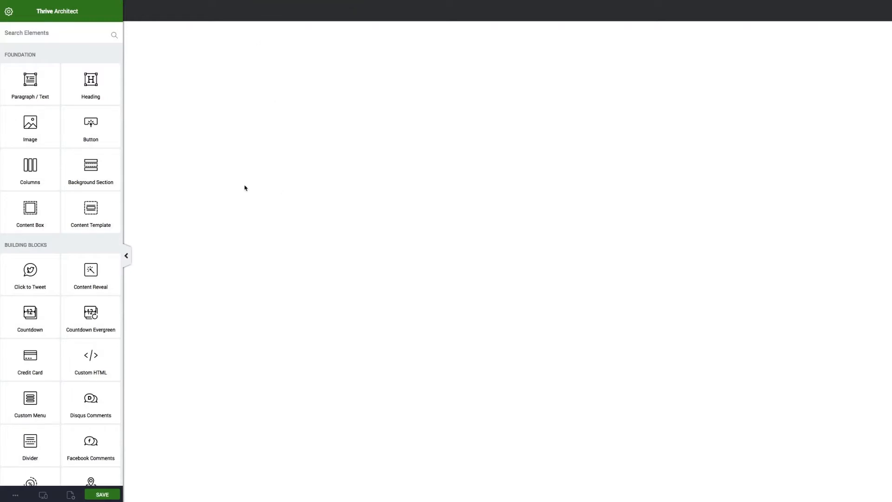
# - Add a background section to the blank page and stretch it to fit the screen width
pyautogui.click(91, 168)
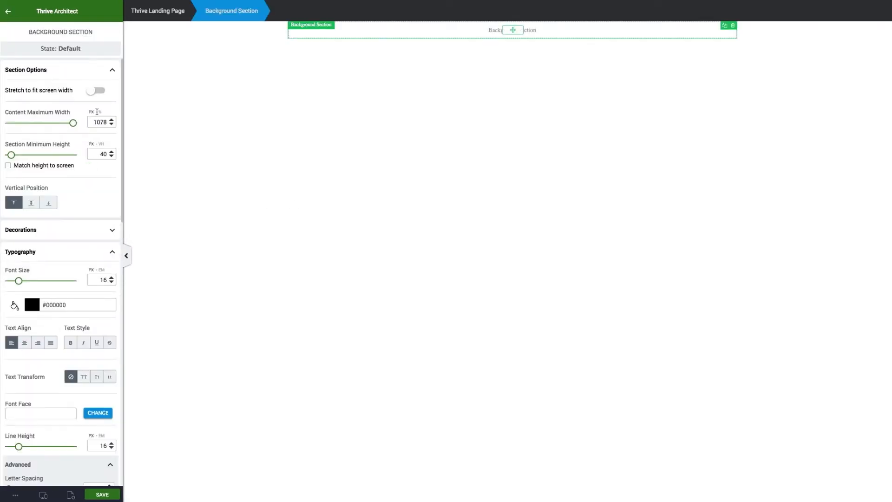
pyautogui.click(99, 92)
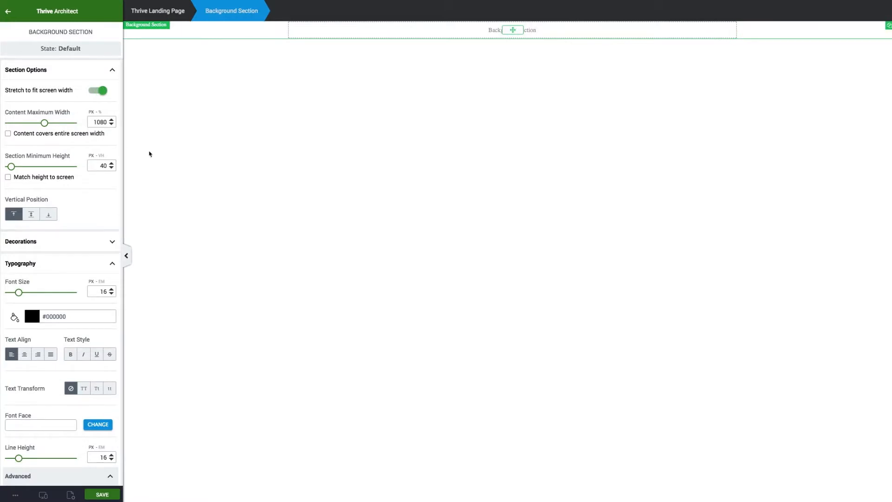
# - Add the hero3-2 image from the media library as the section's background layer, positioned at its center
pyautogui.scroll(-1, 58, 173)
pyautogui.scroll(-10, 58, 173)
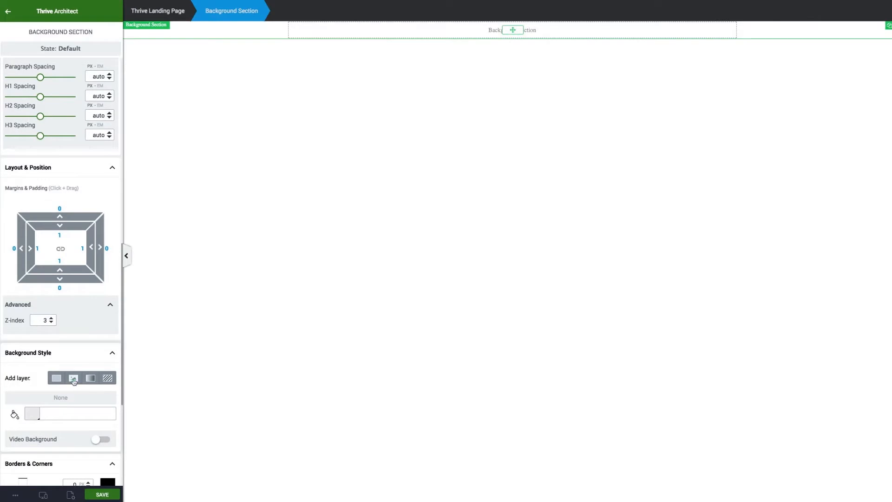
pyautogui.click(73, 378)
pyautogui.click(44, 388)
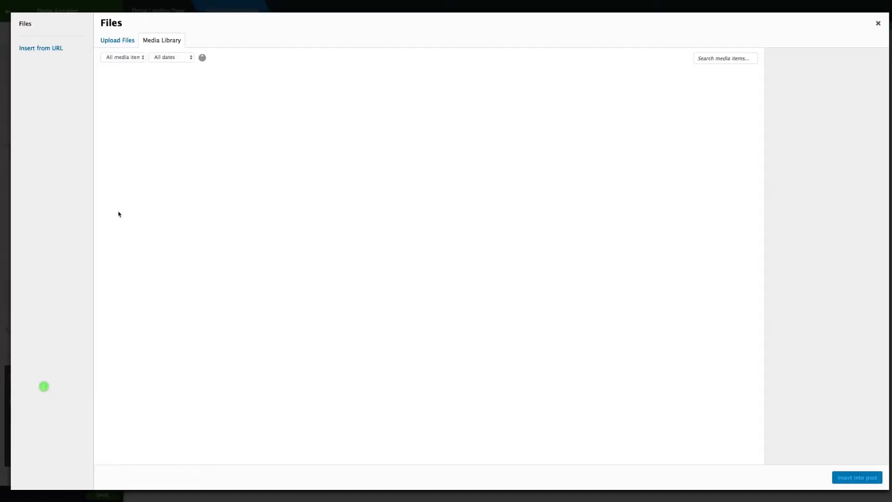
pyautogui.click(191, 102)
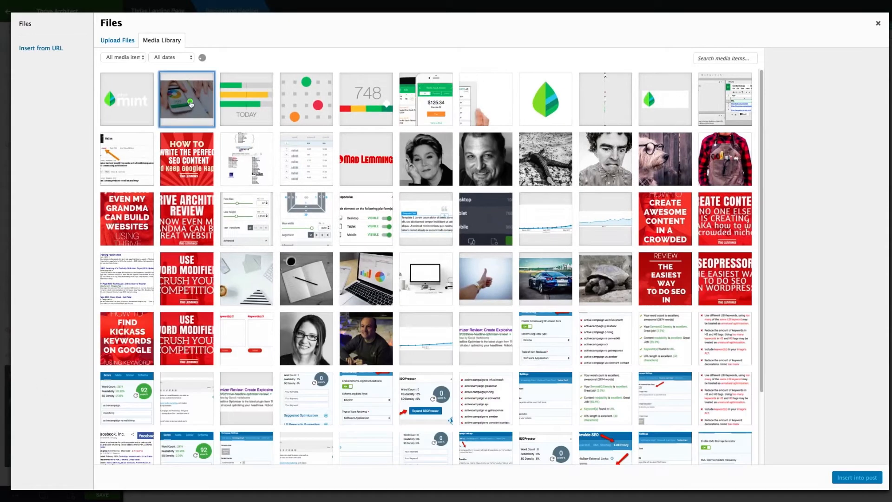
pyautogui.click(878, 482)
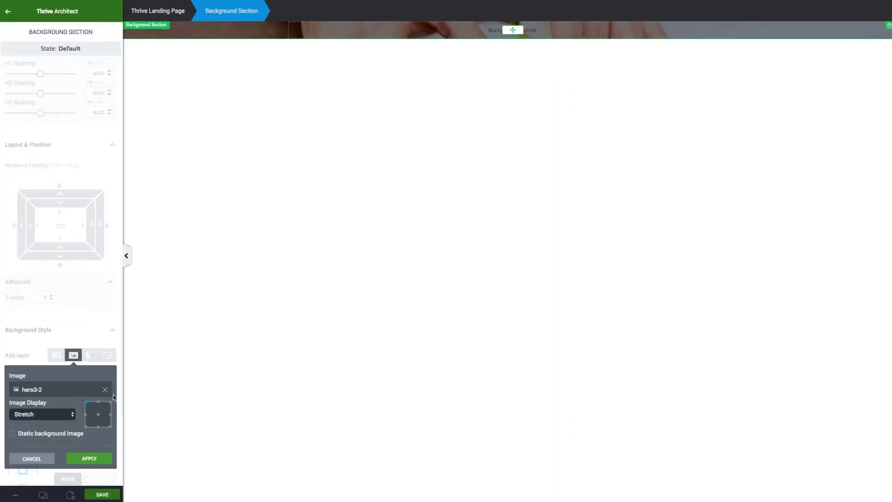
pyautogui.click(98, 415)
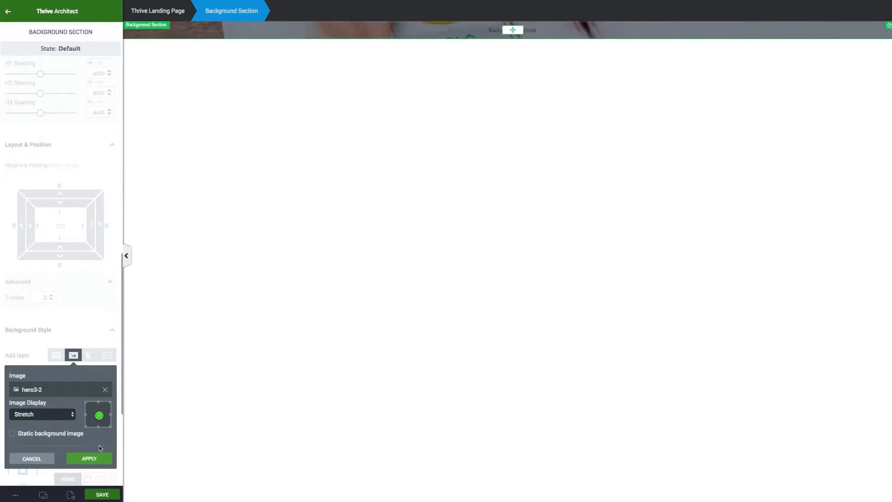
pyautogui.click(91, 459)
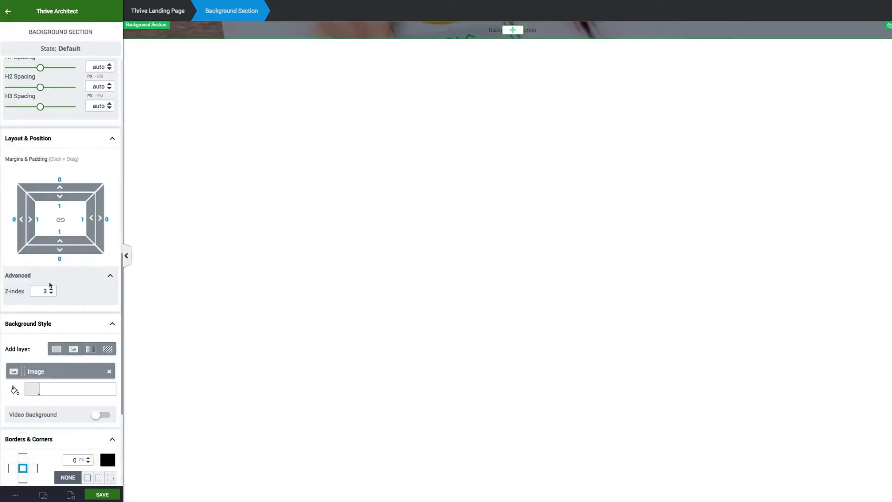
# - Set the background section's minimum height to 471 px
pyautogui.scroll(-4, 37, 330)
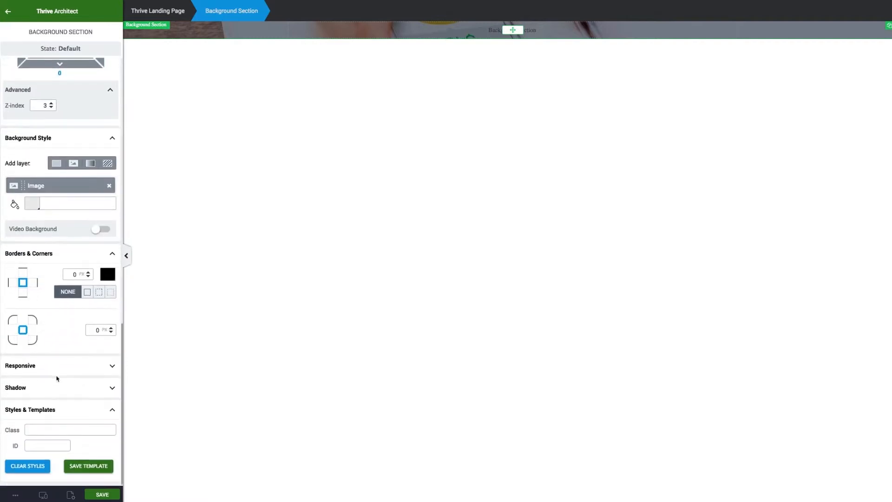
pyautogui.scroll(8, 57, 378)
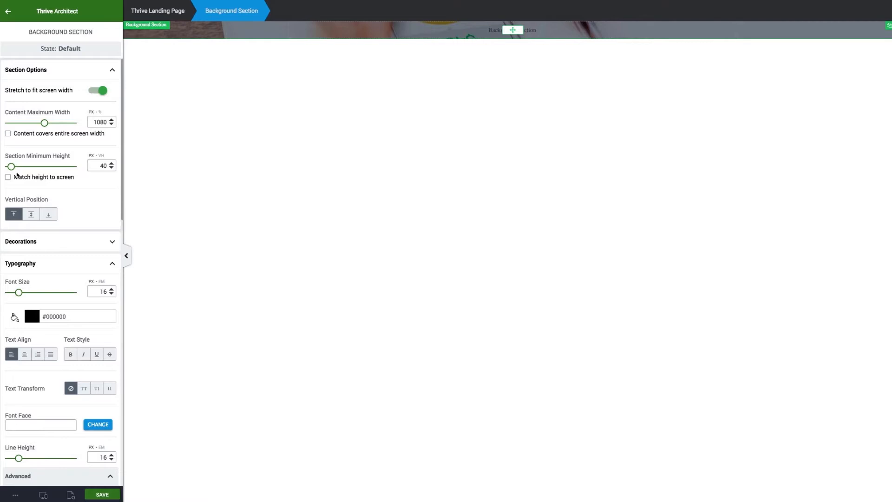
pyautogui.moveTo(11, 167); pyautogui.dragTo(39, 170)
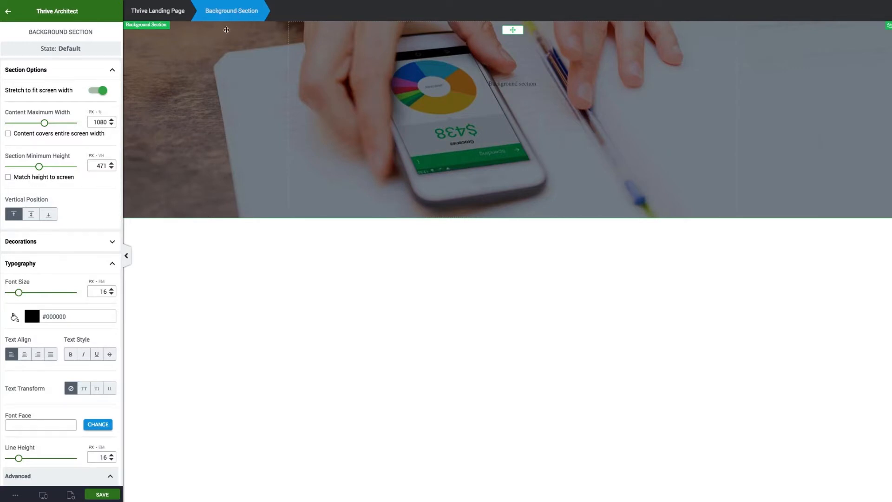
# - Add a text element inside the section and fill it with the headline "It's all coming together" copied from the Mint homepage
pyautogui.click(13, 14)
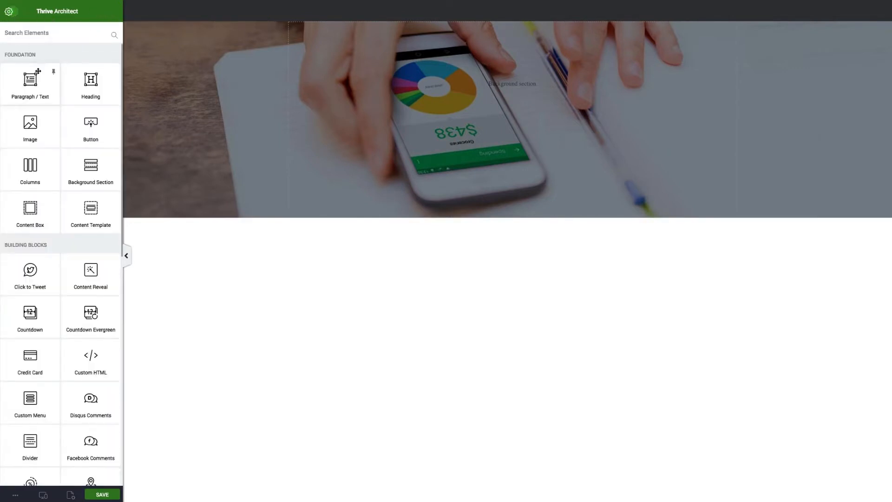
pyautogui.moveTo(32, 85); pyautogui.dragTo(478, 96)
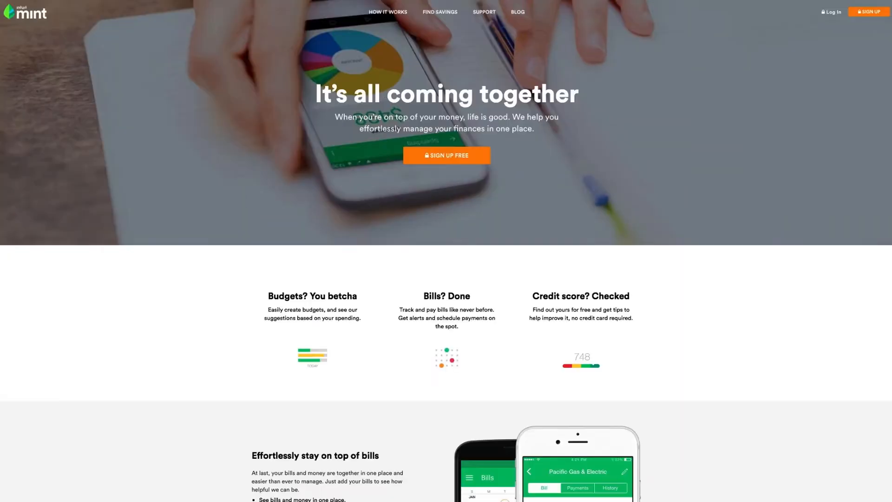
pyautogui.moveTo(580, 96); pyautogui.dragTo(312, 99)
pyautogui.press('super+c')
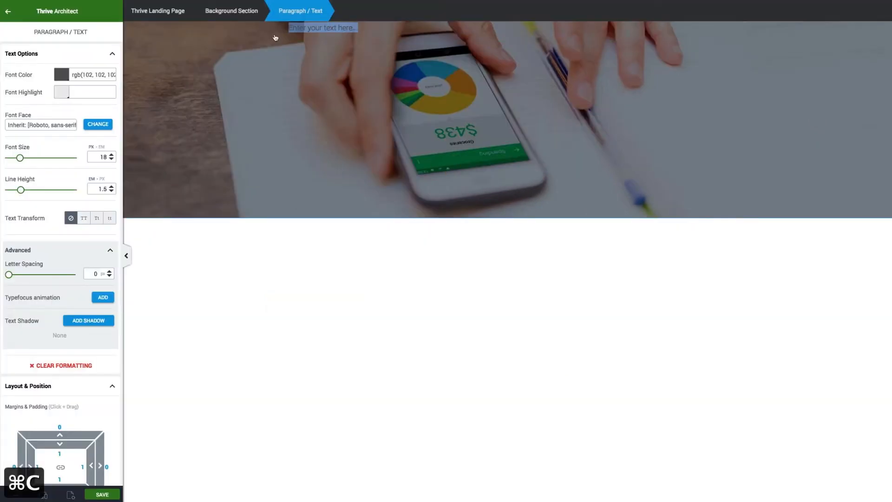
pyautogui.press('super+v')
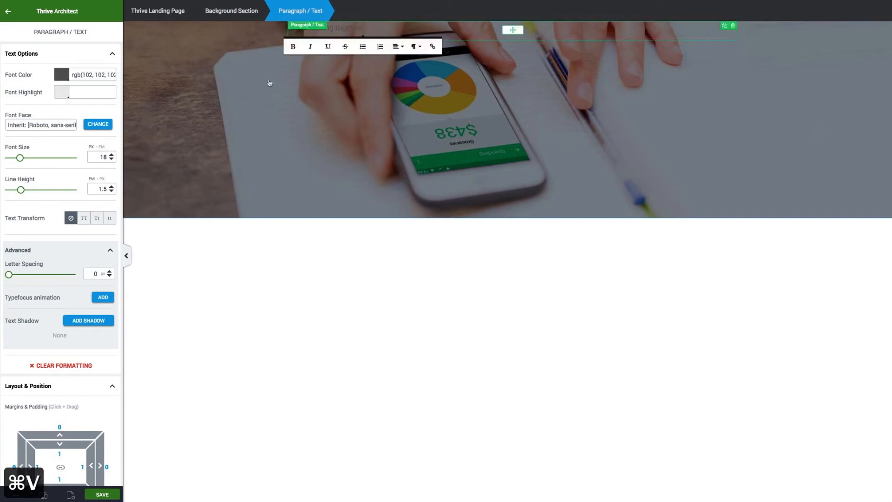
# - Format the headline as Heading 1 and center it
pyautogui.click(415, 46)
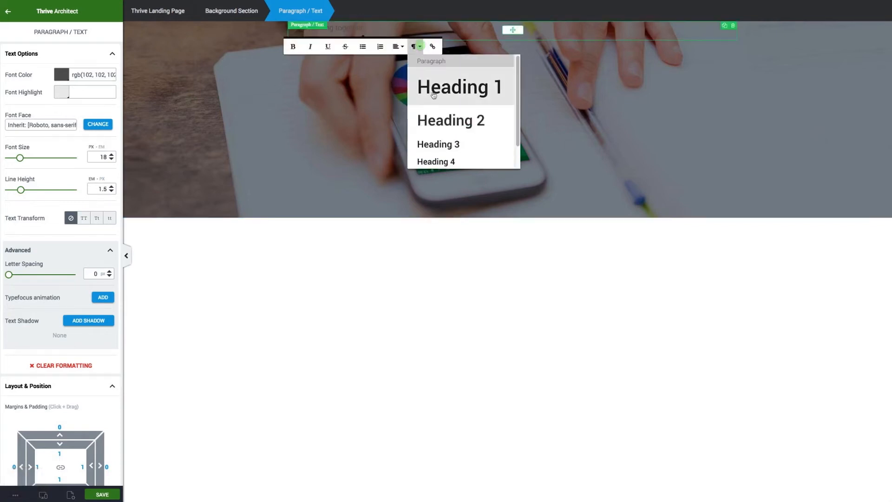
pyautogui.click(450, 90)
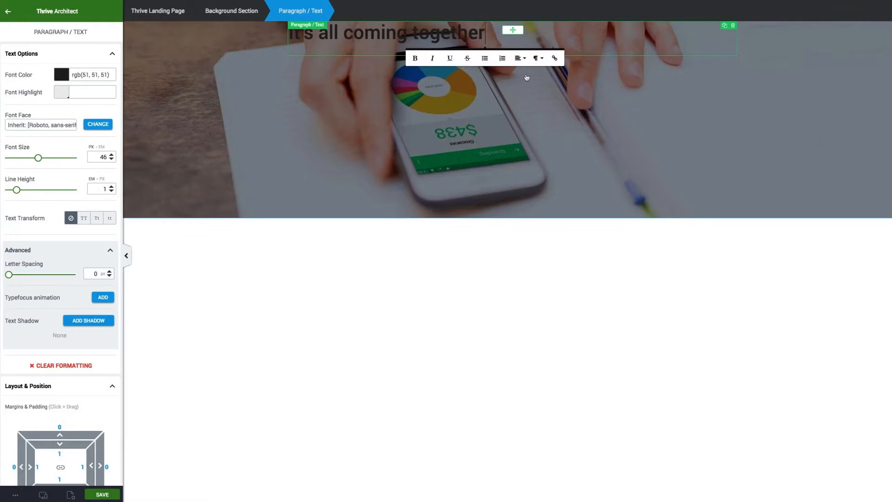
pyautogui.click(520, 58)
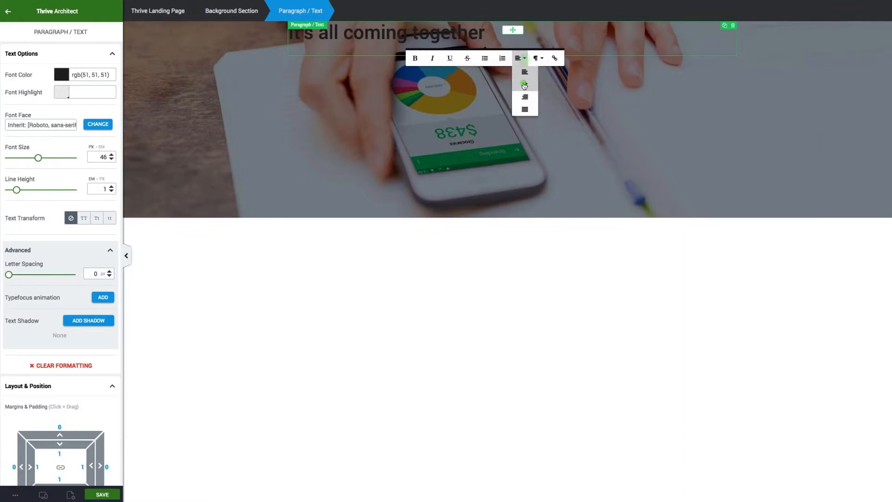
pyautogui.click(523, 83)
# - Change the headline's font color to near-white, rgb(255, 253, 253)
pyautogui.click(62, 75)
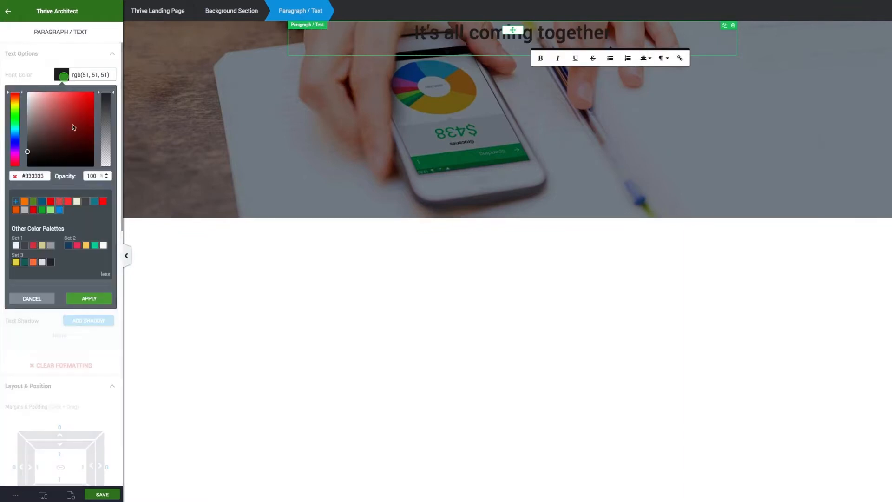
pyautogui.moveTo(29, 154); pyautogui.dragTo(28, 92)
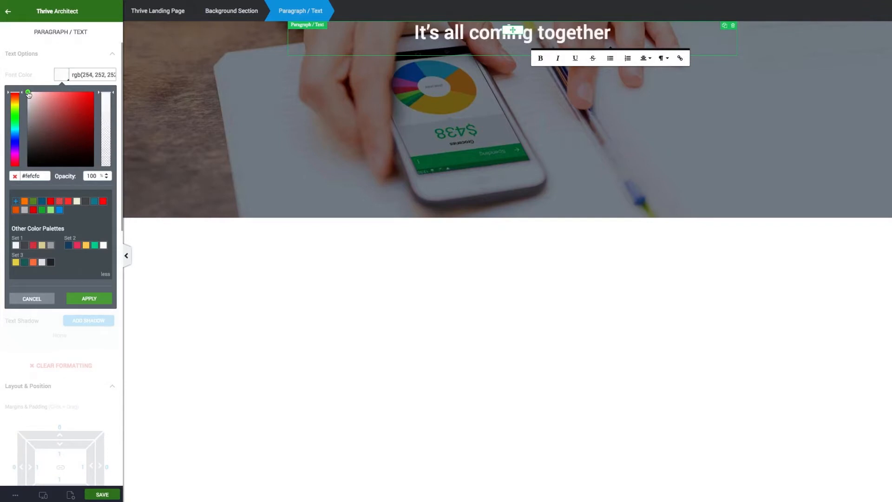
pyautogui.click(88, 298)
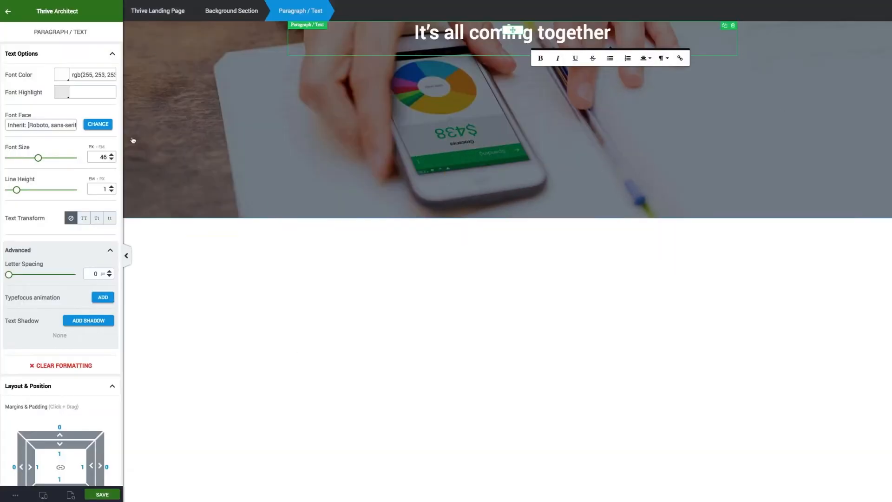
# - Set the headline's font size to 60 px and its top margin to 107 px
pyautogui.moveTo(40, 160); pyautogui.dragTo(49, 159)
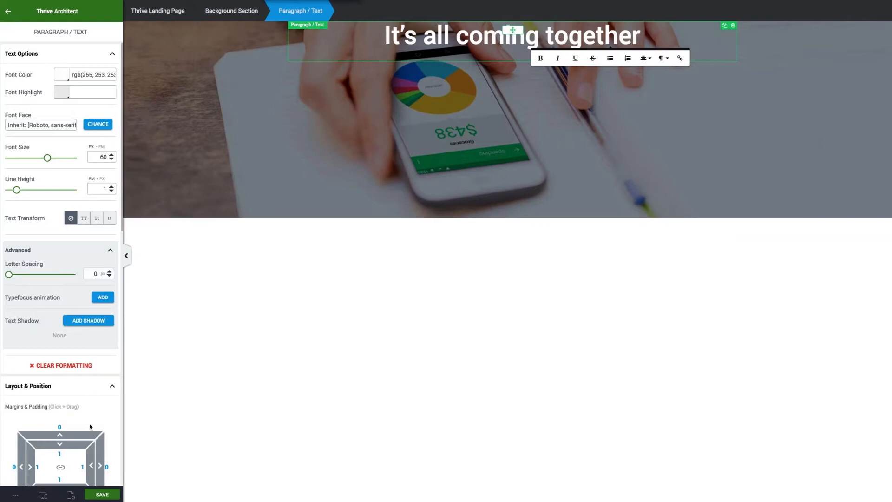
pyautogui.moveTo(60, 427); pyautogui.dragTo(71, 344)
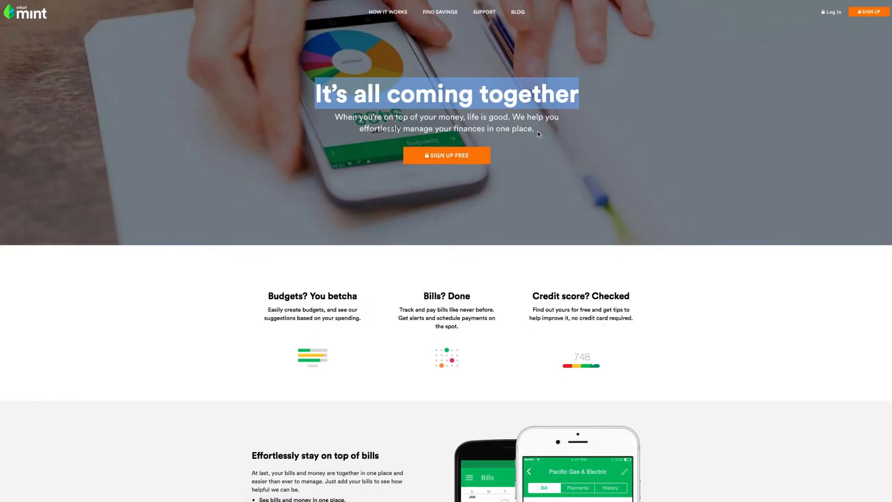
# - Copy the "When you're on top of your money" tagline from the Mint homepage into a new text element below the headline
pyautogui.moveTo(536, 129); pyautogui.dragTo(337, 117)
pyautogui.press('super+c')
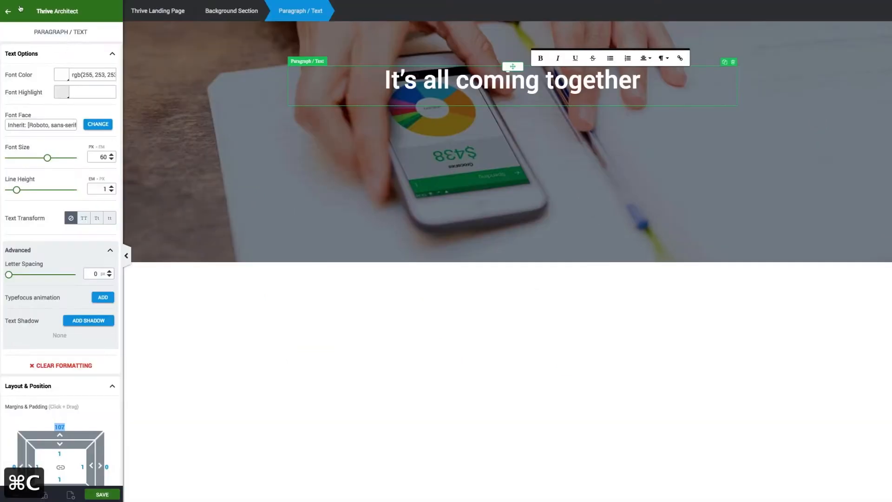
pyautogui.click(8, 11)
pyautogui.moveTo(30, 83); pyautogui.dragTo(513, 106)
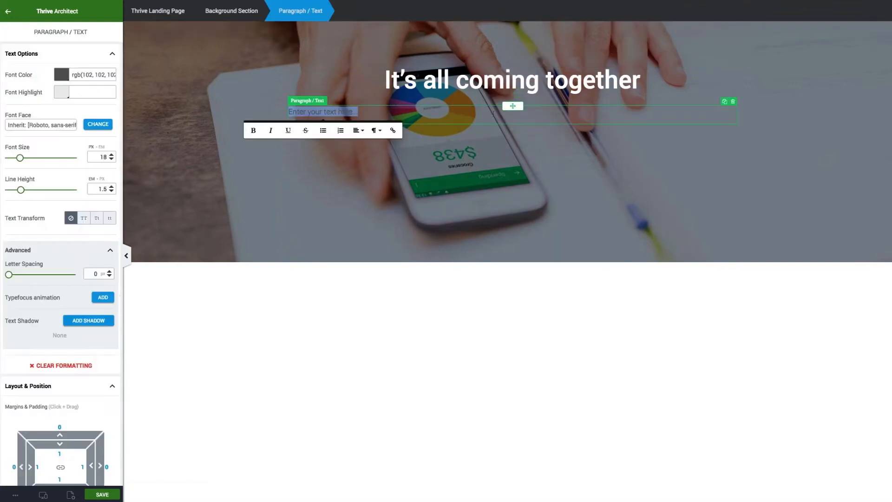
pyautogui.press('super+v')
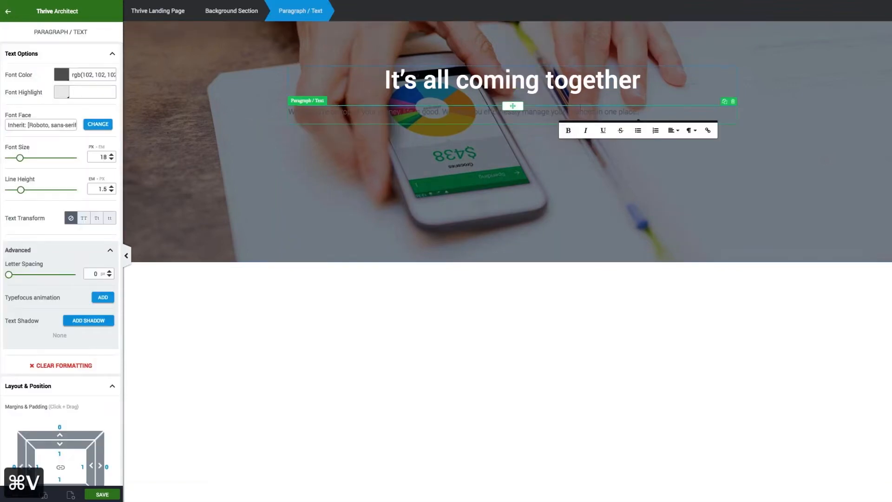
# - Center the tagline and set its font color to white (#ffffff)
pyautogui.click(673, 130)
pyautogui.click(677, 156)
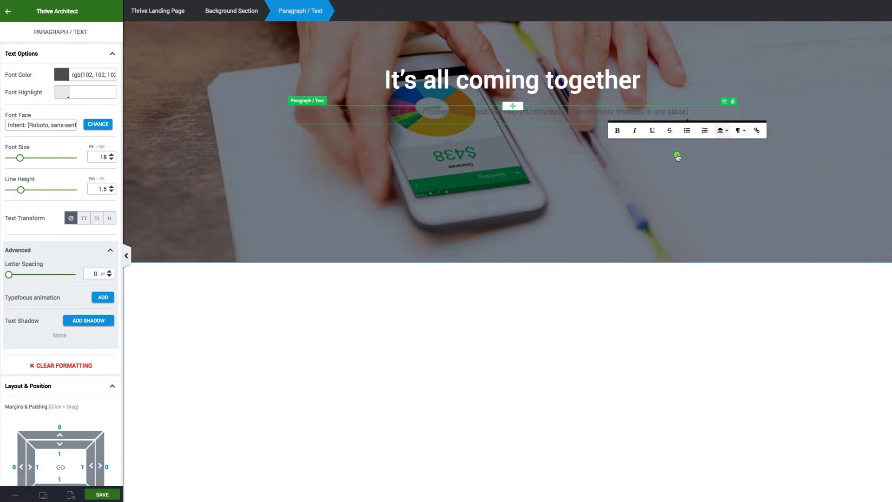
pyautogui.click(60, 73)
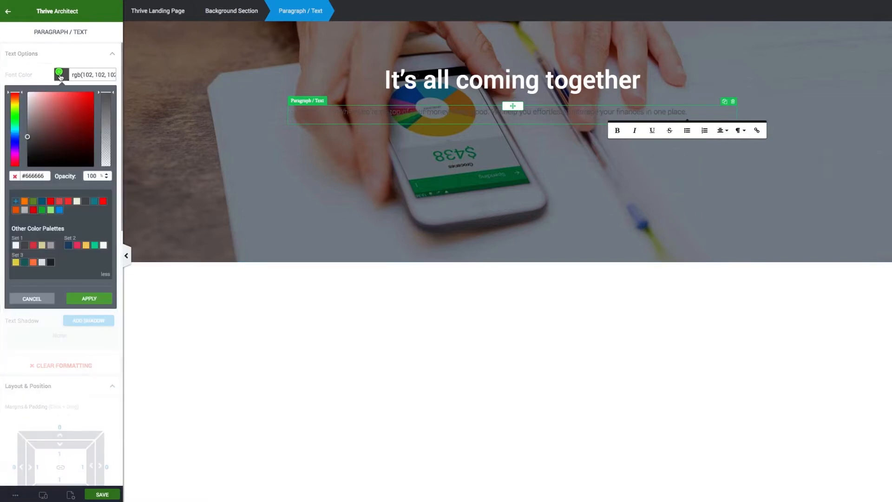
pyautogui.moveTo(28, 140); pyautogui.dragTo(27, 86)
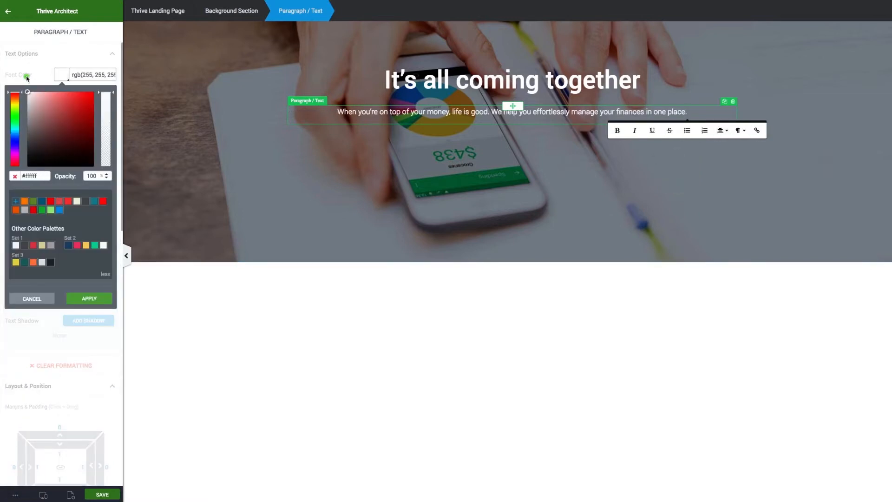
pyautogui.click(99, 299)
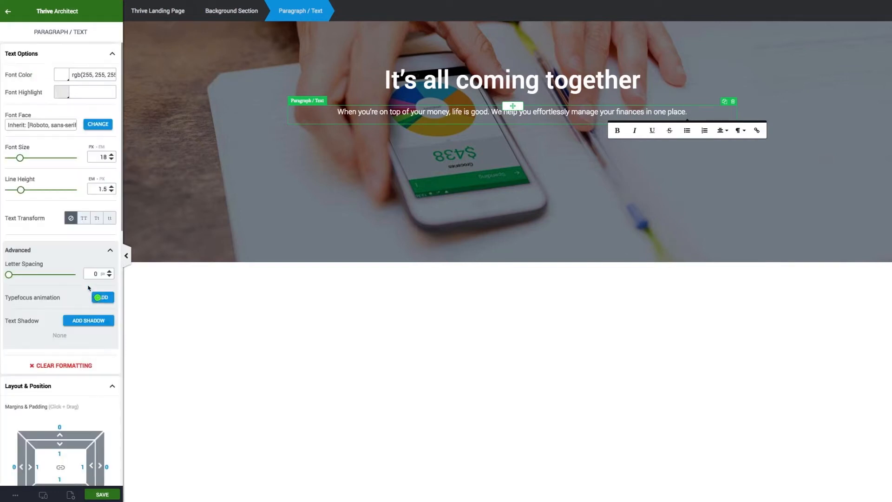
# - Change the tagline's font to the web-safe Arial, Helvetica, sans-serif
pyautogui.click(49, 124)
pyautogui.click(97, 124)
pyautogui.click(43, 164)
pyautogui.click(35, 156)
pyautogui.click(44, 186)
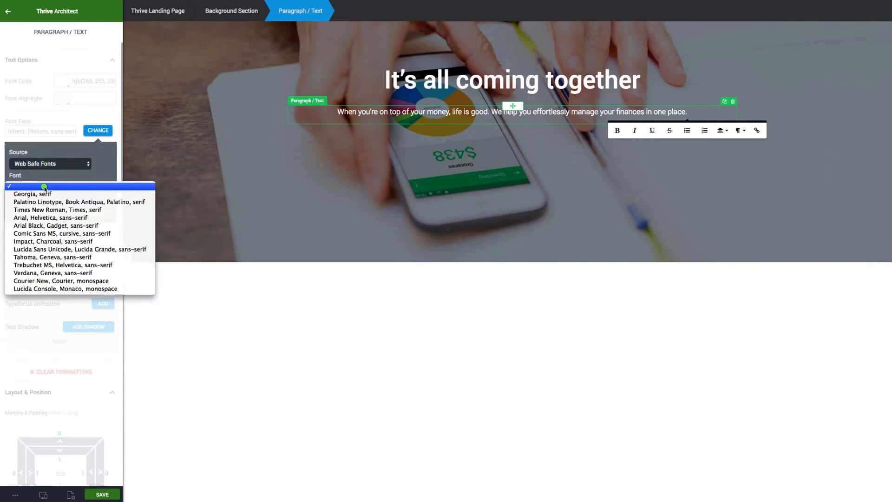
pyautogui.click(85, 218)
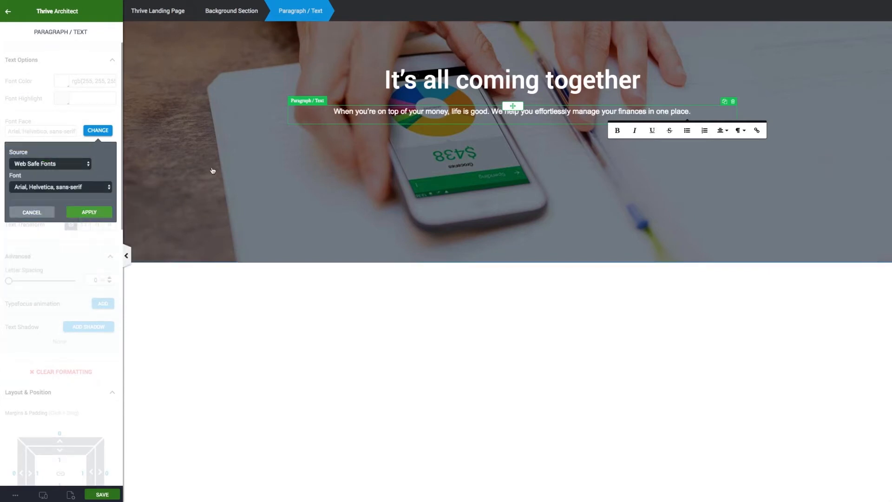
# - Try to change the headline's font to the web-safe Arial, Helvetica, sans-serif
pyautogui.click(466, 79)
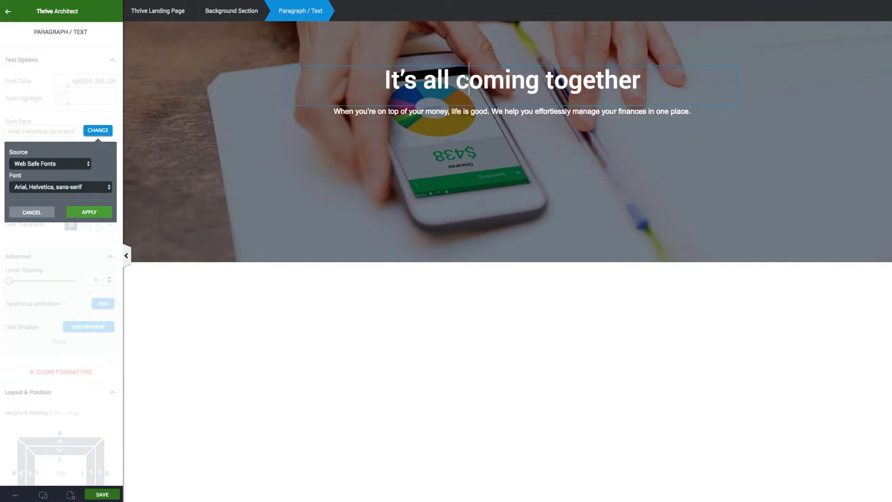
pyautogui.press('super+a')
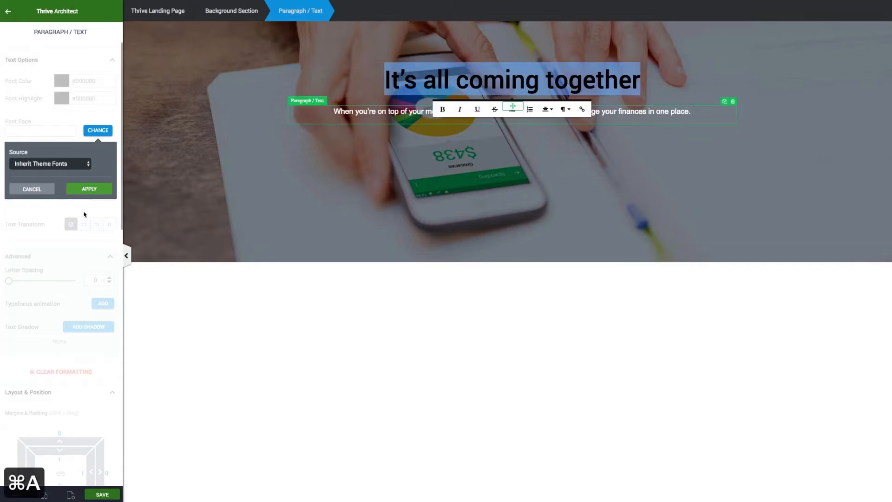
pyautogui.click(67, 163)
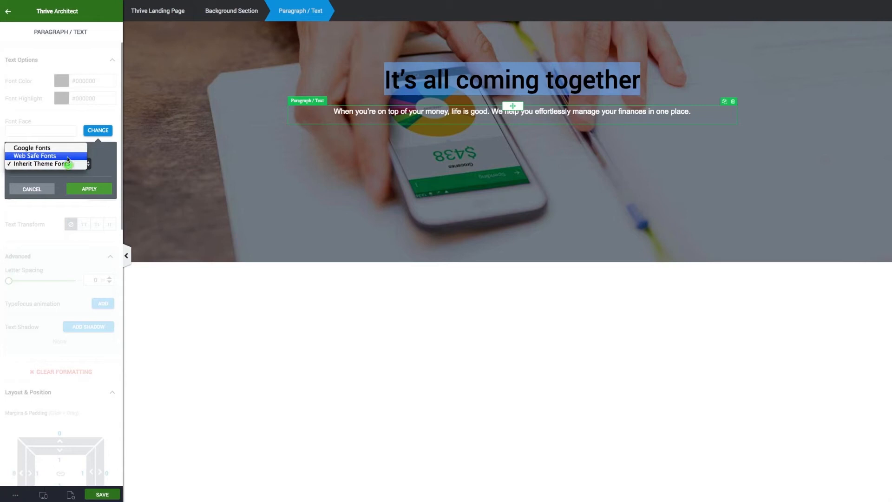
pyautogui.click(67, 156)
pyautogui.click(55, 186)
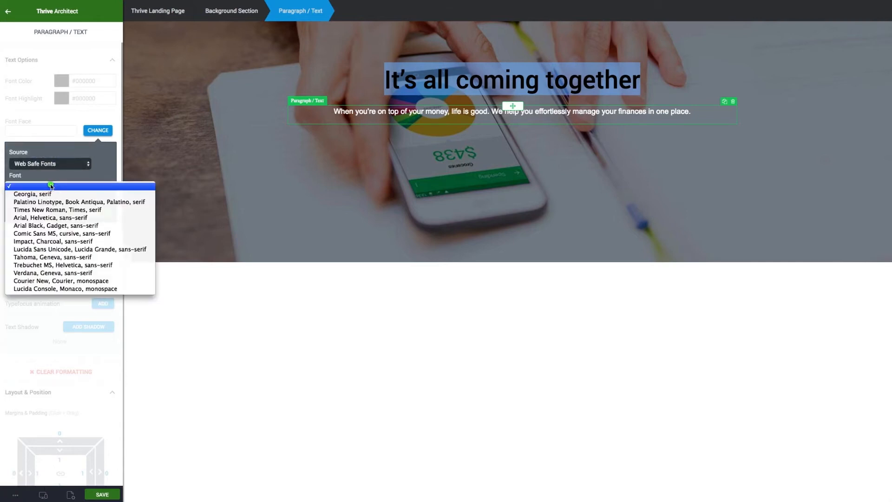
pyautogui.click(54, 218)
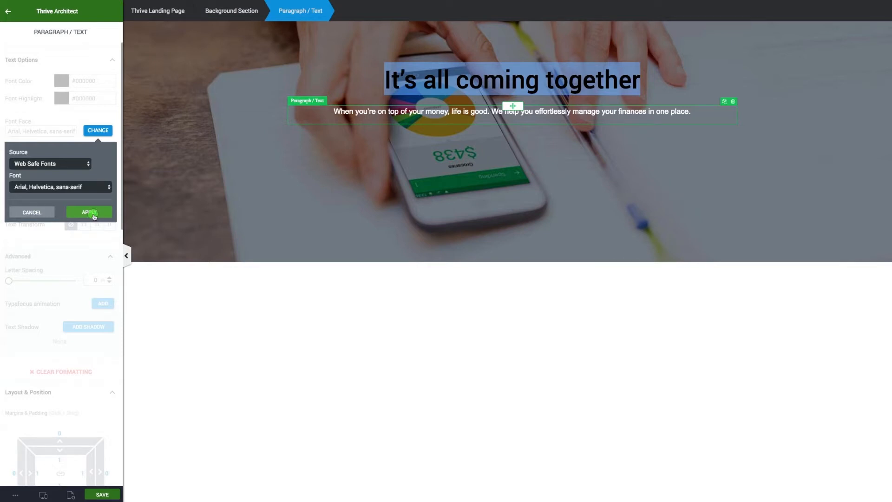
pyautogui.click(42, 213)
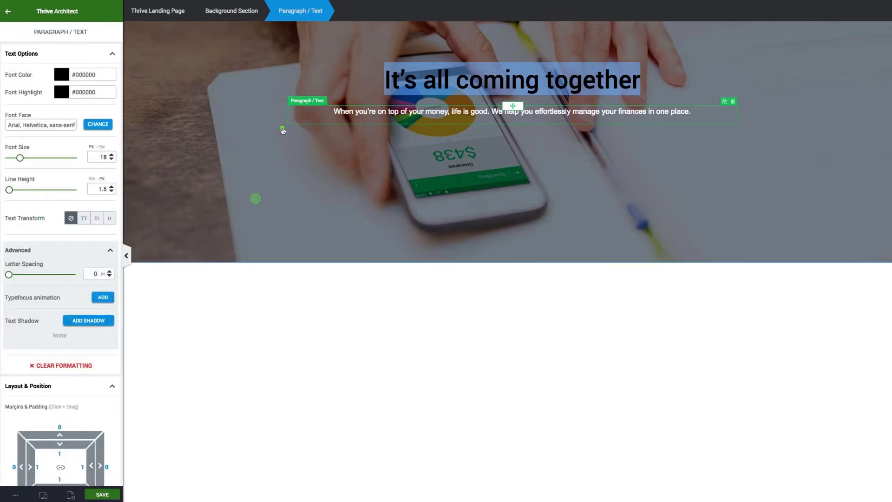
pyautogui.click(486, 303)
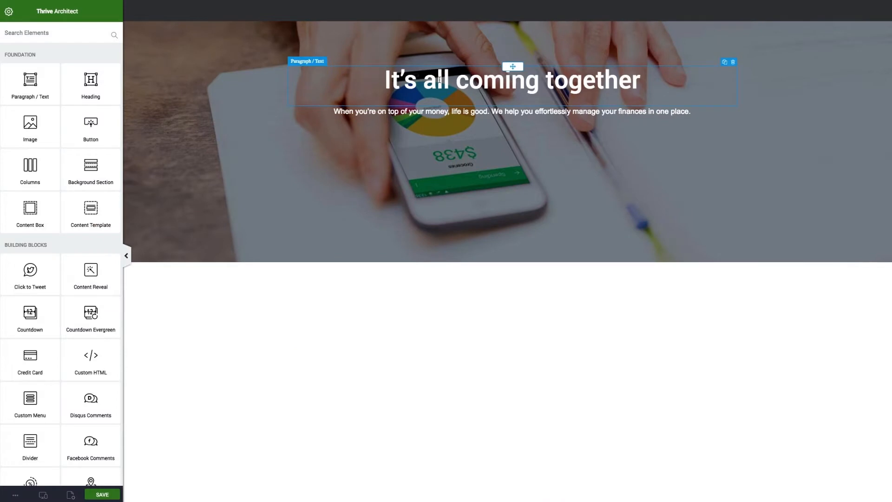
# - Make the whole "It's all coming together" headline bold
pyautogui.click(439, 80)
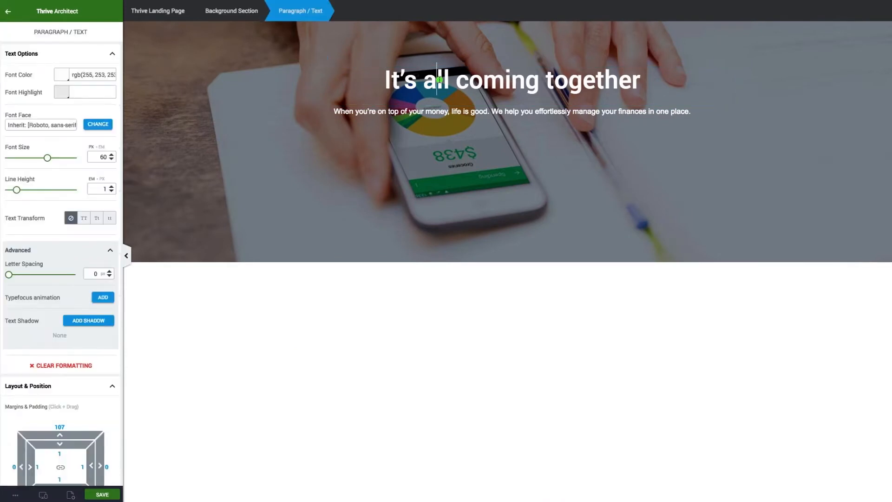
pyautogui.press('super+a')
pyautogui.press('super+b')
pyautogui.click(332, 241)
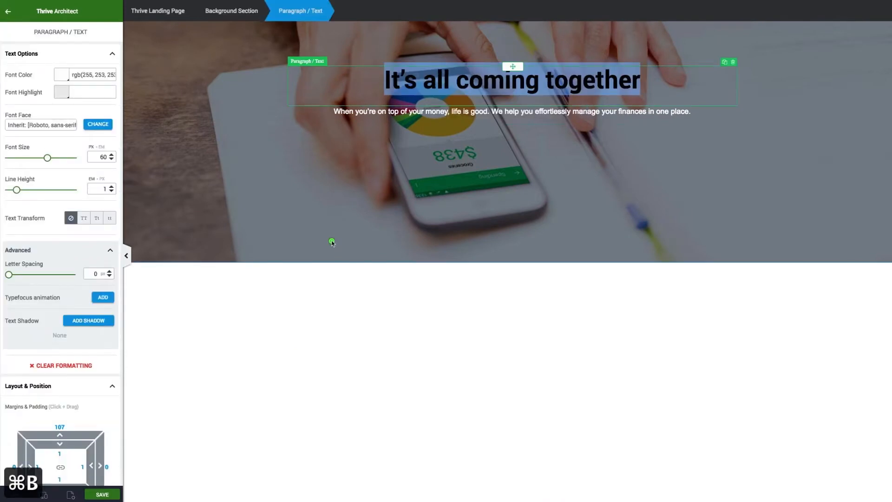
pyautogui.click(256, 290)
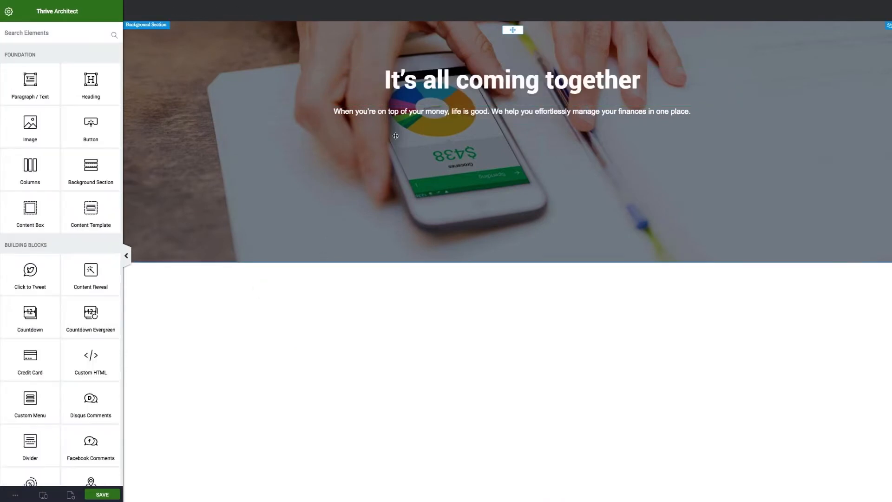
# - Limit the tagline to a centered block with a max width of 508 px and set its top margin to -16 px
pyautogui.click(423, 112)
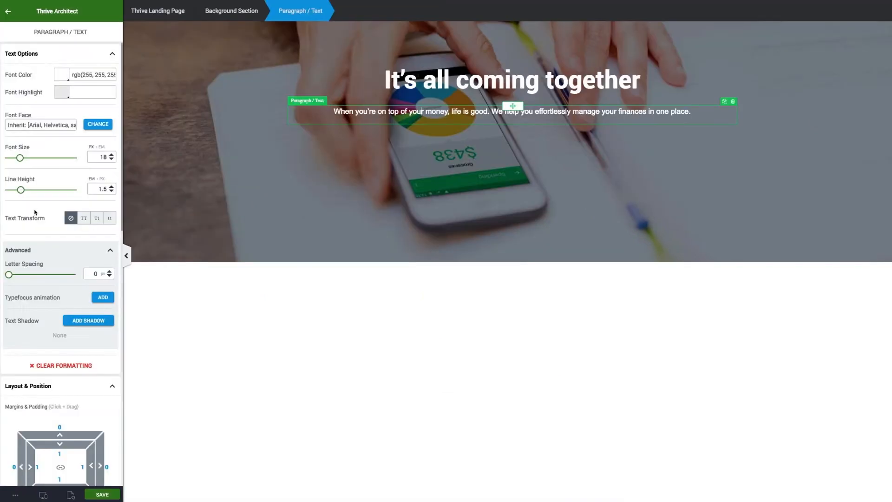
pyautogui.scroll(-1, 44, 214)
pyautogui.scroll(-6, 44, 214)
pyautogui.moveTo(70, 228); pyautogui.dragTo(39, 229)
pyautogui.click(97, 245)
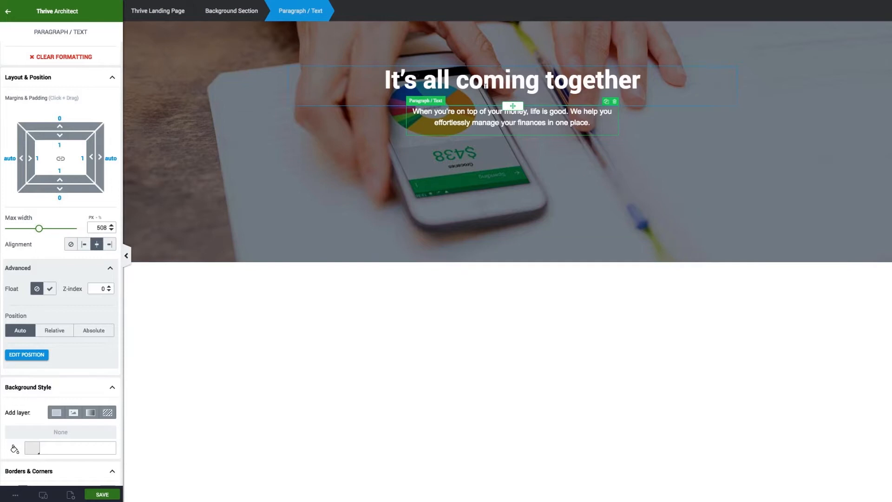
pyautogui.moveTo(63, 126); pyautogui.dragTo(64, 141)
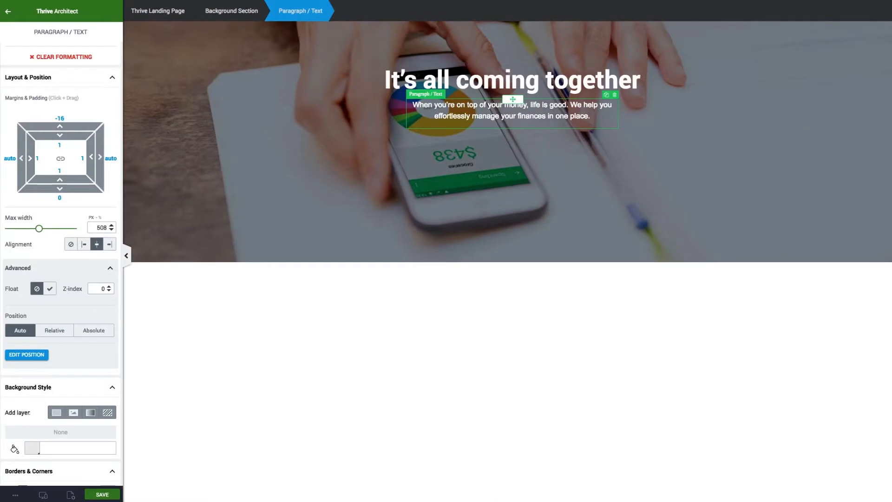
# - Add a button element below the tagline and label it "SIGN UP FREE"
pyautogui.click(8, 11)
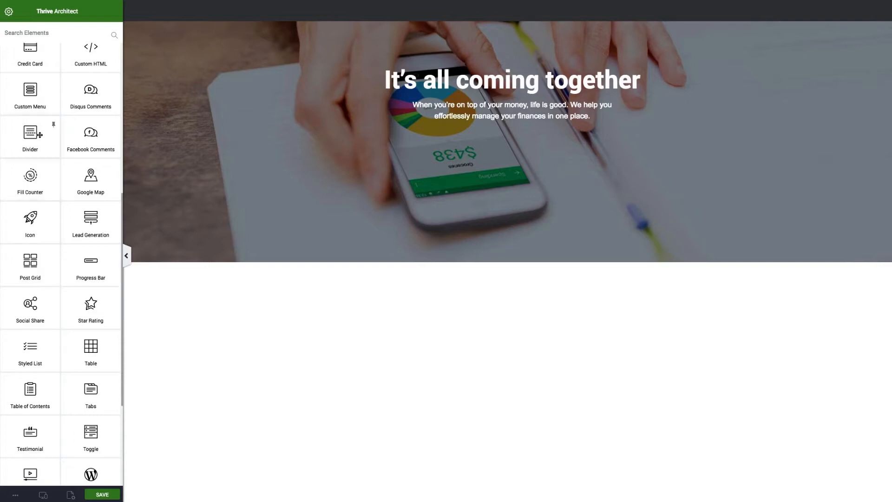
pyautogui.scroll(7, 51, 139)
pyautogui.moveTo(99, 132); pyautogui.dragTo(525, 121)
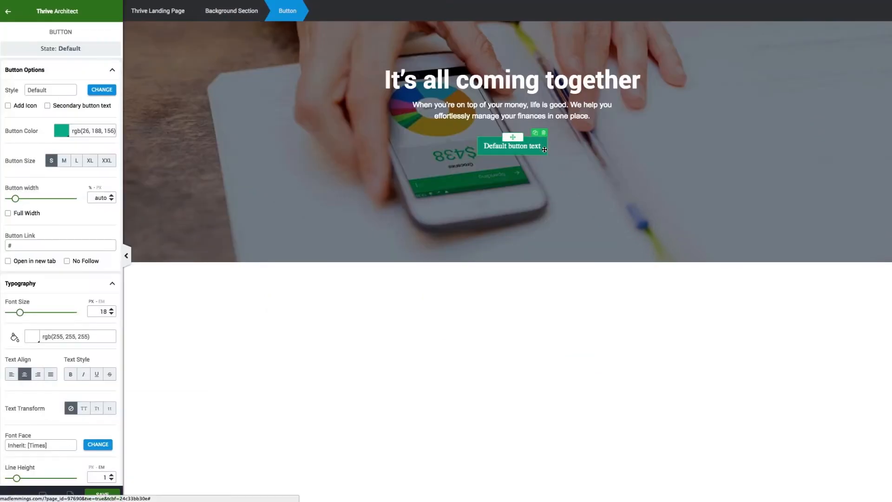
pyautogui.doubleClick(533, 147)
pyautogui.press('super+a')
pyautogui.write('SING')
pyautogui.press('BackSpace')
pyautogui.press('BackSpace')
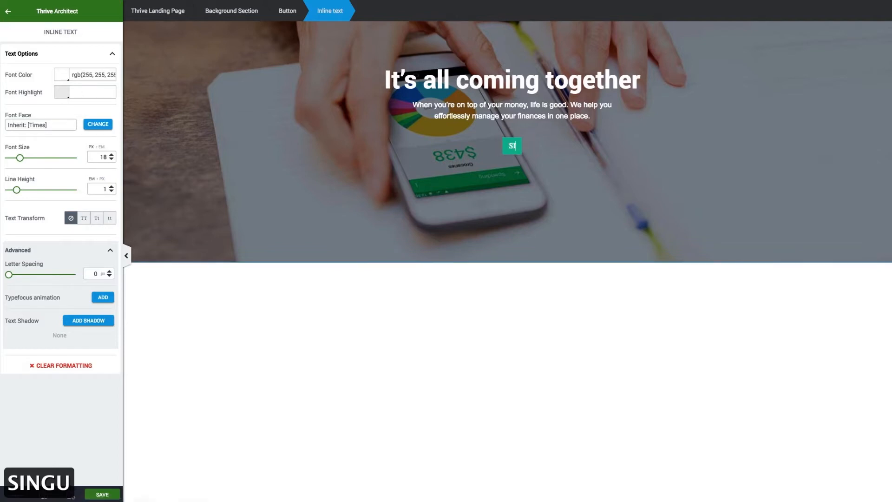
pyautogui.write('GN UP FREE')
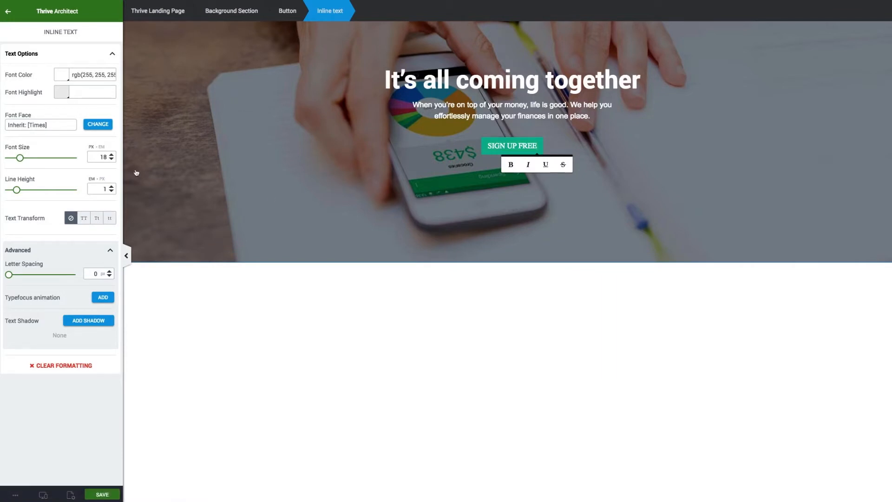
# - Change the button text's font to the web-safe Arial, Helvetica, sans-serif and its font size to 16 px
pyautogui.click(98, 124)
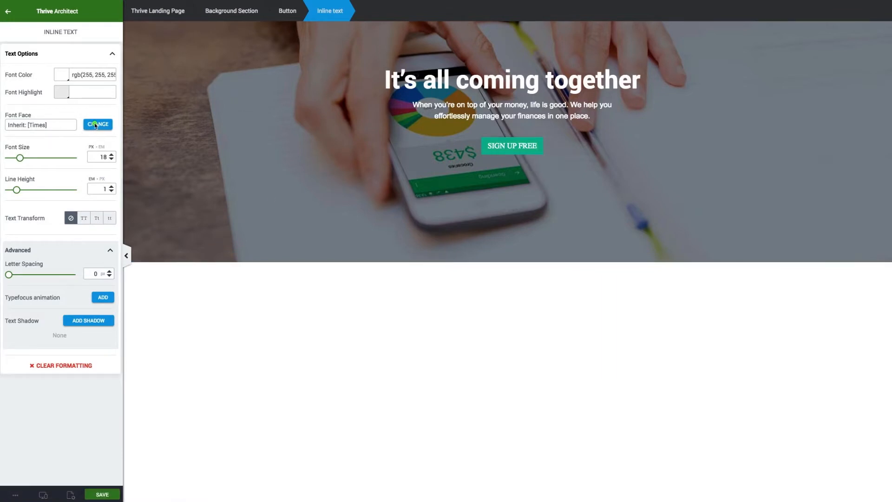
pyautogui.click(46, 163)
pyautogui.click(47, 156)
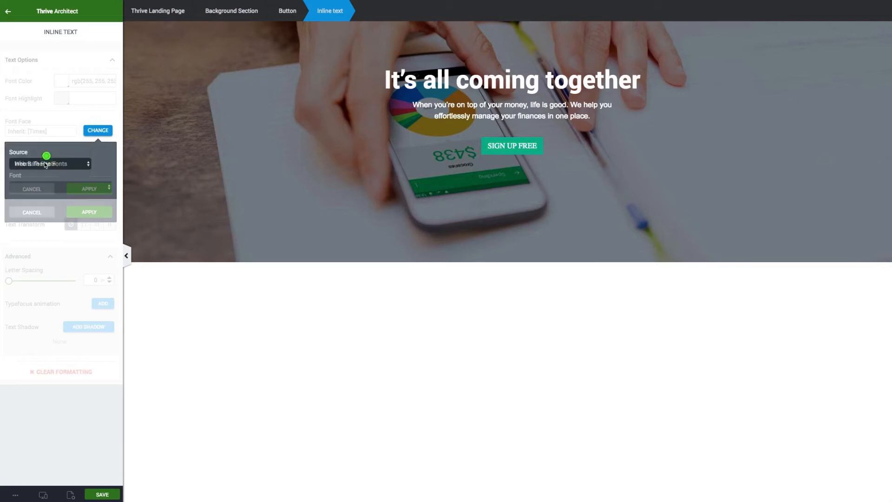
pyautogui.click(41, 164)
pyautogui.click(41, 164)
pyautogui.click(50, 189)
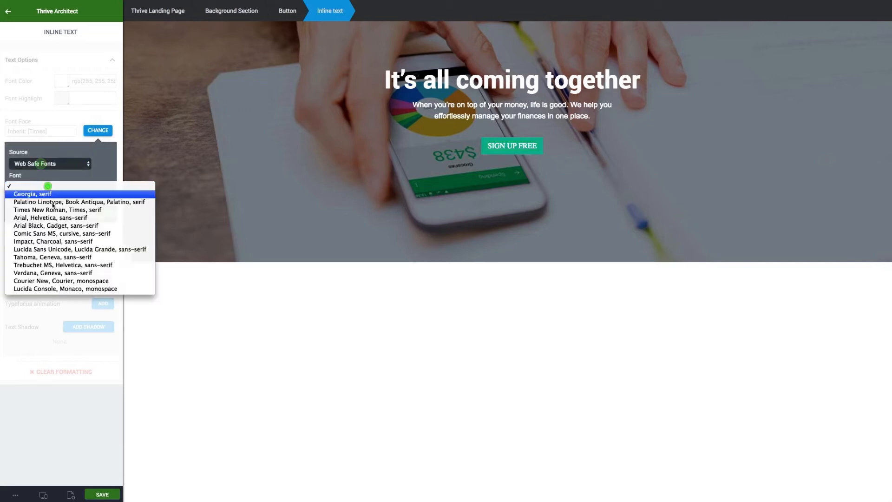
pyautogui.click(55, 217)
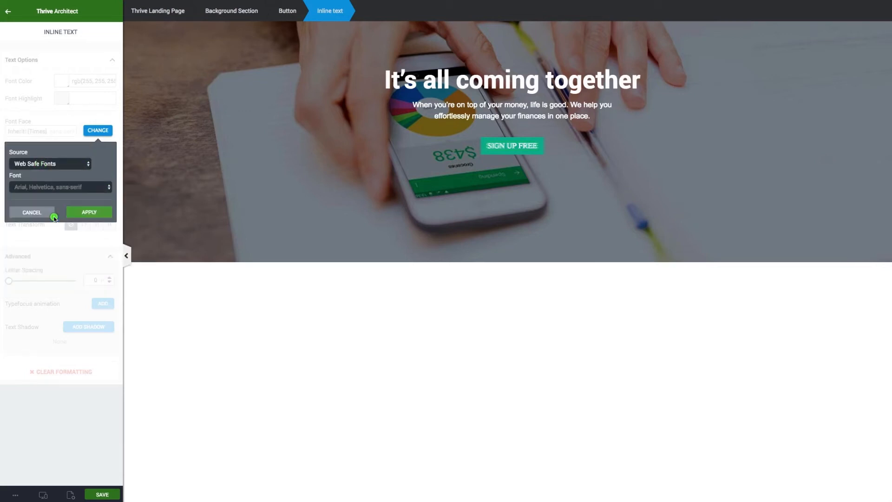
pyautogui.click(97, 213)
pyautogui.moveTo(20, 159); pyautogui.dragTo(19, 162)
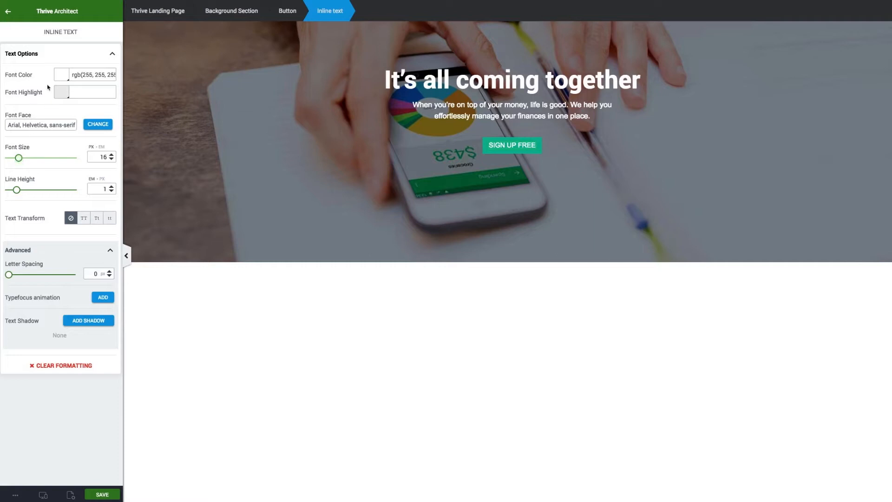
# - Add an icon to the SIGN UP FREE button and choose the closed lock as its symbol
pyautogui.click(486, 148)
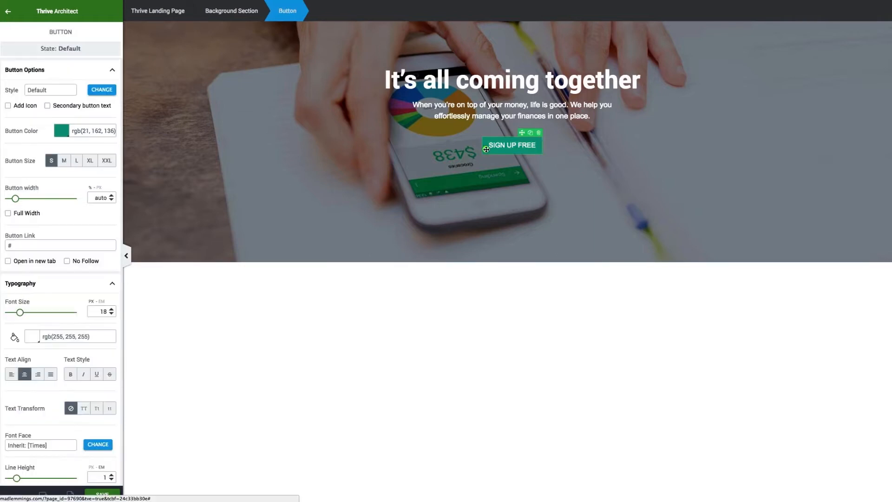
pyautogui.click(8, 106)
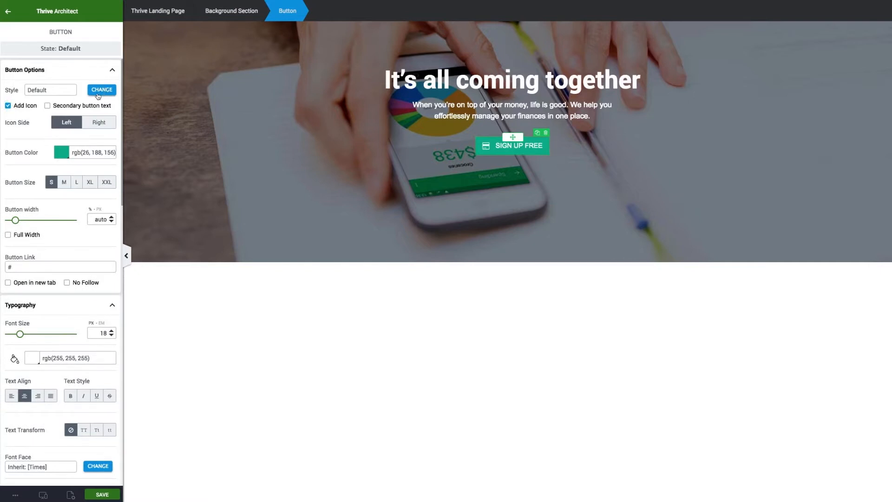
pyautogui.click(474, 193)
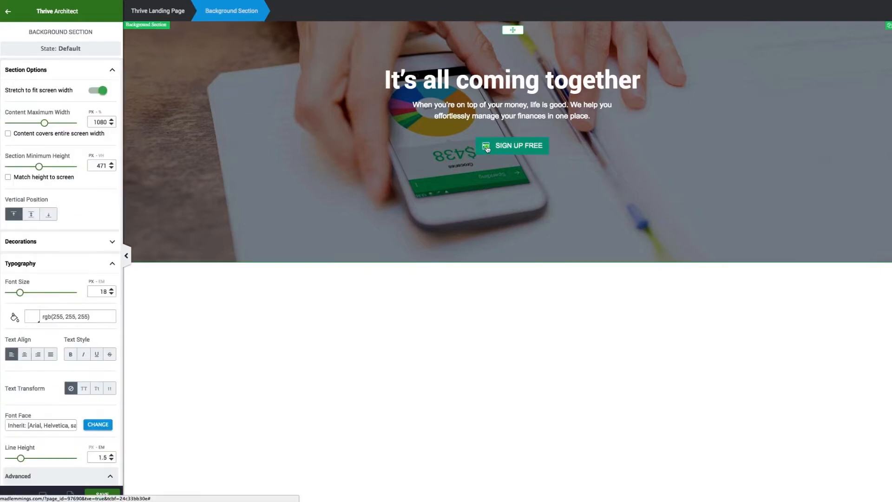
pyautogui.click(486, 146)
pyautogui.click(88, 90)
pyautogui.click(706, 139)
pyautogui.write('lock')
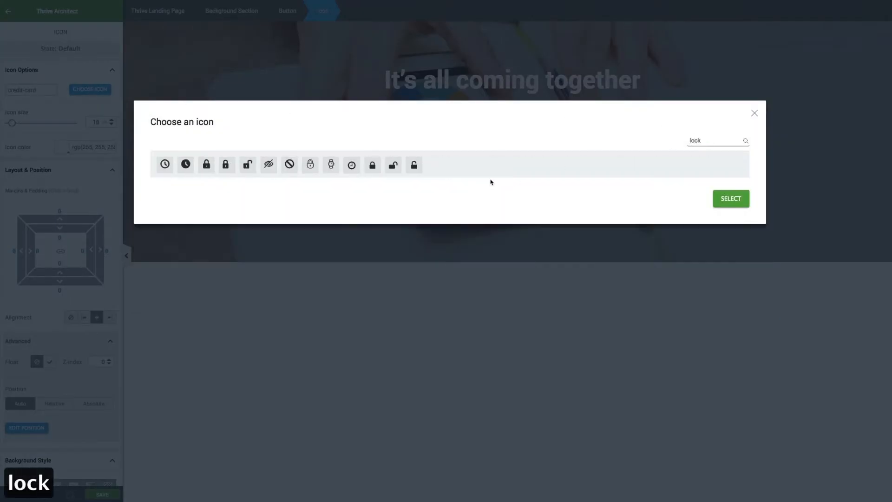
pyautogui.click(210, 170)
pyautogui.click(373, 167)
pyautogui.click(729, 199)
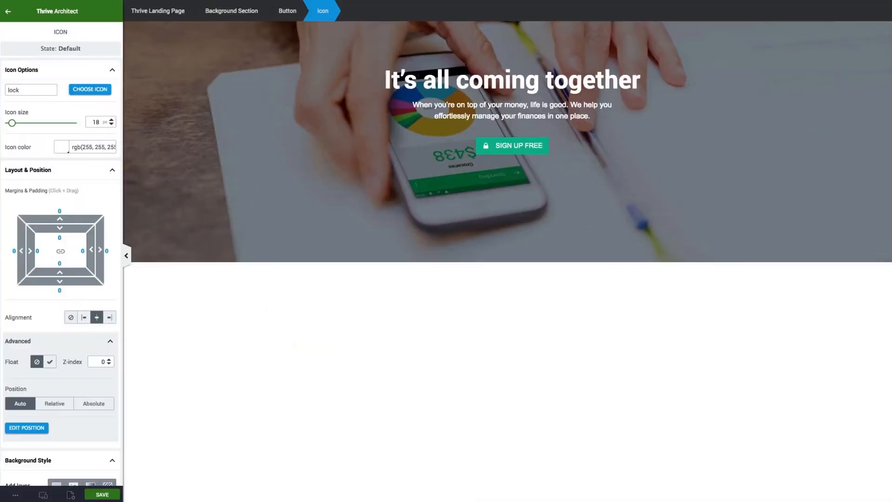
# - Inspect the SIGN UP FREE button on the Mint homepage and copy its background color code
pyautogui.click(508, 150)
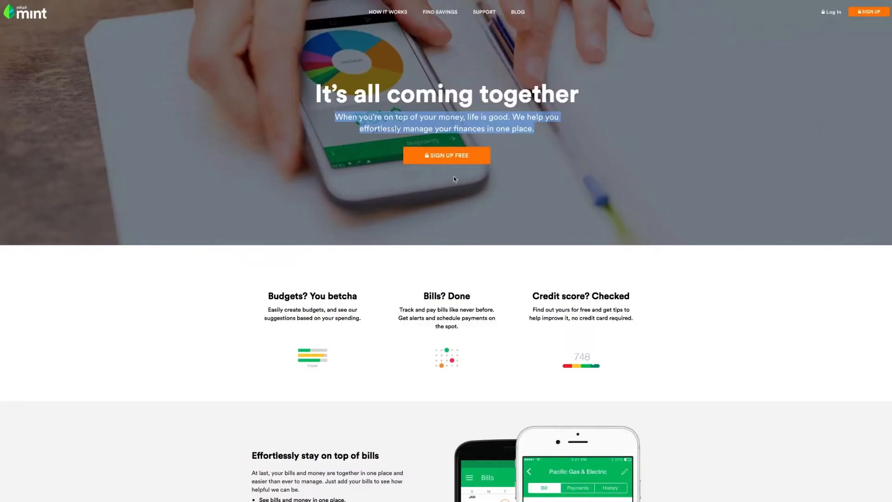
pyautogui.rightClick(421, 153)
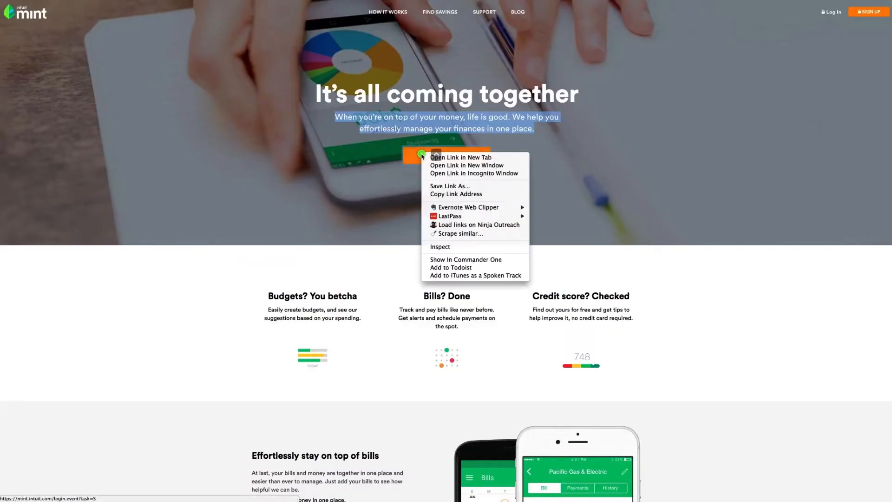
pyautogui.click(471, 251)
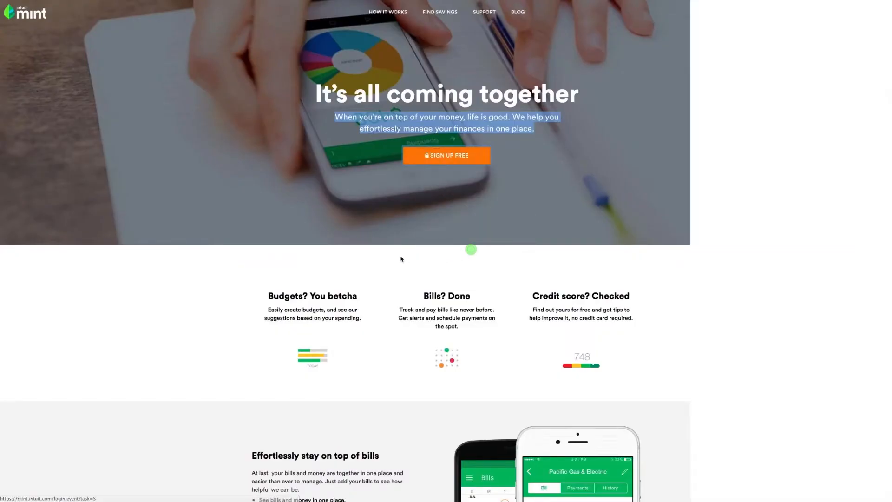
pyautogui.scroll(-3, 762, 274)
pyautogui.scroll(-1, 763, 291)
pyautogui.click(767, 284)
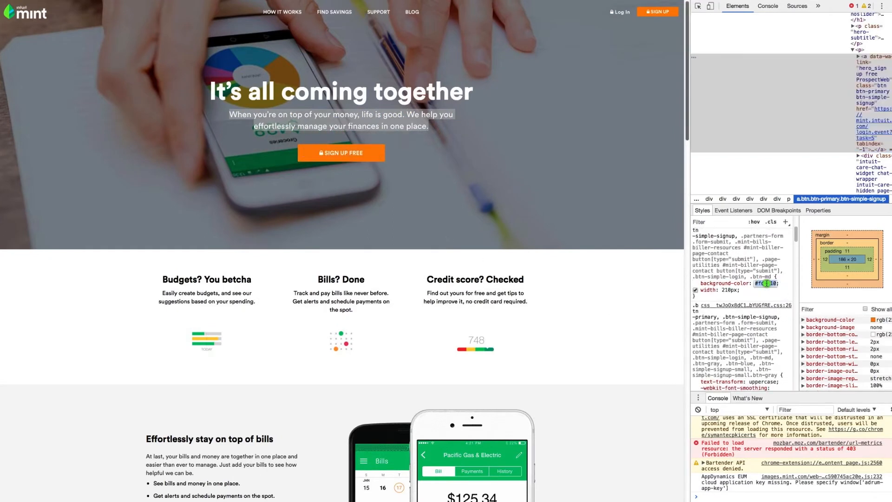
pyautogui.press('super+c')
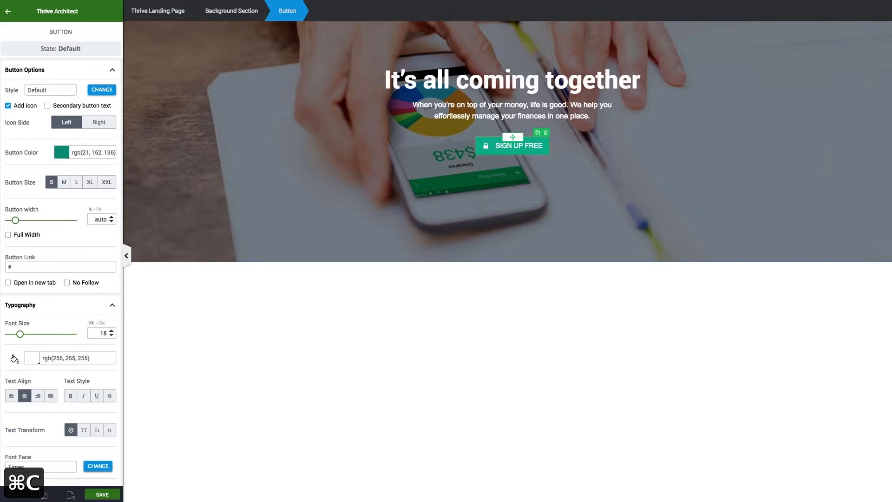
# - Set the button color of the SIGN UP FREE button to the copied orange #fd8a10
pyautogui.click(62, 152)
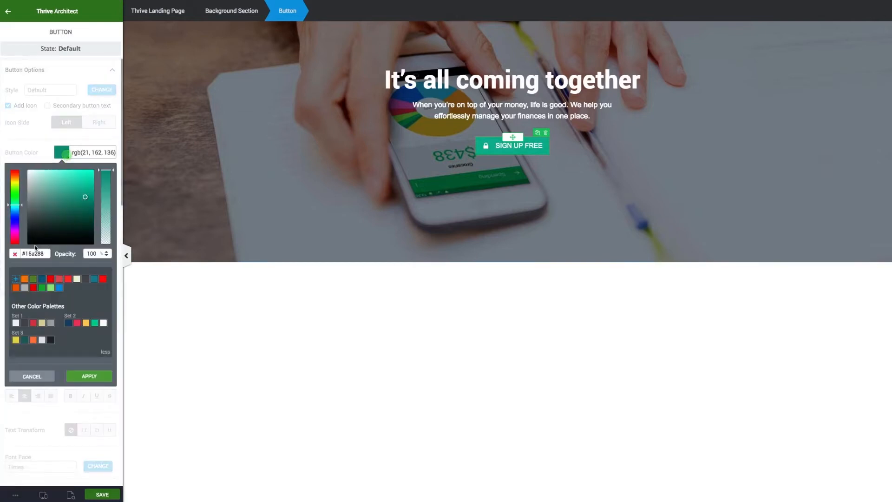
pyautogui.tripleClick(33, 253)
pyautogui.press('super+v')
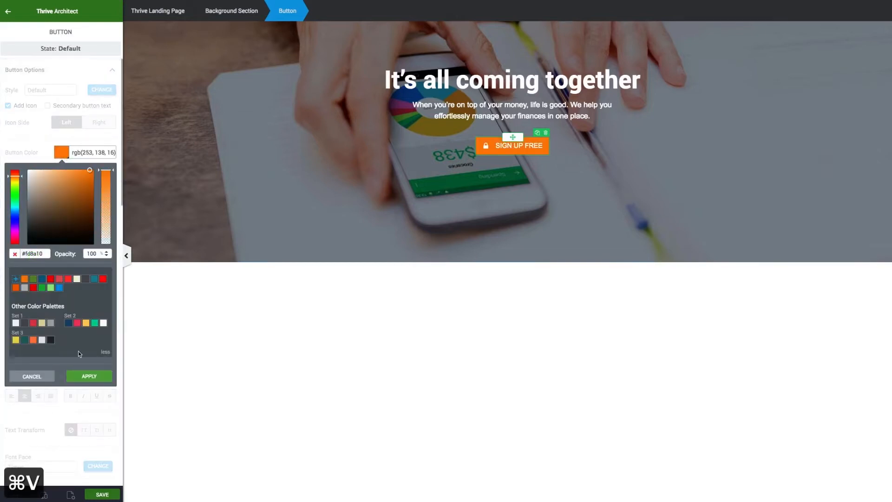
pyautogui.click(86, 377)
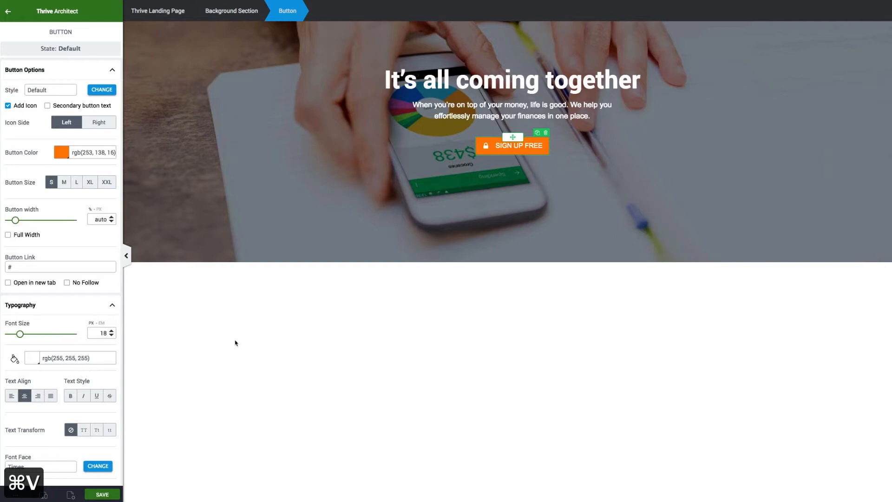
# - Set the SIGN UP FREE button's hover-state color to the darker orange #d47510 and return to the default state
pyautogui.click(69, 50)
pyautogui.click(21, 88)
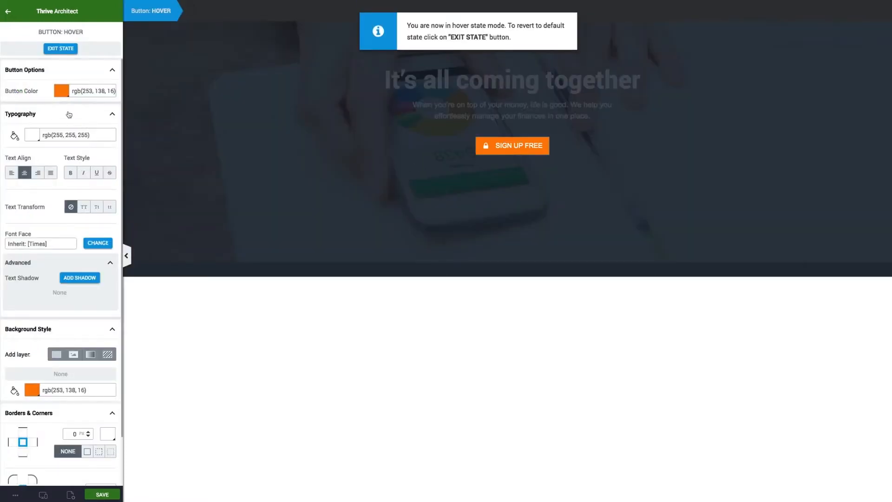
pyautogui.click(63, 91)
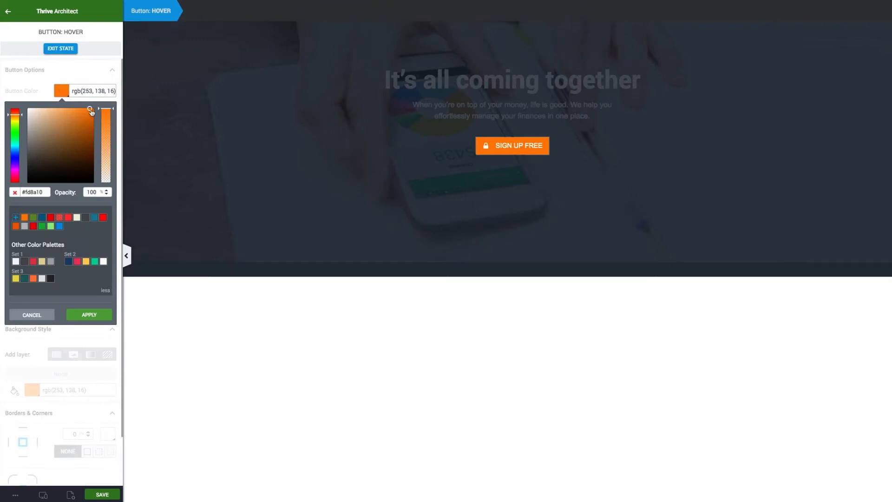
pyautogui.moveTo(91, 112); pyautogui.dragTo(90, 123)
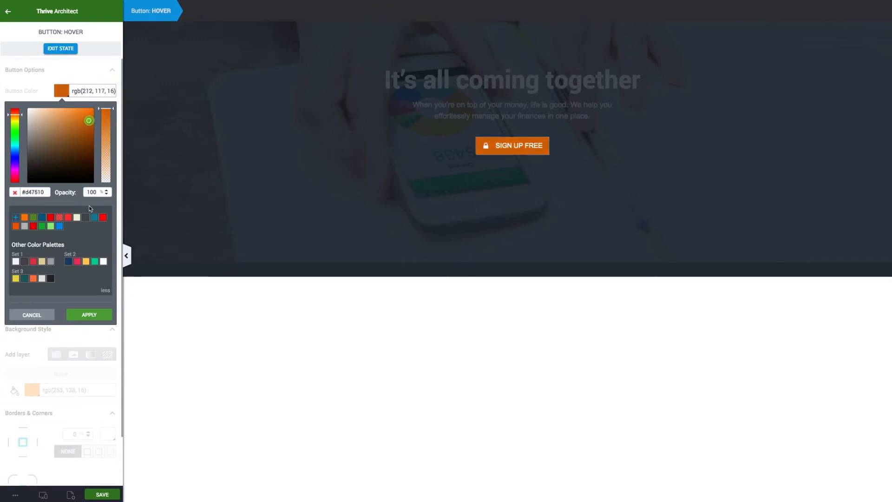
pyautogui.click(90, 315)
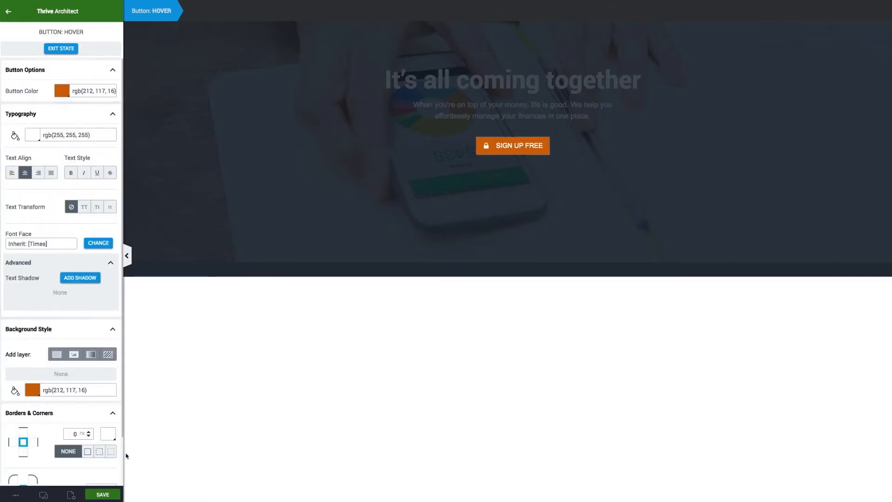
pyautogui.scroll(-1, 46, 83)
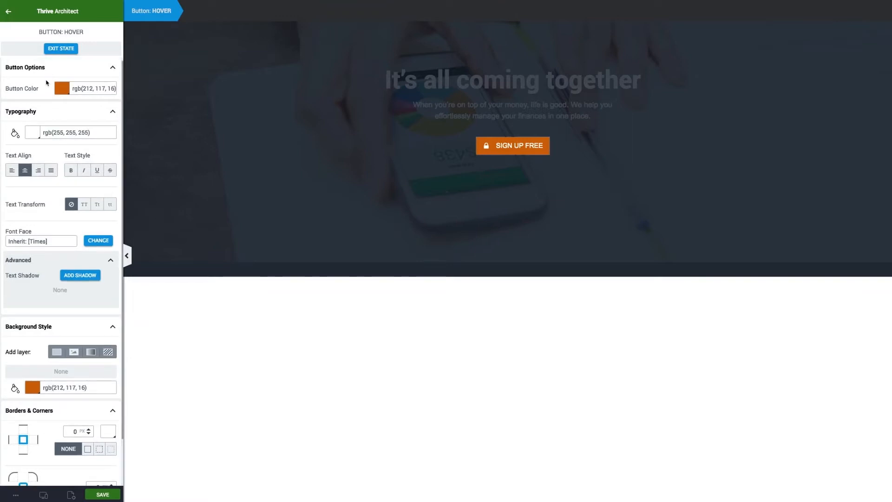
pyautogui.click(60, 49)
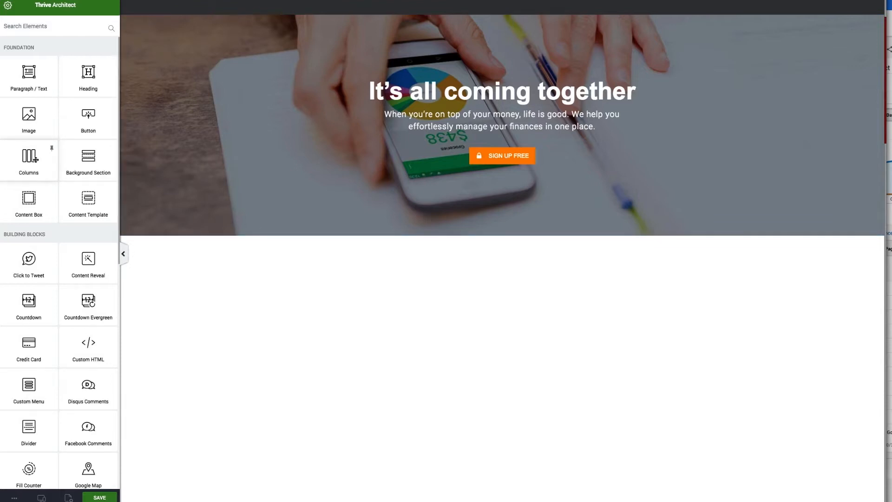
# - Add a 1/3 and 2/3 columns layout above the headline in the hero section and stretch it to fit the screen width
pyautogui.moveTo(31, 158); pyautogui.dragTo(367, 257)
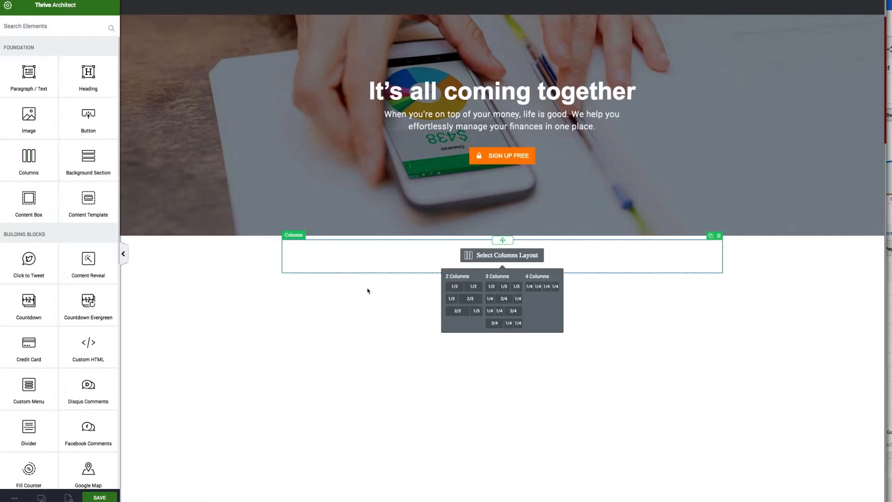
pyautogui.click(469, 302)
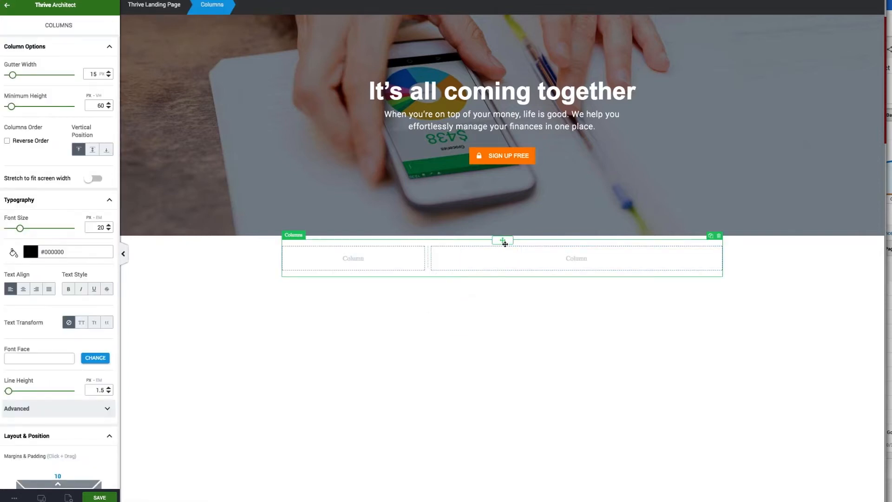
pyautogui.moveTo(504, 241); pyautogui.dragTo(511, 82)
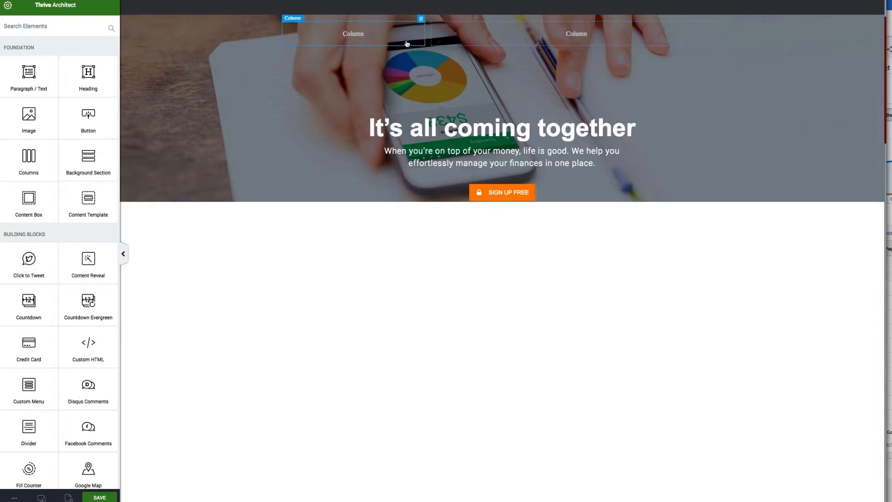
pyautogui.click(433, 48)
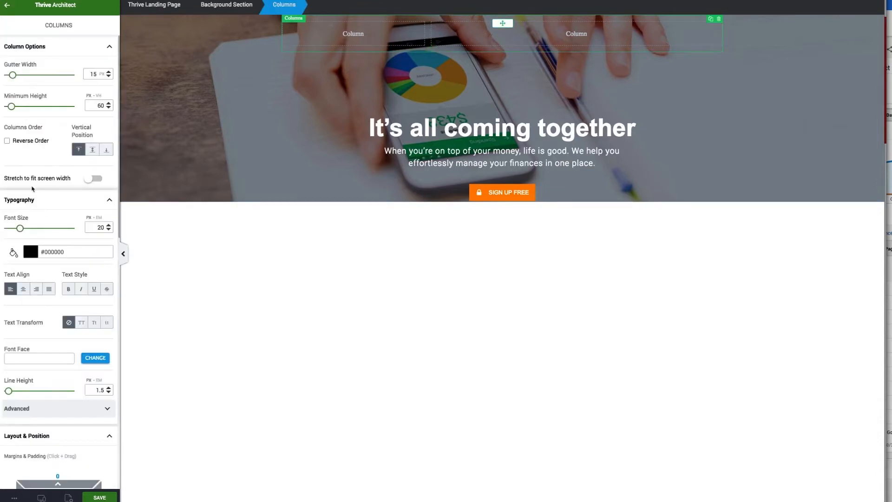
pyautogui.click(94, 180)
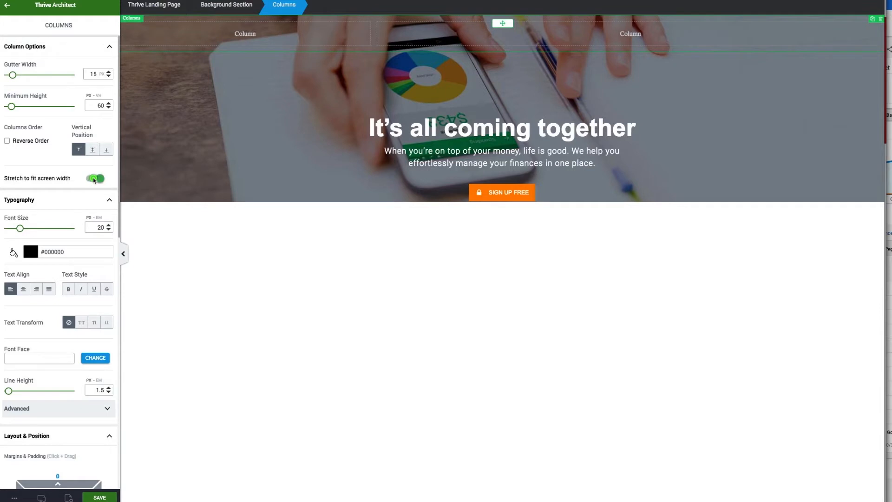
# - Insert the mint-logo image from the media library into the narrow column of the hero section
pyautogui.click(63, 9)
pyautogui.moveTo(29, 117); pyautogui.dragTo(199, 37)
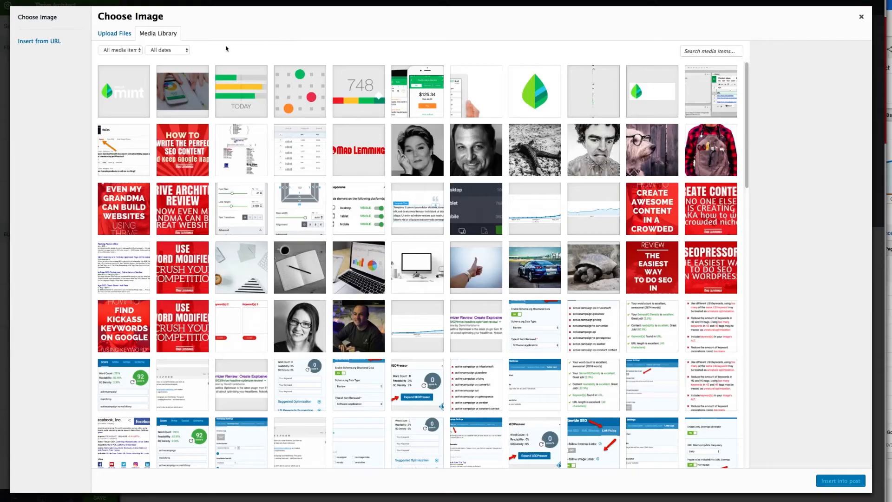
pyautogui.click(132, 88)
pyautogui.click(837, 479)
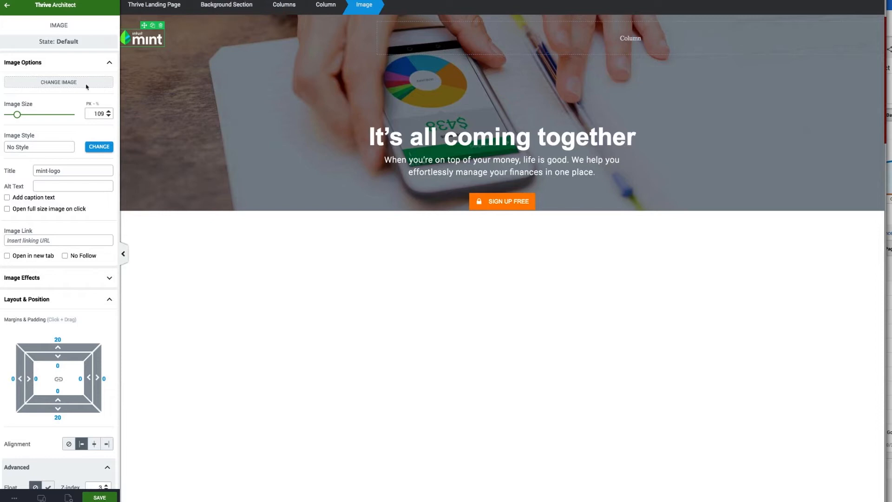
# - Set the logo image's left margin to 21 and its top margin to 0
pyautogui.moveTo(21, 380); pyautogui.dragTo(4, 382)
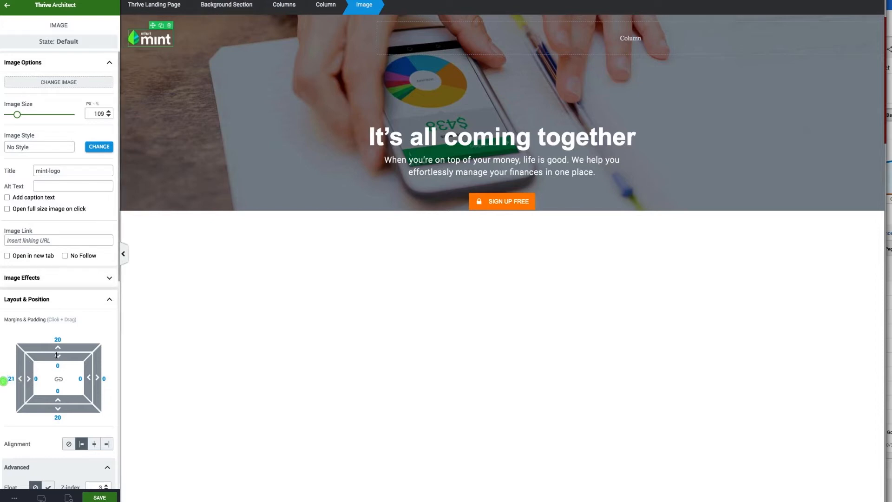
pyautogui.click(57, 339)
pyautogui.write('0')
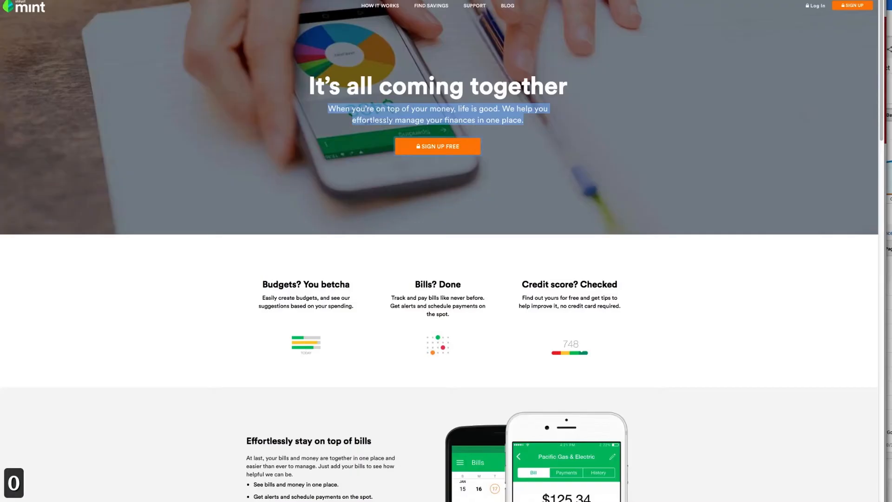
# - Compare the logo's position with the original Mint homepage and set the logo image's left margin to 15
pyautogui.scroll(1, 112, 54)
pyautogui.scroll(-1, 112, 55)
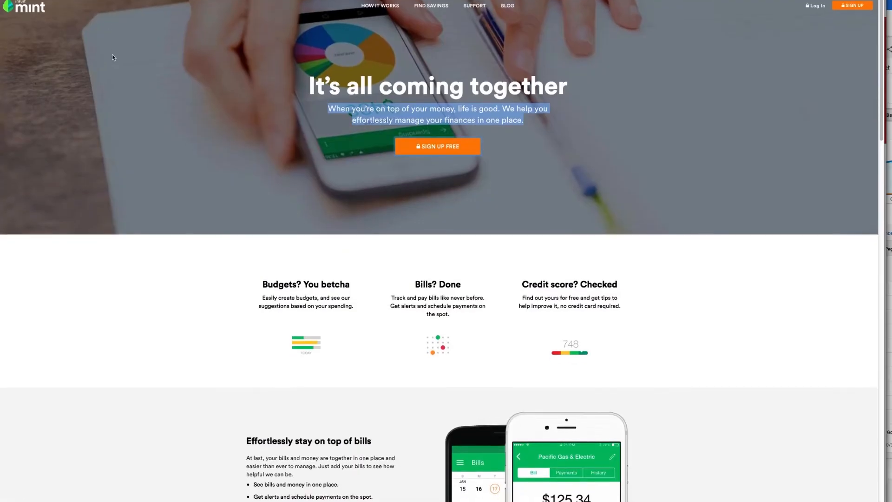
pyautogui.scroll(1, 113, 54)
pyautogui.scroll(1, 112, 54)
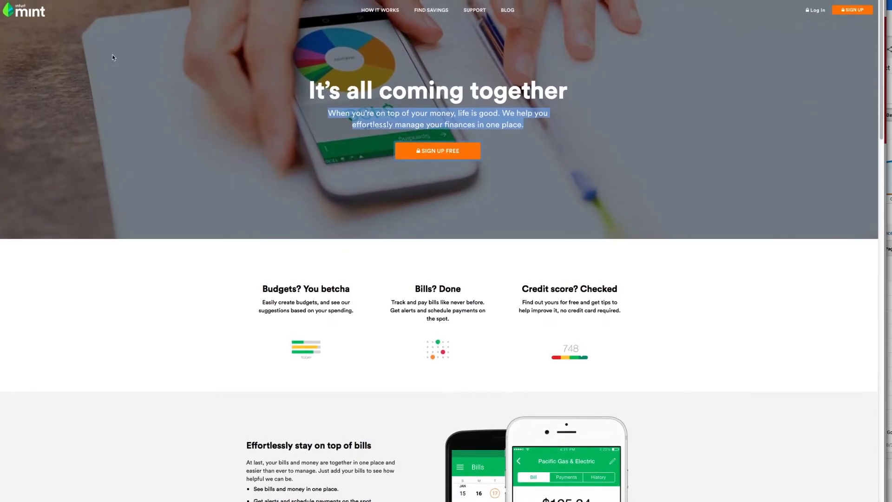
pyautogui.scroll(-1, 112, 58)
pyautogui.hotkey('ctrl', 'Tab')
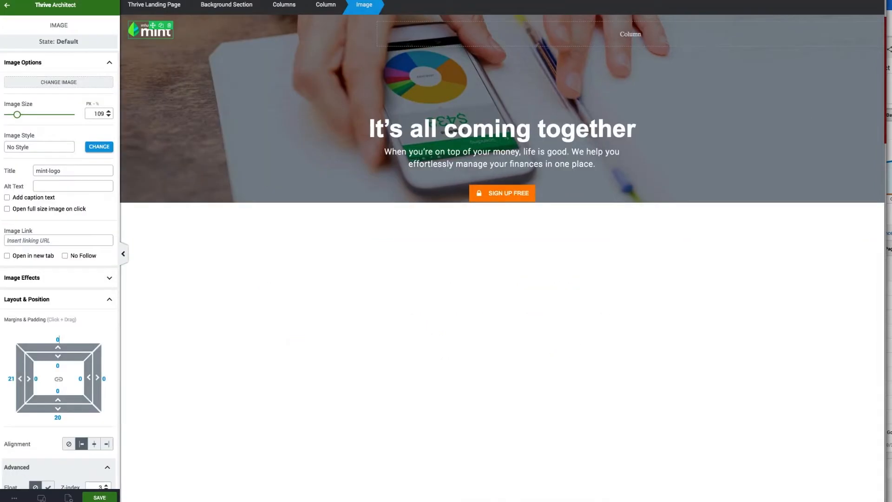
pyautogui.scroll(-1, 71, 257)
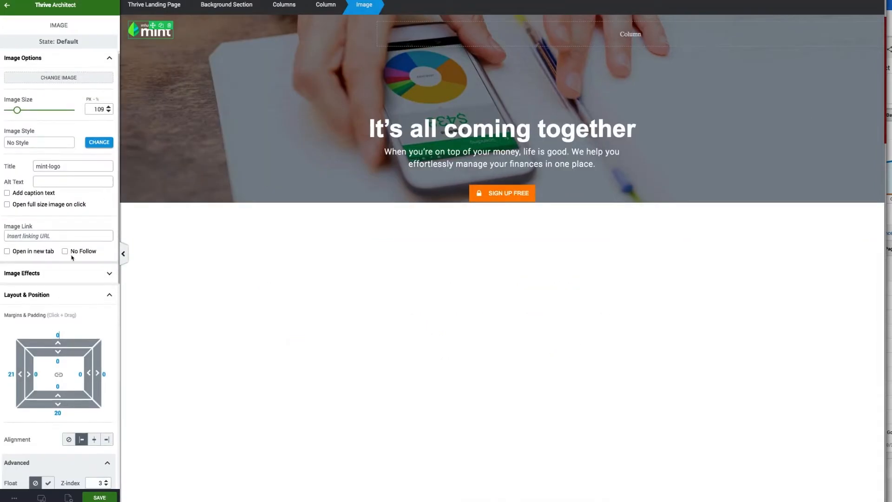
pyautogui.click(11, 374)
pyautogui.write('15')
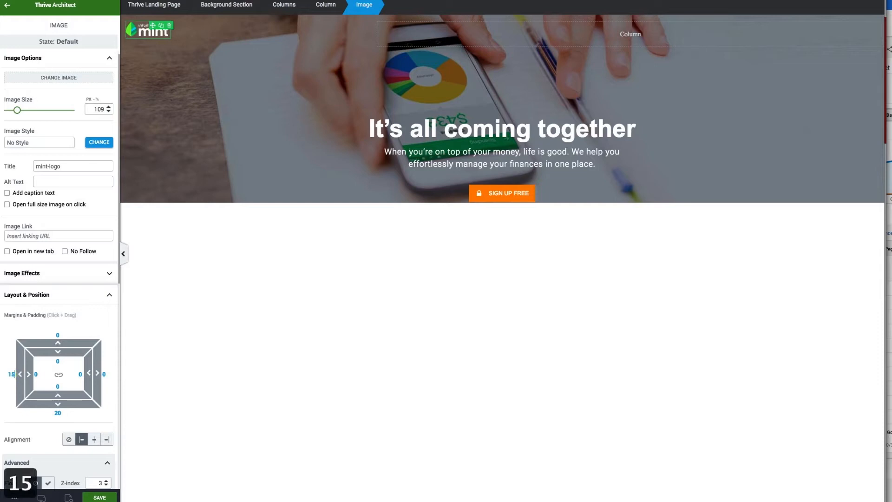
pyautogui.click(282, 373)
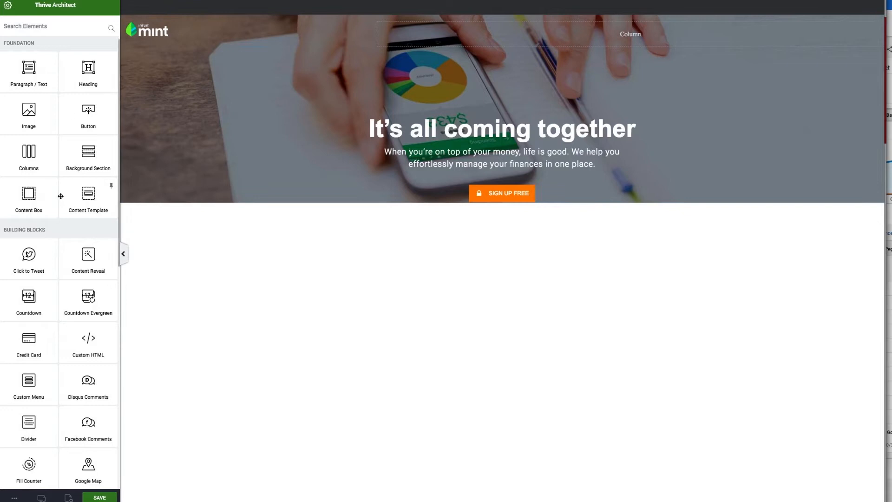
# - Add a Custom Menu element to the wide column beside the logo and select Main as its menu
pyautogui.click(34, 26)
pyautogui.write('menu')
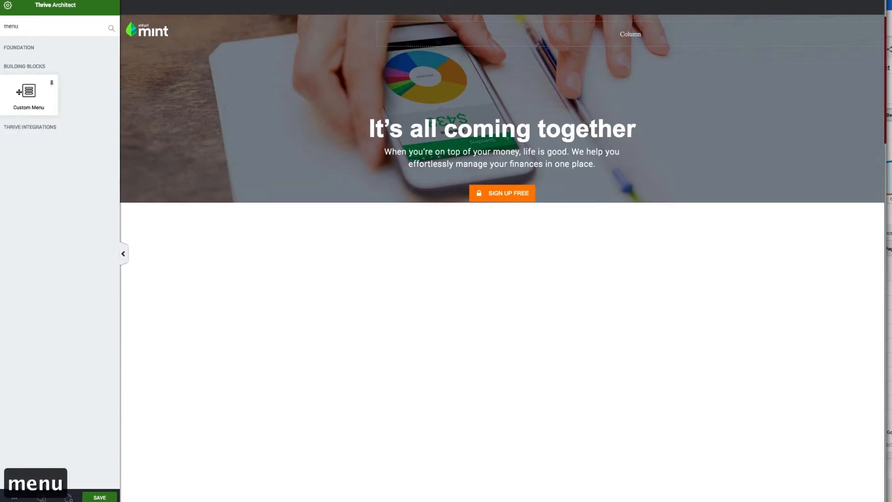
pyautogui.moveTo(19, 92); pyautogui.dragTo(491, 36)
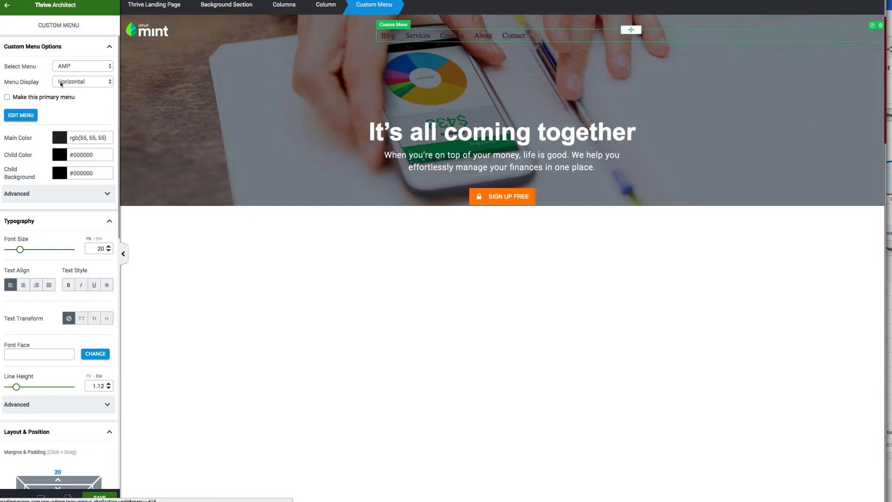
pyautogui.click(80, 66)
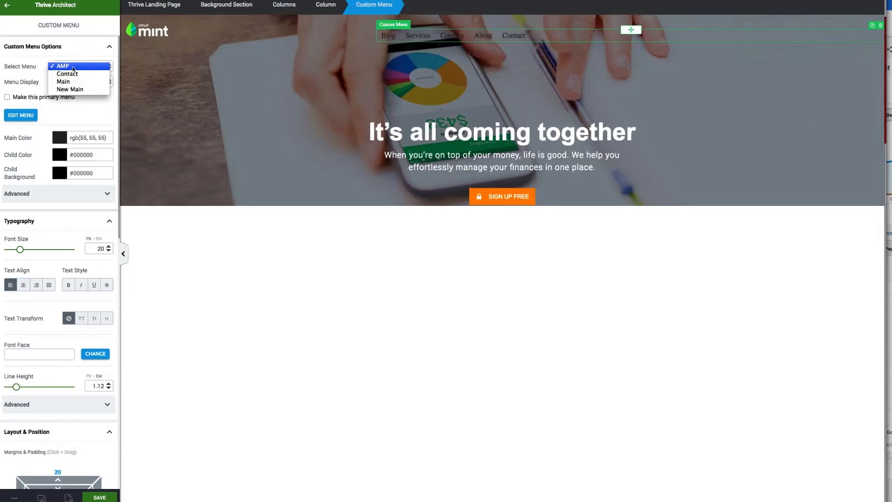
pyautogui.click(71, 82)
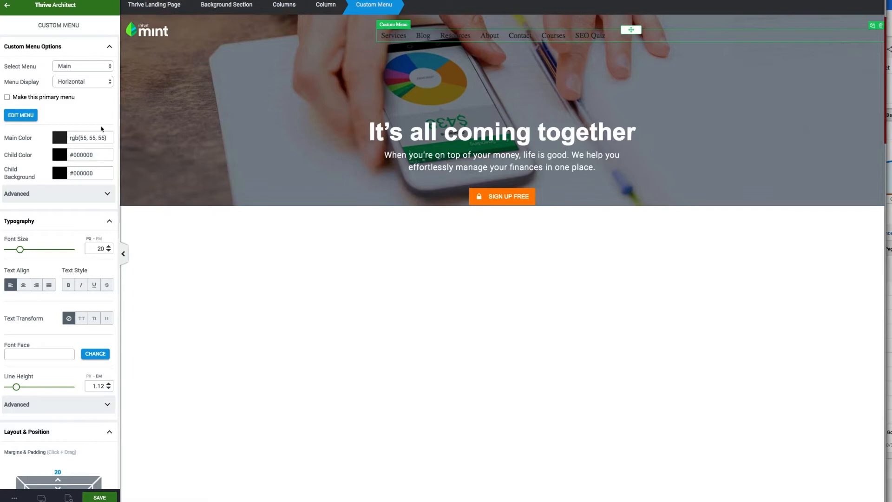
pyautogui.click(30, 115)
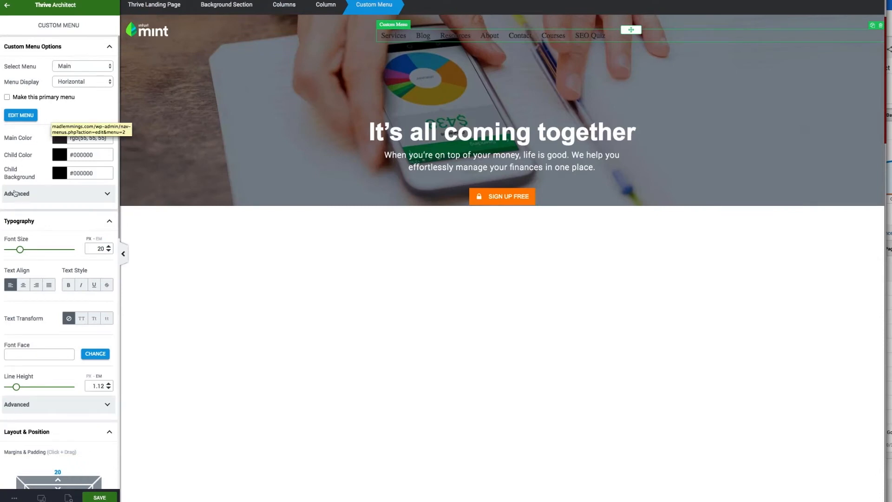
# - Set the custom menu's main color to white #ffffff and transform its text to uppercase
pyautogui.click(59, 137)
pyautogui.doubleClick(32, 237)
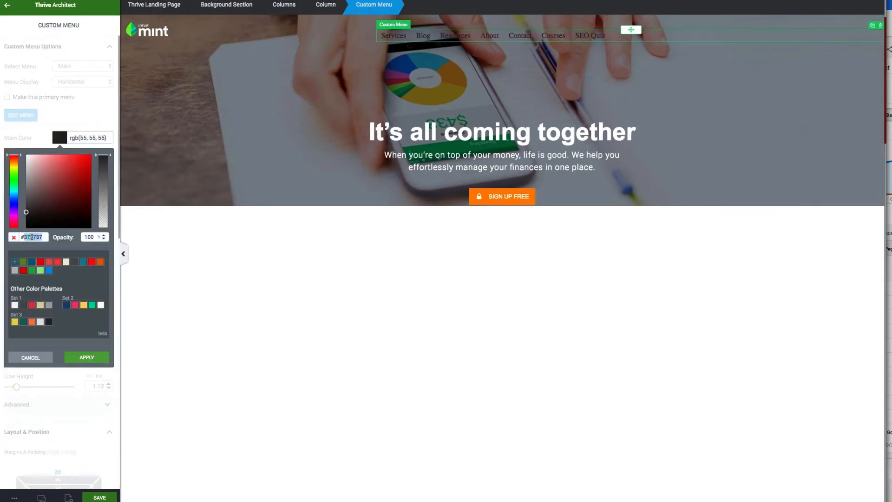
pyautogui.write('ffffff')
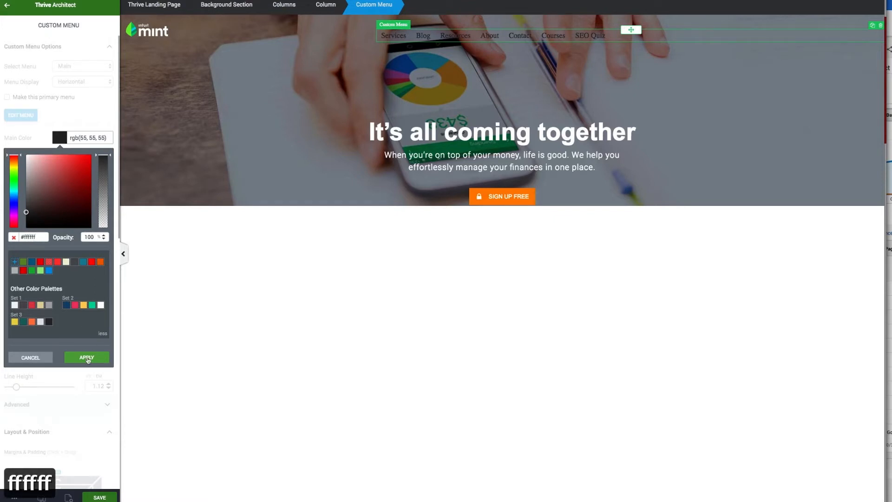
pyautogui.click(87, 357)
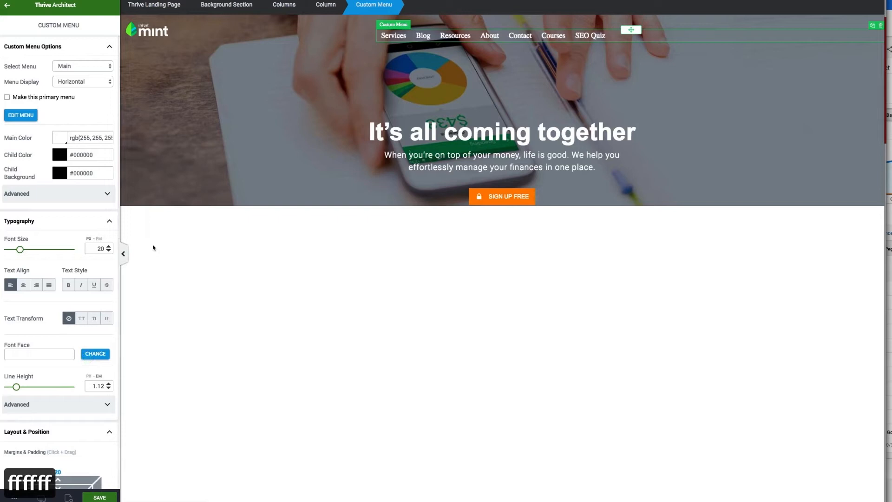
pyautogui.click(80, 319)
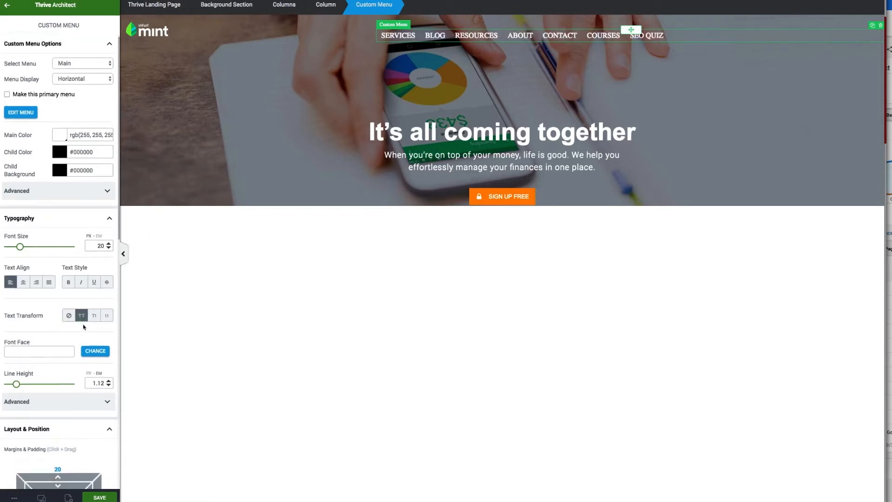
pyautogui.scroll(-1, 84, 325)
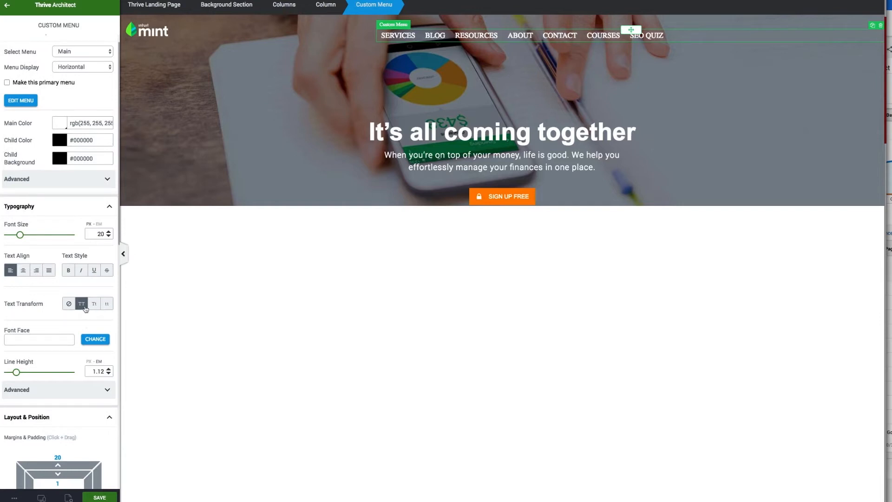
pyautogui.scroll(1, 53, 305)
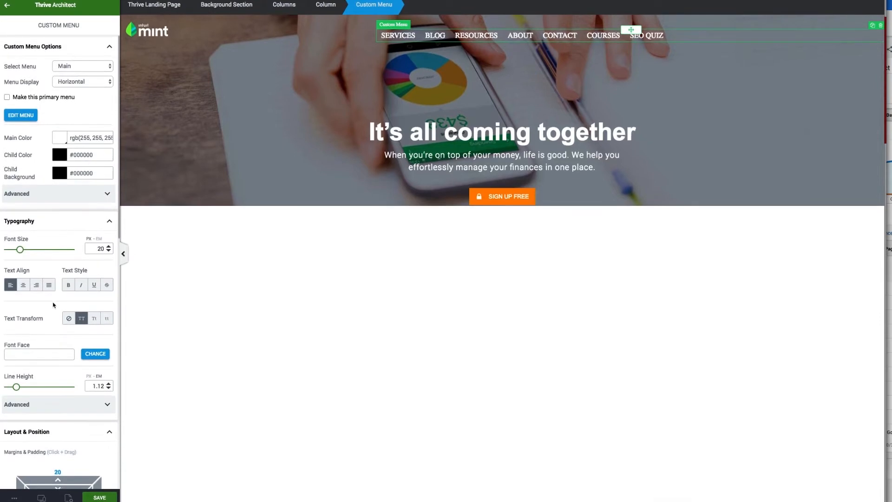
# - Set the custom menu's font face to the web safe font Arial Black, Gadget, sans-serif
pyautogui.scroll(-9, 58, 297)
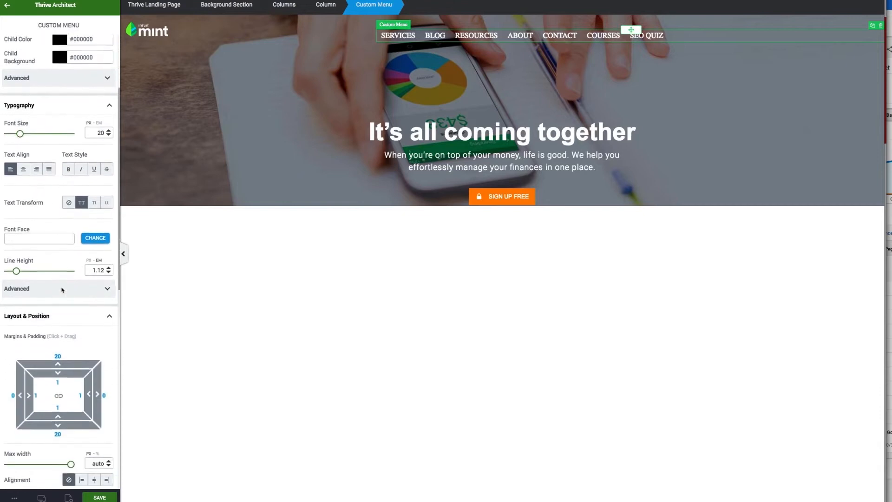
pyautogui.click(96, 225)
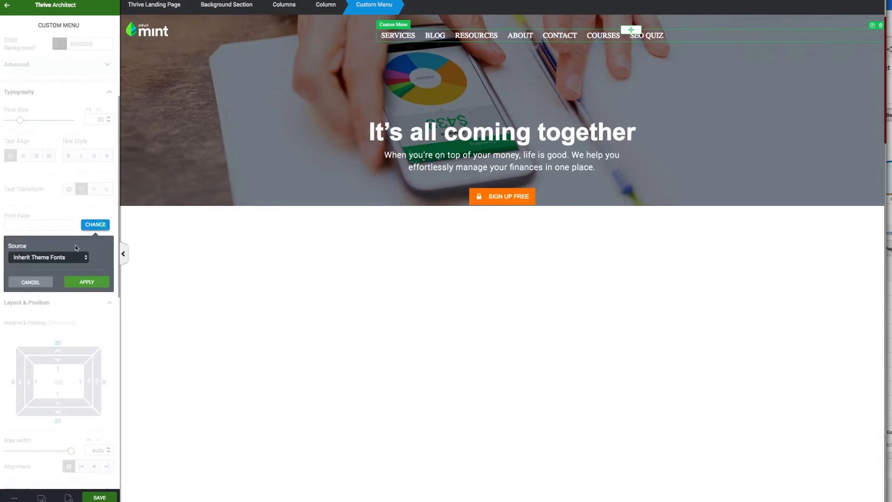
pyautogui.click(58, 257)
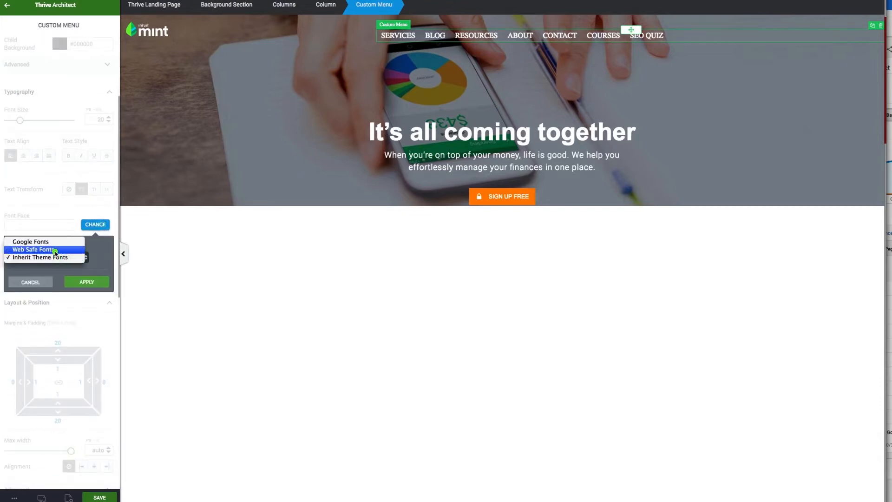
pyautogui.click(56, 250)
pyautogui.click(39, 281)
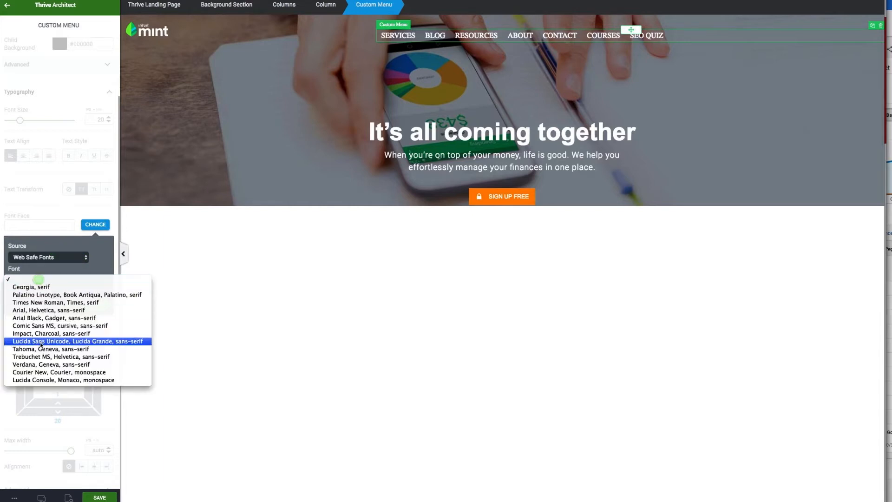
pyautogui.click(41, 319)
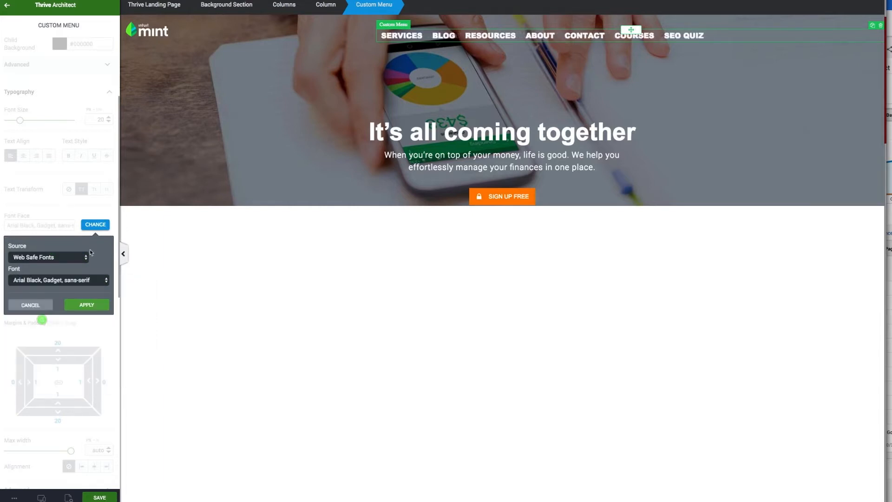
pyautogui.click(92, 306)
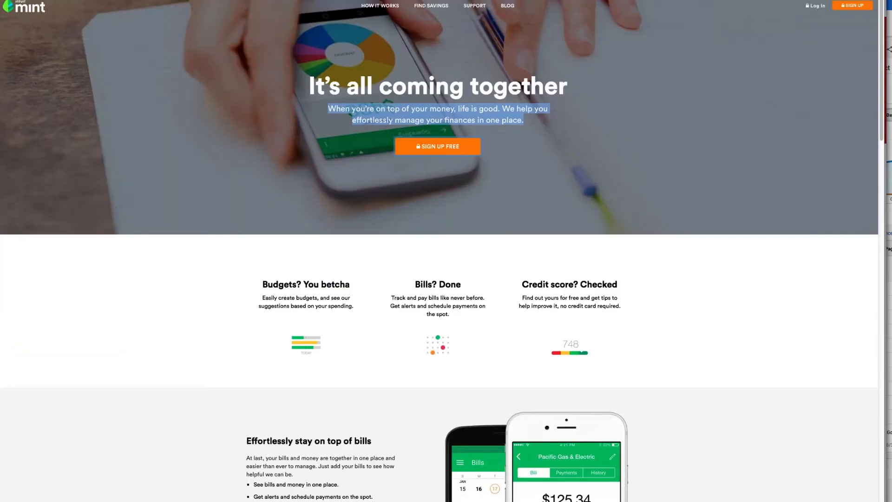
# - Inspect the HOW IT WORKS menu link on the original Mint homepage to read its font family and size
pyautogui.rightClick(387, 6)
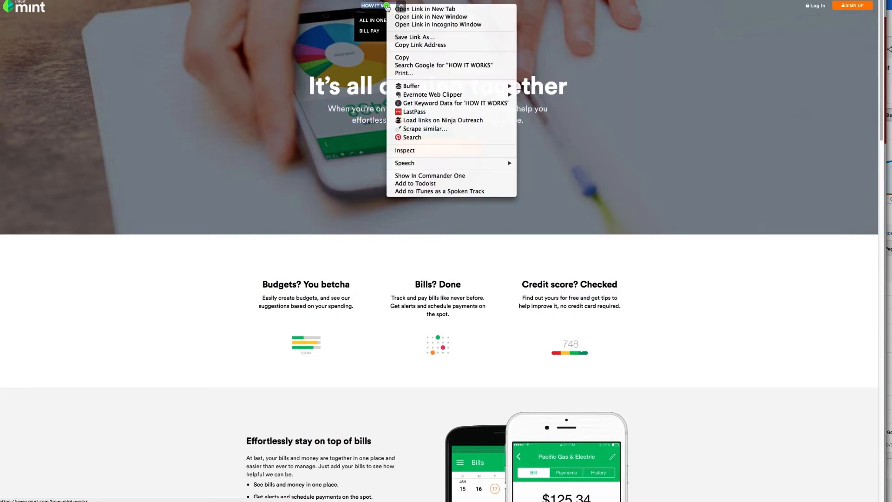
pyautogui.click(441, 150)
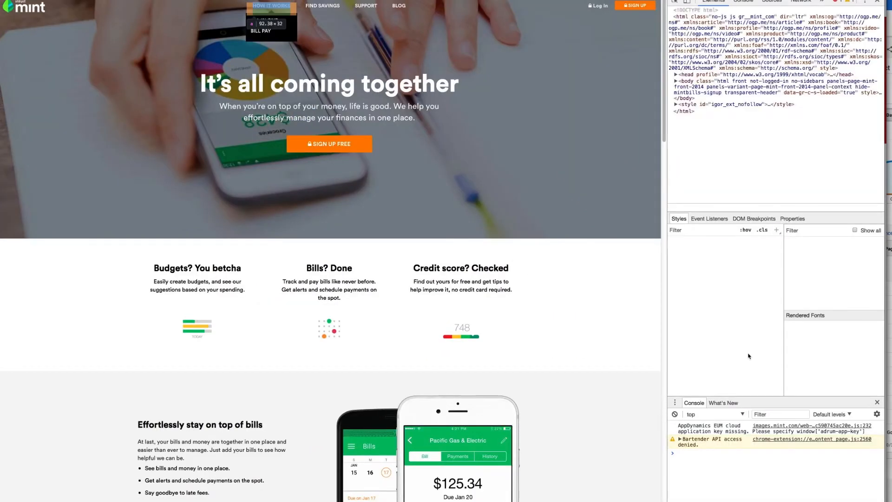
pyautogui.scroll(-3, 822, 360)
pyautogui.scroll(3, 822, 360)
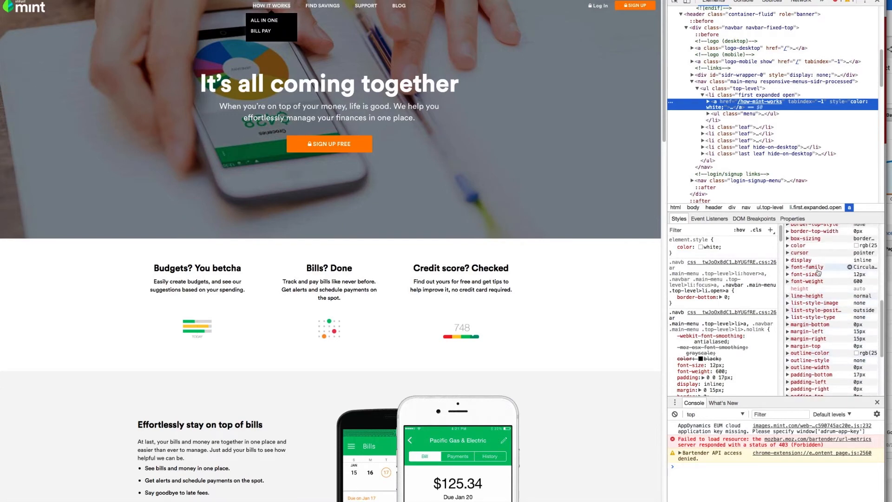
pyautogui.scroll(1, 818, 273)
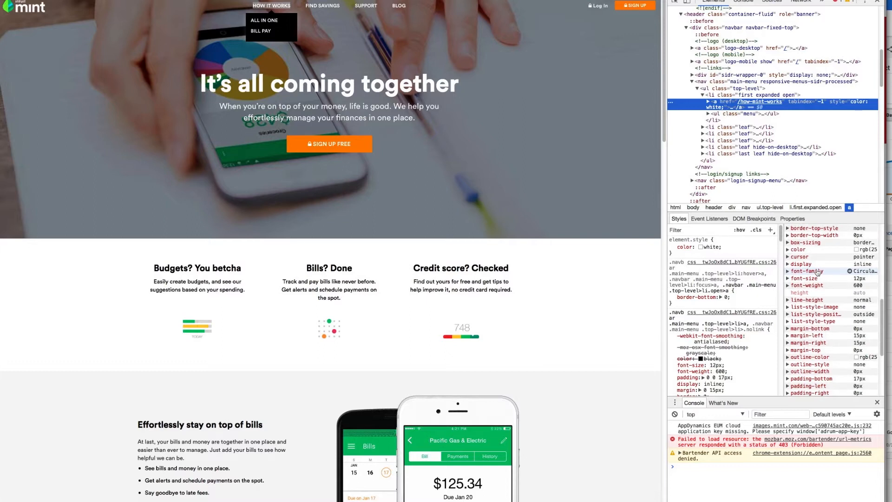
pyautogui.scroll(1, 818, 276)
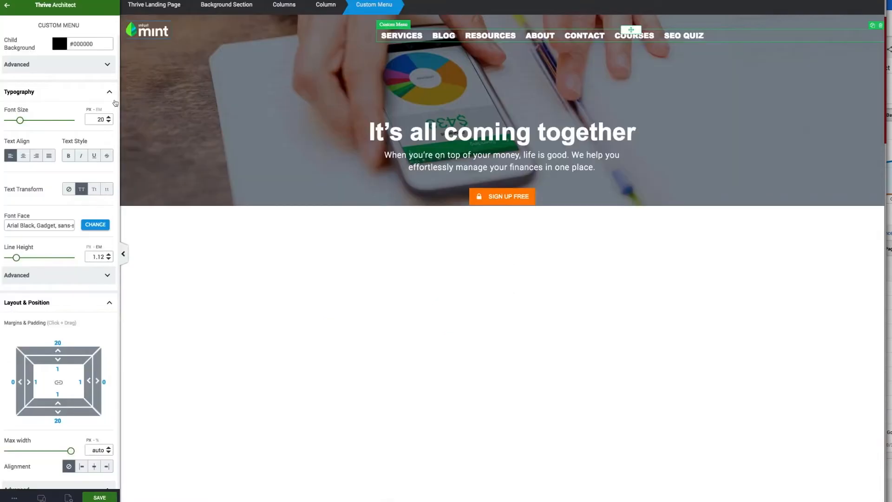
# - Set the custom menu's font size to 12 px
pyautogui.click(108, 121)
pyautogui.write('12')
pyautogui.scroll(1, 88, 127)
pyautogui.scroll(1, 65, 154)
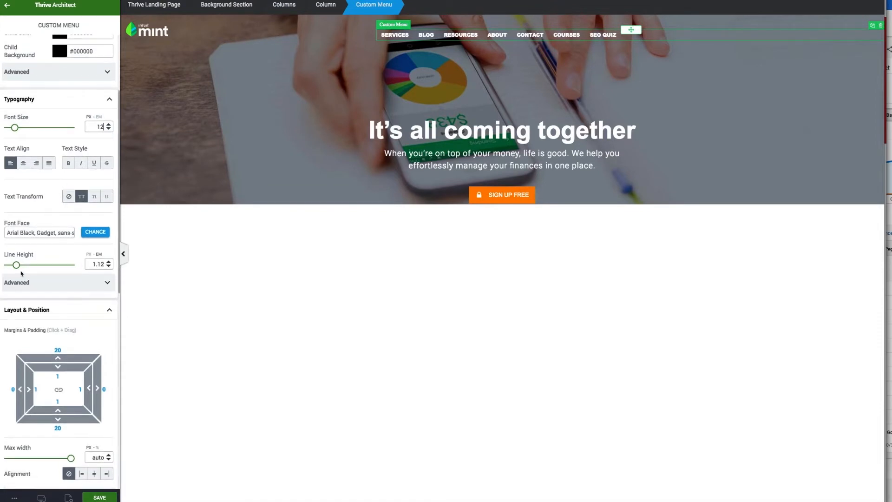
# - Set the custom menu's letter spacing to 2 px in the advanced typography options
pyautogui.click(54, 282)
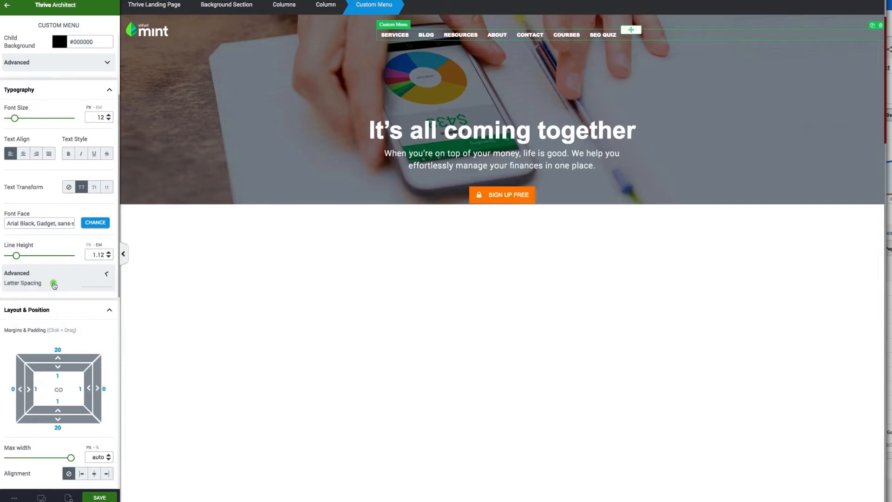
pyautogui.scroll(-4, 55, 283)
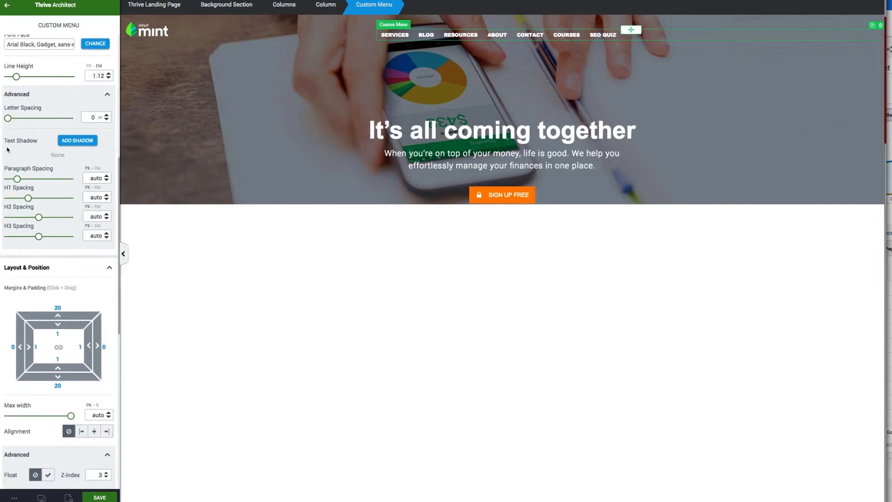
pyautogui.write('2')
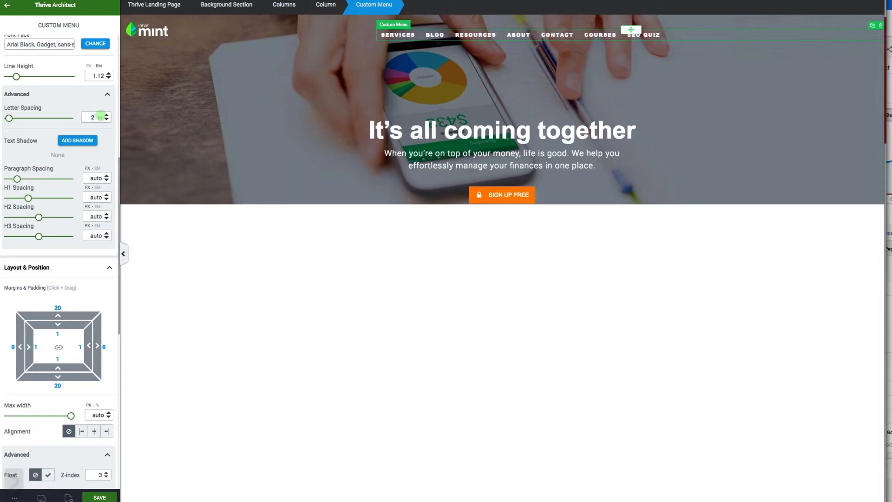
# - Apply the bold text style to the custom menu and deselect it
pyautogui.scroll(4, 69, 140)
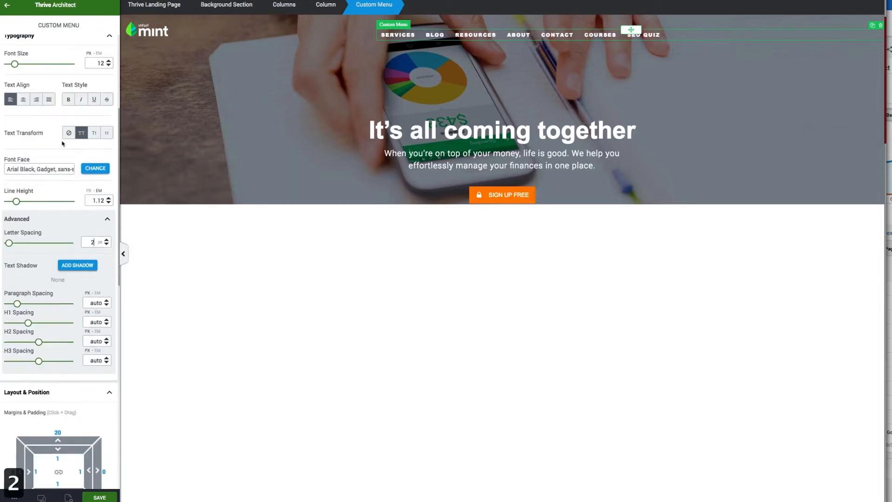
pyautogui.scroll(2, 63, 145)
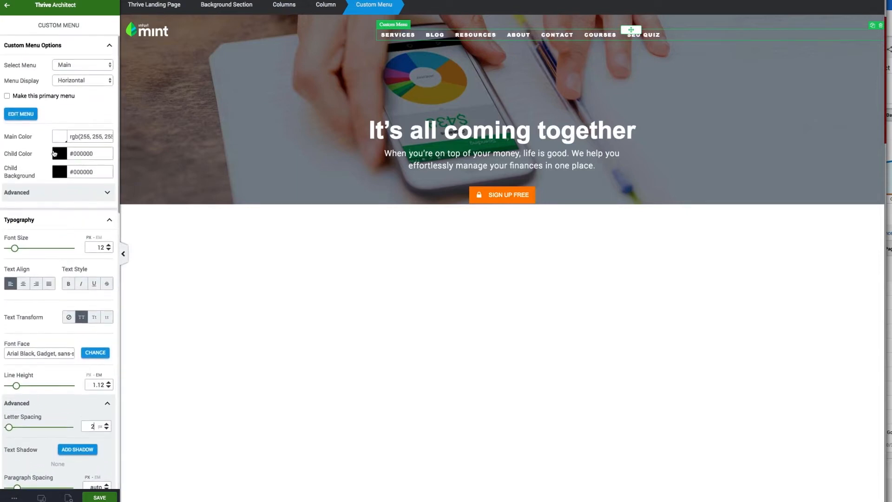
pyautogui.scroll(-6, 57, 185)
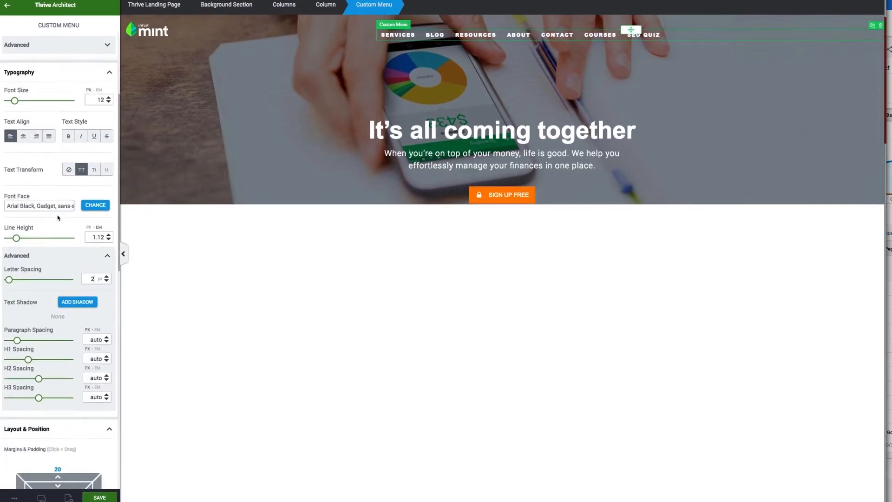
pyautogui.scroll(2, 59, 217)
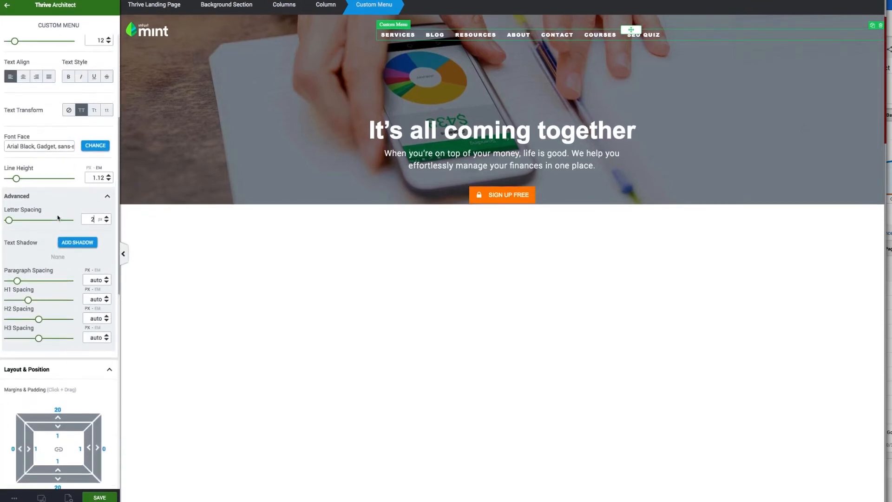
pyautogui.scroll(1, 58, 217)
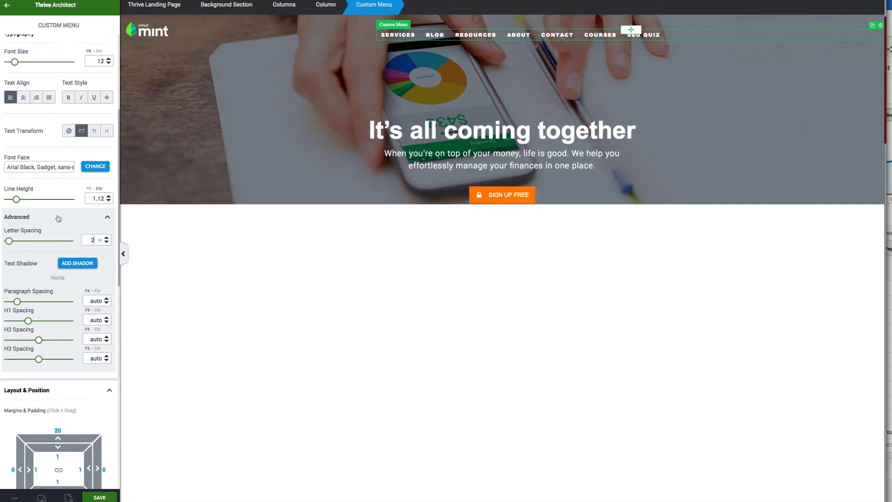
pyautogui.scroll(3, 58, 218)
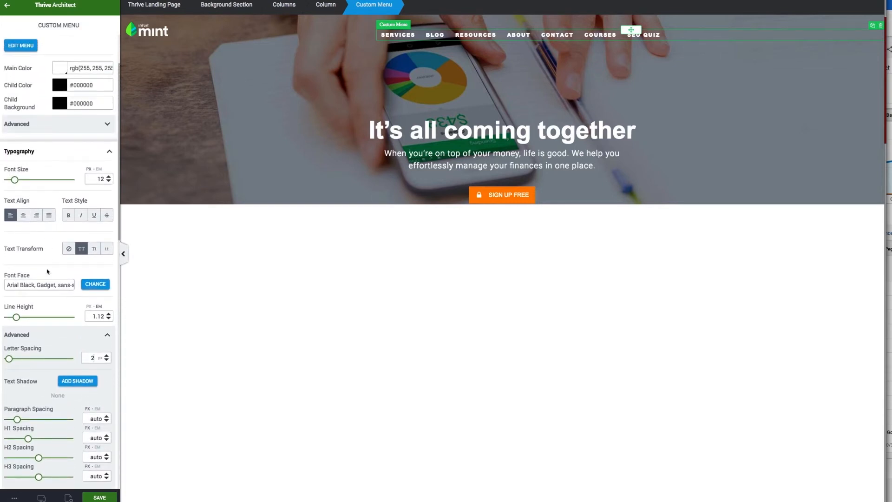
pyautogui.click(68, 216)
pyautogui.click(174, 298)
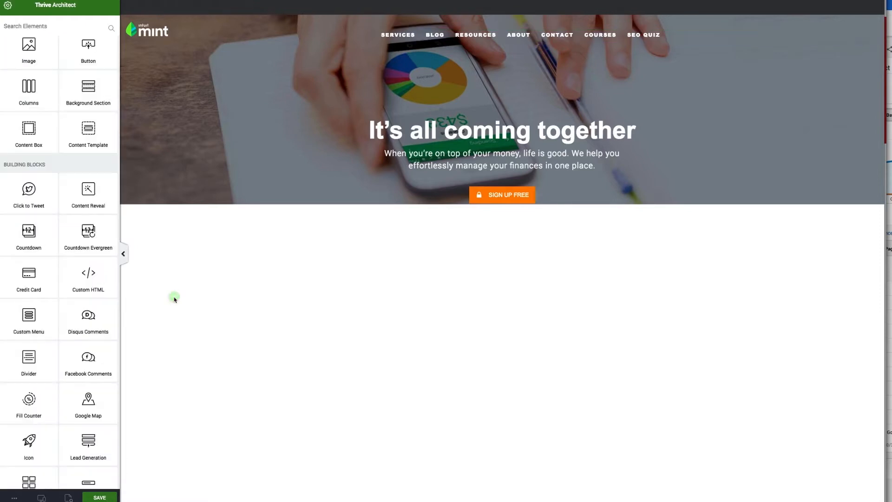
# - Set the header columns' top padding to 0 and the logo image's top margin to 9
pyautogui.click(407, 29)
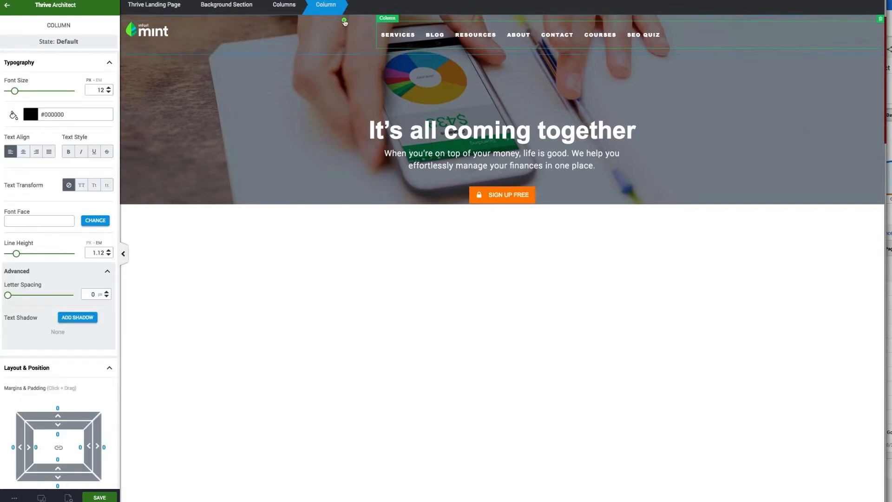
pyautogui.click(344, 21)
pyautogui.scroll(-10, 51, 345)
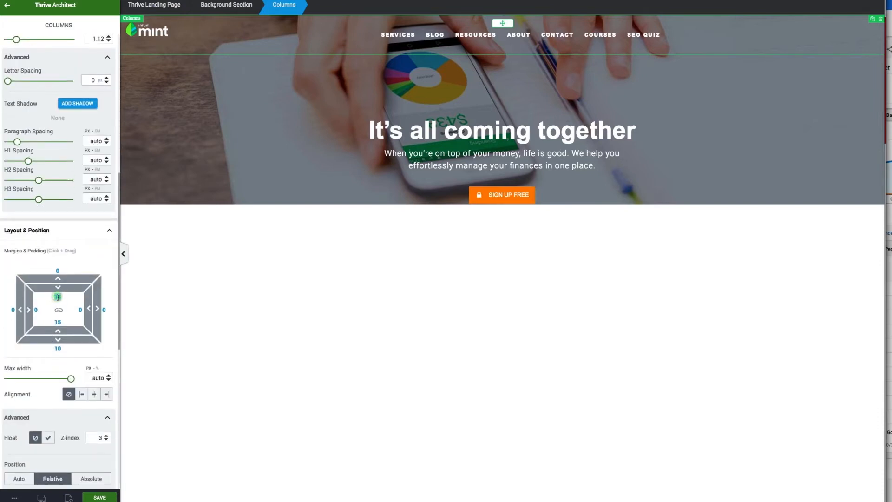
pyautogui.write('0')
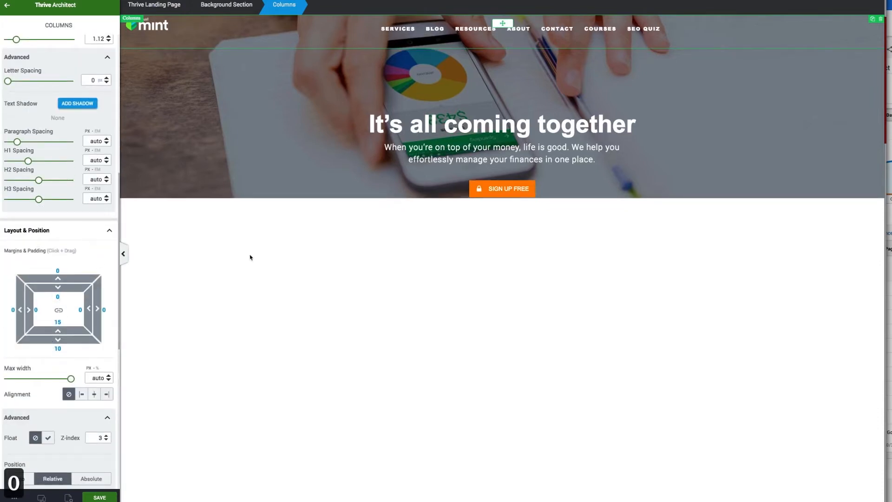
pyautogui.click(271, 257)
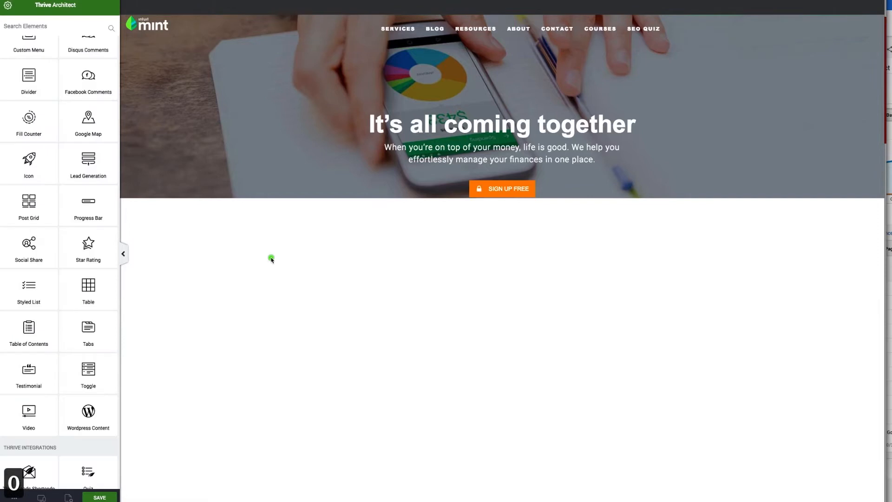
pyautogui.click(166, 28)
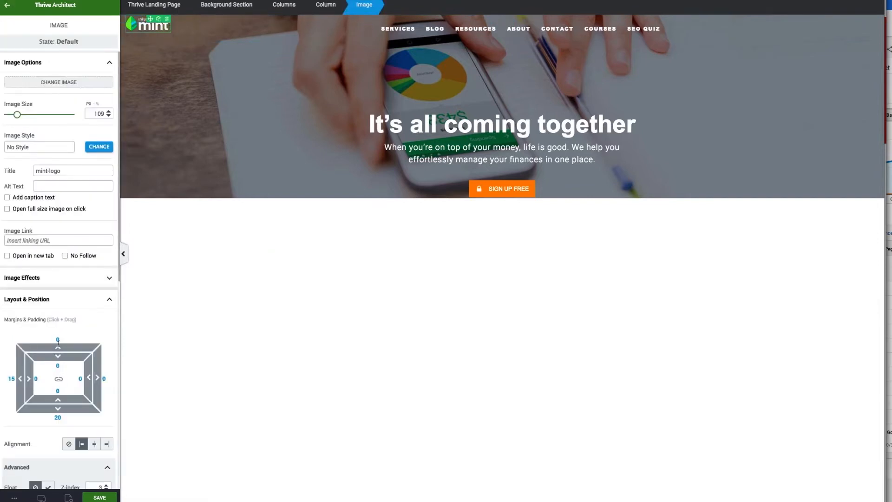
pyautogui.moveTo(58, 341); pyautogui.dragTo(59, 340)
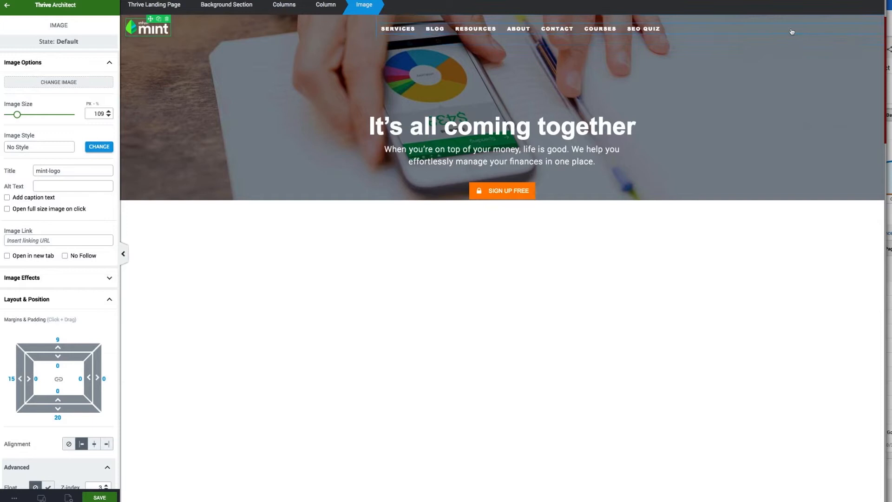
# - Add a Button element in a new column at the far end of the header row, beside the navigation menu
pyautogui.click(79, 9)
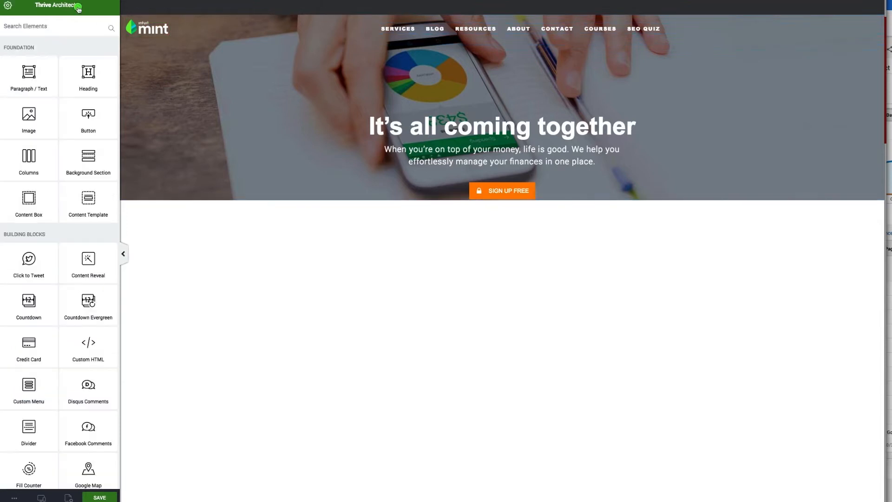
pyautogui.moveTo(88, 119); pyautogui.dragTo(874, 35)
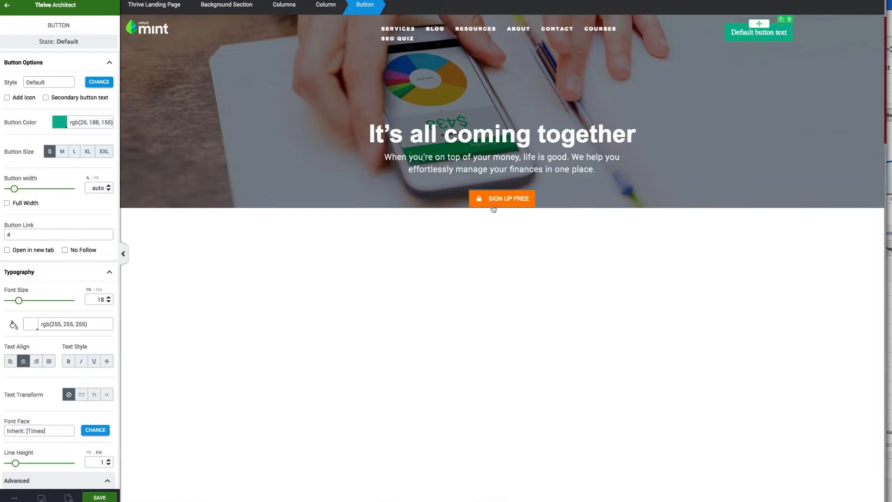
# - Save the SIGN UP FREE button's orange color #ff8a00 to the favorite colors and apply it
pyautogui.click(492, 205)
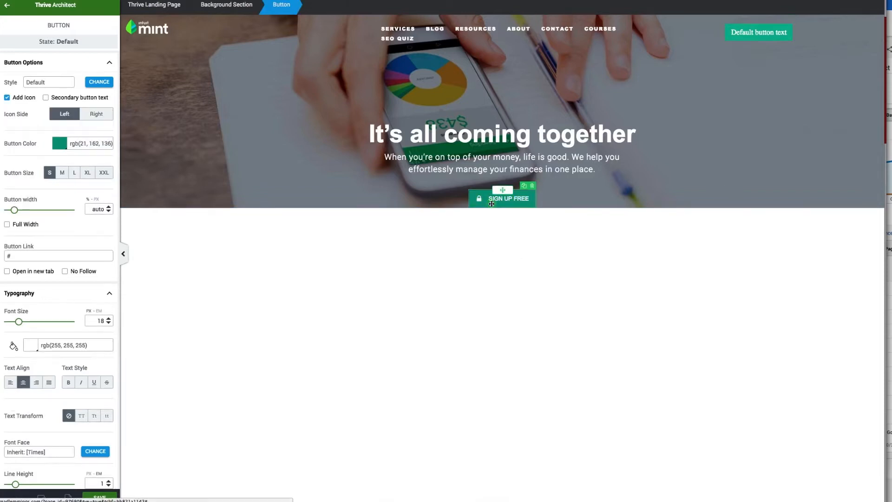
pyautogui.click(58, 143)
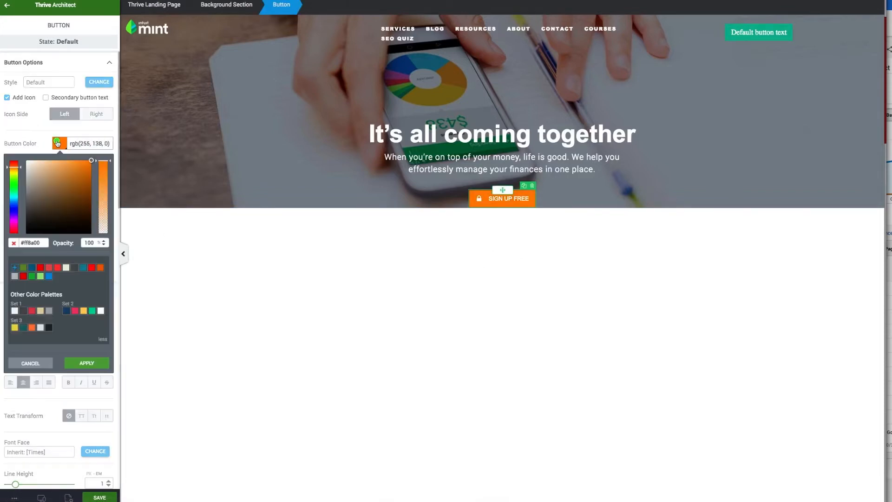
pyautogui.click(13, 268)
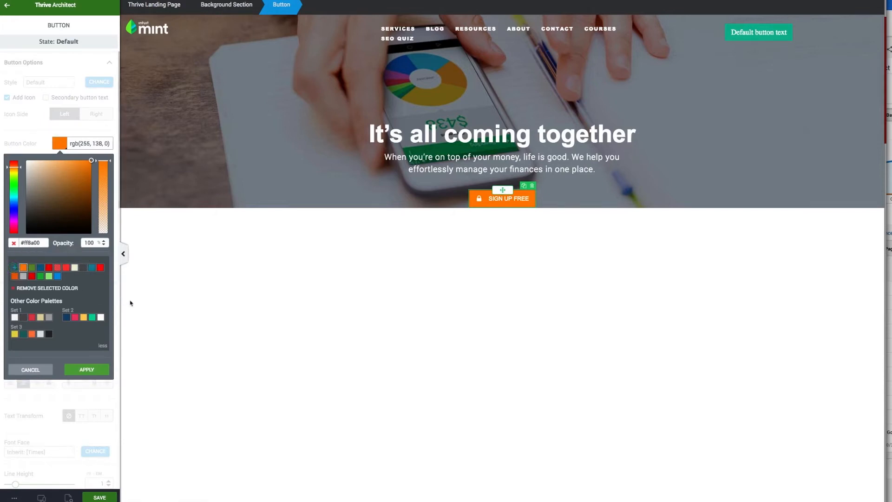
pyautogui.click(87, 369)
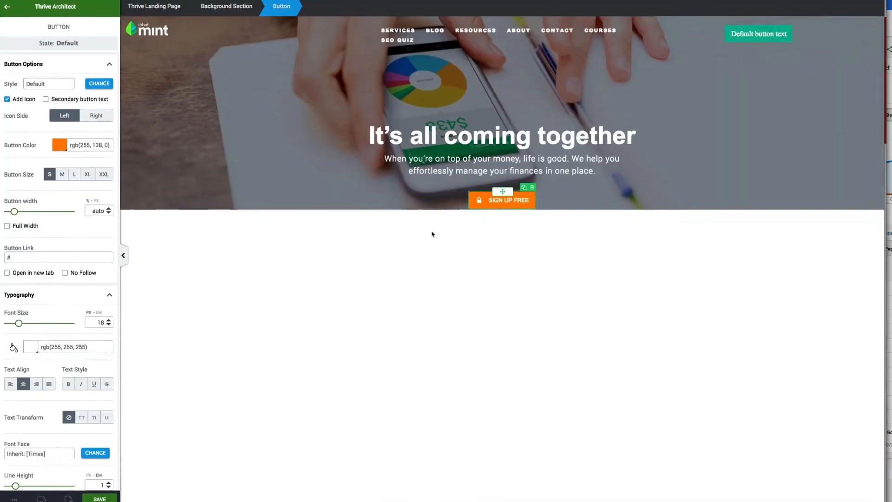
# - Set the SIGN UP FREE button's hover-state color to the darker orange #ee8101 and exit the hover state
pyautogui.click(491, 201)
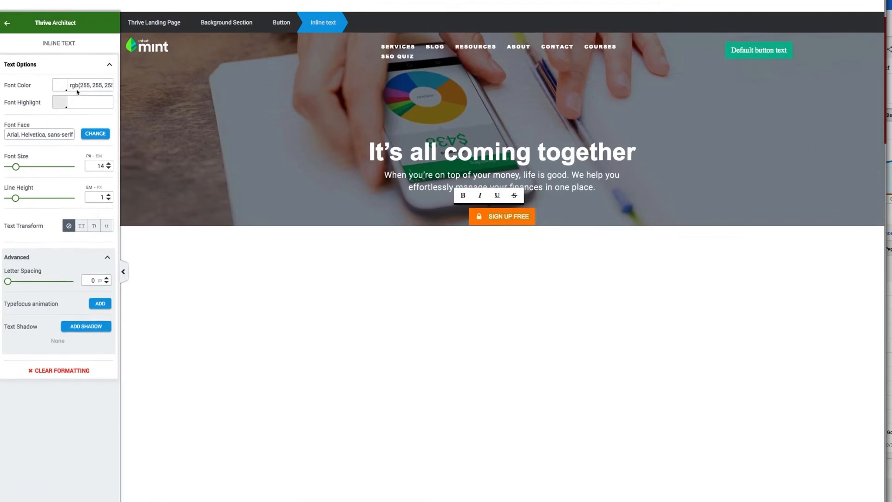
pyautogui.click(322, 249)
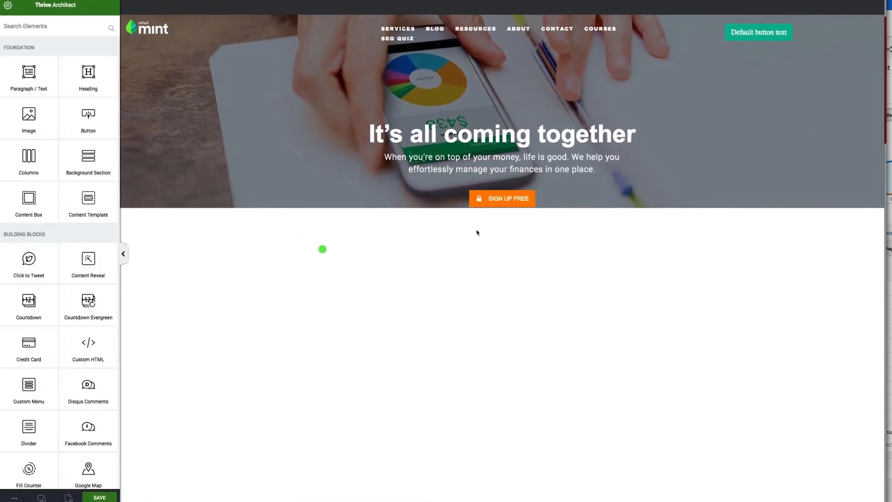
pyautogui.click(478, 200)
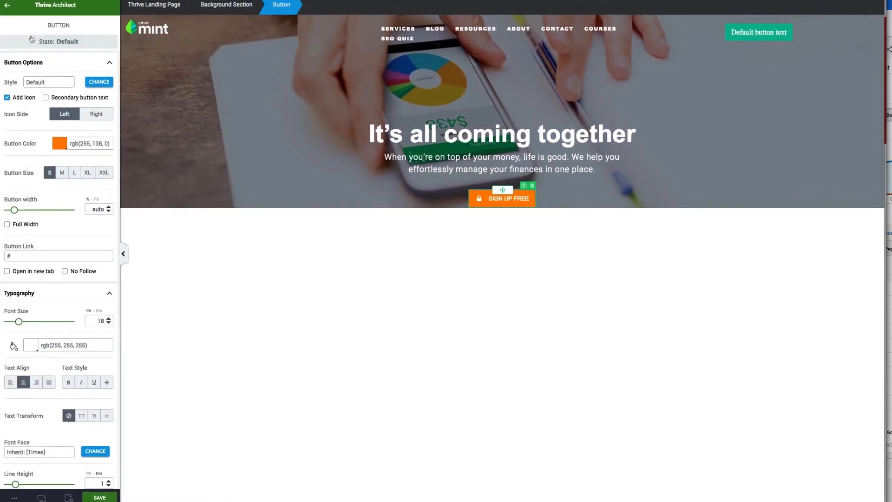
pyautogui.click(58, 41)
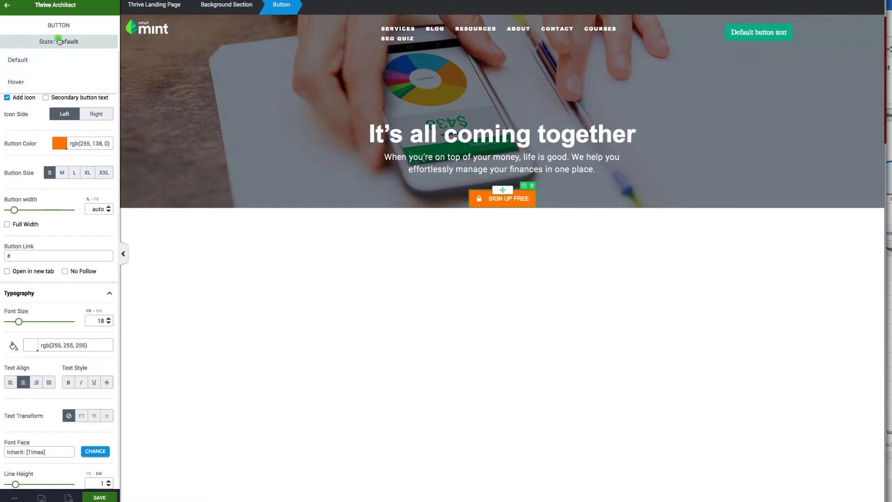
pyautogui.click(18, 82)
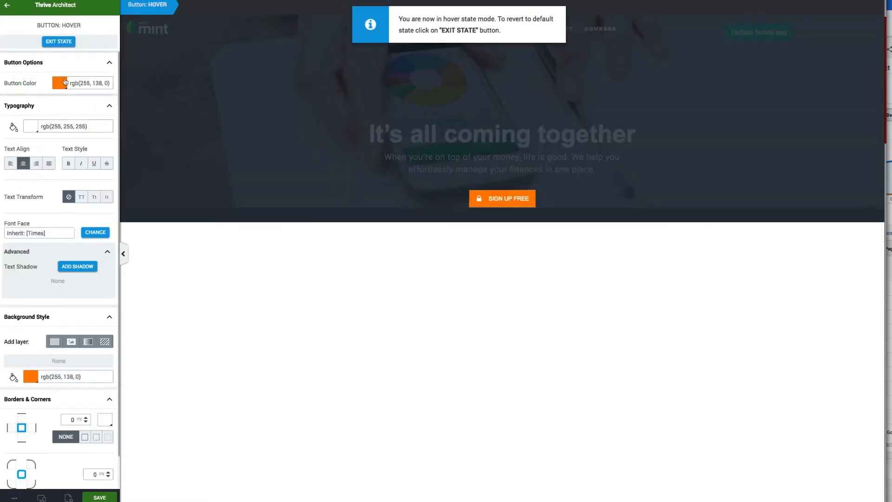
pyautogui.click(65, 83)
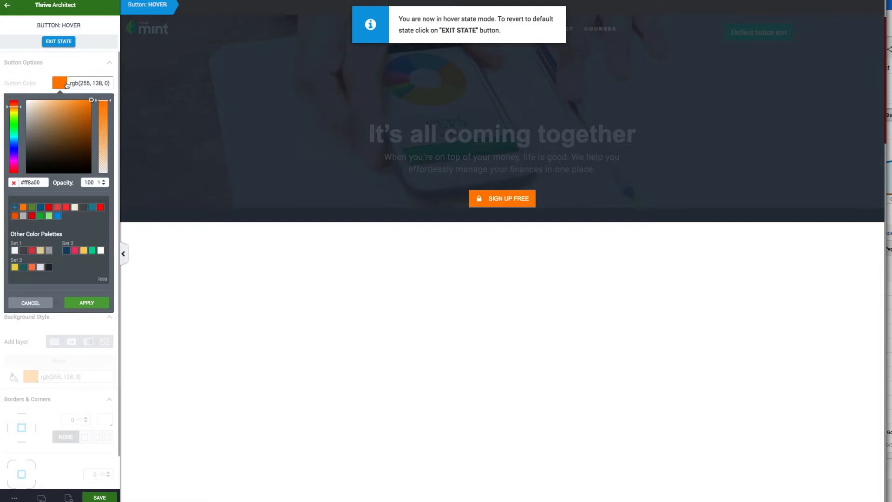
pyautogui.click(91, 106)
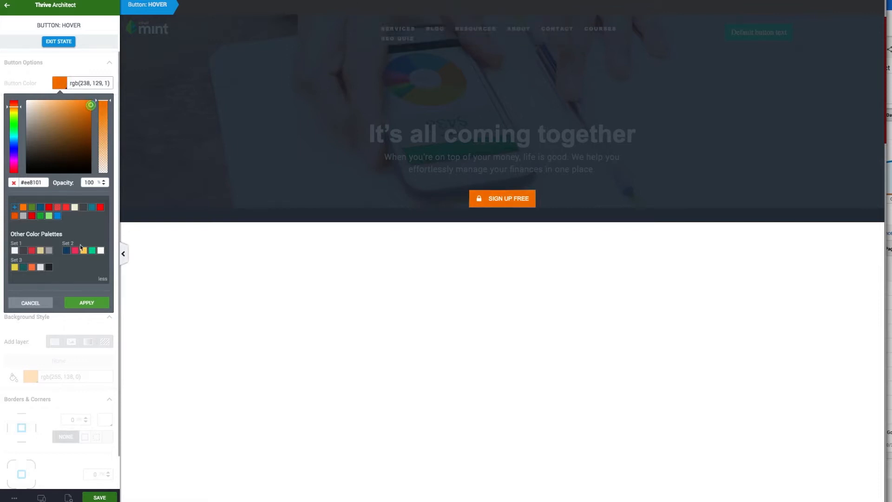
pyautogui.click(88, 304)
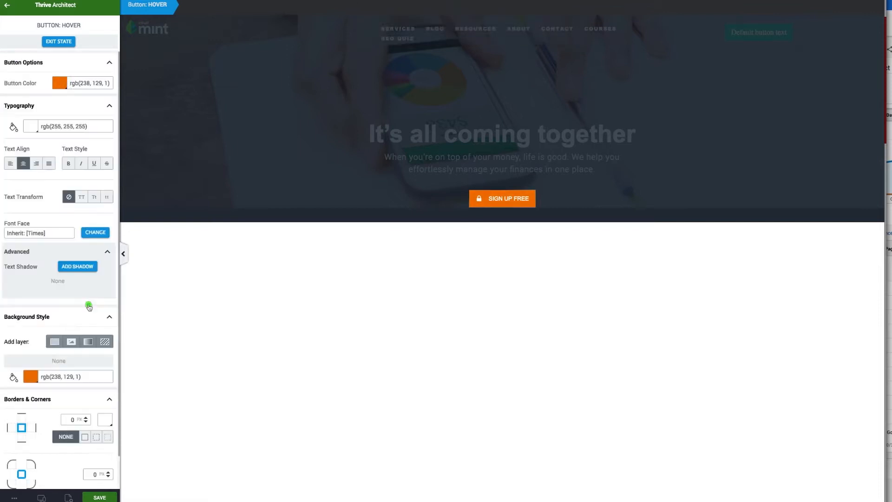
pyautogui.click(59, 42)
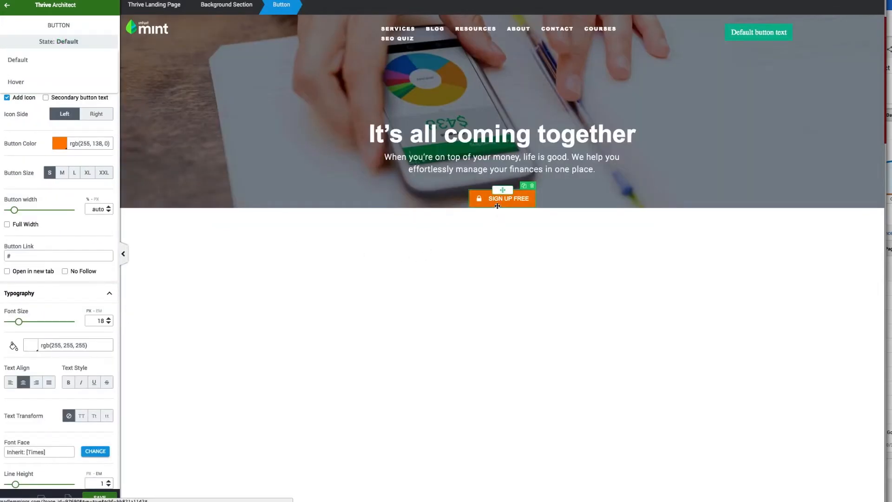
pyautogui.click(241, 232)
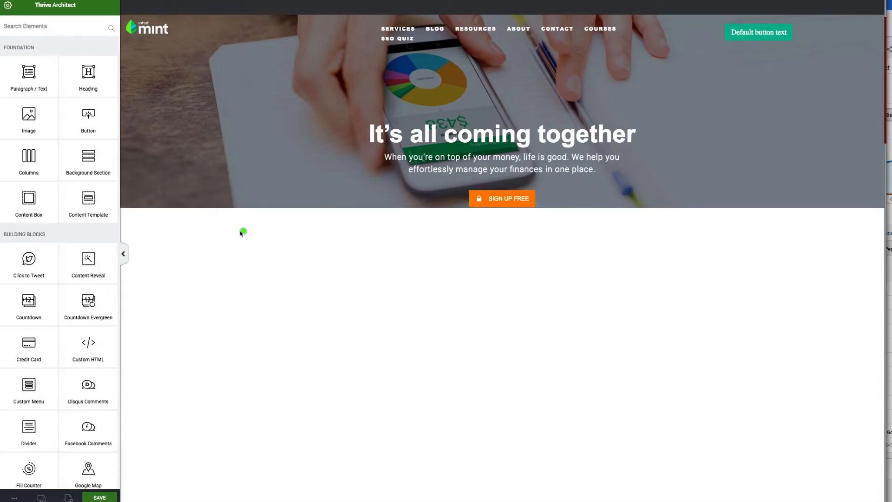
pyautogui.click(238, 243)
# - Duplicate the SIGN UP FREE button, move the copy into the header's end column, and delete the default button there
pyautogui.click(487, 201)
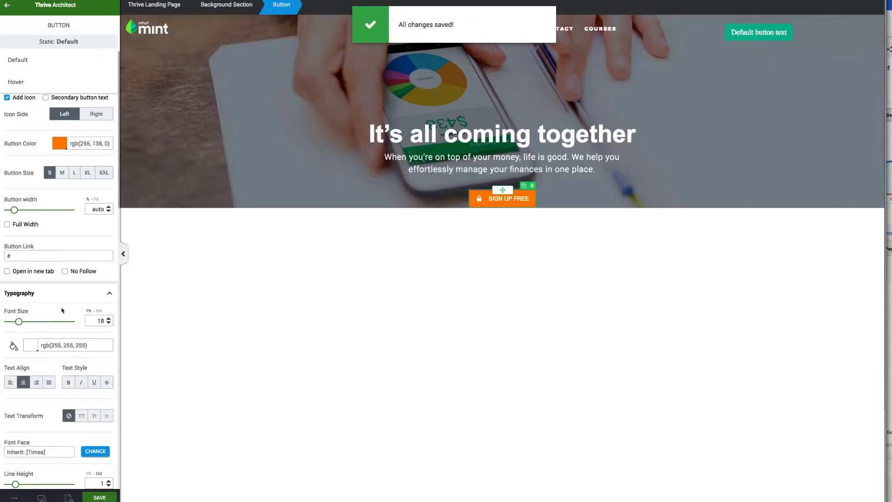
pyautogui.click(479, 299)
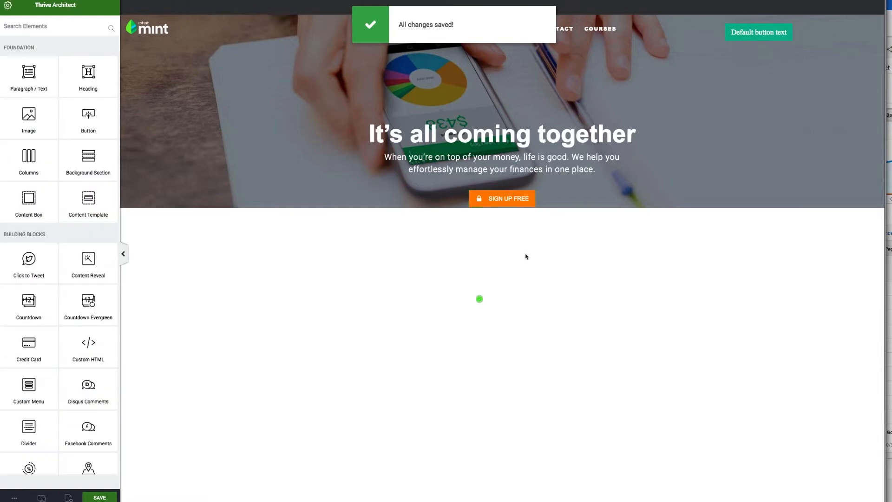
pyautogui.click(525, 203)
pyautogui.click(526, 186)
pyautogui.moveTo(508, 192); pyautogui.dragTo(768, 44)
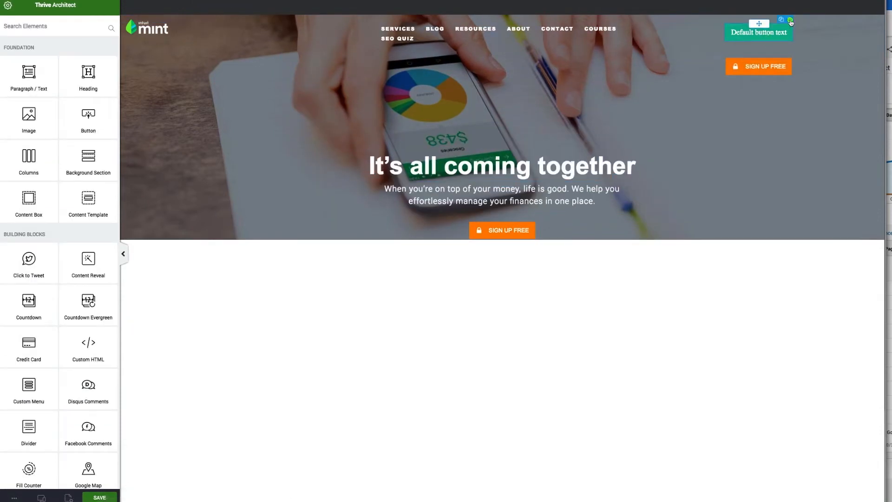
pyautogui.click(790, 21)
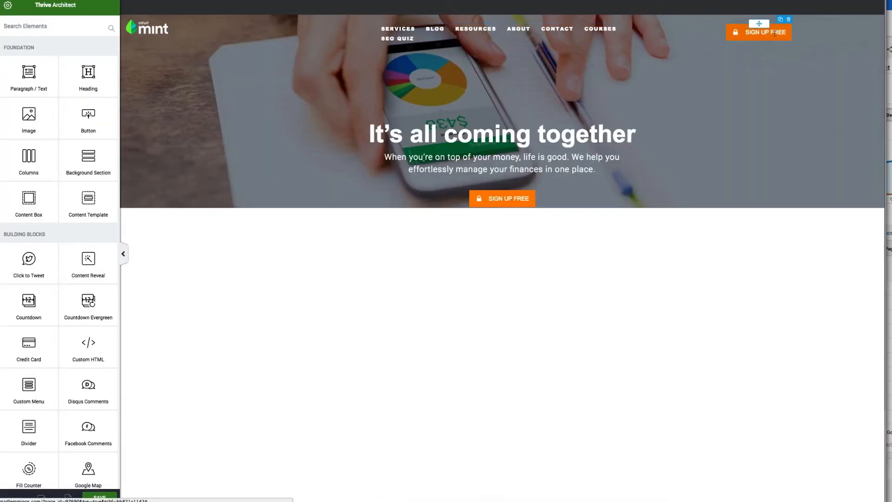
# - Shorten the header button's text to SIGN UP and set its font size to 12 px
pyautogui.click(777, 33)
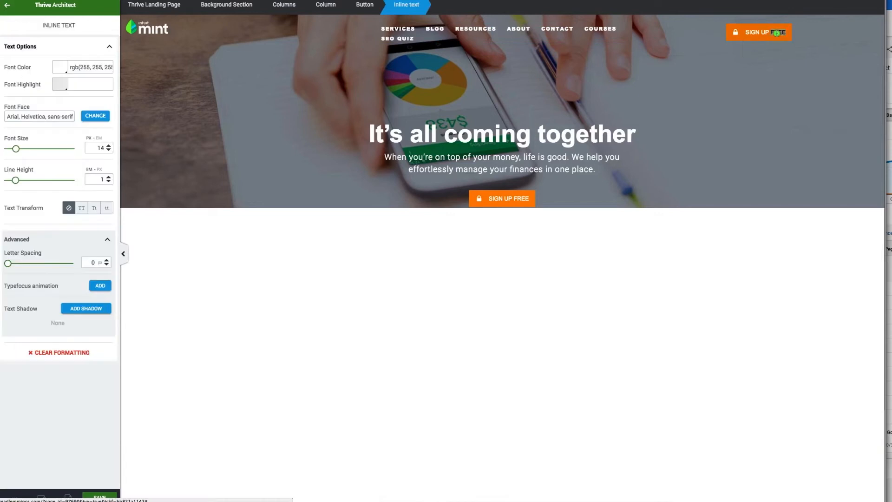
pyautogui.press('BackSpace')
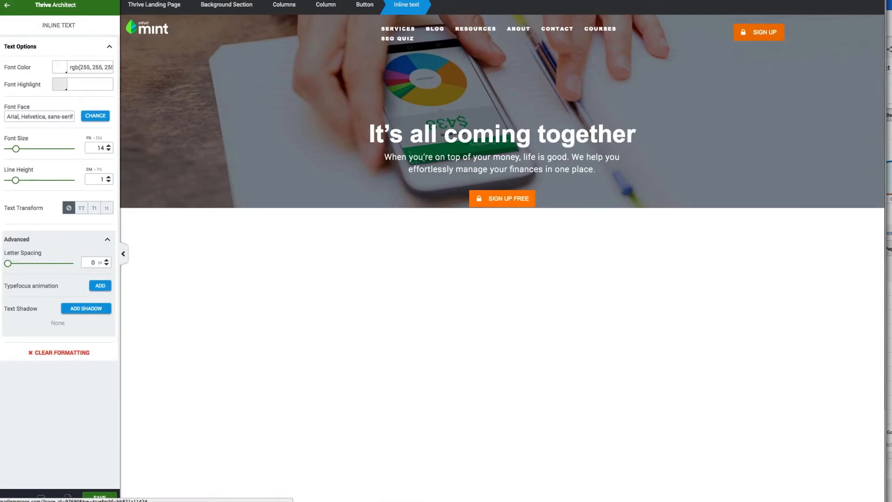
pyautogui.doubleClick(101, 149)
pyautogui.write('10')
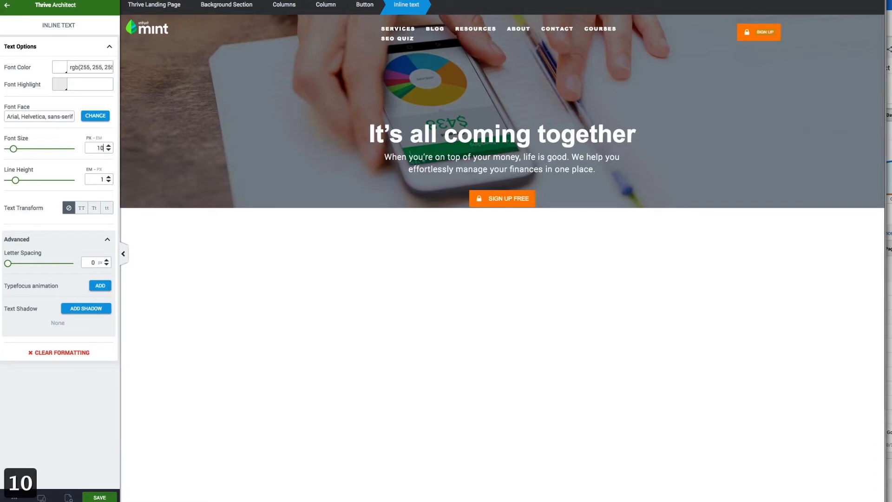
pyautogui.write('12')
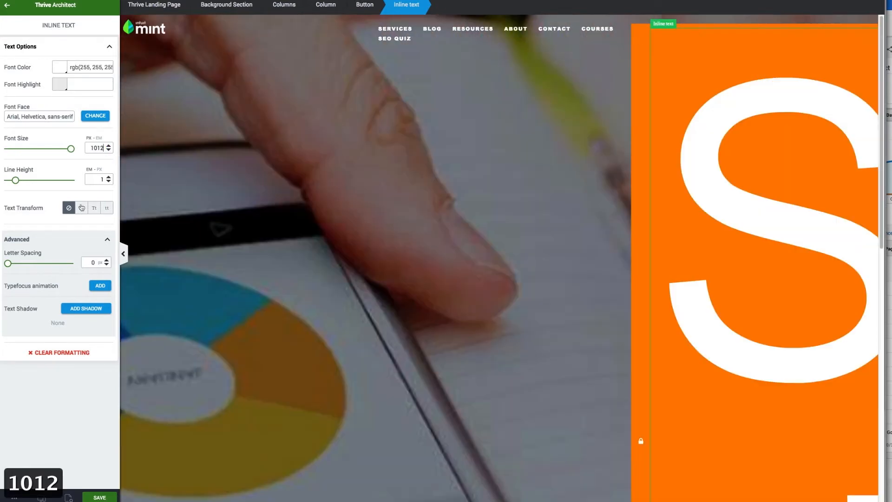
pyautogui.doubleClick(92, 149)
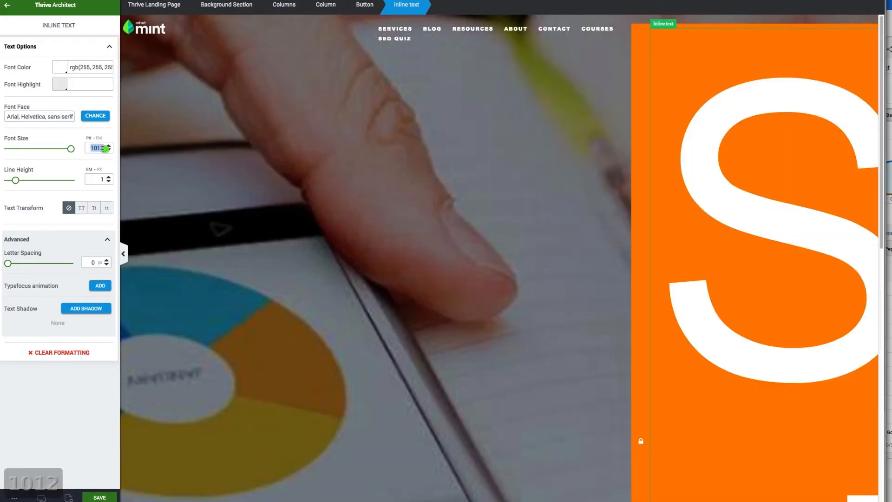
pyautogui.write('12')
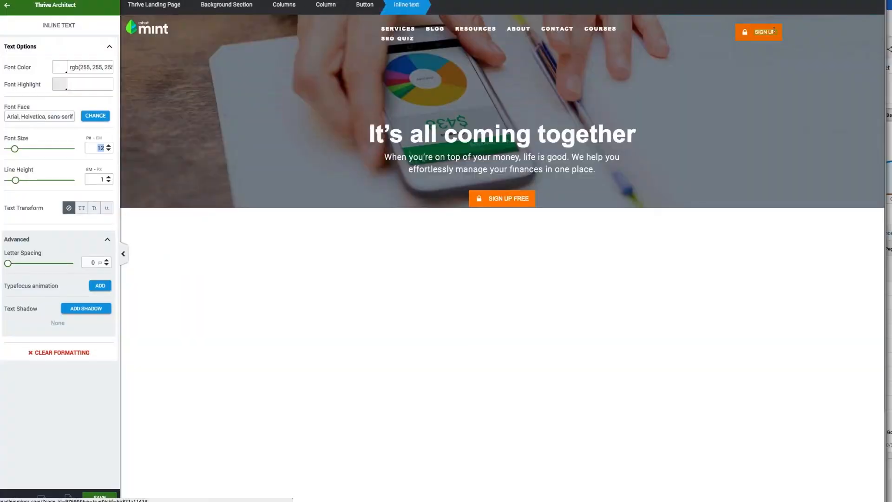
# - Align the header SIGN UP button to the right and set its right margin to 20
pyautogui.click(760, 42)
pyautogui.click(759, 32)
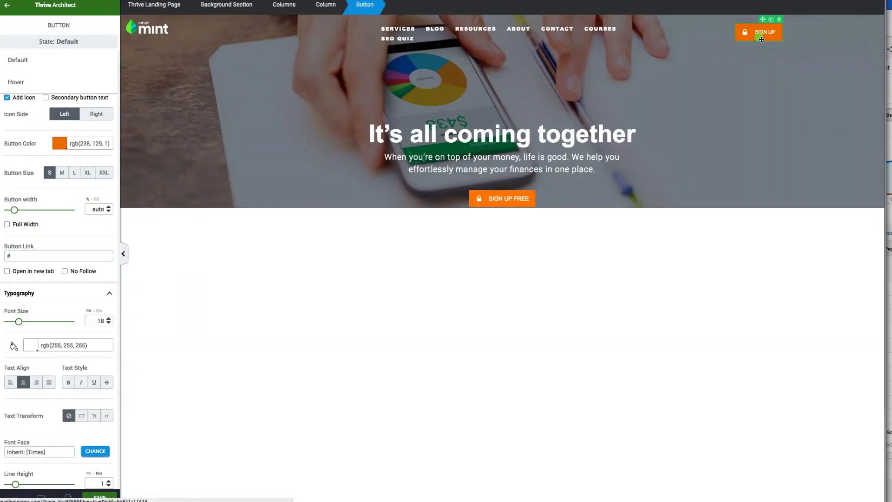
pyautogui.scroll(-5, 88, 398)
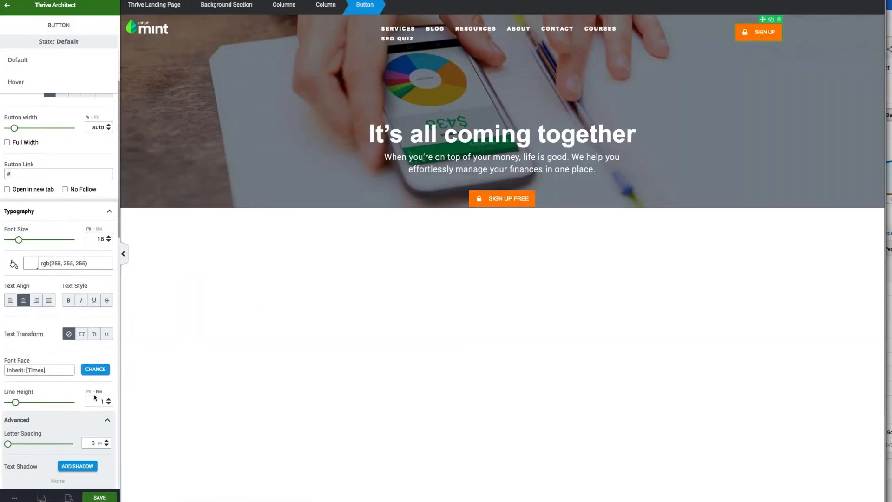
pyautogui.scroll(5, 92, 395)
pyautogui.scroll(-10, 91, 307)
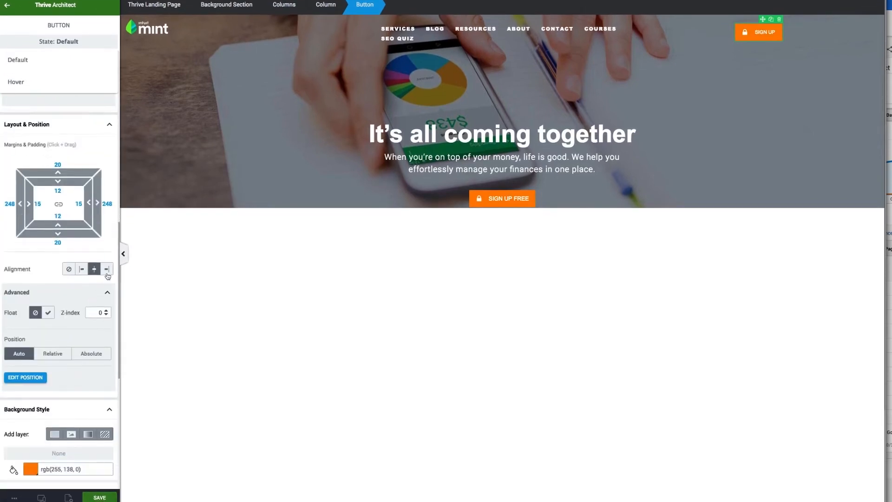
pyautogui.click(107, 270)
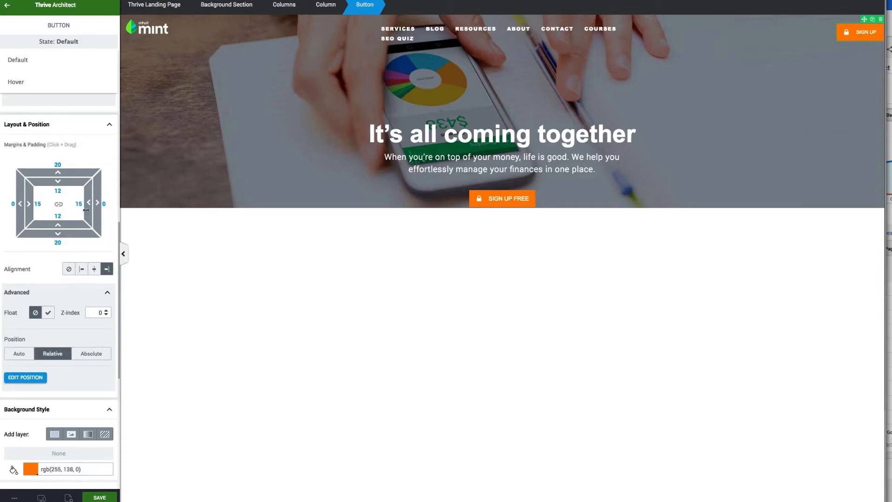
pyautogui.moveTo(101, 203)
pyautogui.mouseDown()
pyautogui.moveTo(121, 201)
pyautogui.moveTo(113, 203)
pyautogui.mouseUp()
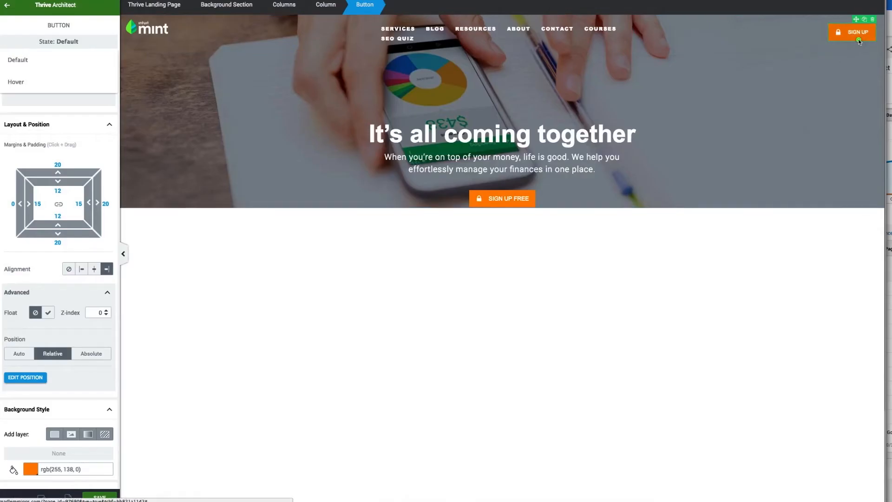
pyautogui.click(858, 39)
pyautogui.click(803, 308)
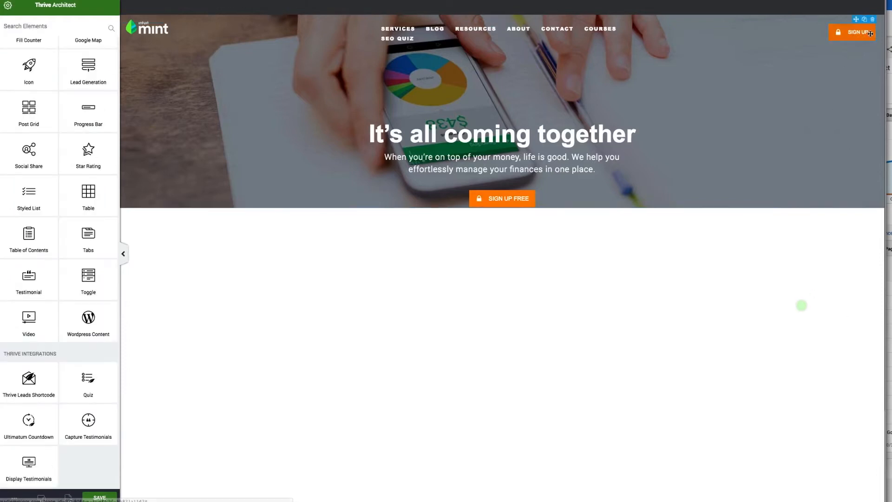
# - Set the header button's padding to 7 vertically and 10 horizontally, and widen the navigation menu's column so the menu fits on one line
pyautogui.click(857, 39)
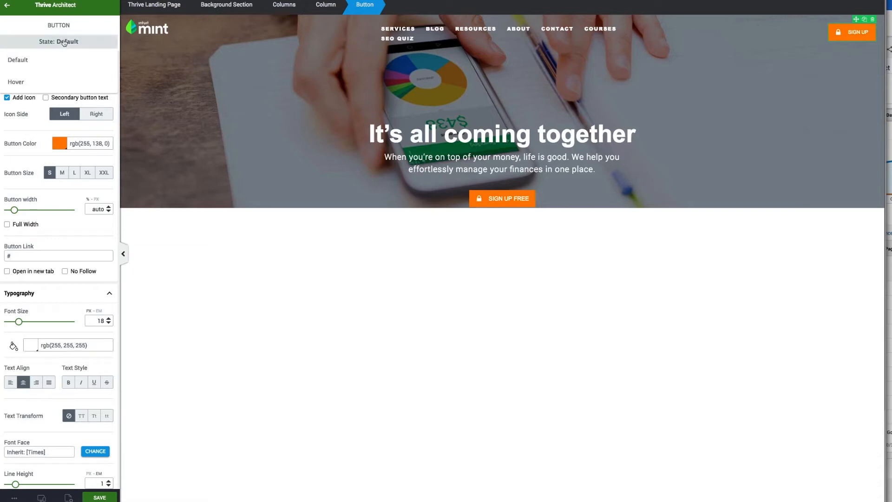
pyautogui.click(45, 55)
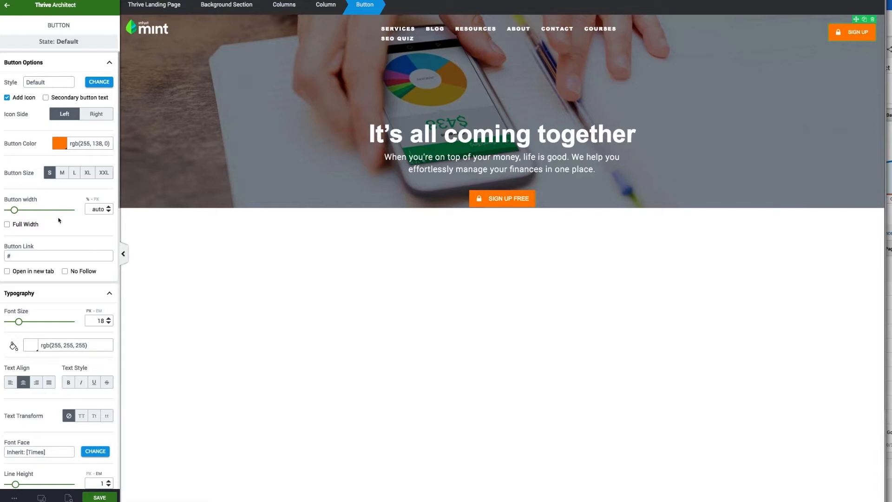
pyautogui.scroll(-7, 59, 219)
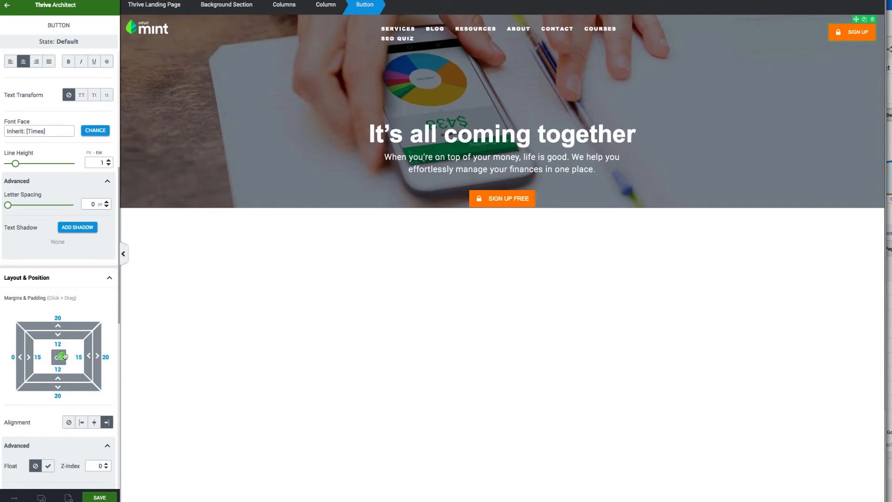
pyautogui.moveTo(59, 336); pyautogui.dragTo(63, 333)
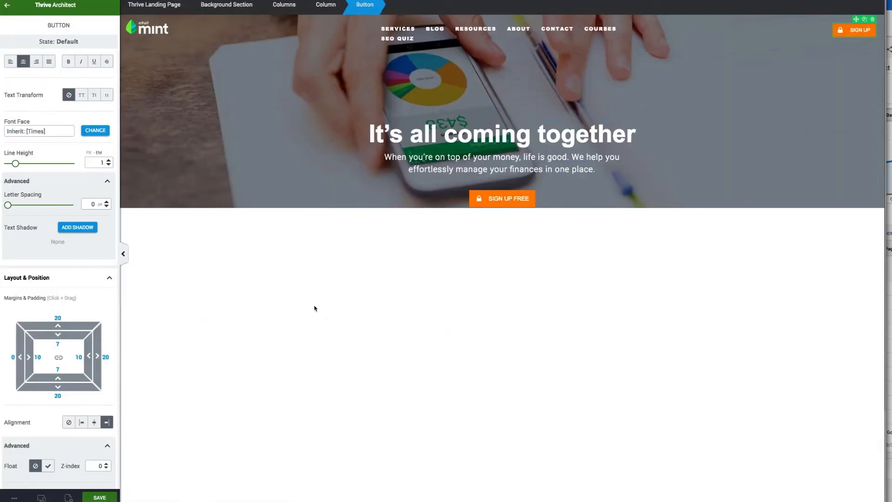
pyautogui.moveTo(633, 35); pyautogui.dragTo(703, 34)
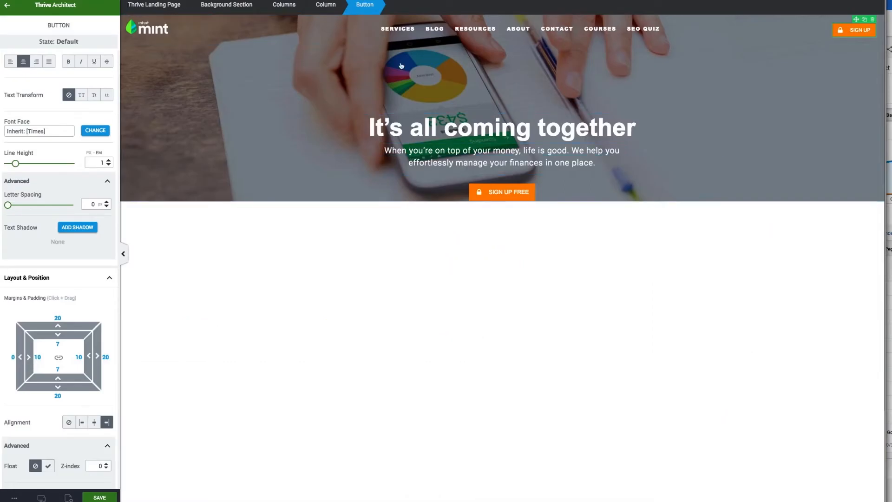
pyautogui.click(474, 113)
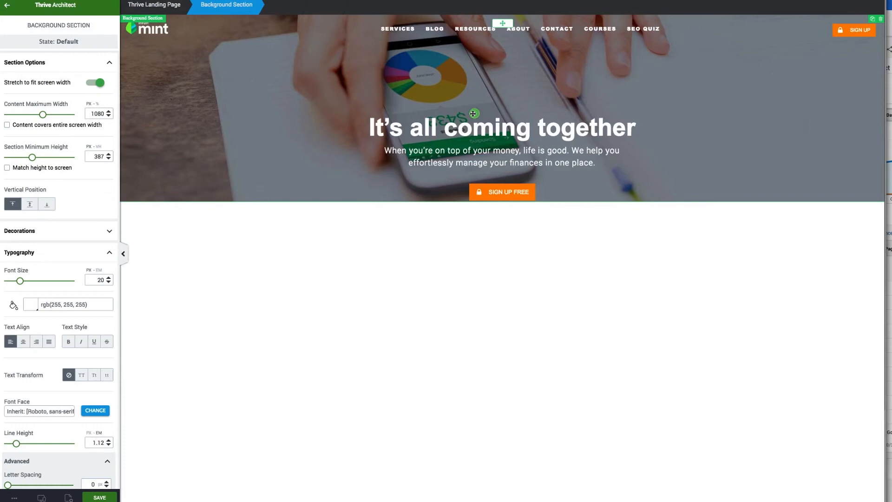
pyautogui.scroll(-5, 68, 255)
pyautogui.scroll(-3, 46, 294)
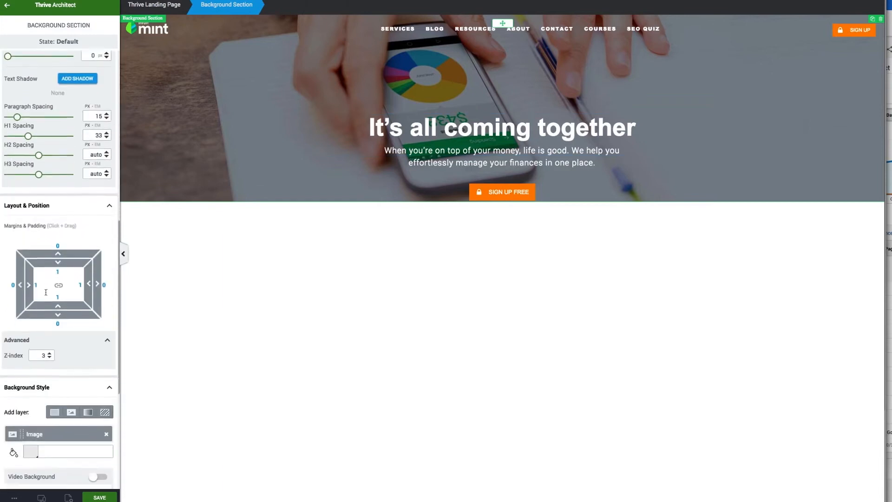
pyautogui.click(494, 295)
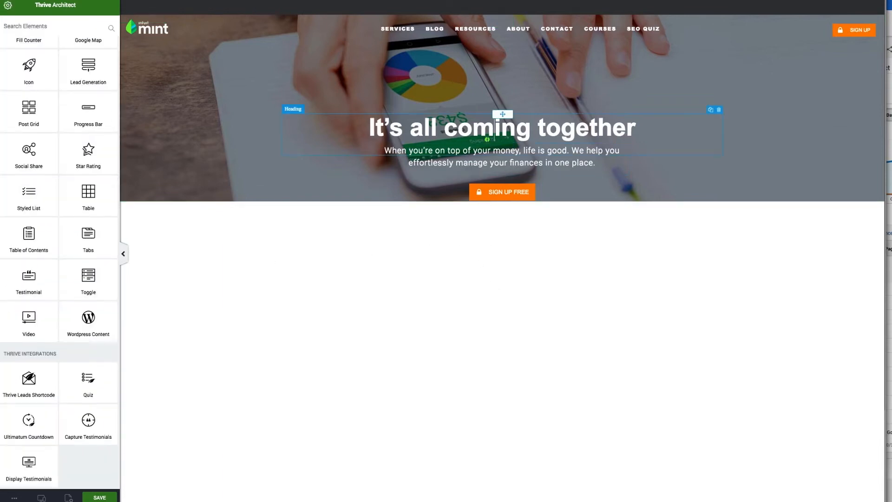
# - Reduce the top margin of the "It's all coming together" heading to 103
pyautogui.click(487, 139)
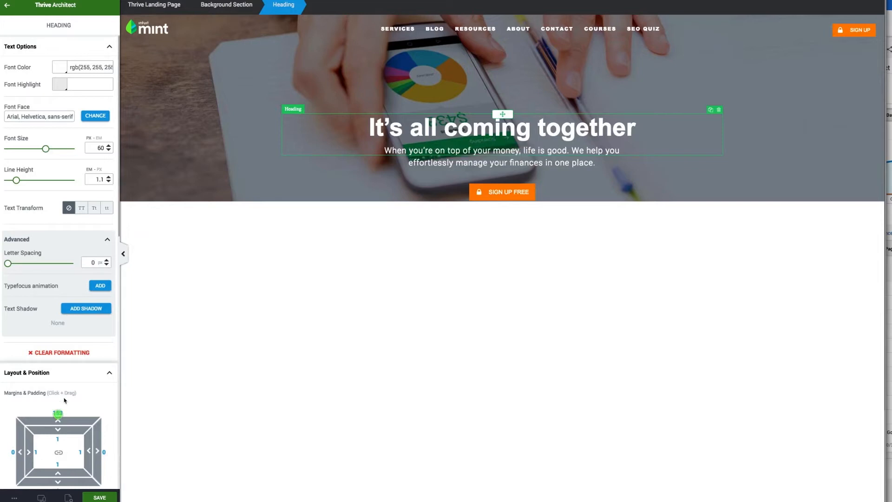
pyautogui.write('2')
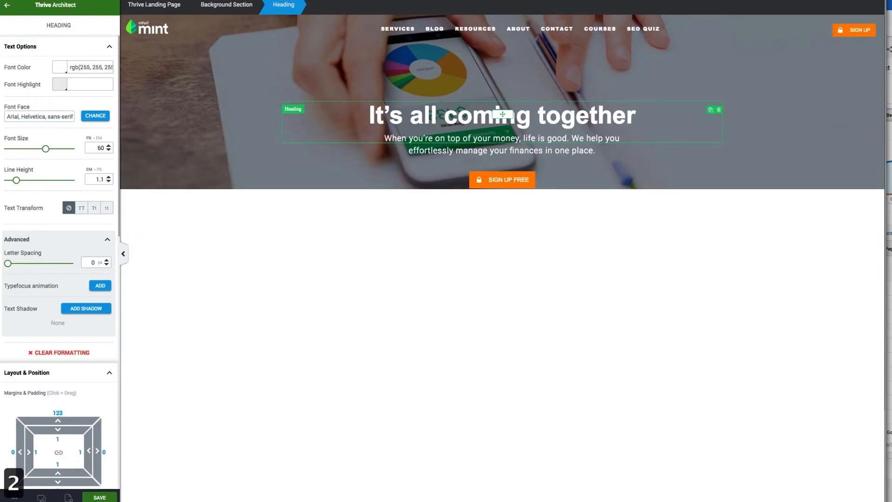
pyautogui.write('0')
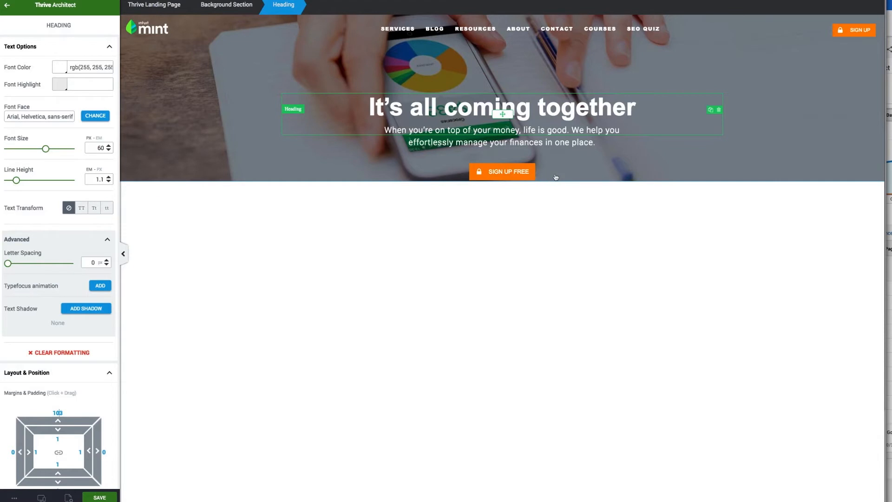
# - Increase the bottom margin of the hero's SIGN UP FREE button to 128
pyautogui.click(525, 175)
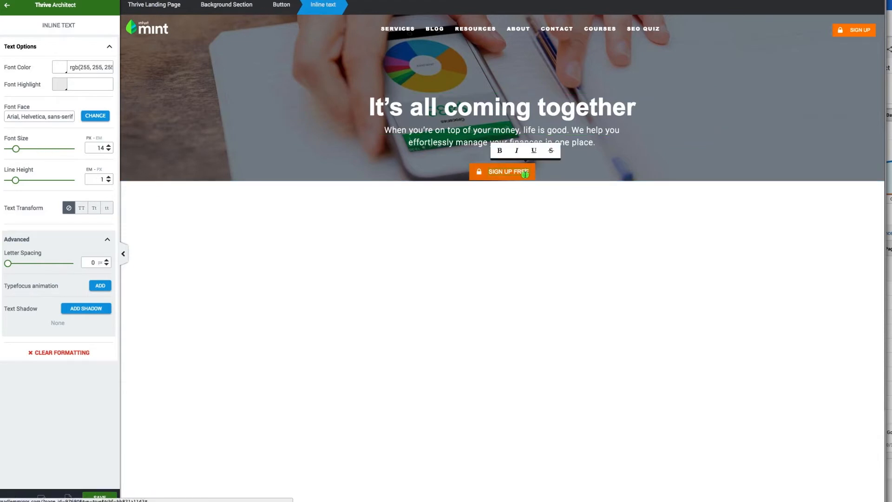
pyautogui.click(476, 181)
pyautogui.click(476, 179)
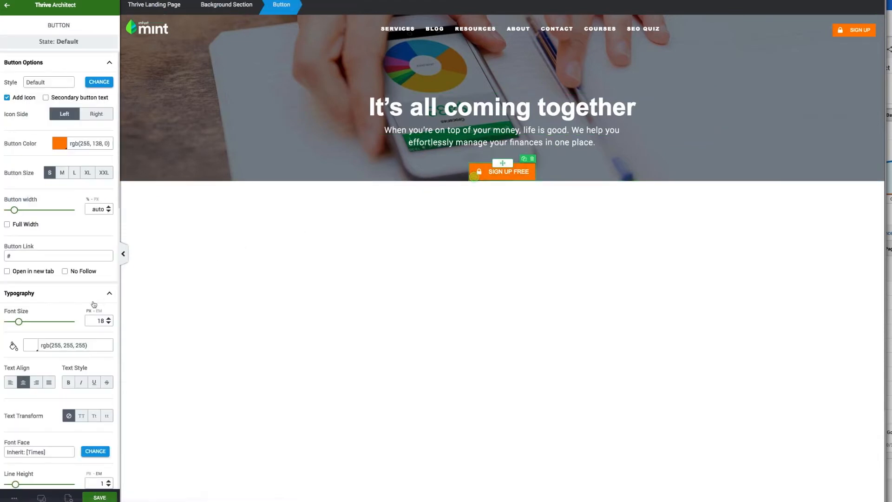
pyautogui.scroll(-7, 60, 372)
pyautogui.moveTo(59, 374); pyautogui.dragTo(73, 474)
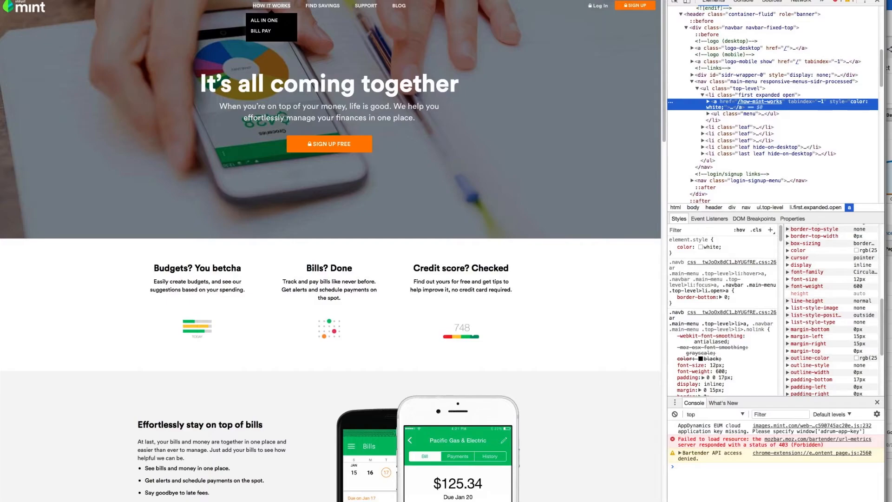
# - On the original Mint homepage, copy the "Budgets? You betcha" headline
pyautogui.click(227, 268)
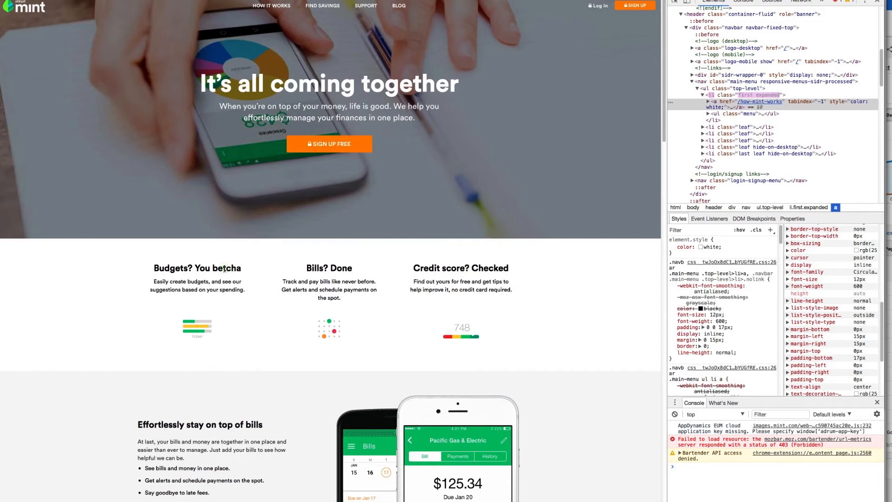
pyautogui.moveTo(241, 269); pyautogui.dragTo(155, 269)
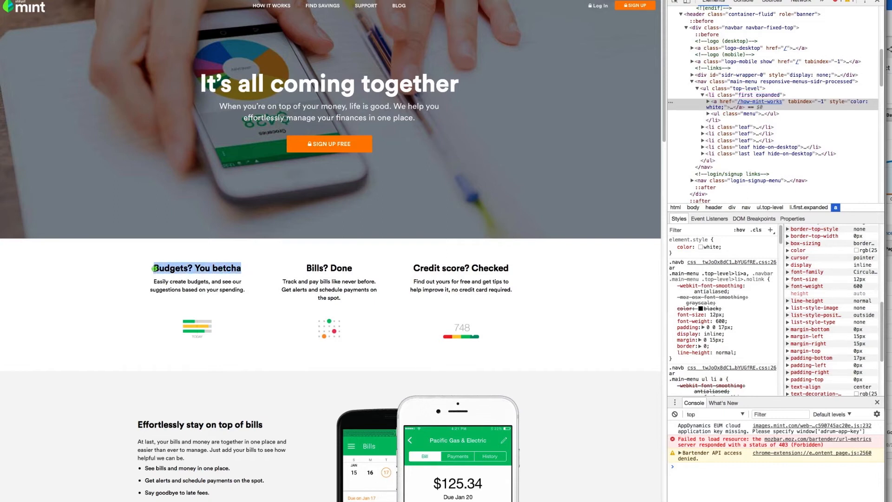
pyautogui.press('super+c')
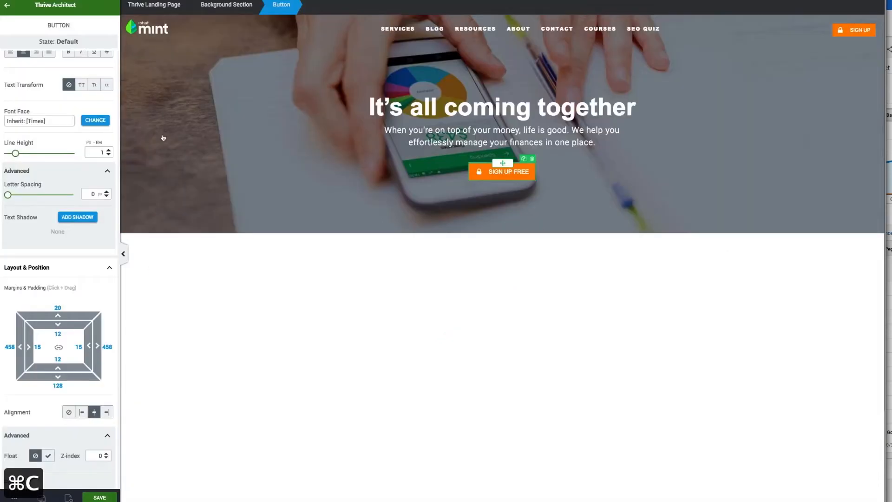
# - Back in Thrive Architect, insert a three-column layout of equal 1/3 widths below the hero section
pyautogui.click(445, 266)
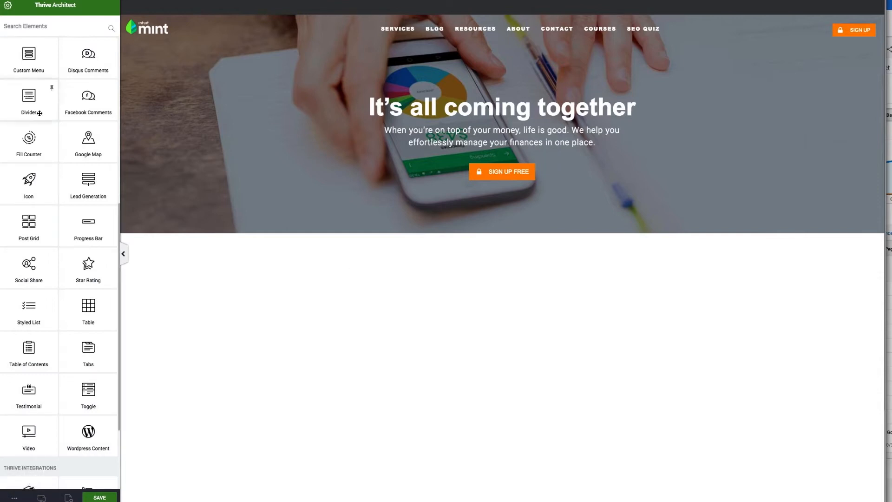
pyautogui.scroll(8, 39, 162)
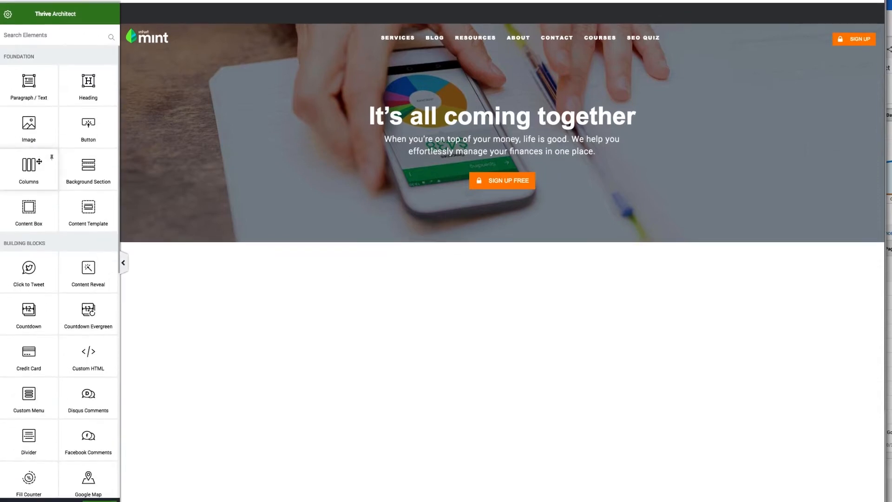
pyautogui.moveTo(50, 161); pyautogui.dragTo(305, 311)
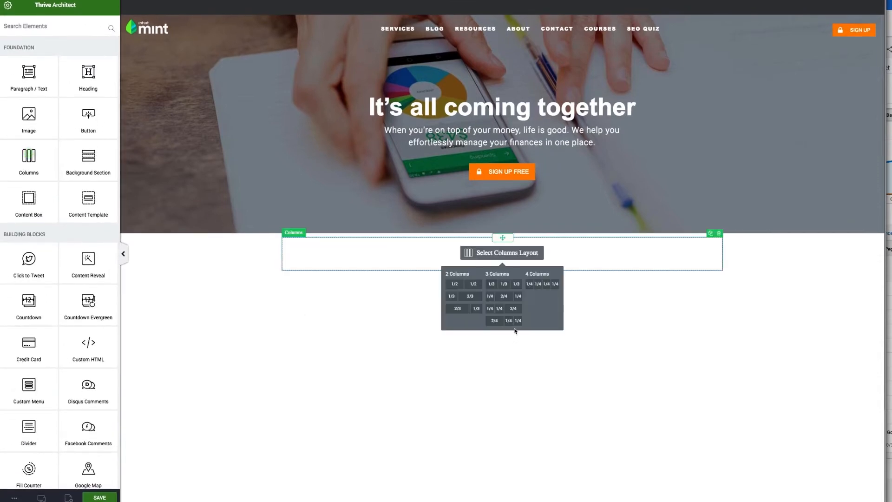
pyautogui.click(503, 284)
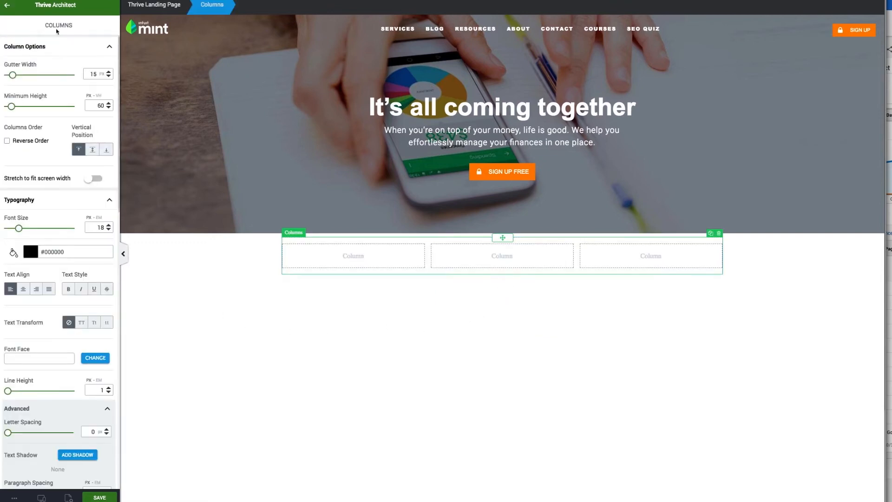
# - Add a text element to the first column, fill it with the copied "Budgets? You betcha" headline and center it
pyautogui.click(6, 7)
pyautogui.moveTo(35, 74); pyautogui.dragTo(376, 246)
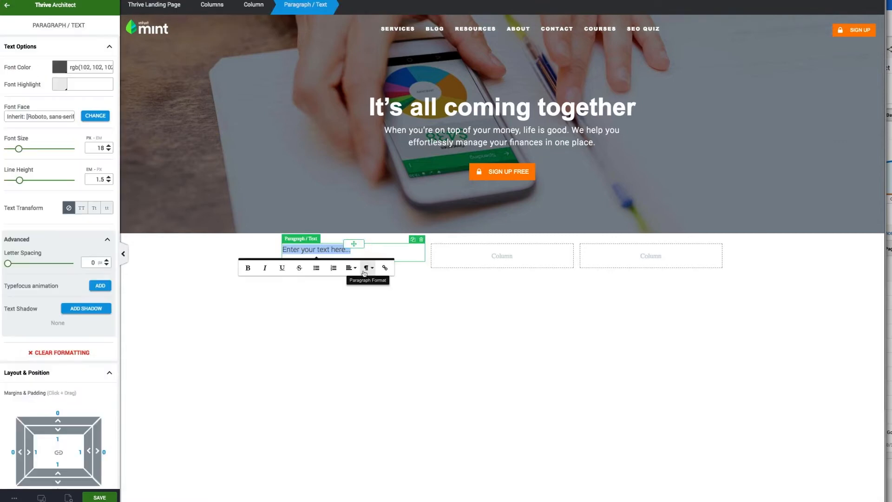
pyautogui.press('super+v')
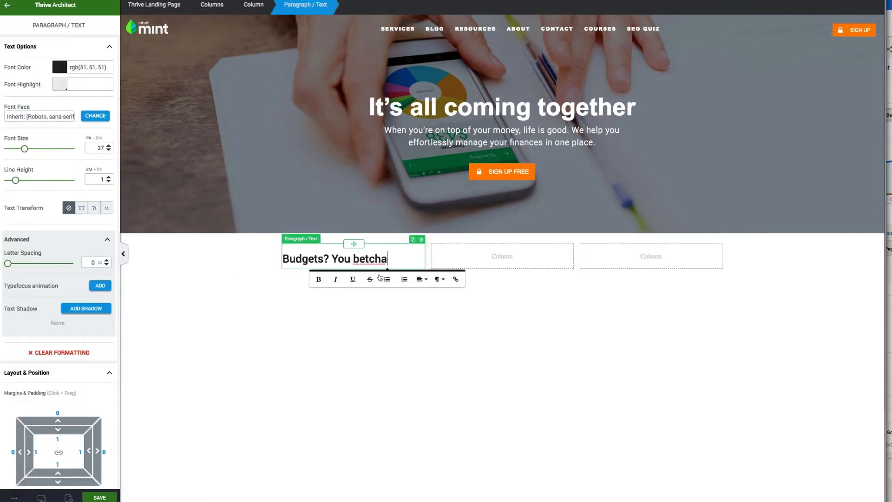
pyautogui.click(425, 279)
pyautogui.click(429, 306)
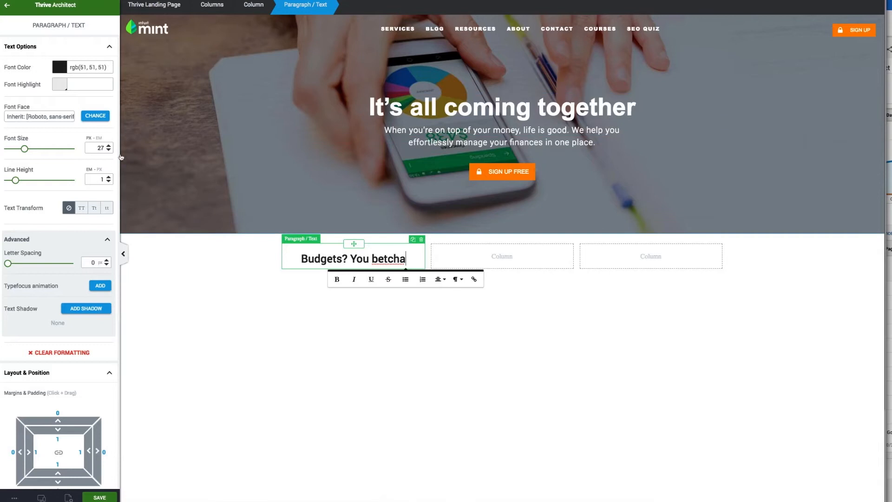
# - Set the "Budgets? You betcha" headline's font size to 20 px and make it bold
pyautogui.doubleClick(99, 148)
pyautogui.write('20')
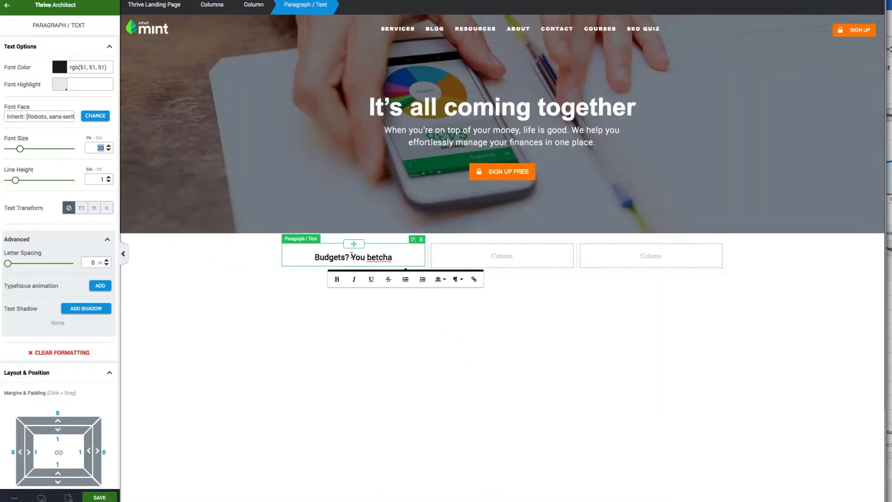
pyautogui.click(352, 258)
pyautogui.press('super+a')
pyautogui.press('super+b')
pyautogui.click(232, 300)
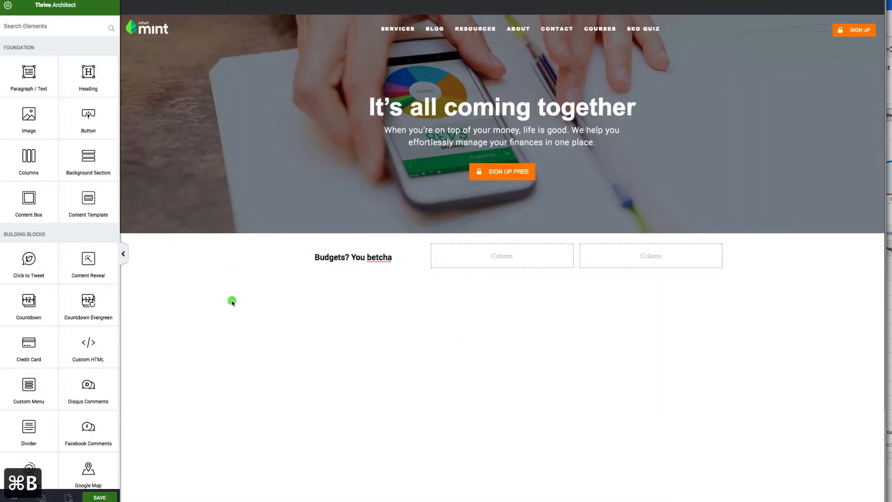
# - Add a second text element below the "Budgets? You betcha" headline and center its text
pyautogui.moveTo(30, 75); pyautogui.dragTo(333, 262)
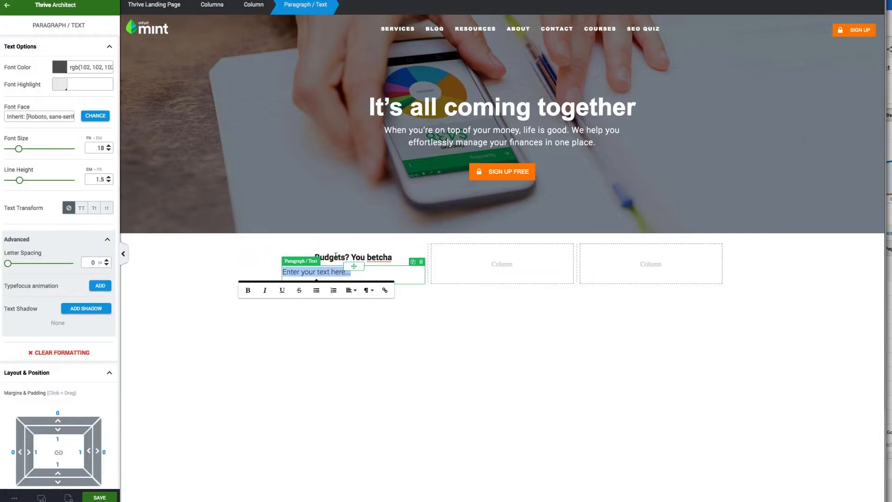
pyautogui.click(374, 293)
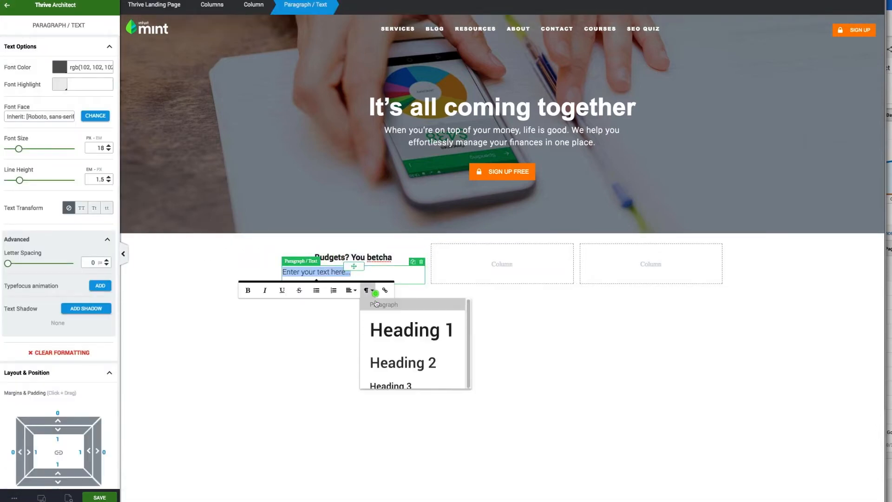
pyautogui.click(353, 291)
pyautogui.click(355, 315)
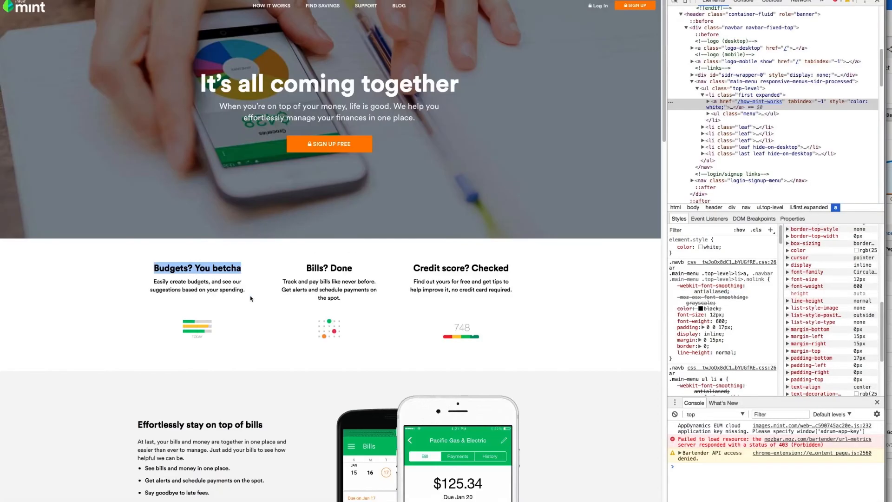
# - Copy the budgets description from the Mint homepage and paste it over the placeholder text below the headline
pyautogui.moveTo(250, 298); pyautogui.dragTo(151, 285)
pyautogui.press('super+c')
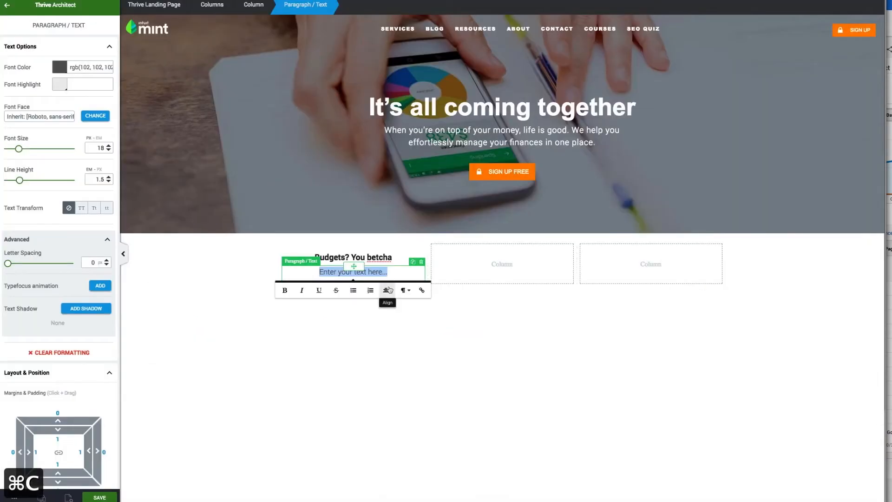
pyautogui.press('super+v')
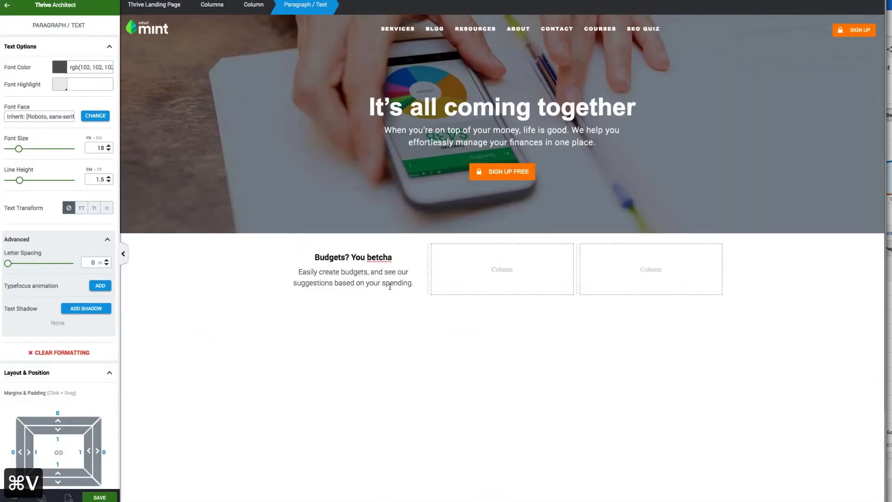
# - Try the budgets description at font sizes of 10 px and 12 px
pyautogui.click(397, 285)
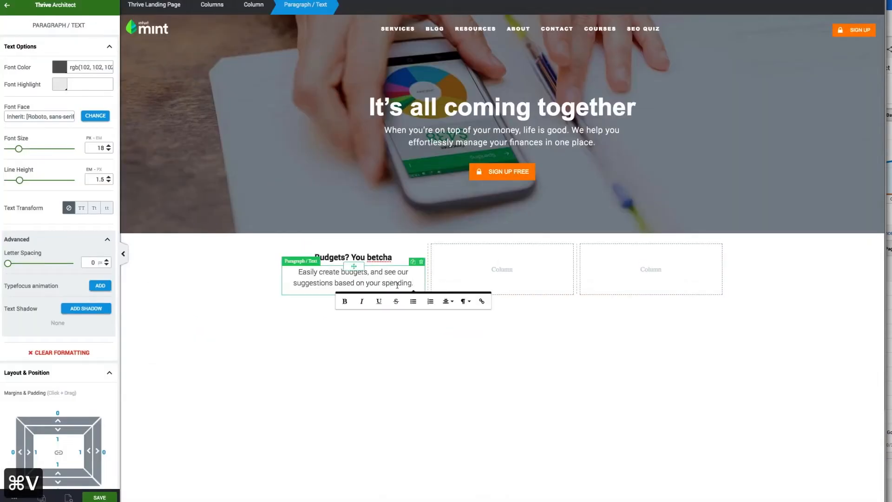
pyautogui.click(103, 148)
pyautogui.write('10')
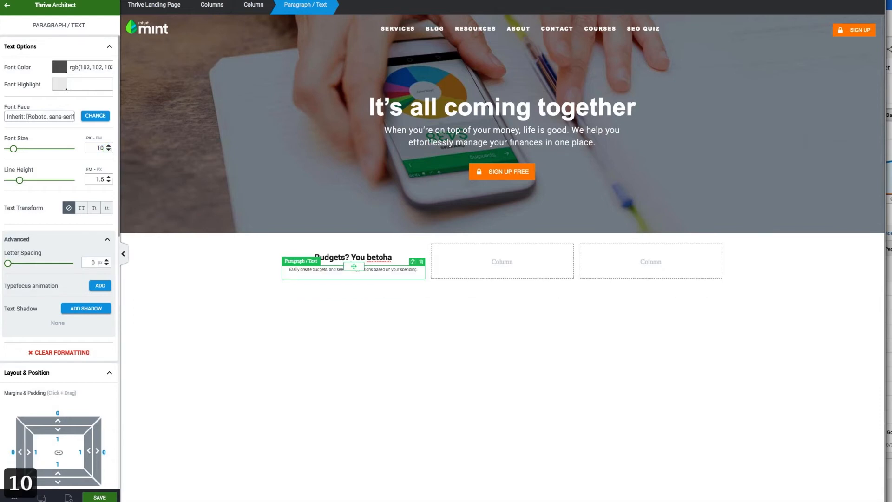
pyautogui.press('BackSpace')
pyautogui.write('2')
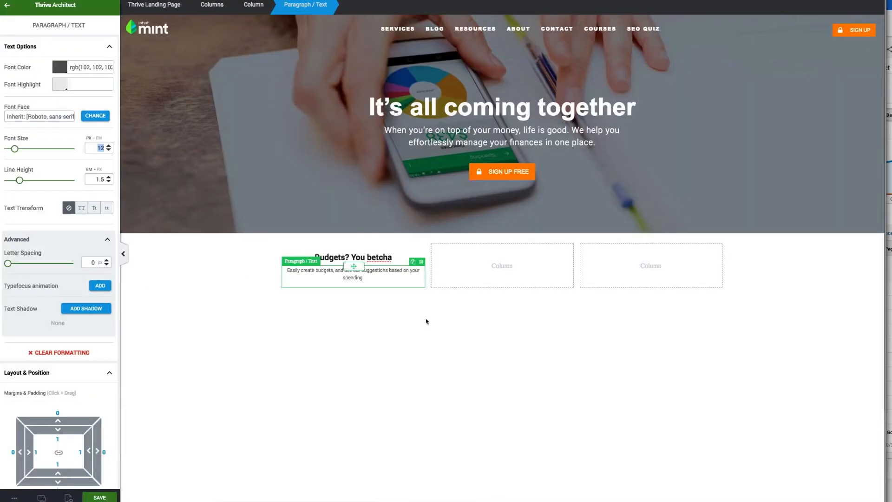
# - Make the entire budgets description bold
pyautogui.click(383, 279)
pyautogui.press('super+a')
pyautogui.press('super+b')
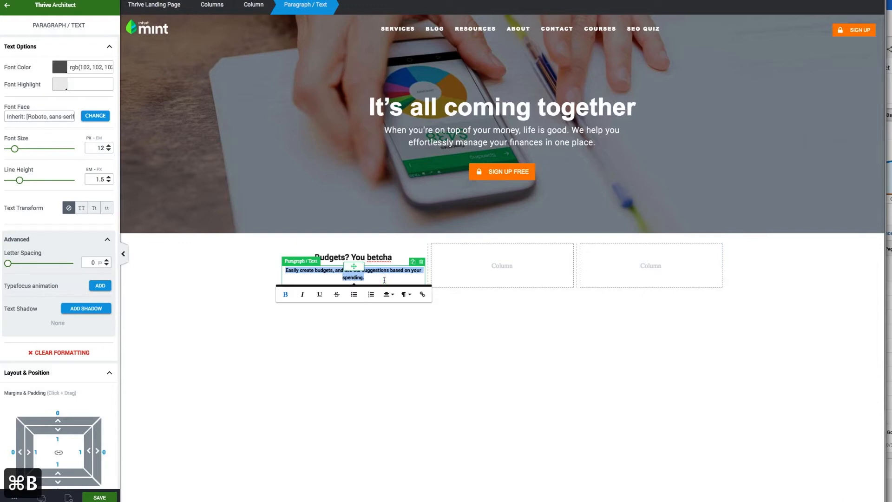
# - Set the budgets description's font size to 14 px after trying 13 px
pyautogui.click(100, 149)
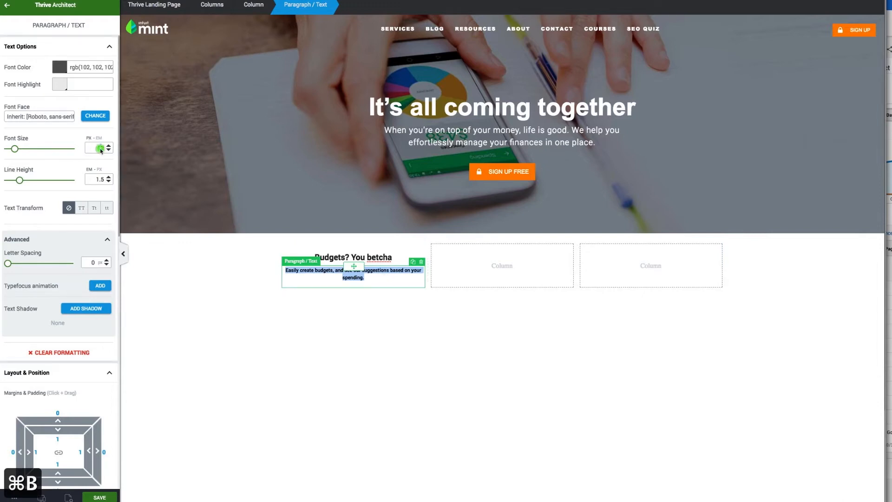
pyautogui.write('13')
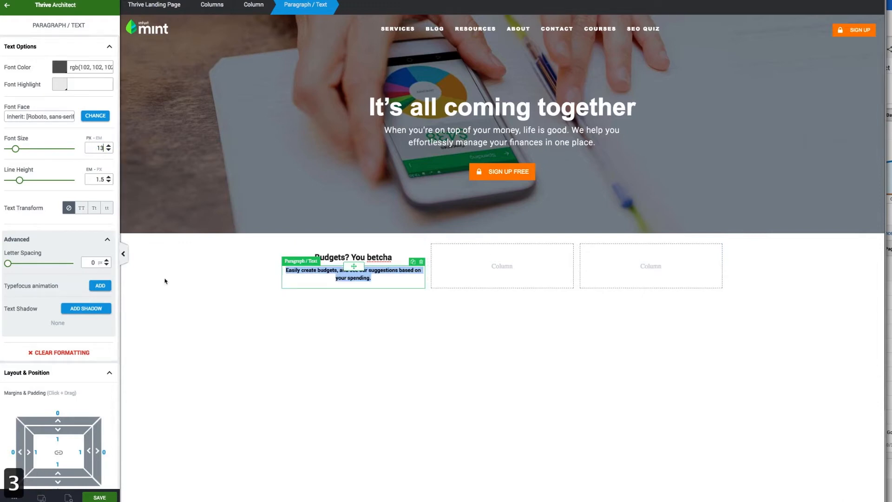
pyautogui.click(174, 290)
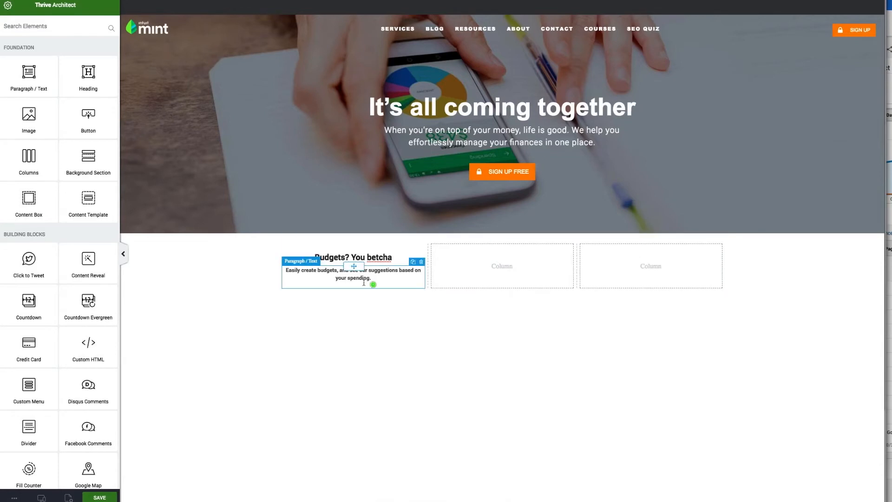
pyautogui.click(337, 276)
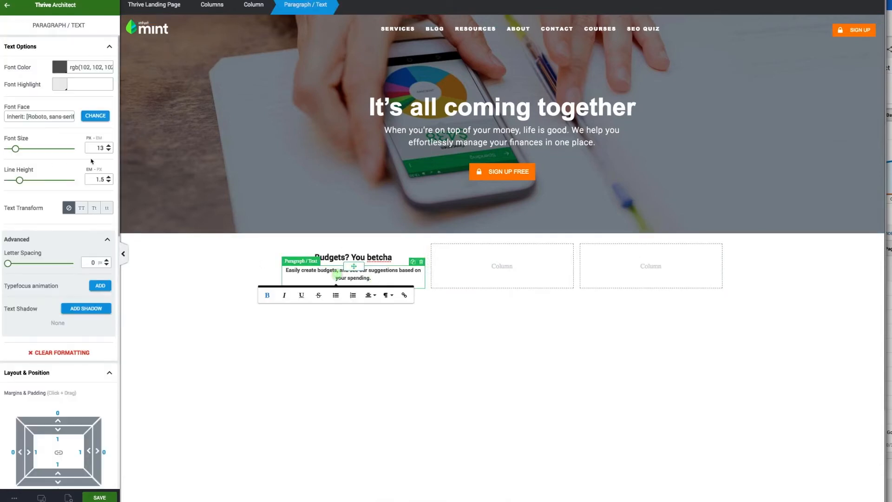
pyautogui.click(101, 148)
pyautogui.write('14')
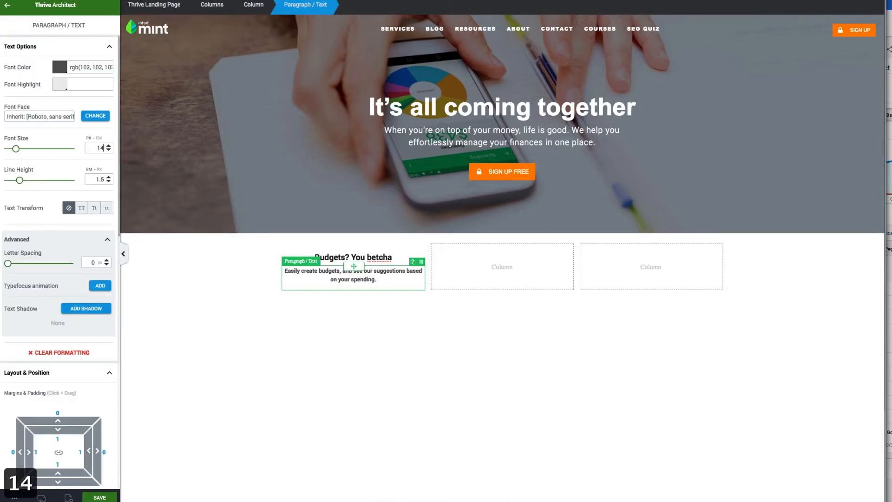
# - Add an image element below the budgets description and insert the budgets-small_3 bar graphic from the media library
pyautogui.click(167, 307)
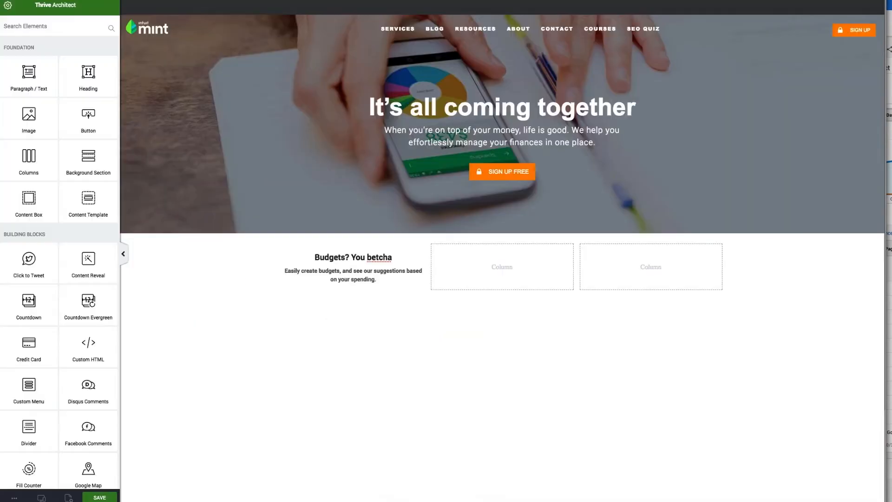
pyautogui.moveTo(43, 112); pyautogui.dragTo(366, 282)
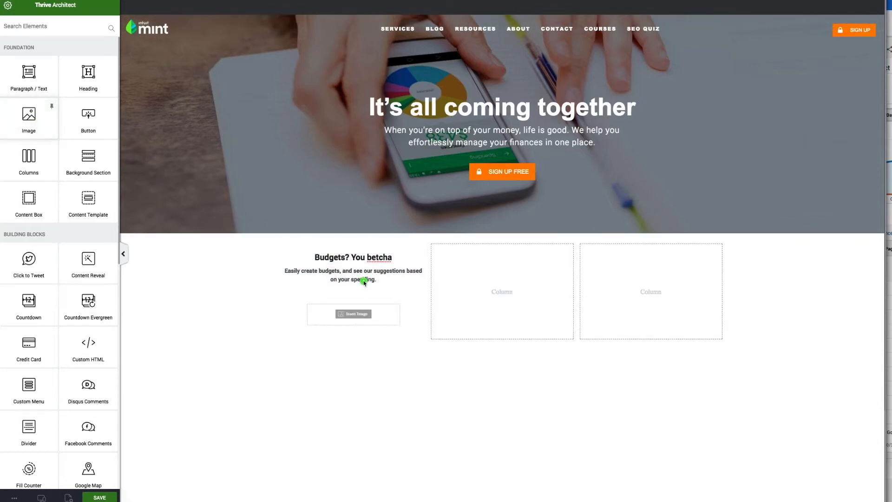
pyautogui.click(367, 316)
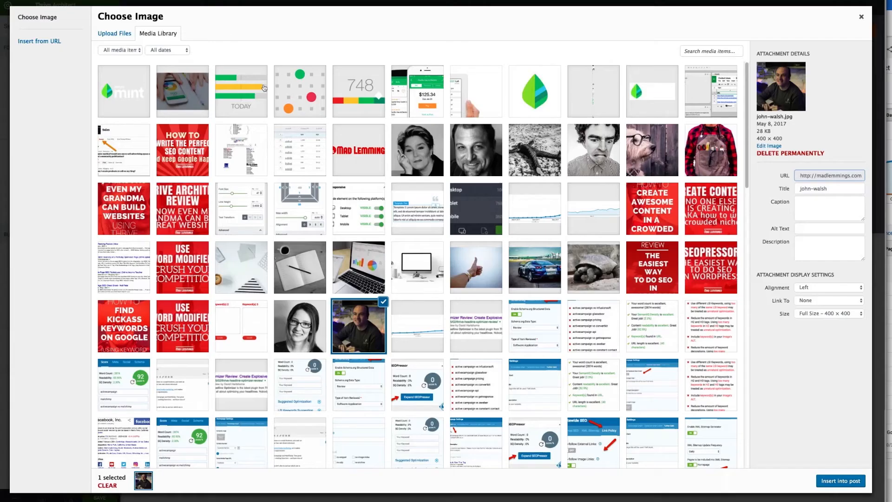
pyautogui.click(251, 87)
pyautogui.click(841, 481)
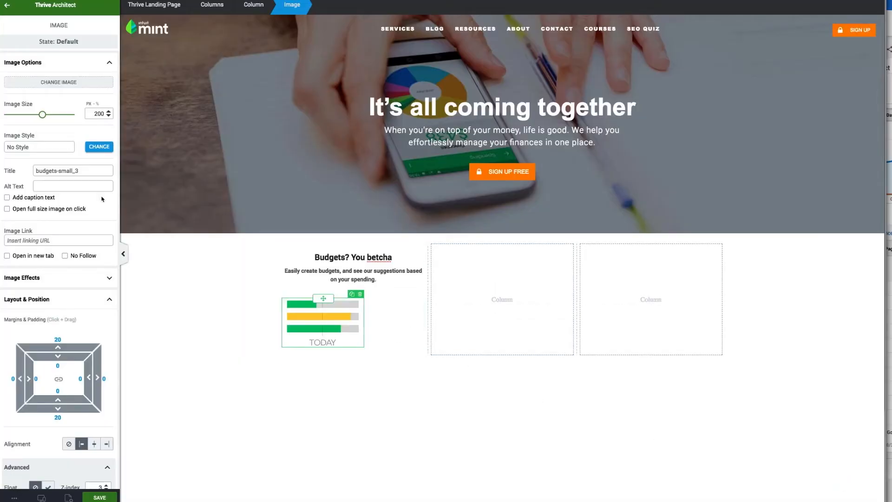
# - Shrink the budgets image to 109 px and center it in the first column
pyautogui.moveTo(42, 115); pyautogui.dragTo(30, 118)
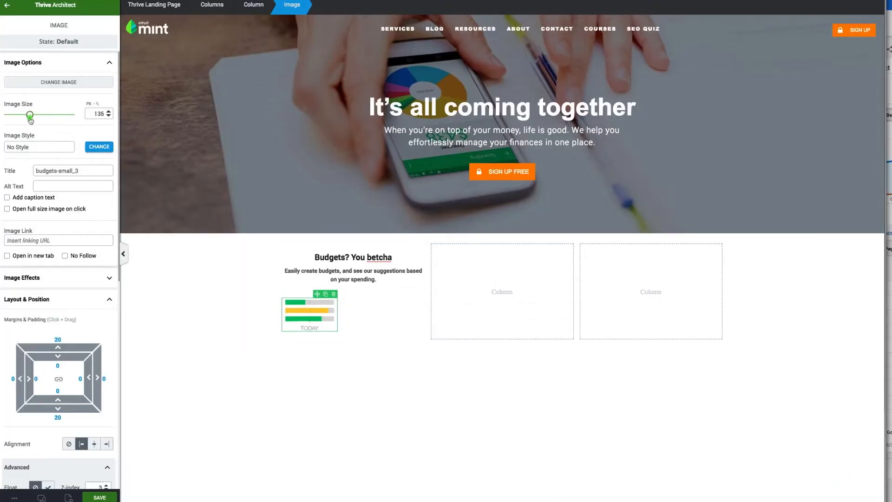
pyautogui.scroll(-3, 95, 362)
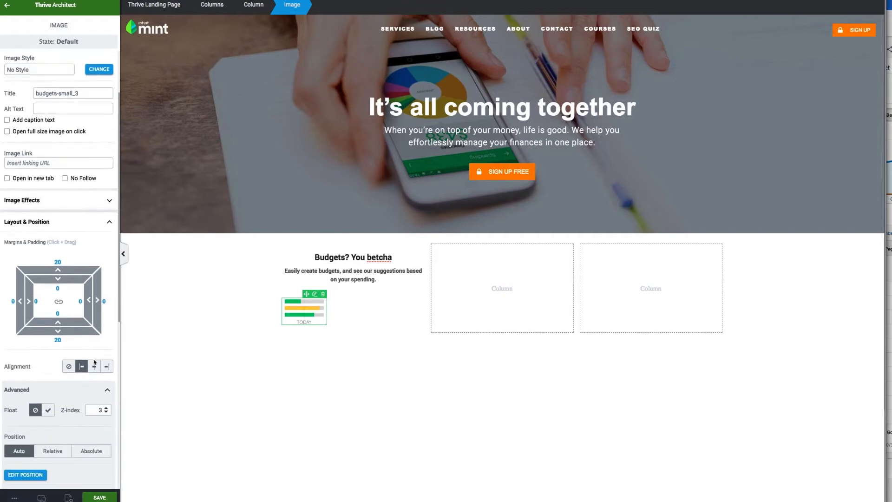
pyautogui.click(94, 301)
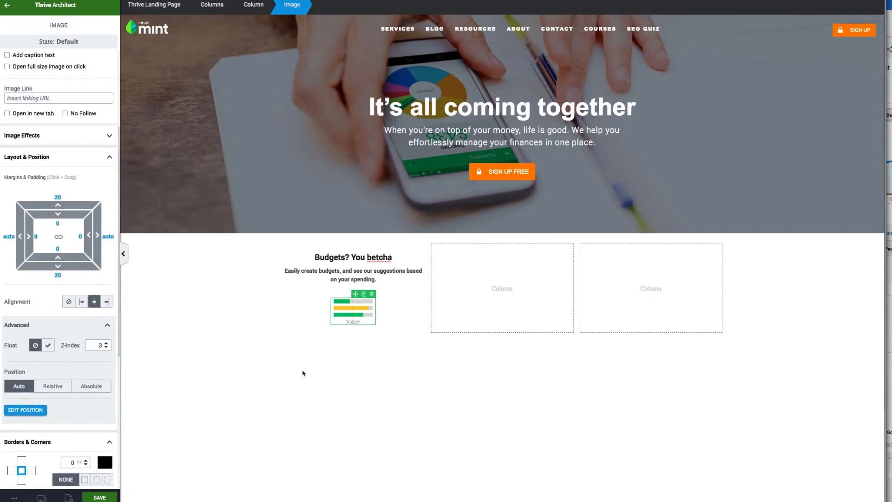
pyautogui.click(291, 400)
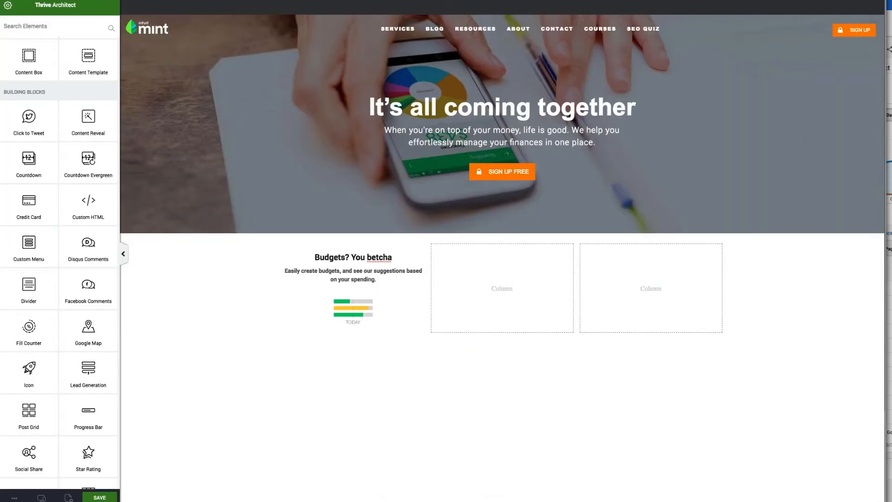
pyautogui.click(262, 367)
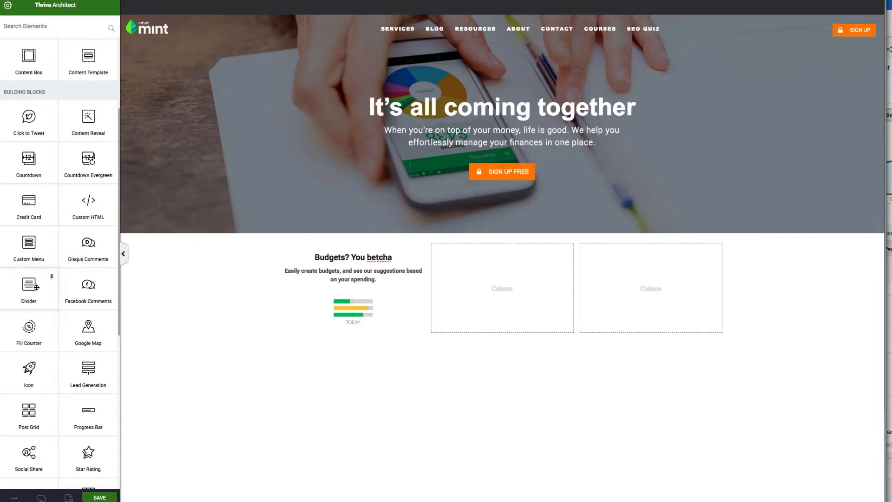
# - Add a content box at the top of the first column and move the budgets headline, description and image into it
pyautogui.scroll(3, 39, 246)
pyautogui.moveTo(32, 213); pyautogui.dragTo(369, 244)
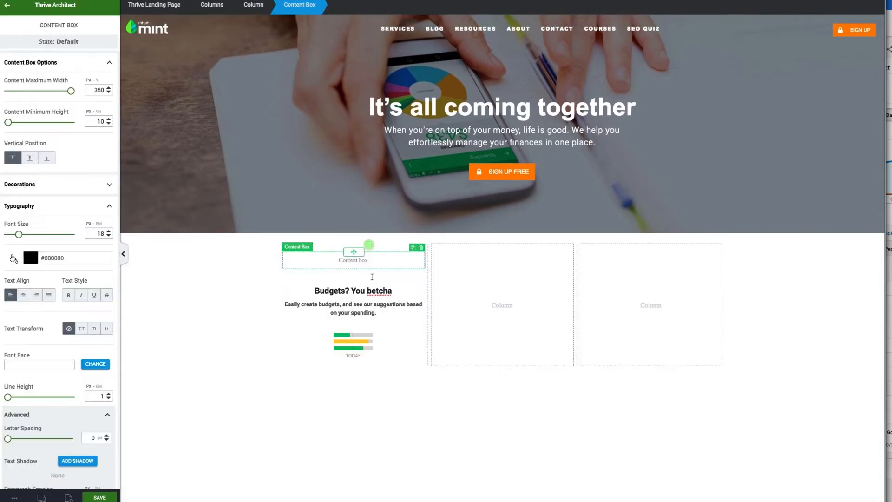
pyautogui.click(354, 290)
pyautogui.moveTo(354, 277)
pyautogui.mouseDown()
pyautogui.moveTo(356, 257)
pyautogui.moveTo(355, 267)
pyautogui.mouseUp()
pyautogui.moveTo(356, 310); pyautogui.dragTo(356, 296)
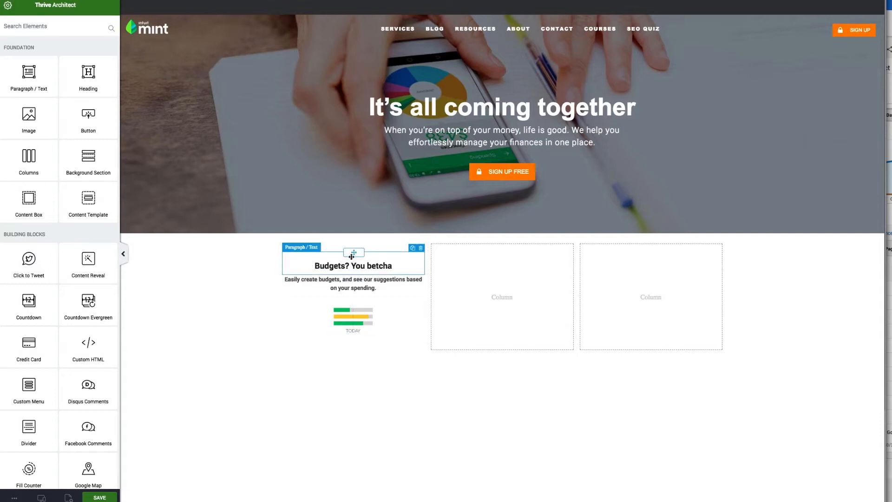
# - Duplicate the budgets content box and move the copy into the empty middle column
pyautogui.click(317, 335)
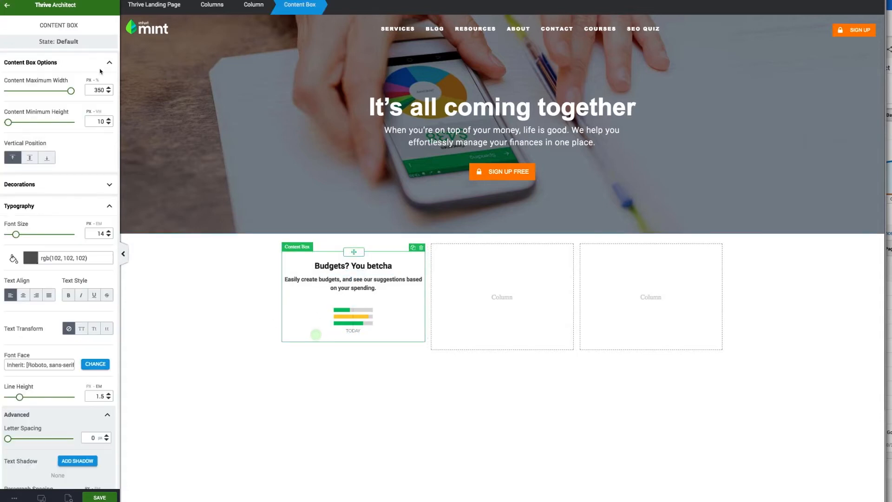
pyautogui.click(413, 248)
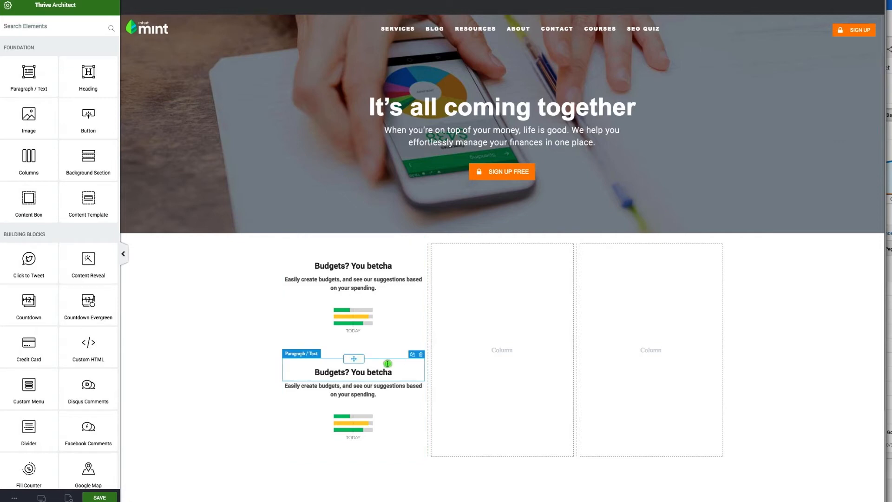
pyautogui.click(354, 389)
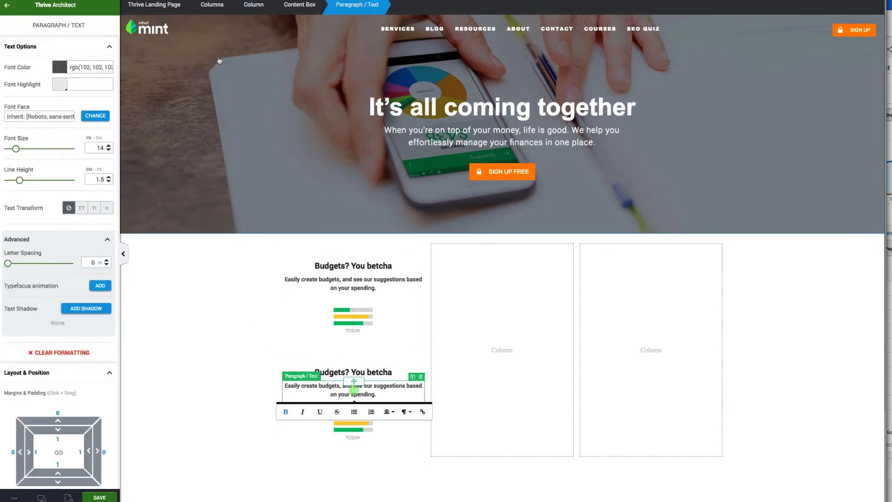
pyautogui.click(306, 10)
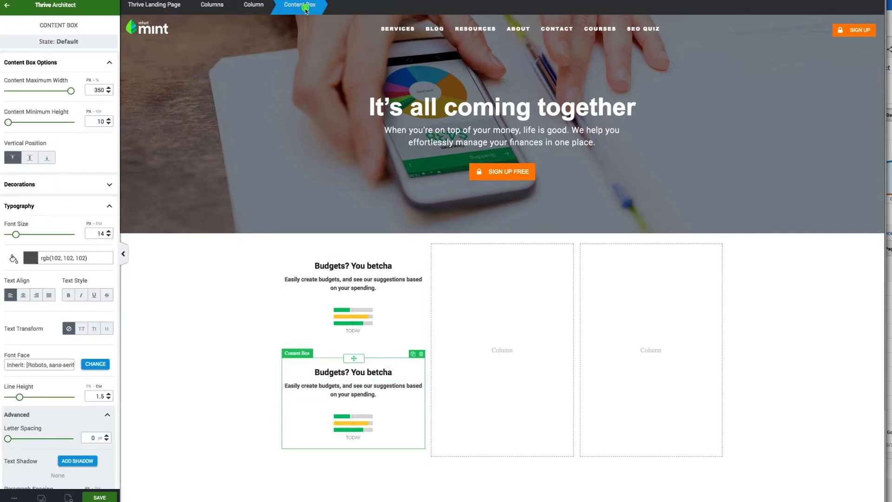
pyautogui.moveTo(354, 358); pyautogui.dragTo(500, 312)
pyautogui.click(555, 246)
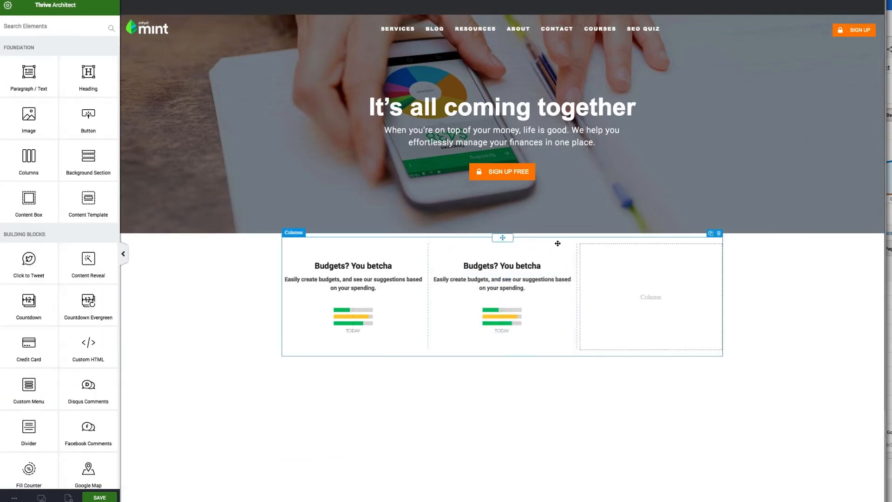
pyautogui.click(459, 375)
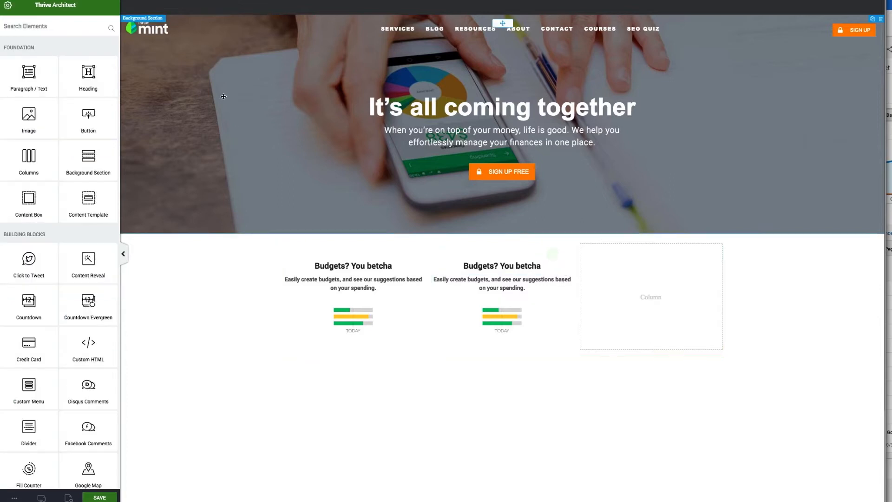
# - Duplicate the middle column's content box and move the copy into the empty third column
pyautogui.click(531, 336)
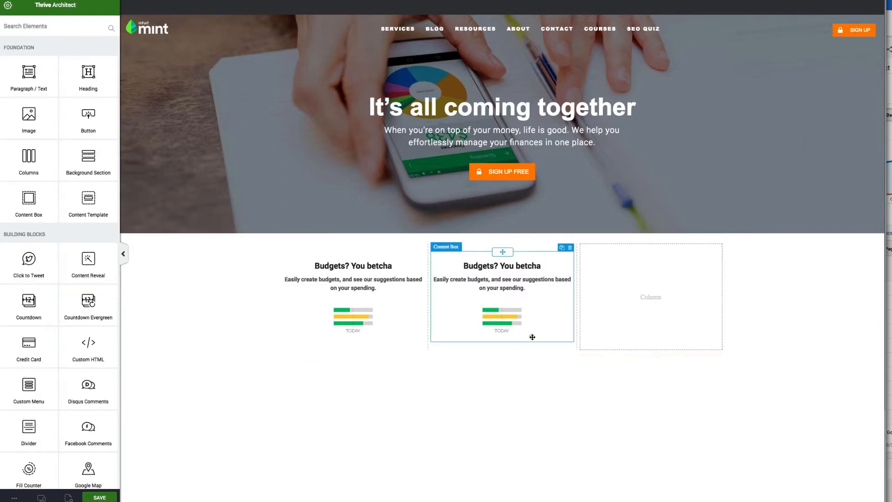
pyautogui.click(562, 247)
pyautogui.moveTo(501, 254); pyautogui.dragTo(612, 255)
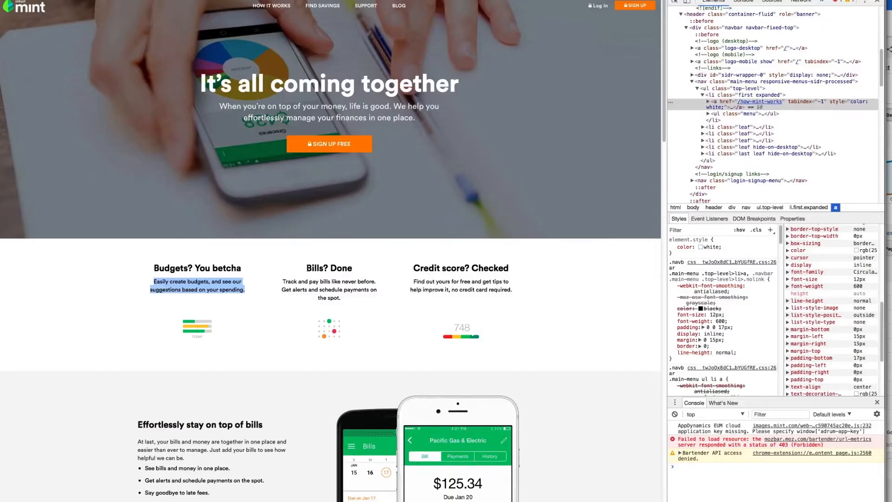
# - Copy "Bills? Done" from the Mint homepage and paste it without source formatting over the middle column's headline
pyautogui.moveTo(307, 268); pyautogui.dragTo(352, 268)
pyautogui.press('super+c')
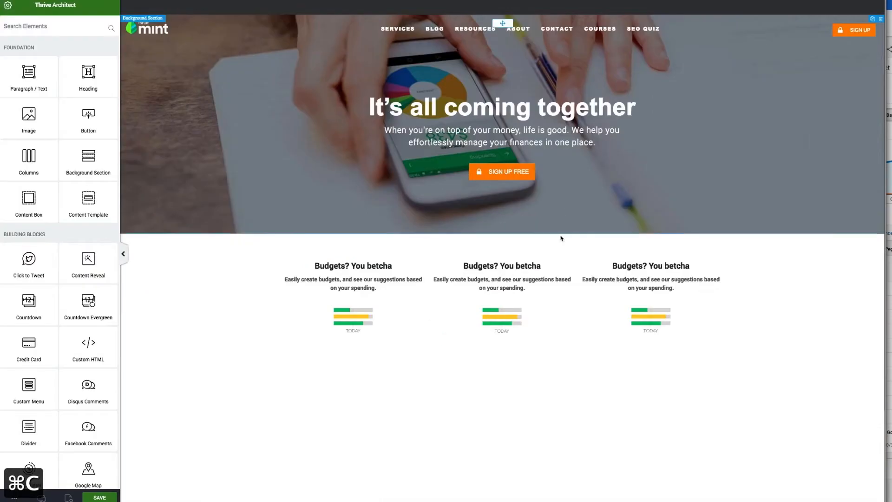
pyautogui.click(540, 266)
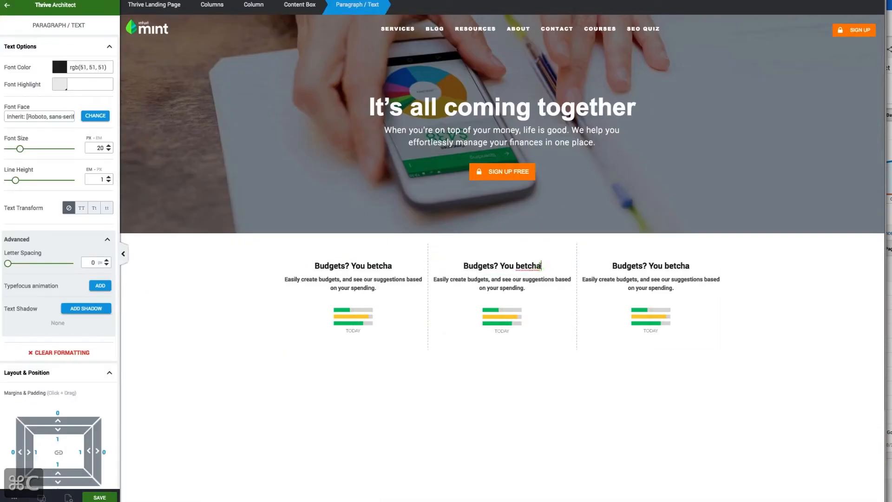
pyautogui.tripleClick(540, 266)
pyautogui.press('super+v')
pyautogui.press('super+a')
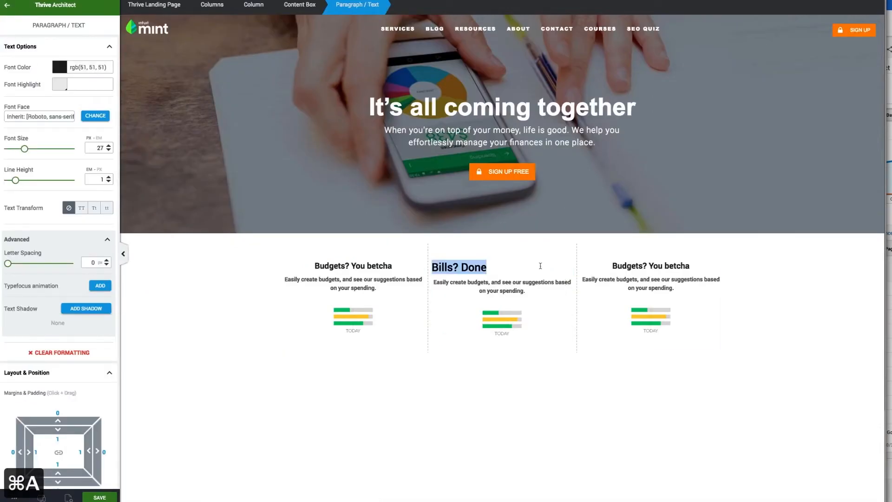
pyautogui.press('super+z')
pyautogui.press('super+shift+v')
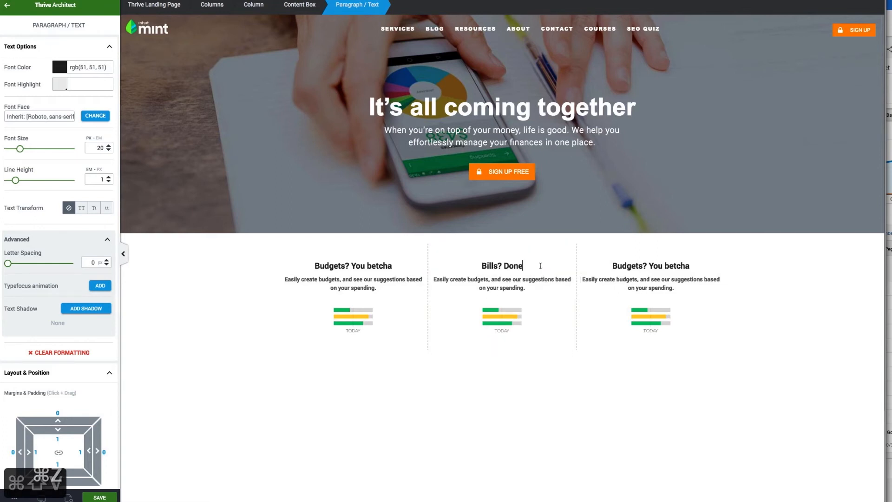
# - Replace the middle column's description with the bills description copied from the Mint homepage, pasted as plain text
pyautogui.click(511, 280)
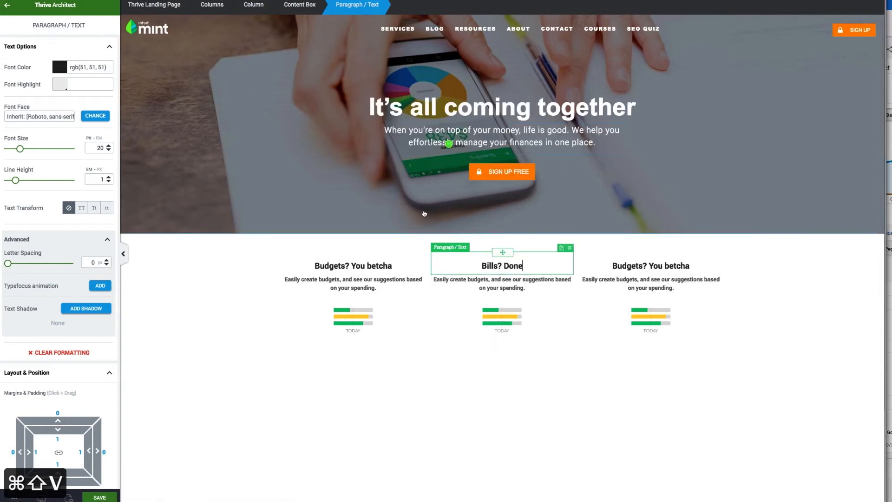
pyautogui.click(514, 286)
pyautogui.moveTo(532, 290); pyautogui.dragTo(431, 280)
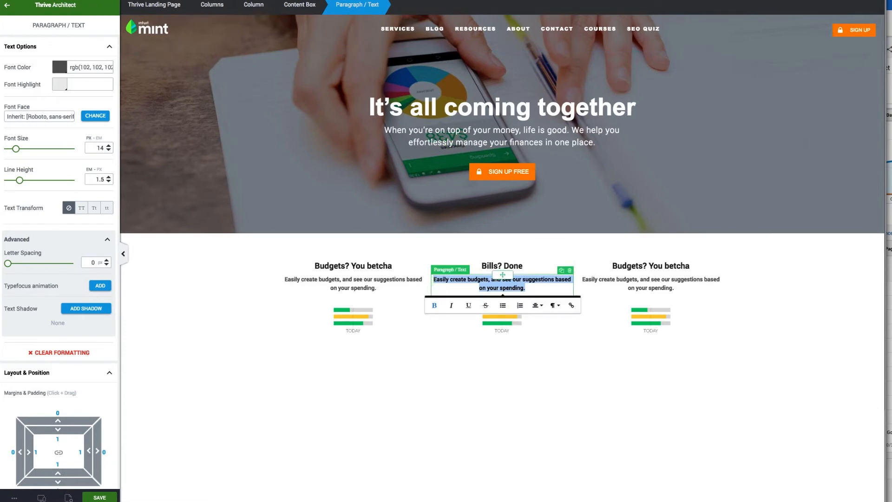
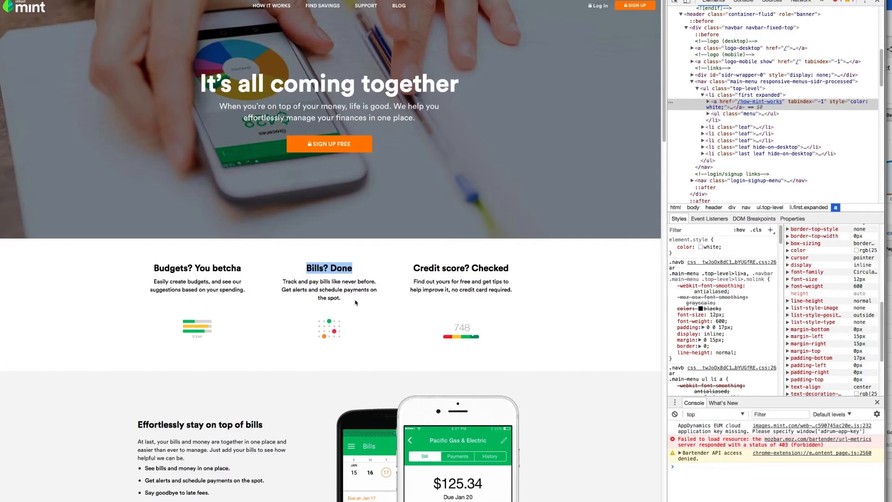
pyautogui.moveTo(351, 300); pyautogui.dragTo(278, 286)
pyautogui.press('super+c')
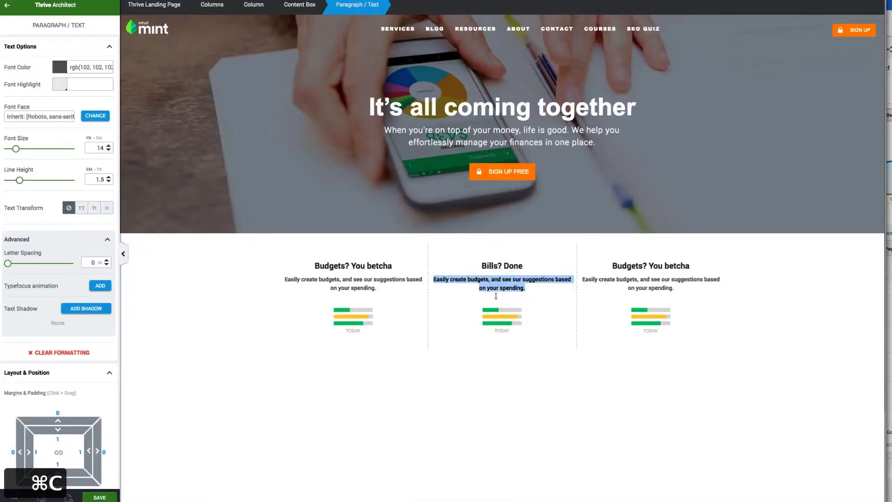
pyautogui.press('super+shift+v')
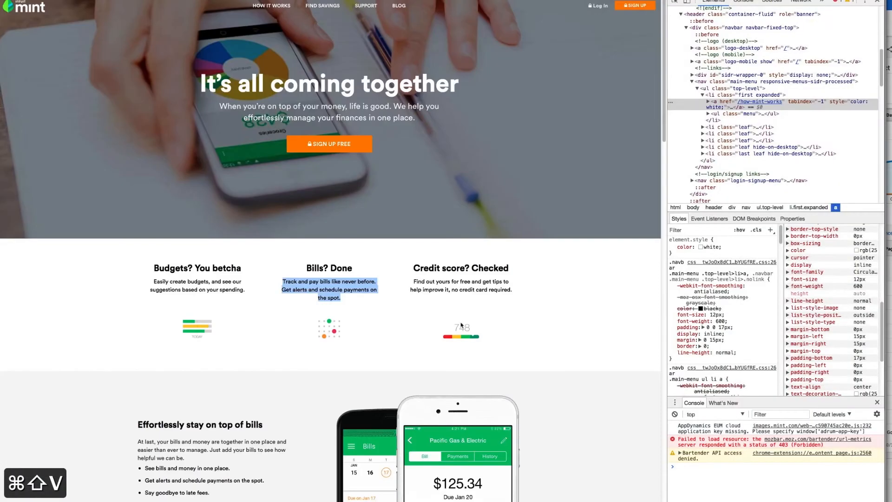
# - Copy "Credit score? Checked" from the Mint homepage and paste it as plain text over the third column's headline
pyautogui.moveTo(511, 272); pyautogui.dragTo(413, 269)
pyautogui.press('super+c')
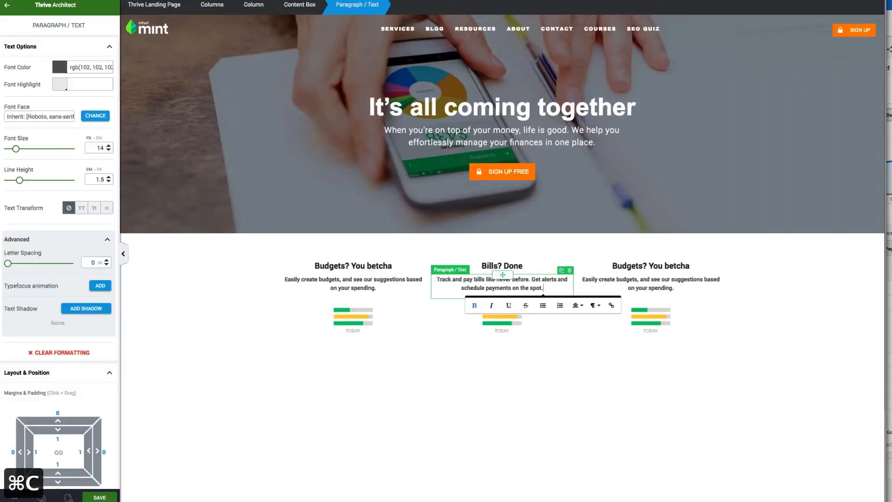
pyautogui.click(692, 269)
pyautogui.tripleClick(693, 266)
pyautogui.press('super+shift+v')
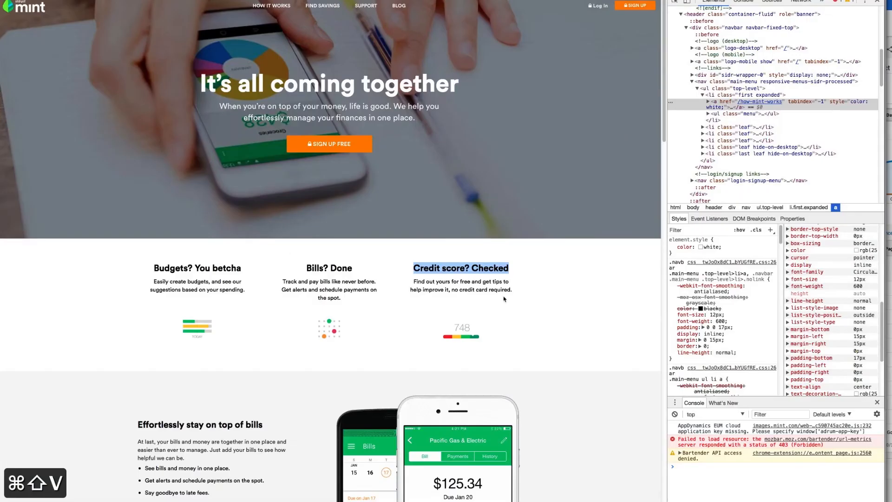
# - Replace the third column's description with the credit score description copied from the Mint homepage, pasted as plain text
pyautogui.moveTo(511, 290); pyautogui.dragTo(410, 282)
pyautogui.press('super+c')
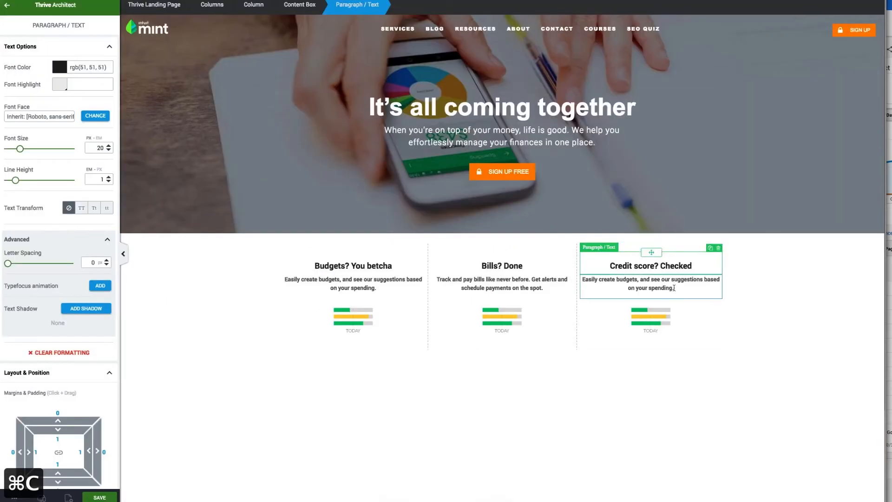
pyautogui.moveTo(674, 288); pyautogui.dragTo(582, 278)
pyautogui.press('super+shift+v')
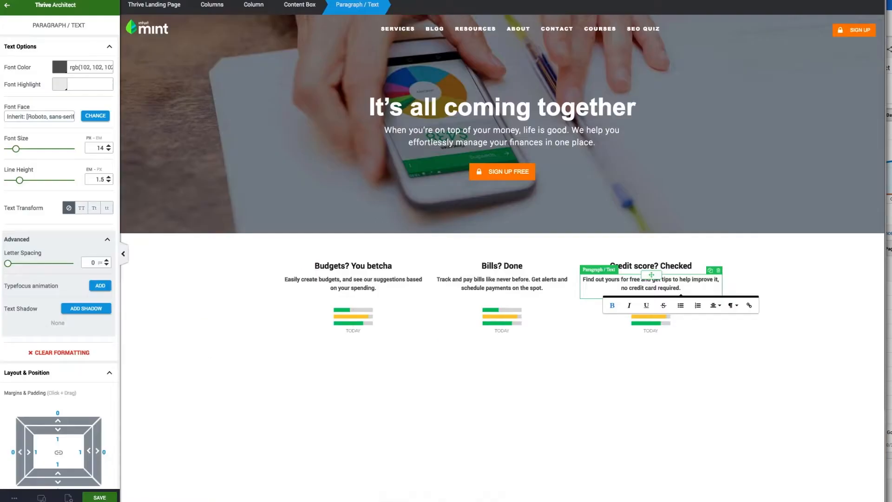
# - Replace the middle column's image with bills_calender_icon_0.png from the media library
pyautogui.click(508, 313)
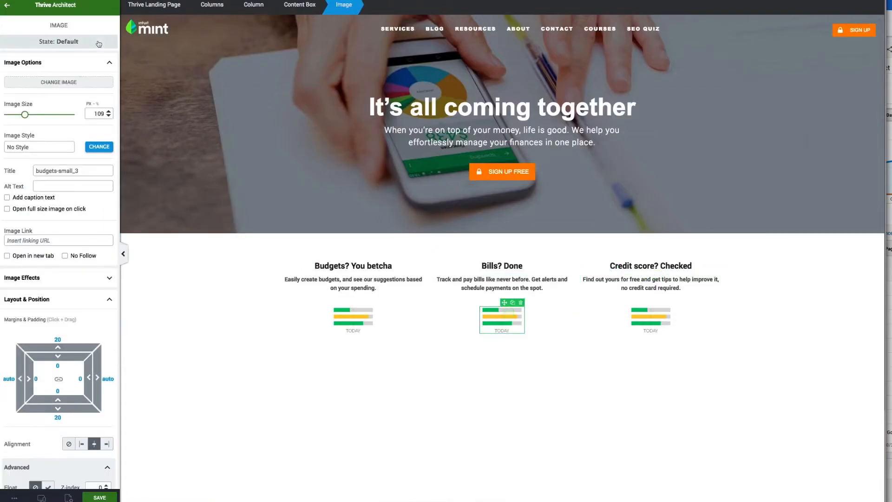
pyautogui.click(85, 82)
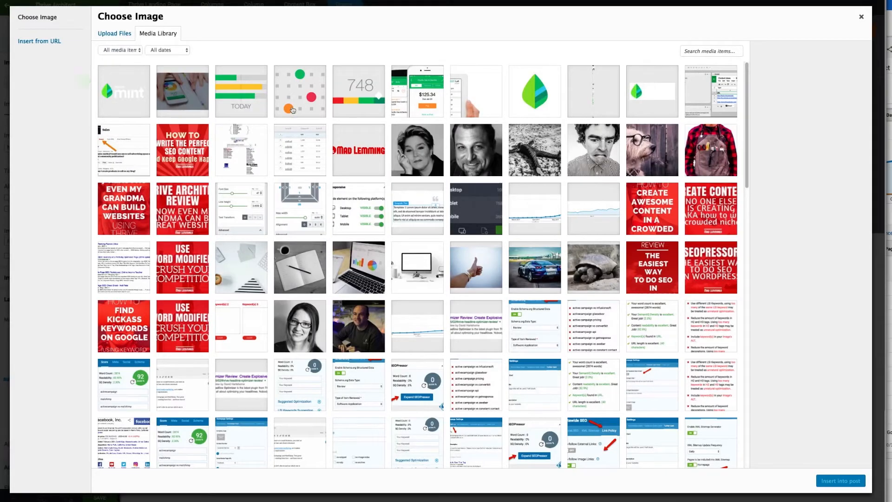
pyautogui.click(302, 97)
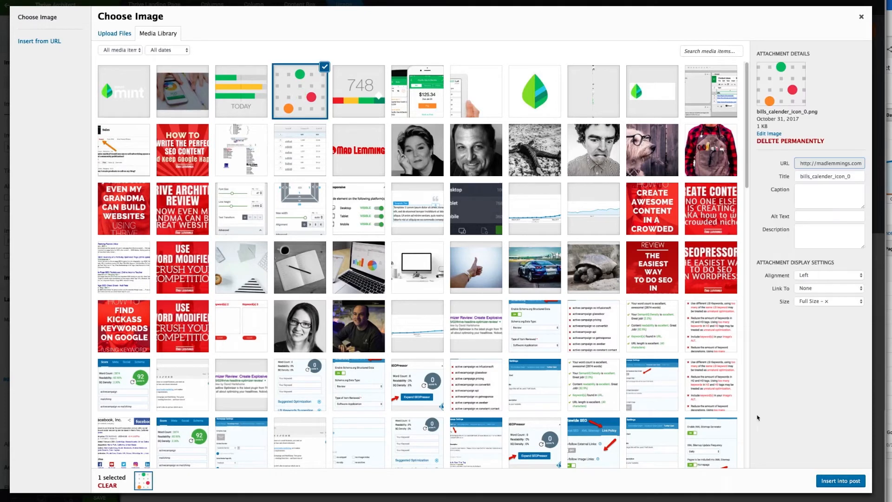
pyautogui.click(851, 483)
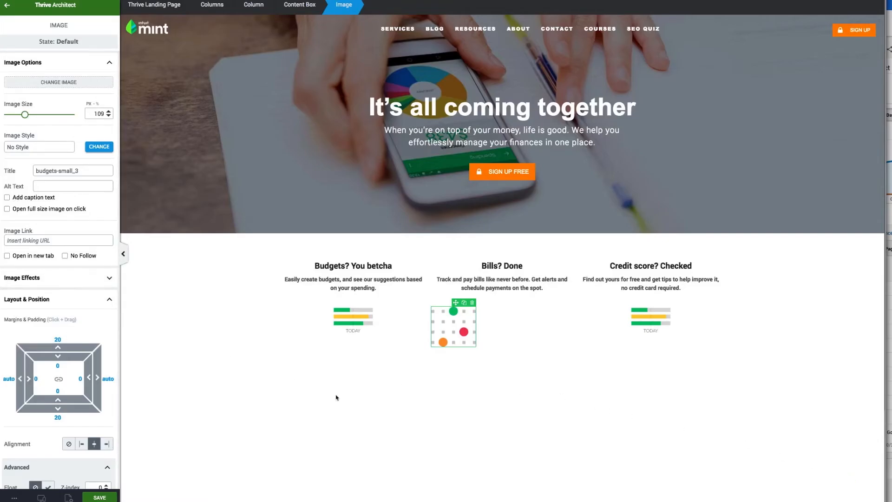
# - Centre the bills calendar image in the middle column and set its size to 64 px
pyautogui.click(335, 394)
pyautogui.click(458, 327)
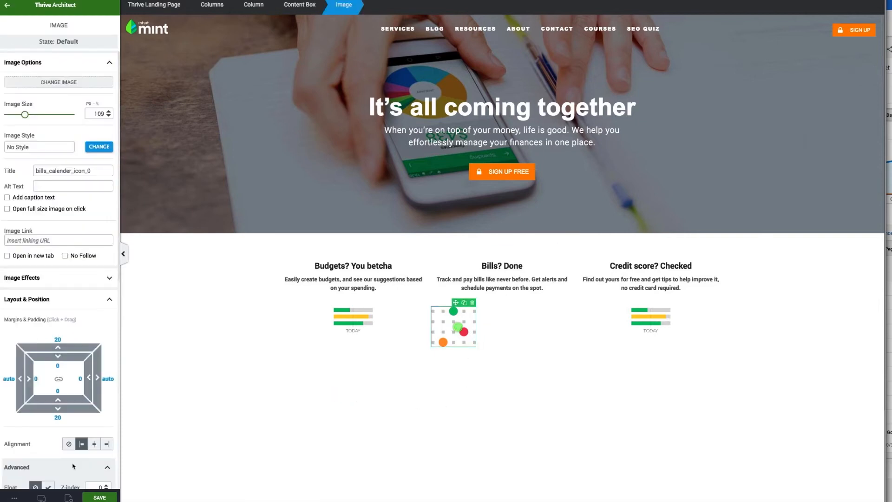
pyautogui.click(94, 443)
pyautogui.moveTo(25, 116); pyautogui.dragTo(20, 115)
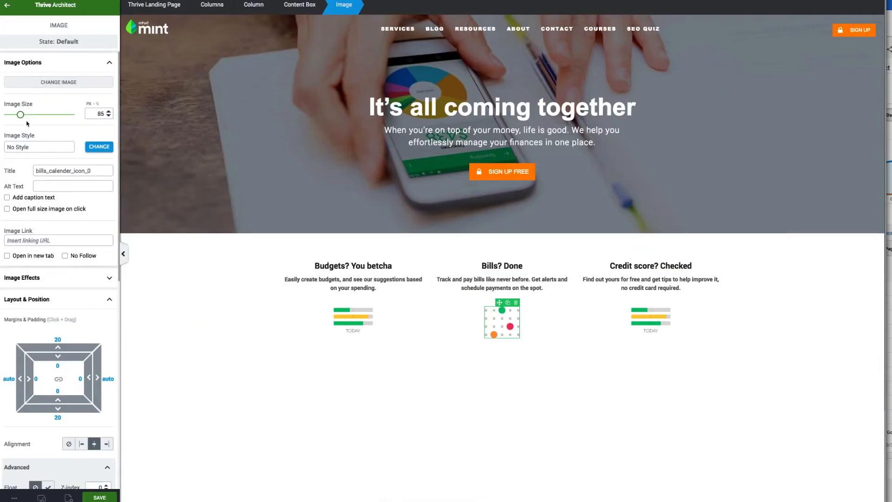
pyautogui.moveTo(20, 115); pyautogui.dragTo(17, 115)
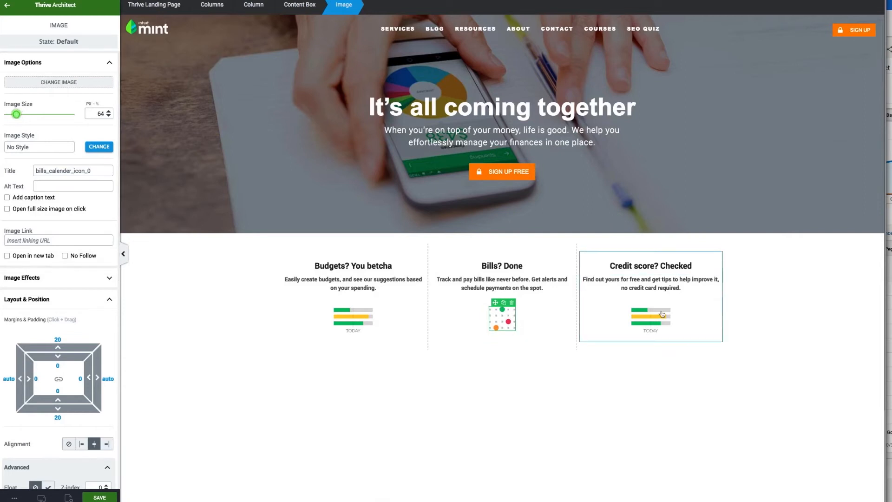
# - Replace the third column's image with the 748 credit score graphic from the media library, sized 107 px and centred
pyautogui.click(648, 328)
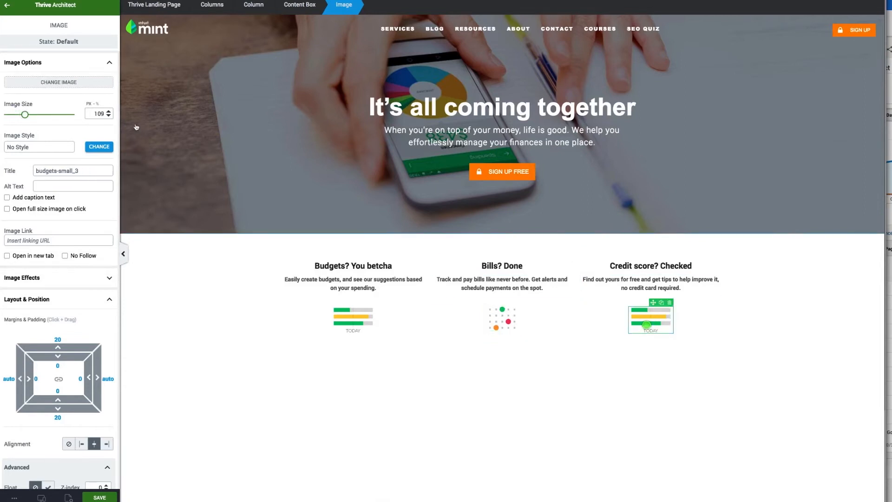
pyautogui.click(79, 82)
pyautogui.click(361, 103)
pyautogui.click(846, 484)
pyautogui.moveTo(38, 116); pyautogui.dragTo(25, 115)
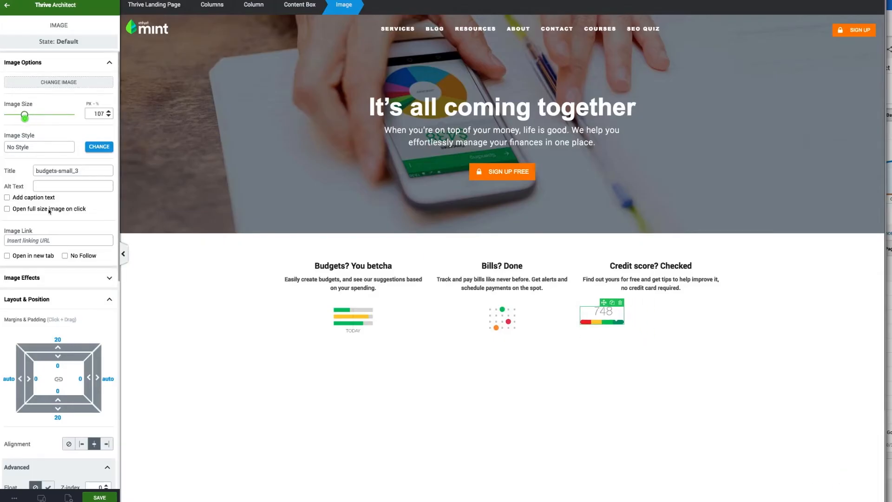
pyautogui.click(94, 444)
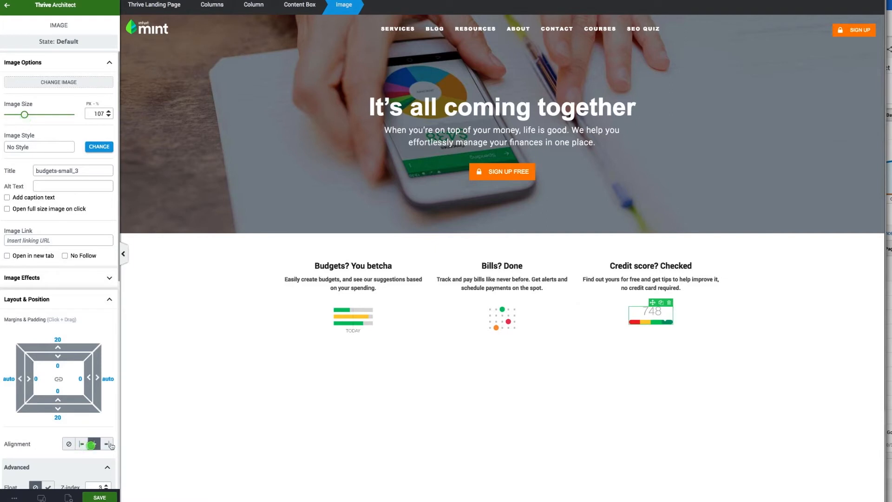
pyautogui.click(246, 407)
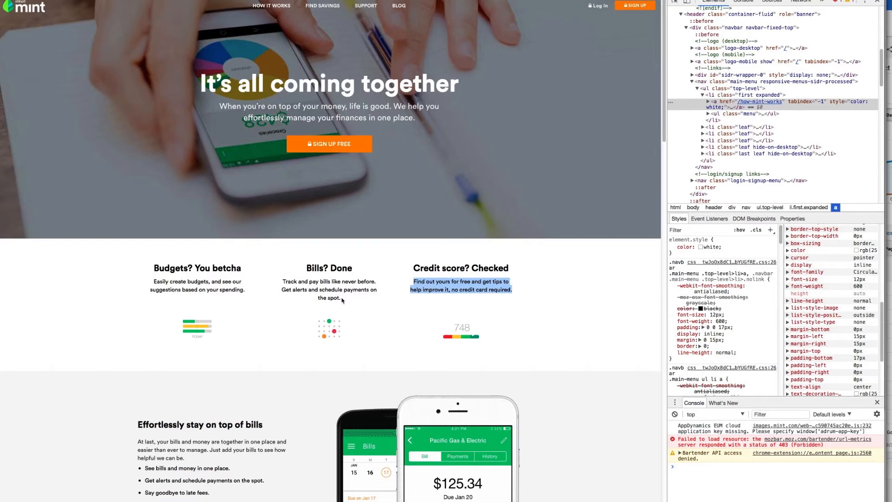
# - Add a background section below the three feature columns and stretch it to fit the screen width
pyautogui.scroll(-5, 326, 279)
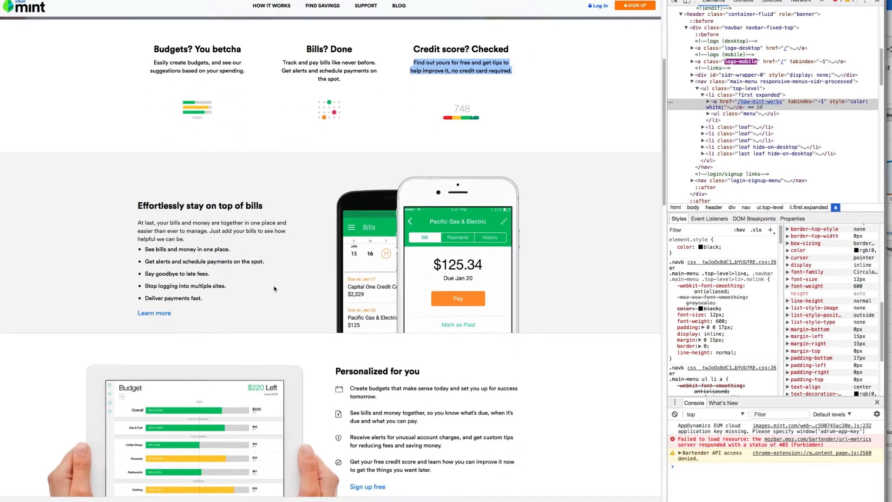
pyautogui.scroll(2, 346, 237)
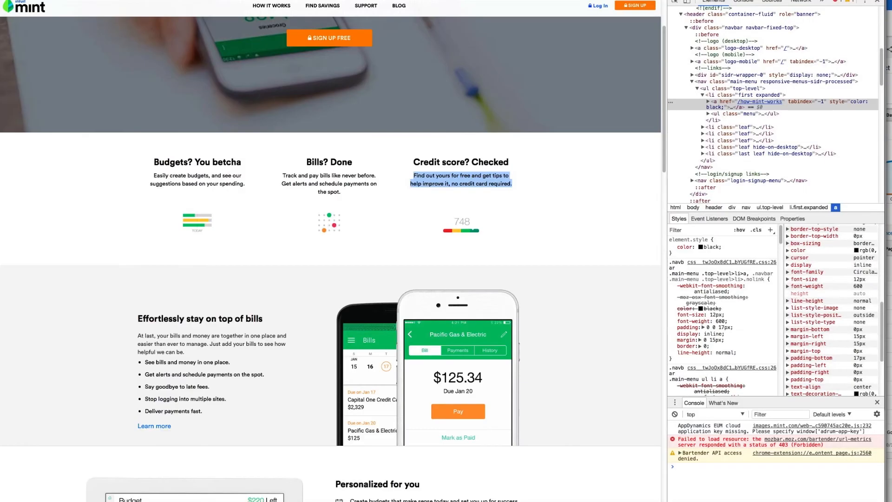
pyautogui.scroll(-3, 106, 120)
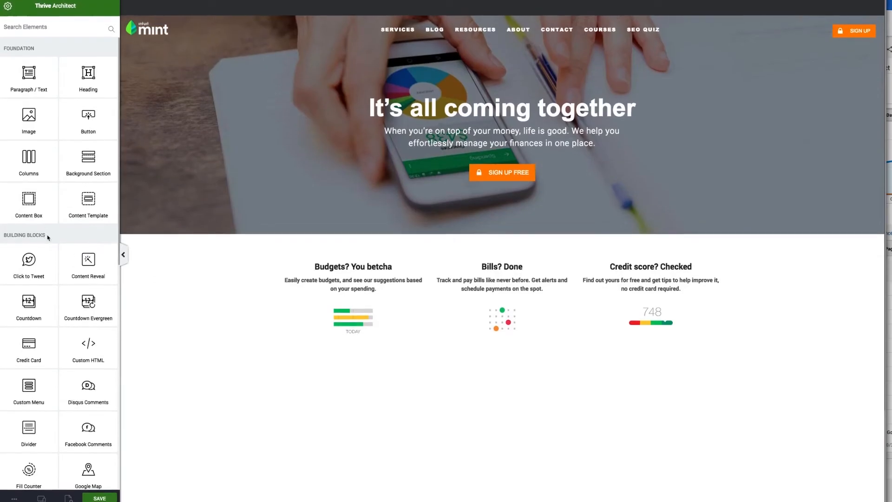
pyautogui.click(92, 160)
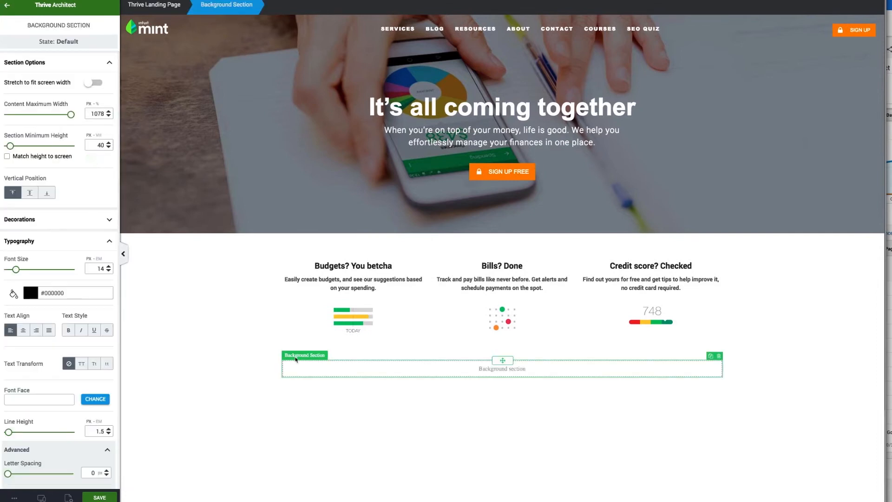
pyautogui.click(93, 83)
# - Give the new background section a solid light grey background layer in #f4f4f4
pyautogui.scroll(-7, 47, 212)
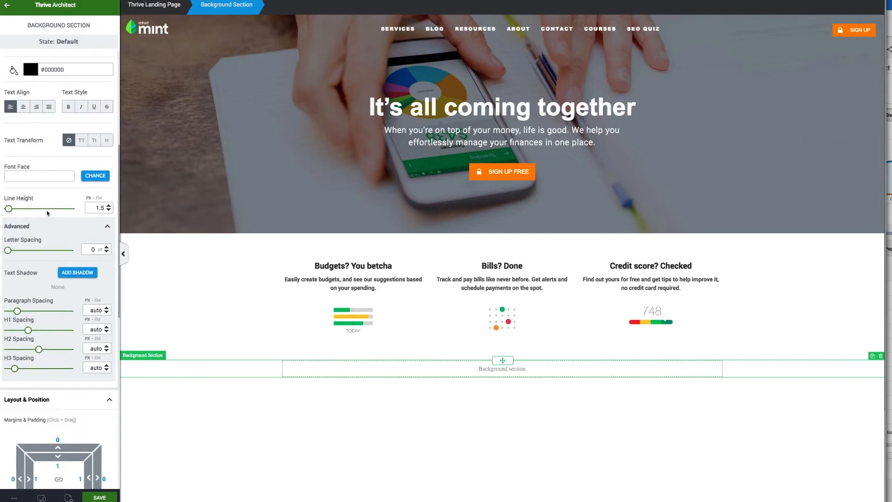
pyautogui.scroll(-6, 47, 213)
pyautogui.scroll(-1, 50, 208)
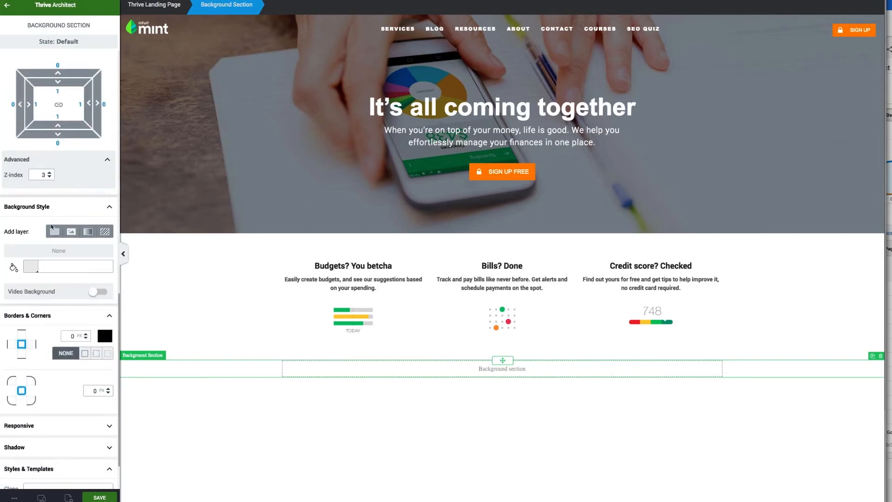
pyautogui.click(53, 232)
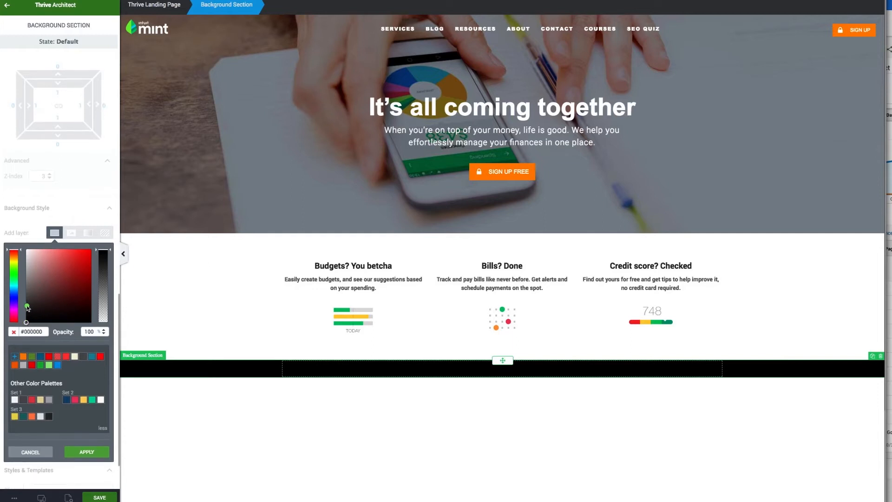
pyautogui.click(27, 305)
pyautogui.moveTo(27, 305); pyautogui.dragTo(29, 264)
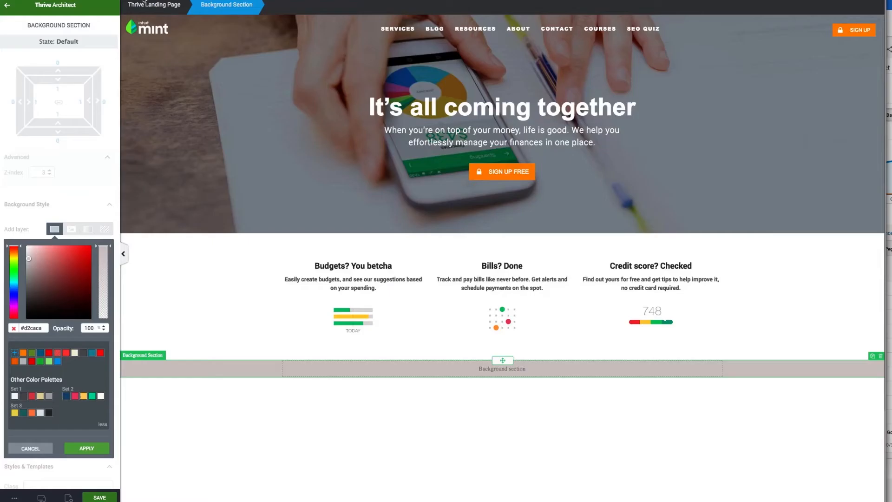
pyautogui.moveTo(29, 260); pyautogui.dragTo(26, 251)
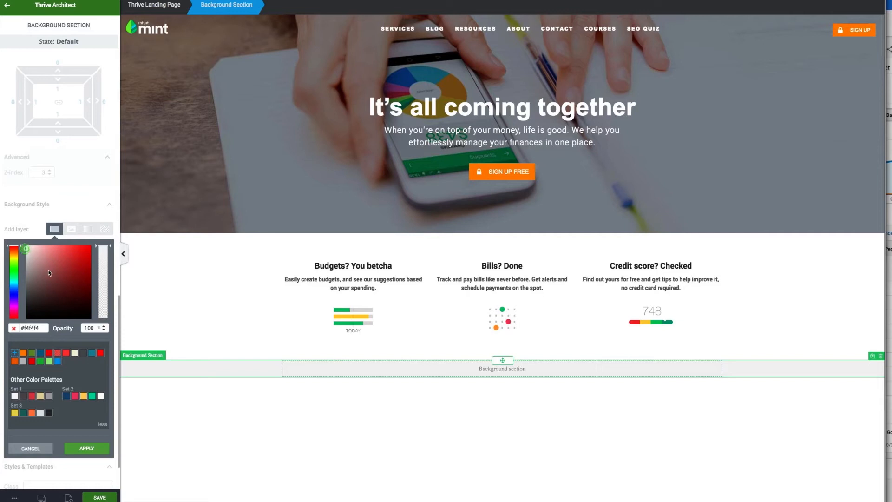
pyautogui.click(86, 448)
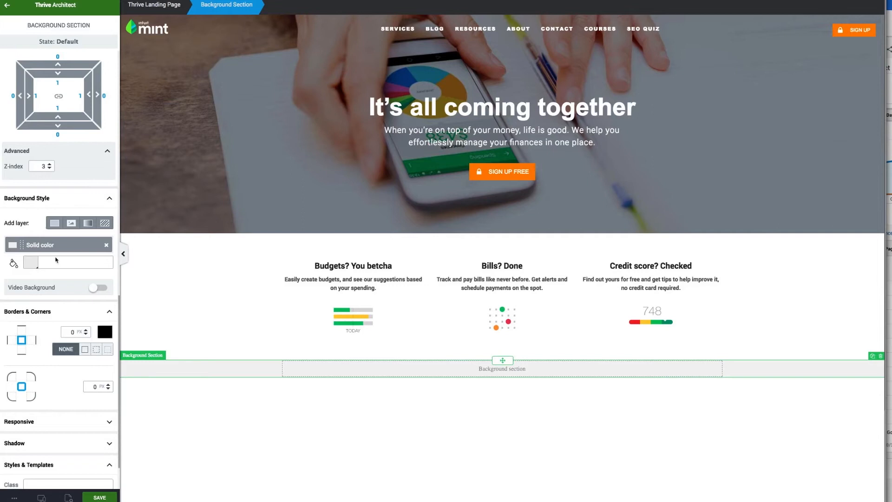
# - Set the grey background section's minimum height to 258 px
pyautogui.scroll(-1, 44, 307)
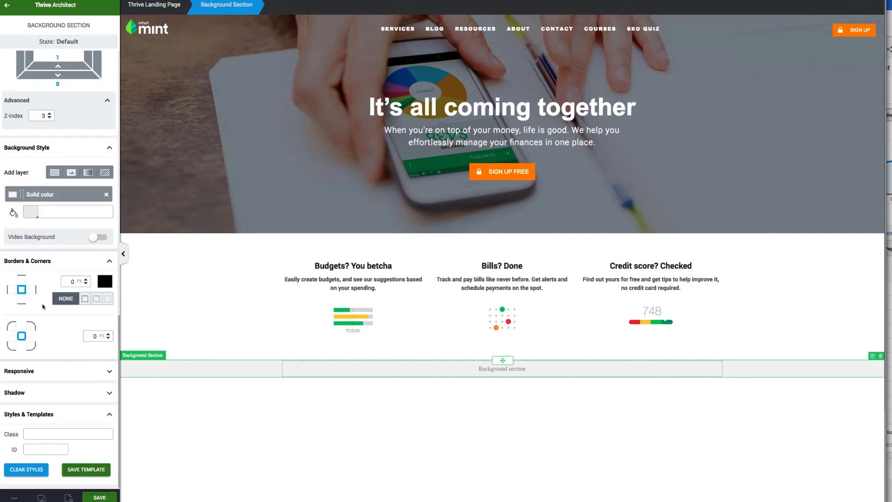
pyautogui.scroll(10, 43, 307)
pyautogui.moveTo(10, 157); pyautogui.dragTo(24, 157)
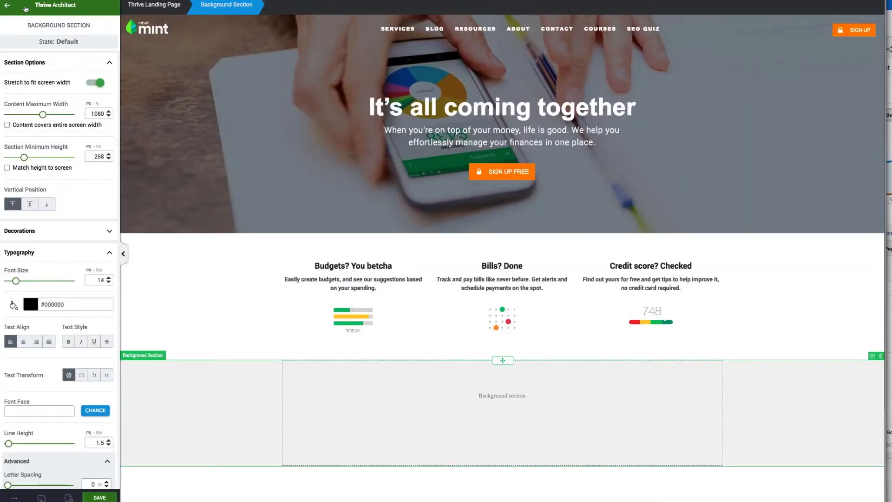
# - Insert a columns element with two equal halves inside the grey background section
pyautogui.click(26, 9)
pyautogui.moveTo(34, 163); pyautogui.dragTo(463, 396)
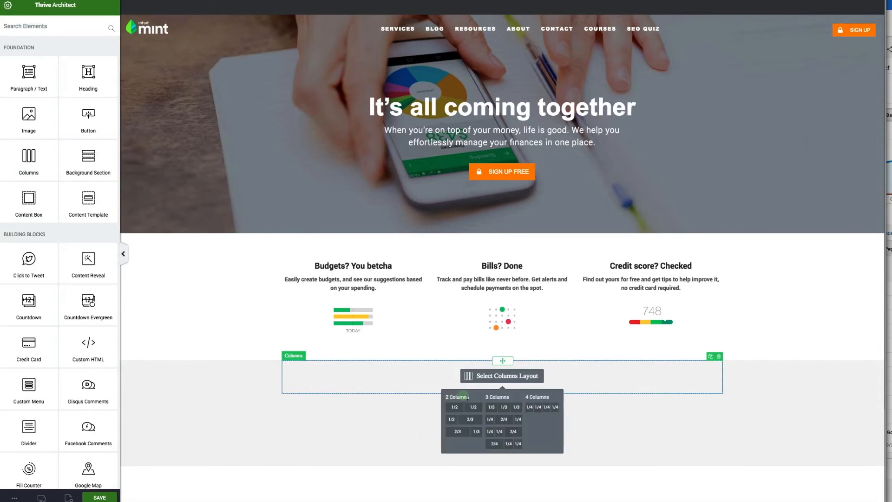
pyautogui.click(470, 407)
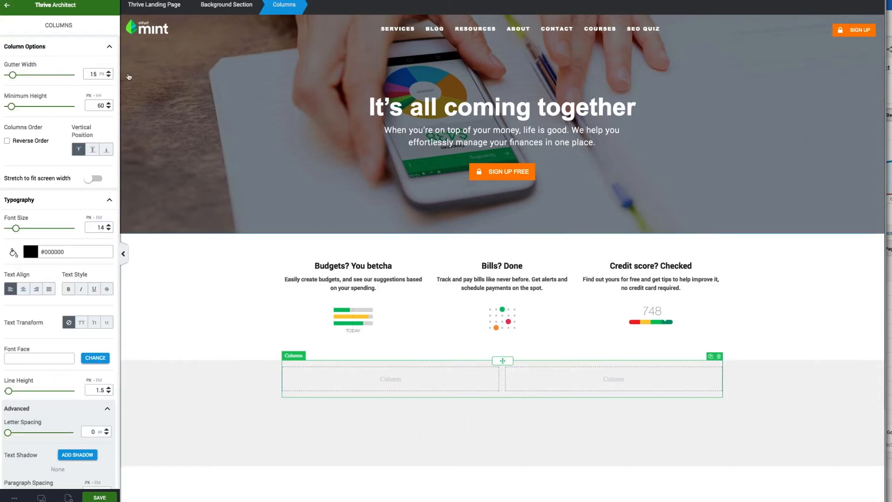
# - Add a text element to the grey section's first column and fill it with "Effortlessly stay on top of bills" copied from the Mint homepage
pyautogui.click(12, 8)
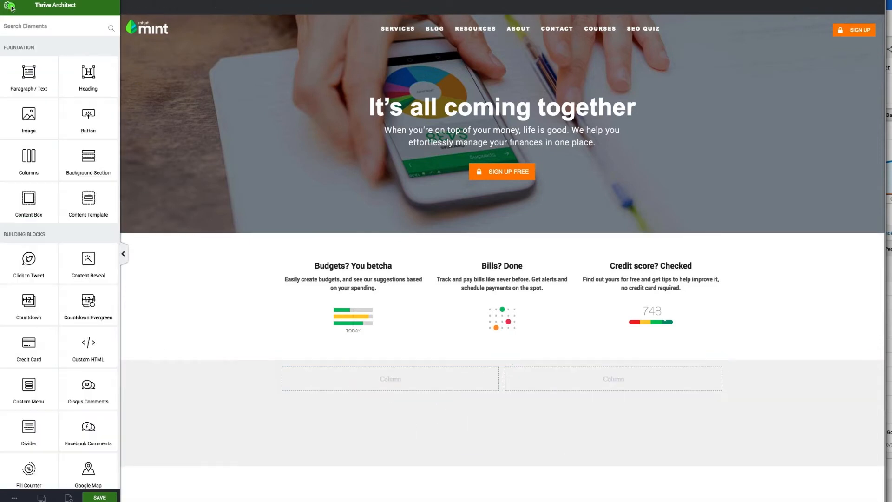
pyautogui.moveTo(64, 102); pyautogui.dragTo(393, 377)
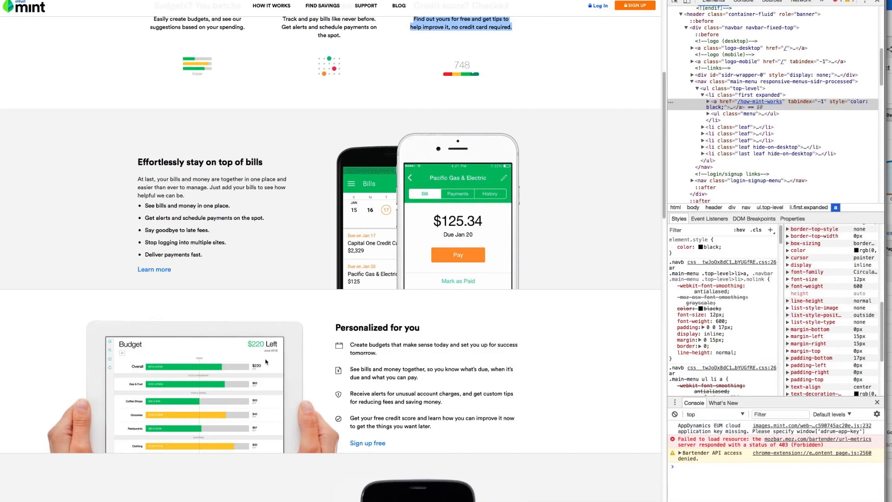
pyautogui.moveTo(274, 163); pyautogui.dragTo(136, 161)
pyautogui.press('super+c')
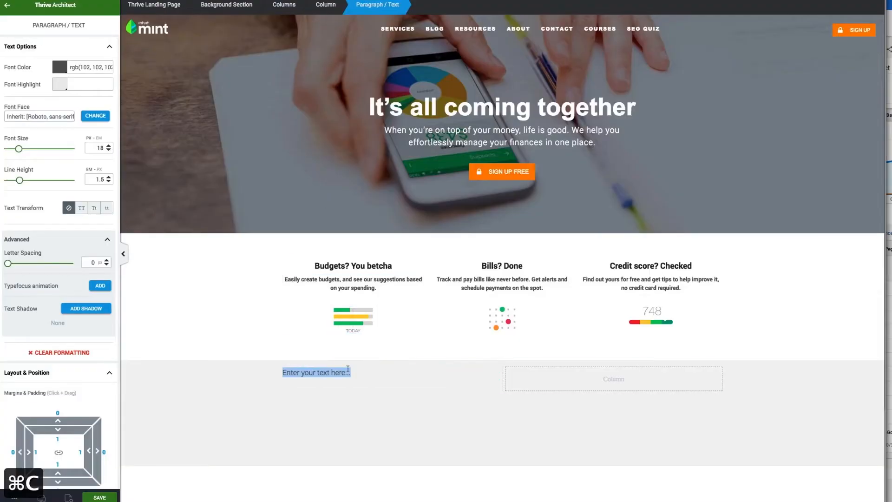
pyautogui.press('super+shift+v')
# - Duplicate the "Budgets? You betcha" headline, move the copy under the new text in the grey section's first column and left-align it
pyautogui.click(372, 266)
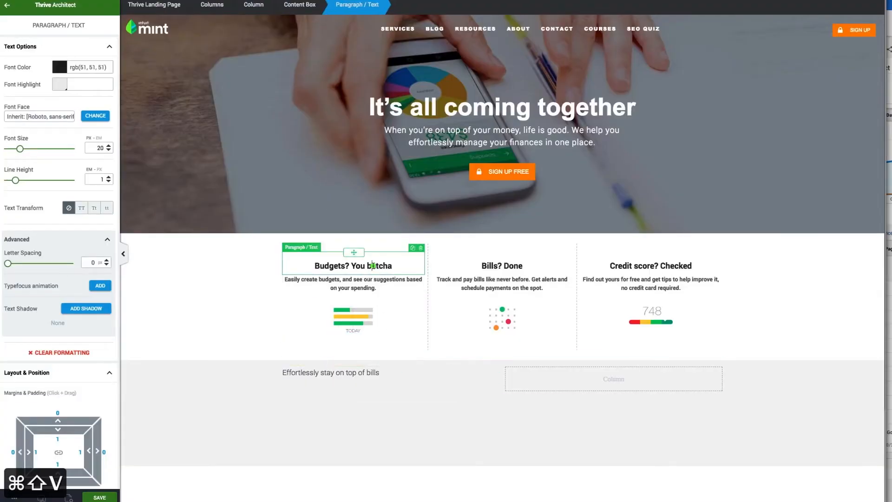
pyautogui.click(412, 250)
pyautogui.moveTo(353, 252); pyautogui.dragTo(351, 399)
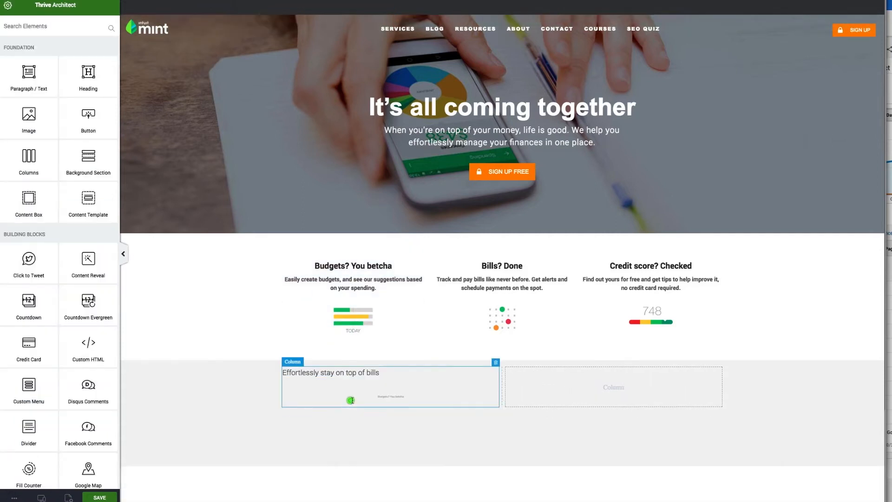
pyautogui.click(401, 397)
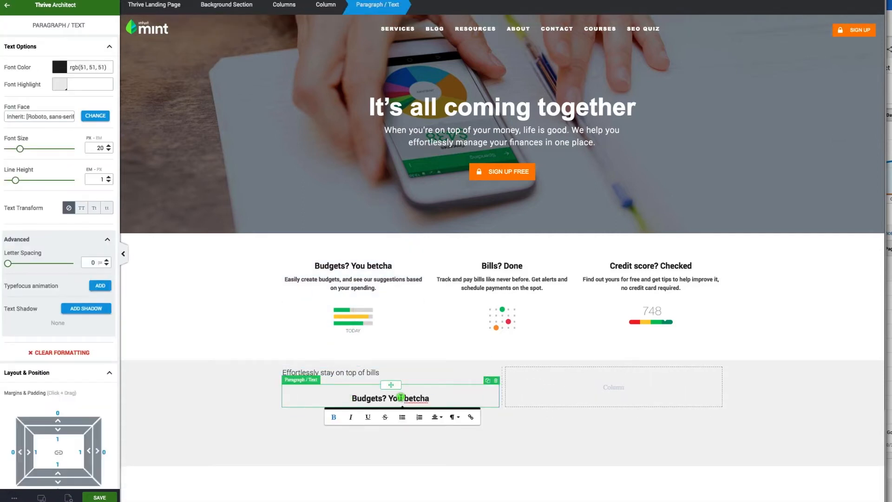
pyautogui.click(442, 420)
pyautogui.click(441, 430)
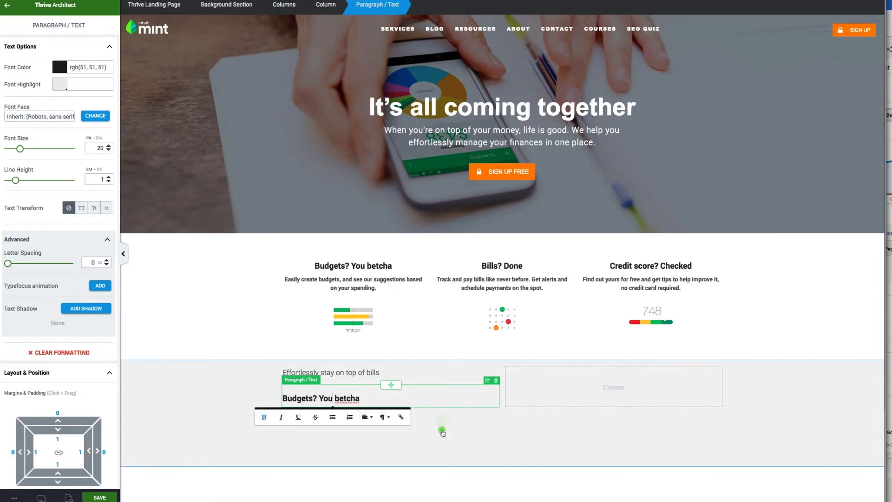
# - Replace the duplicated headline's text with "Effortlessly stay on top of bills" as plain text and delete the unstyled paragraph above it
pyautogui.moveTo(365, 400); pyautogui.dragTo(281, 399)
pyautogui.press('super+shift+v')
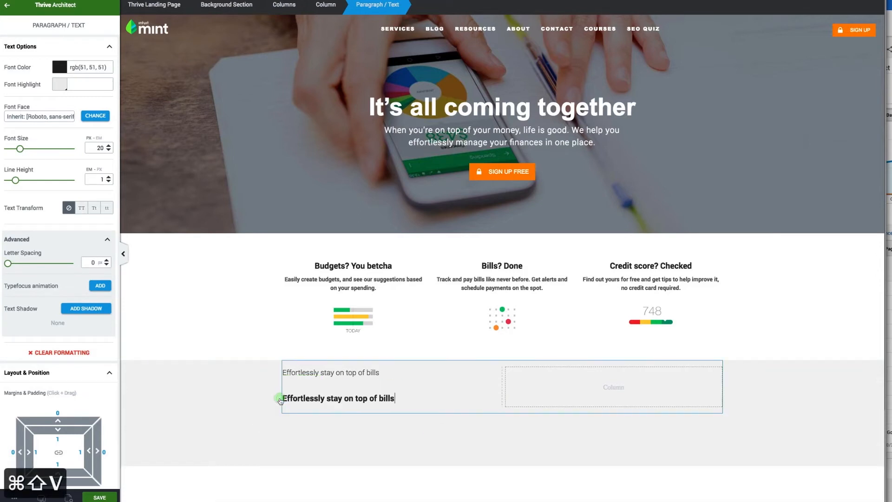
pyautogui.click(388, 372)
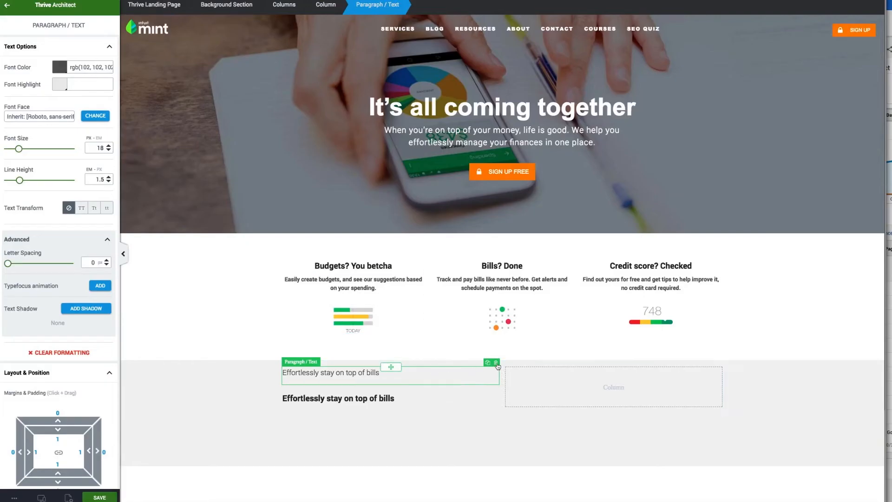
pyautogui.click(496, 363)
# - Duplicate the "Easily create budgets" paragraph, move the copy under the headline in the grey section's first column and left-align it
pyautogui.click(395, 288)
pyautogui.click(411, 269)
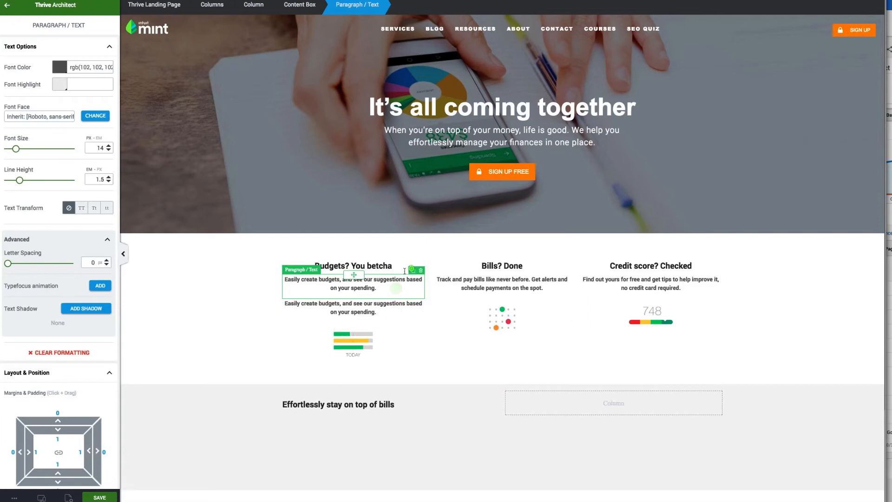
pyautogui.moveTo(352, 276); pyautogui.dragTo(377, 410)
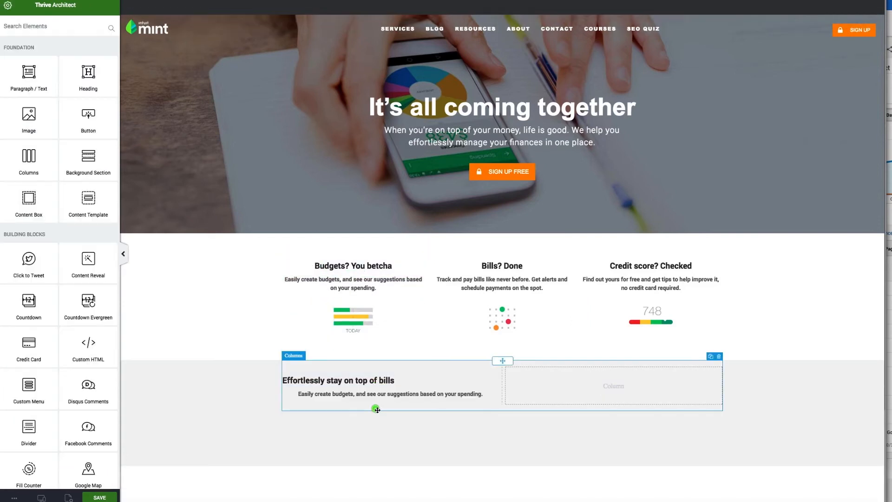
pyautogui.click(432, 394)
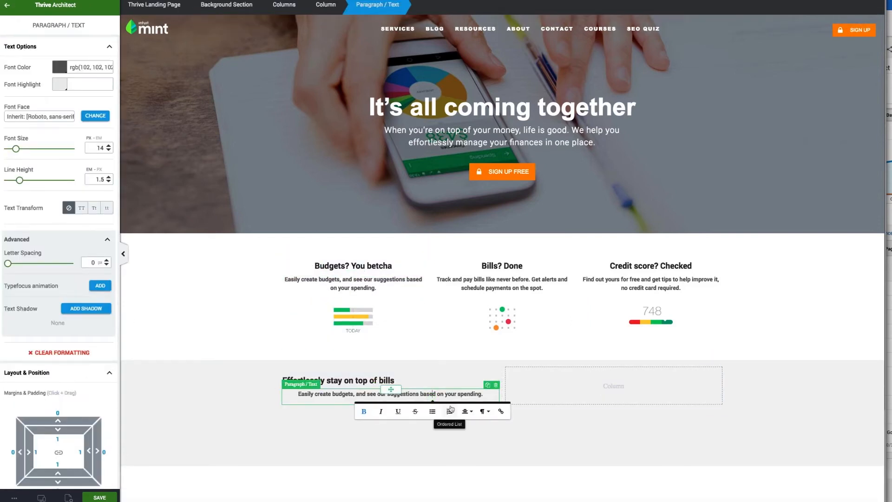
pyautogui.click(468, 411)
pyautogui.click(474, 427)
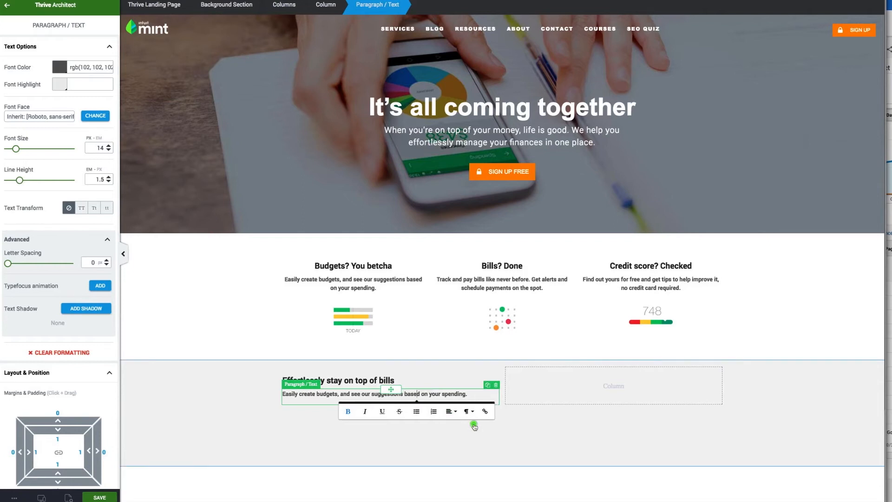
# - Switch to the Mint homepage and copy the intro paragraph and bullet list under "Effortlessly stay on top of bills", through "Deliver payments fast."
pyautogui.click(154, 1)
pyautogui.moveTo(192, 201); pyautogui.dragTo(135, 181)
pyautogui.moveTo(208, 252); pyautogui.dragTo(135, 180)
pyautogui.press('super+c')
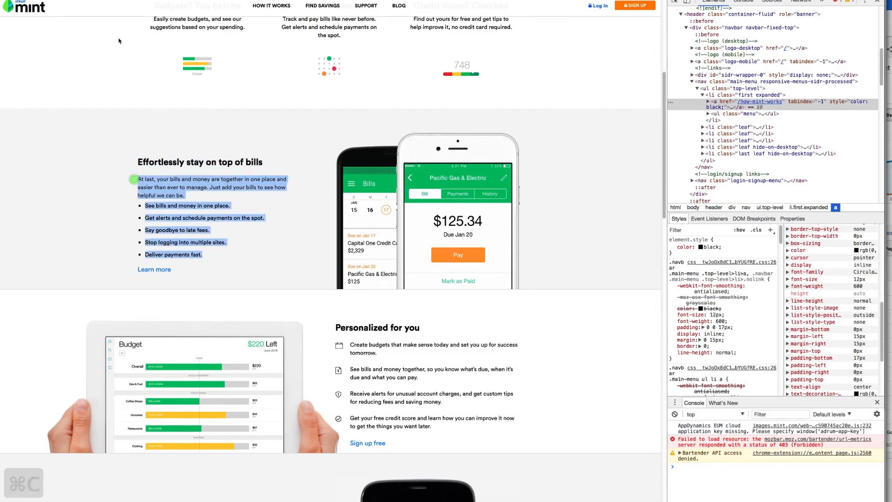
# - Back in Thrive Architect, replace the grey section's paragraph text with the copied Mint intro and bullet lines as plain text
pyautogui.click(119, 1)
pyautogui.press('super+a')
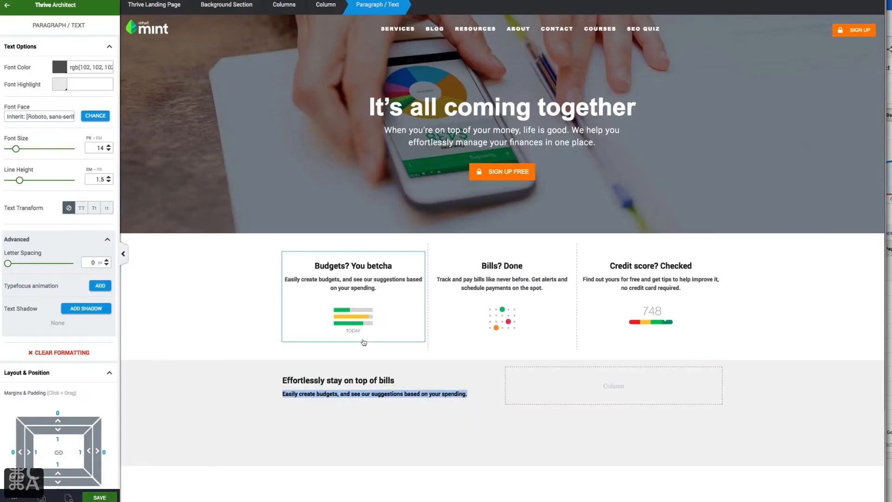
pyautogui.press('super+v')
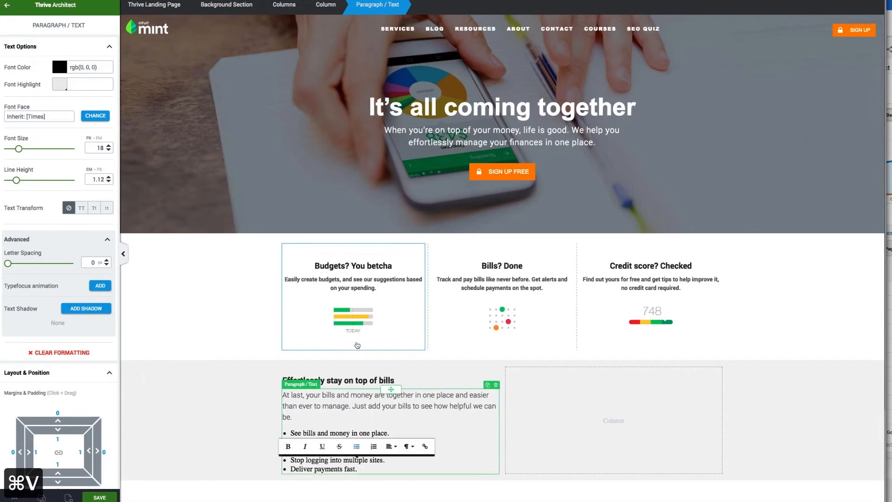
pyautogui.press('super+z')
pyautogui.press('super+shift+v')
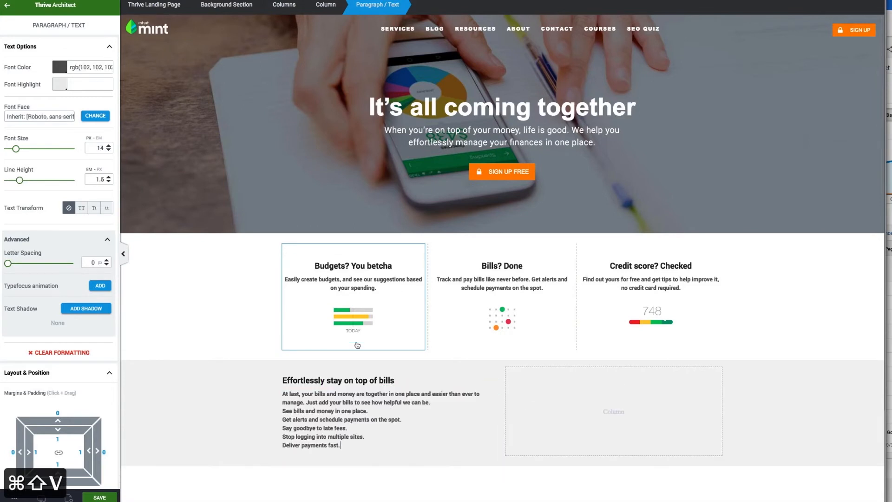
pyautogui.click(448, 400)
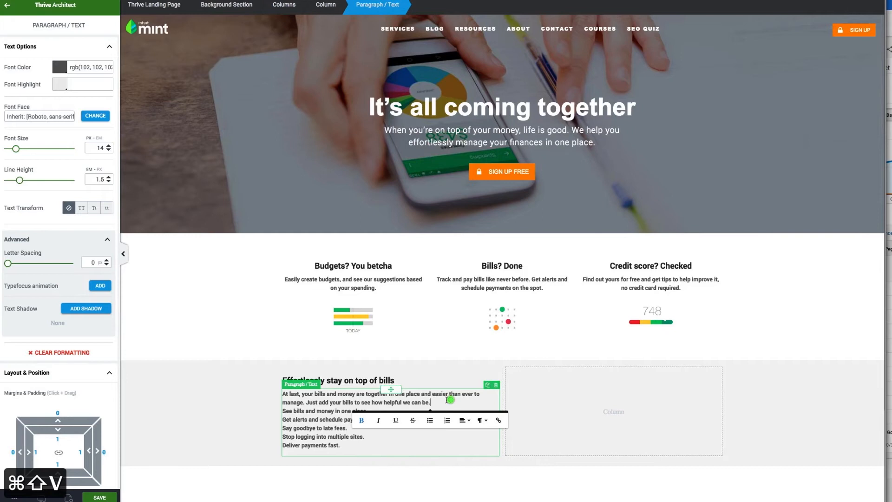
# - Separate the feature lines from the bills intro paragraph and turn them into a five-item bulleted list
pyautogui.press('Return')
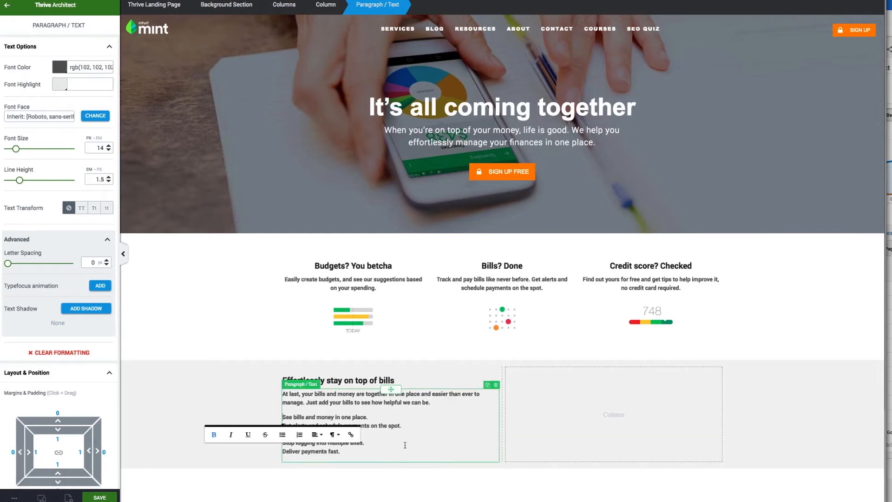
pyautogui.click(282, 434)
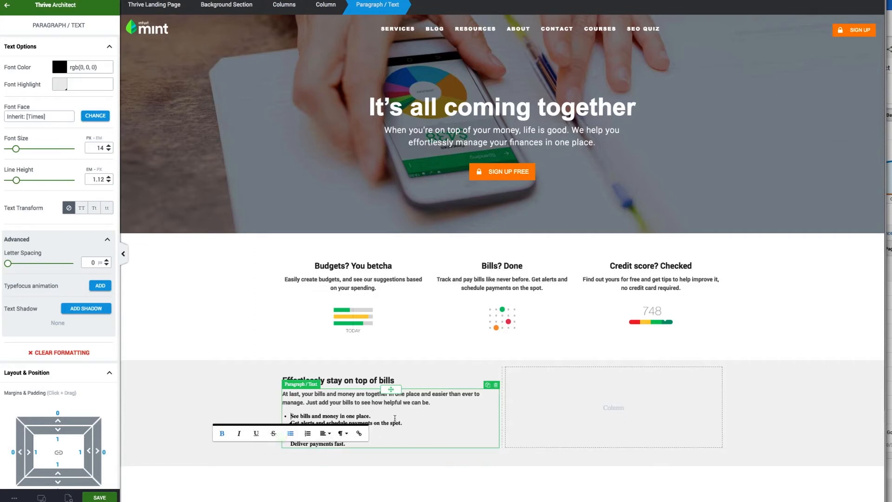
pyautogui.click(409, 422)
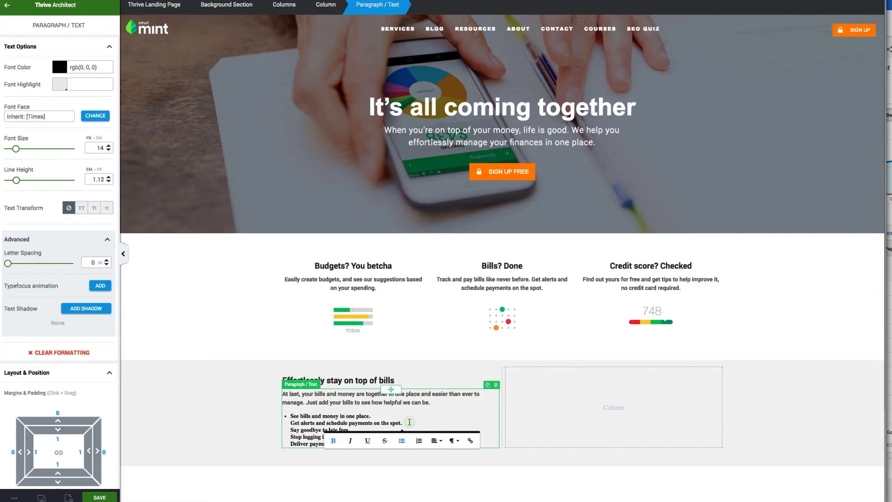
pyautogui.press('Up')
pyautogui.press('Delete')
pyautogui.press('Return')
pyautogui.press('End')
pyautogui.press('Delete')
pyautogui.press('Return')
pyautogui.press('Delete')
pyautogui.press('Return')
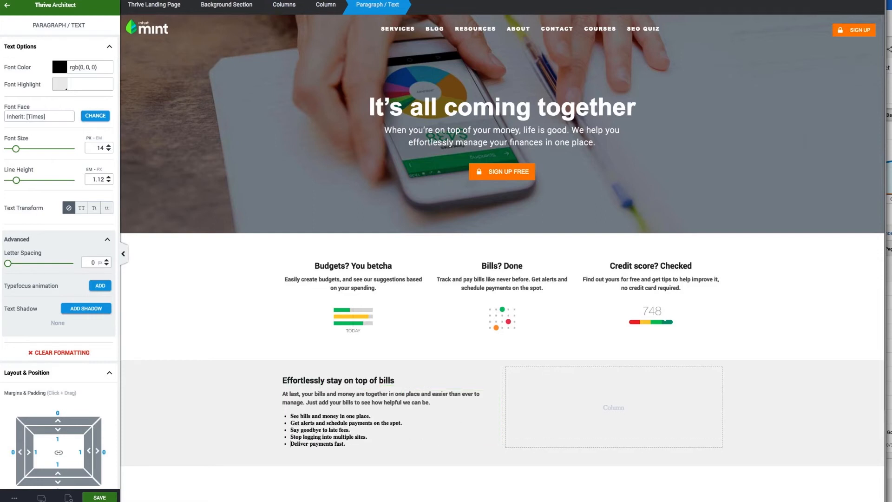
# - Set the font of all five bullet items to the web safe font Arial, Helvetica, sans-serif
pyautogui.click(356, 423)
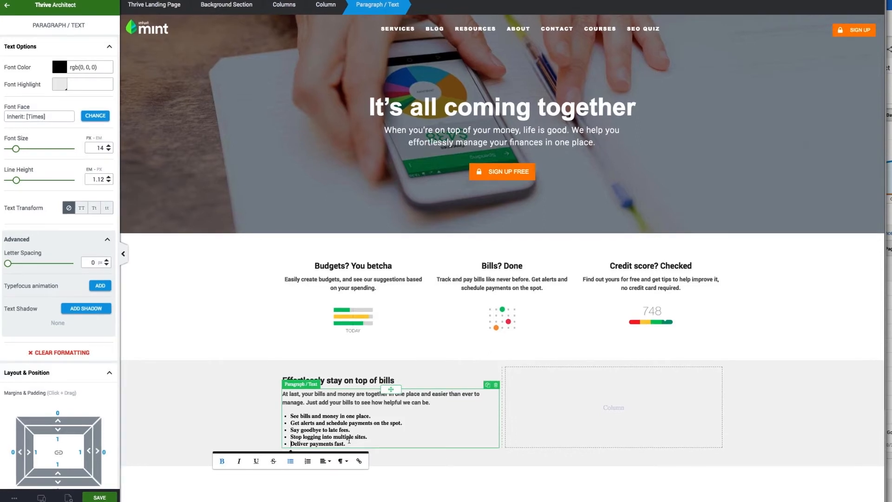
pyautogui.moveTo(351, 443); pyautogui.dragTo(285, 416)
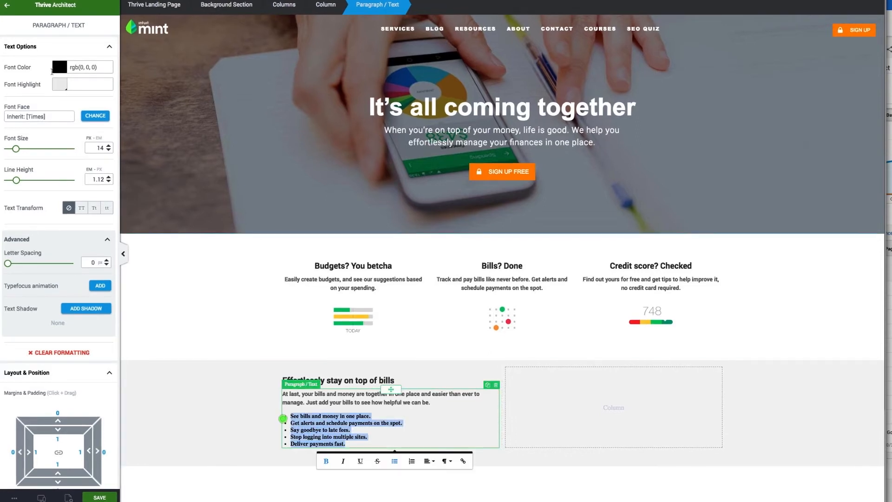
pyautogui.click(95, 116)
pyautogui.click(58, 158)
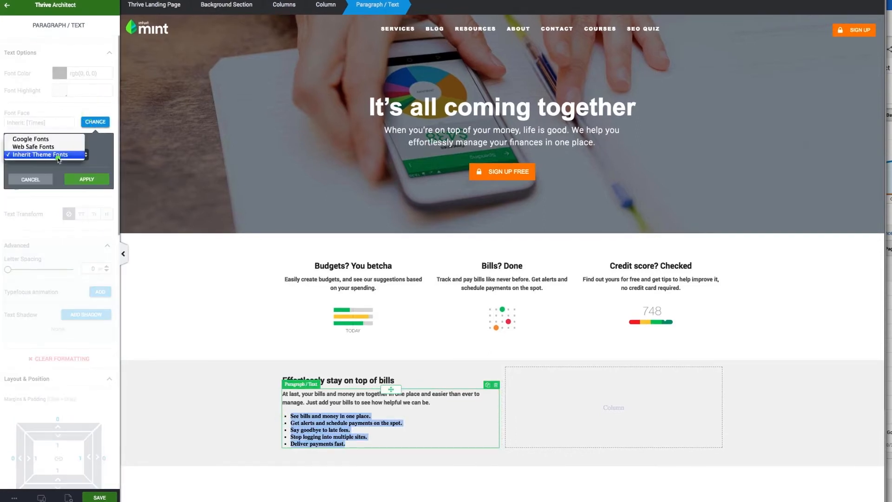
pyautogui.click(53, 146)
pyautogui.click(56, 178)
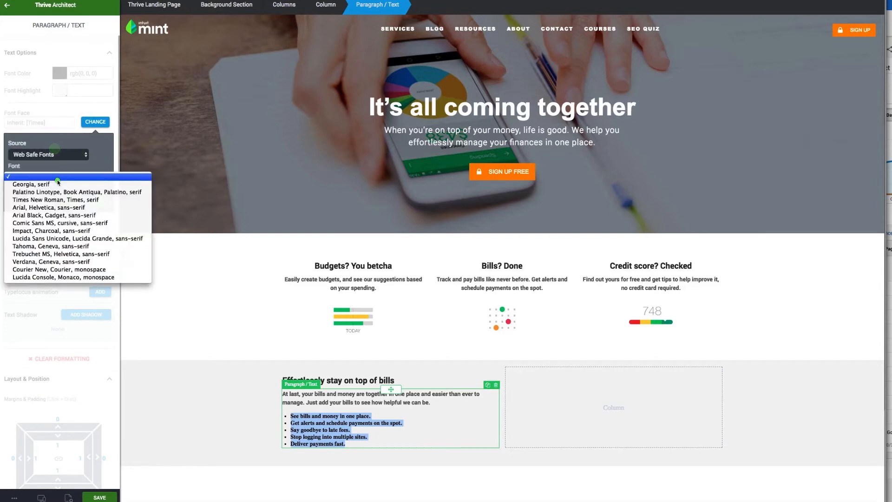
pyautogui.click(57, 207)
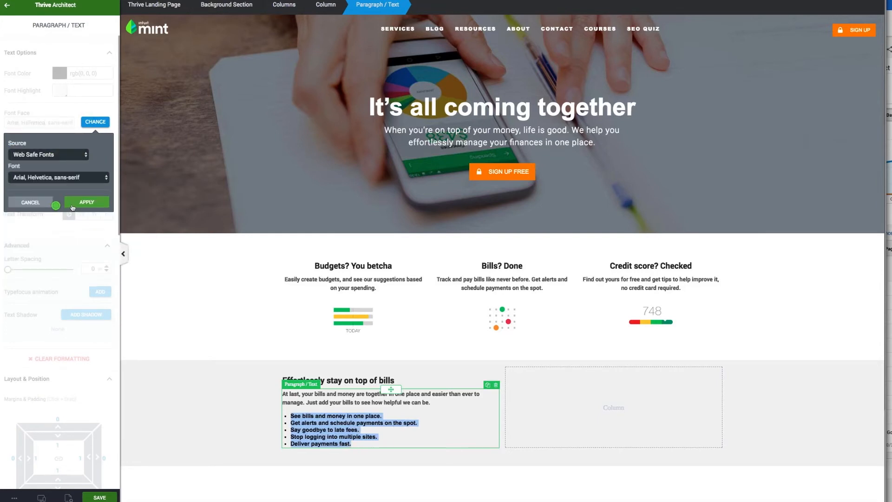
pyautogui.click(87, 202)
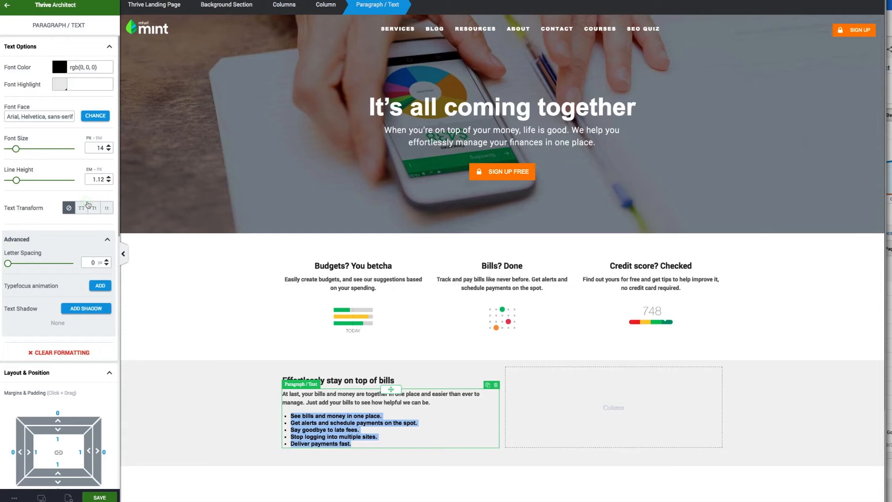
# - Toggle bold on the bullet items and set their font color to grey, rgb(139, 139, 139)
pyautogui.press('super+b')
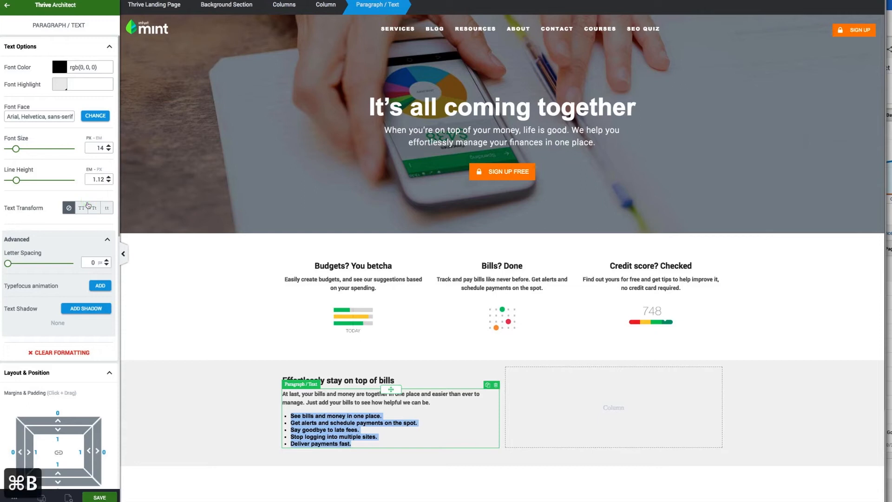
pyautogui.click(61, 68)
pyautogui.click(26, 154)
pyautogui.moveTo(26, 149); pyautogui.dragTo(25, 117)
pyautogui.click(87, 287)
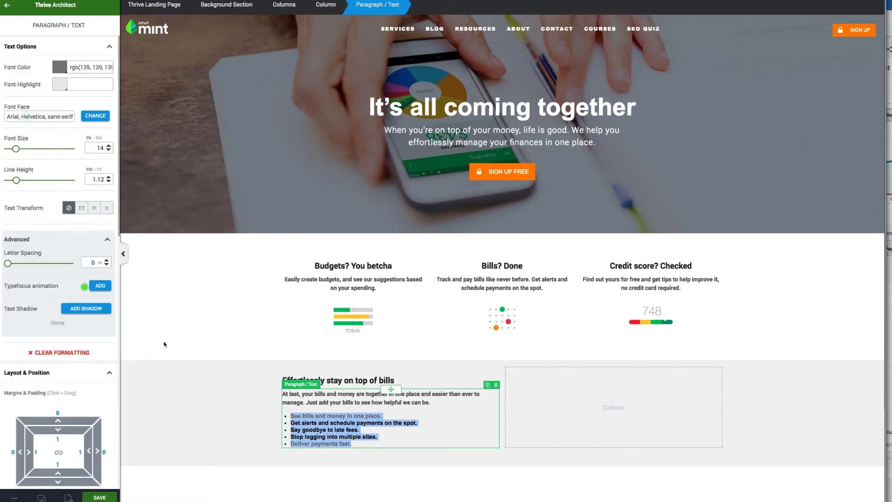
pyautogui.click(175, 351)
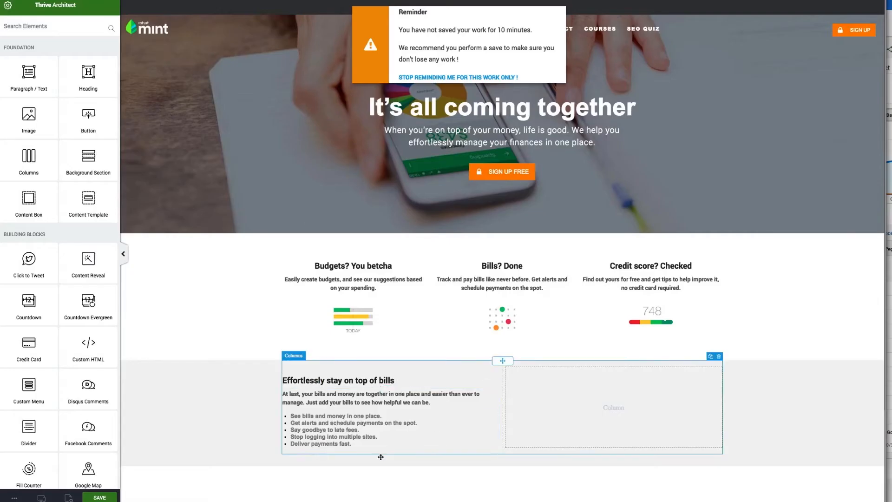
# - Set the line height of the five bullet items to 2.15 em
pyautogui.click(342, 433)
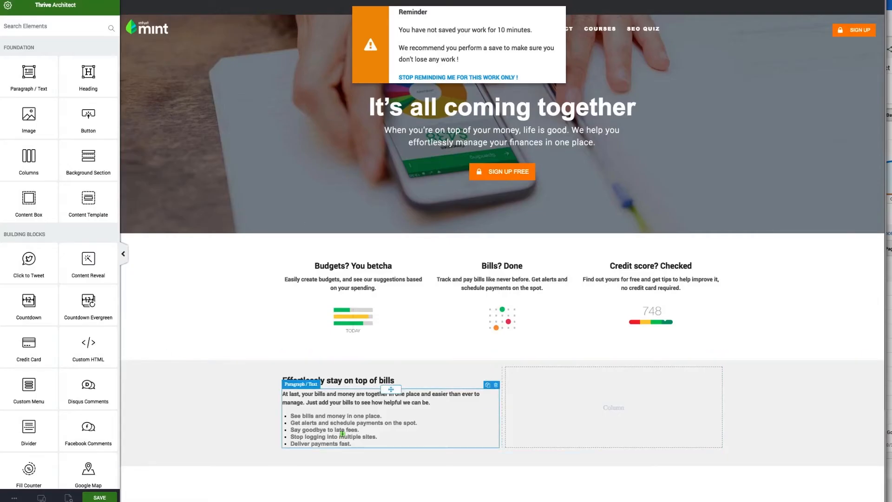
pyautogui.moveTo(374, 442); pyautogui.dragTo(291, 416)
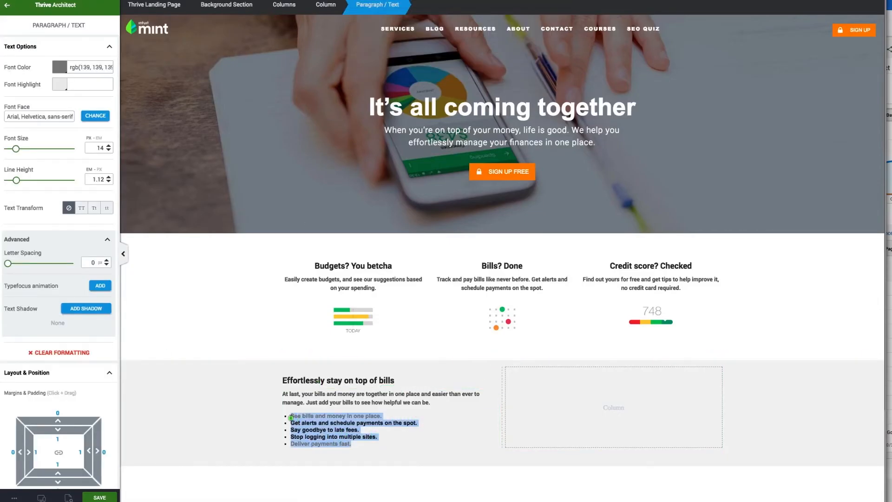
pyautogui.click(17, 181)
pyautogui.moveTo(17, 182); pyautogui.dragTo(26, 181)
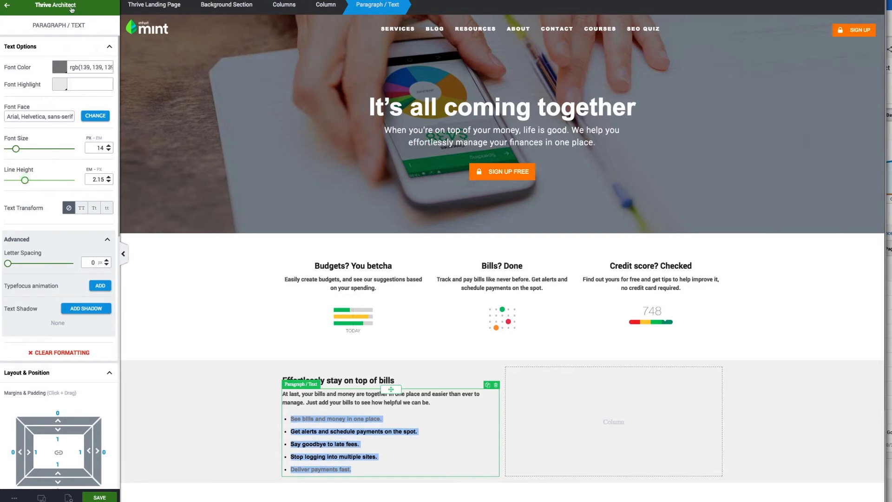
# - Compare the rebuilt bills section with the matching section on the original Mint page
pyautogui.hotkey('ctrl', 'Tab')
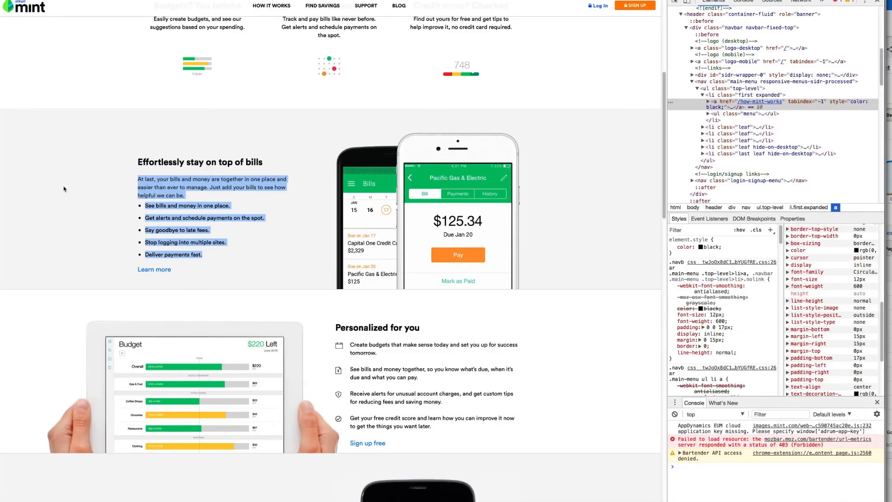
pyautogui.click(64, 188)
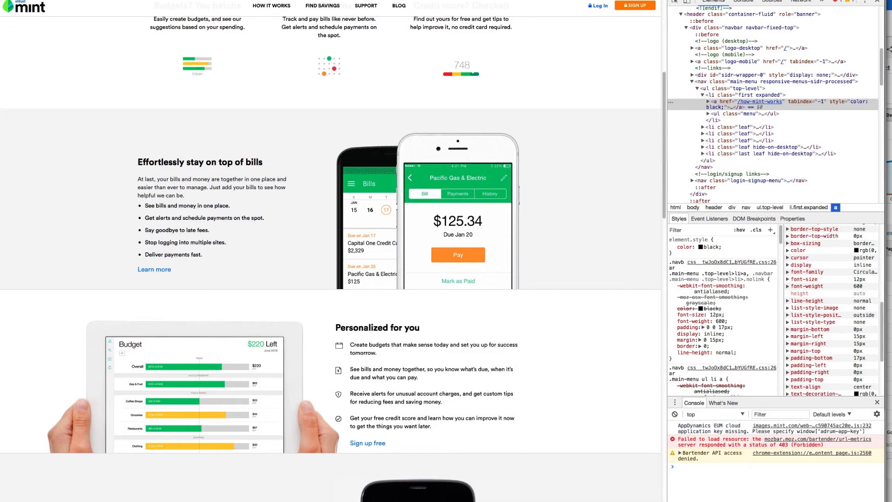
pyautogui.hotkey('ctrl', 'Tab')
pyautogui.click(174, 307)
pyautogui.click(185, 405)
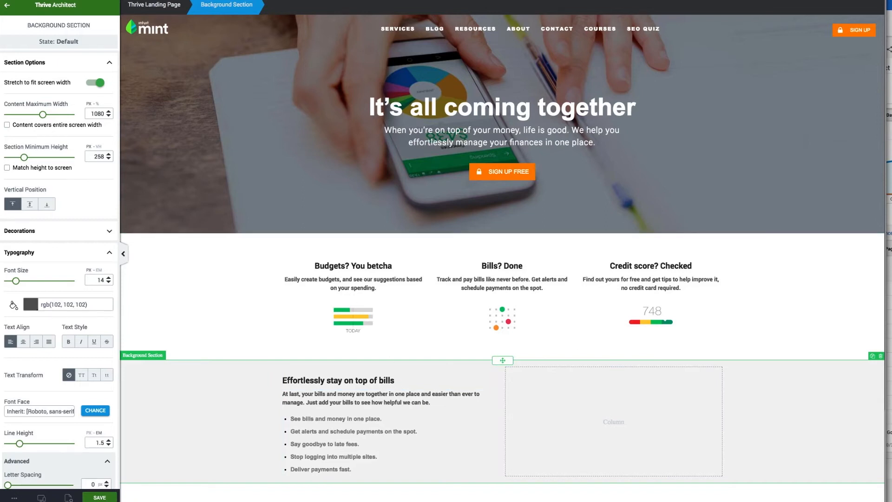
pyautogui.hotkey('ctrl', 'Tab')
pyautogui.hotkey('ctrl', 'shift', 'Tab')
# - Add an image element to the page and insert bills_module.png from the media library
pyautogui.click(13, 9)
pyautogui.moveTo(28, 120); pyautogui.dragTo(464, 372)
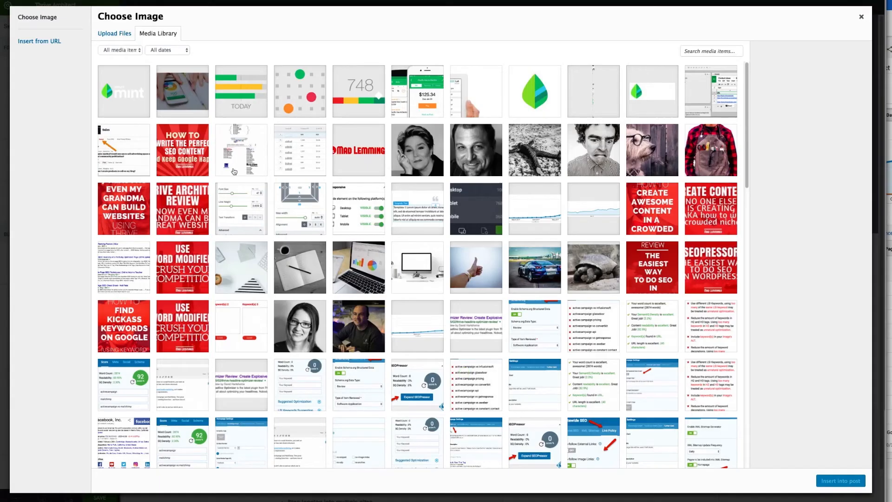
pyautogui.click(426, 98)
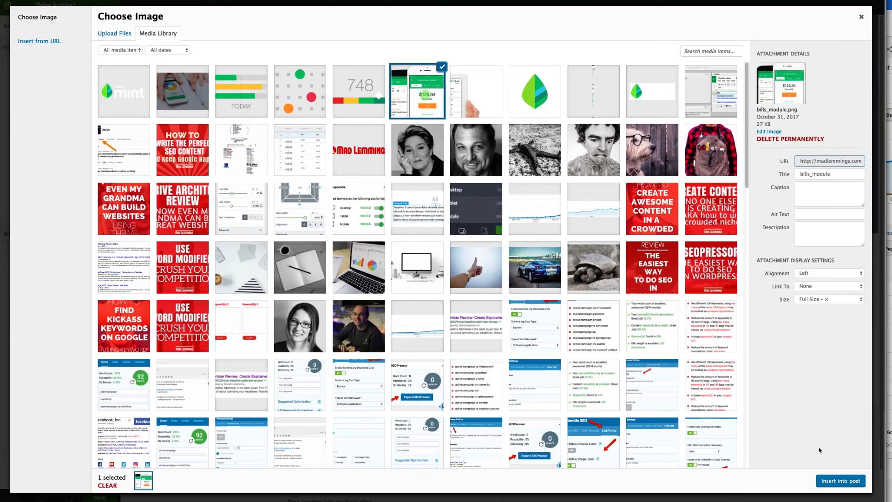
pyautogui.click(831, 480)
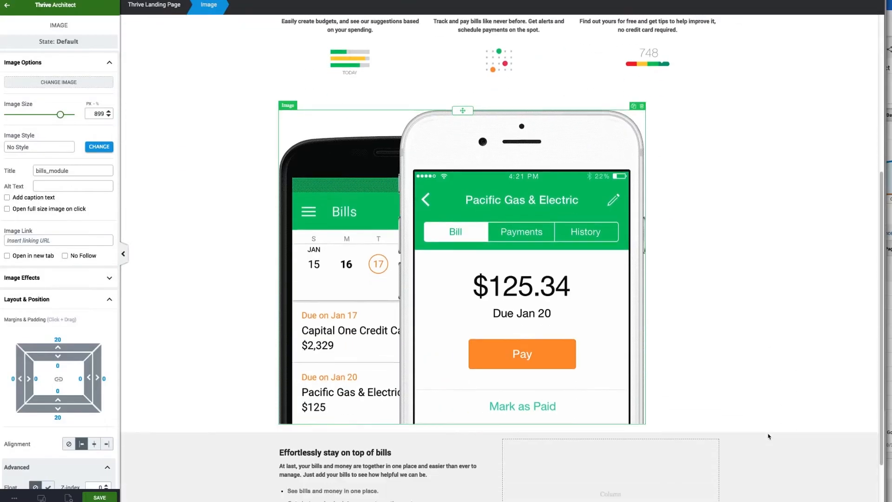
# - Move the phone image into the empty column beside the bills text and set its size to 393 px
pyautogui.click(806, 202)
pyautogui.moveTo(523, 150); pyautogui.dragTo(608, 408)
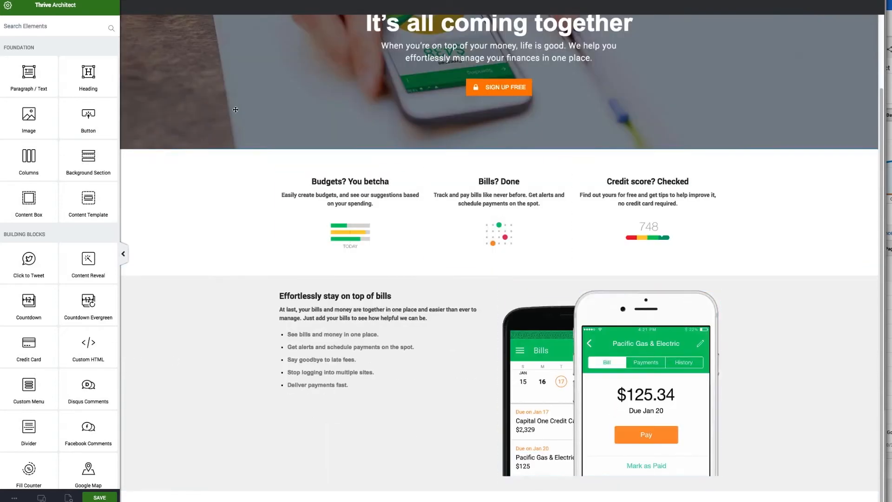
pyautogui.click(598, 333)
pyautogui.moveTo(72, 116); pyautogui.dragTo(54, 122)
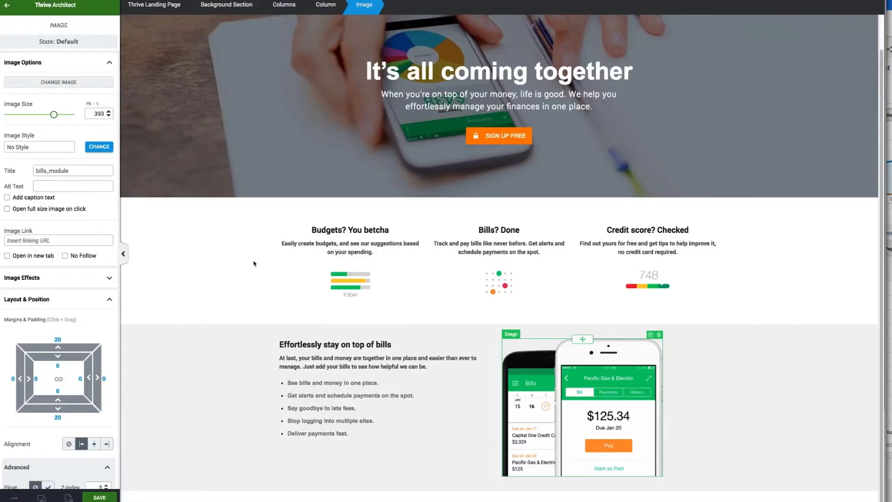
# - Set the vertical position of the columns in the bills section to bottom
pyautogui.click(306, 341)
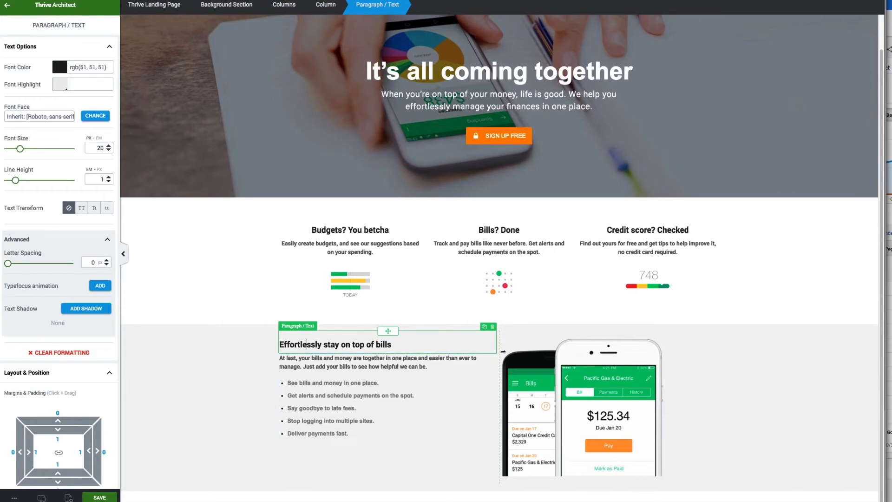
pyautogui.click(508, 330)
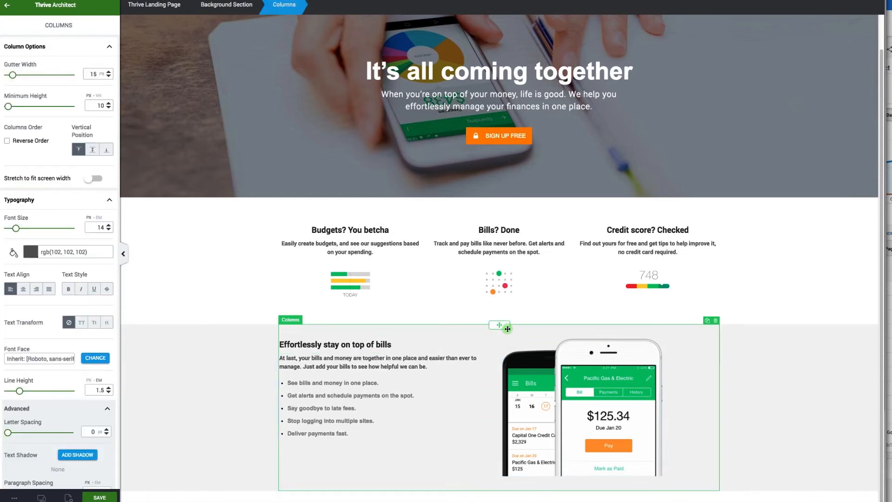
pyautogui.click(108, 149)
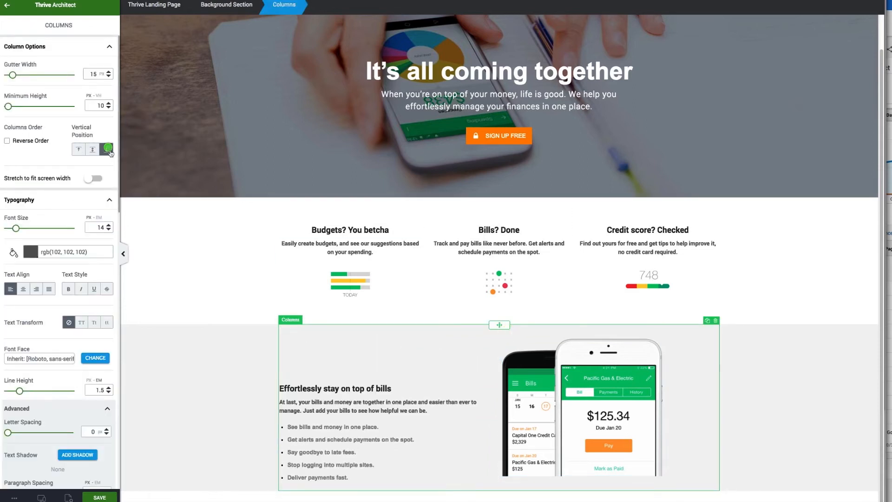
# - Set the bottom margin of the bills paragraph and bullet list to 21
pyautogui.scroll(-3, 106, 179)
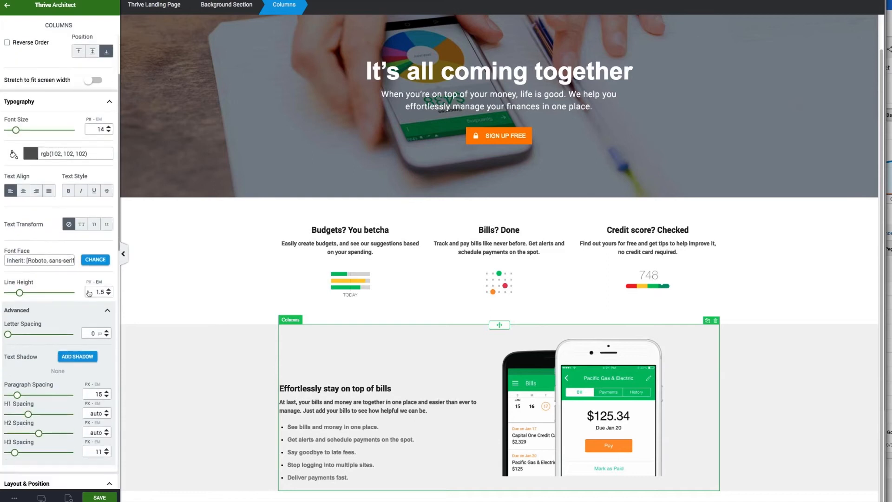
pyautogui.click(406, 444)
pyautogui.scroll(-2, 62, 400)
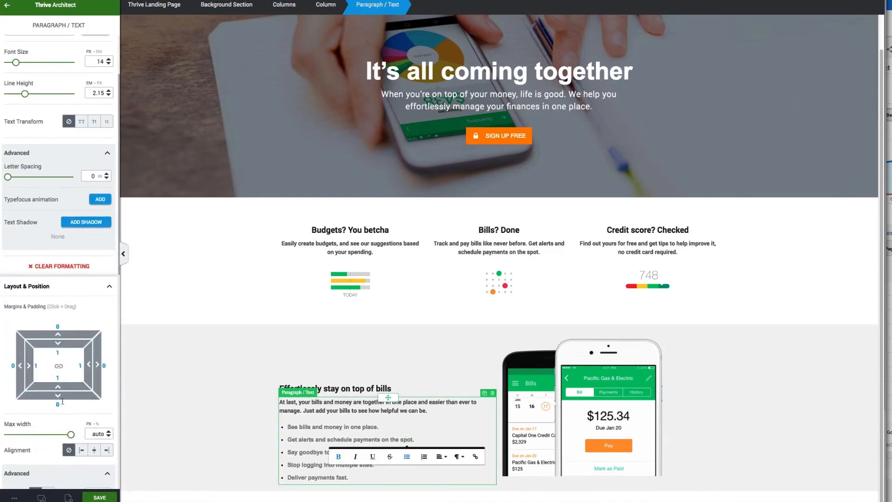
pyautogui.moveTo(62, 398); pyautogui.dragTo(64, 414)
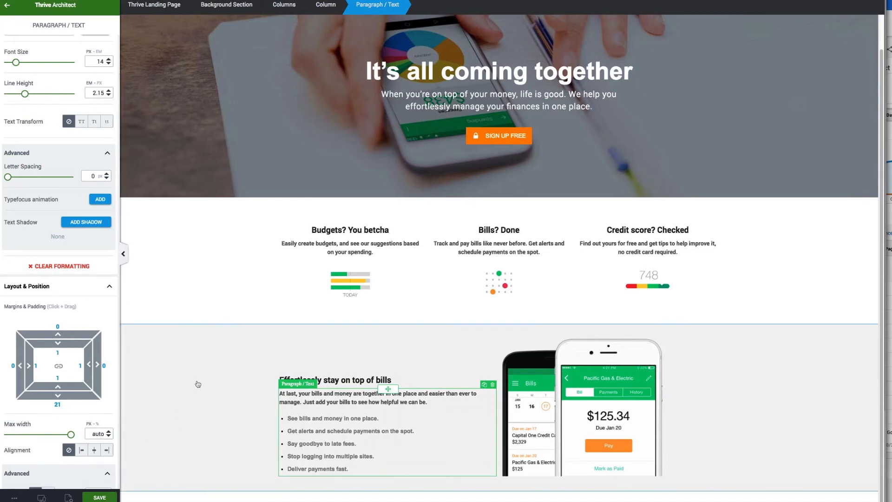
pyautogui.click(197, 270)
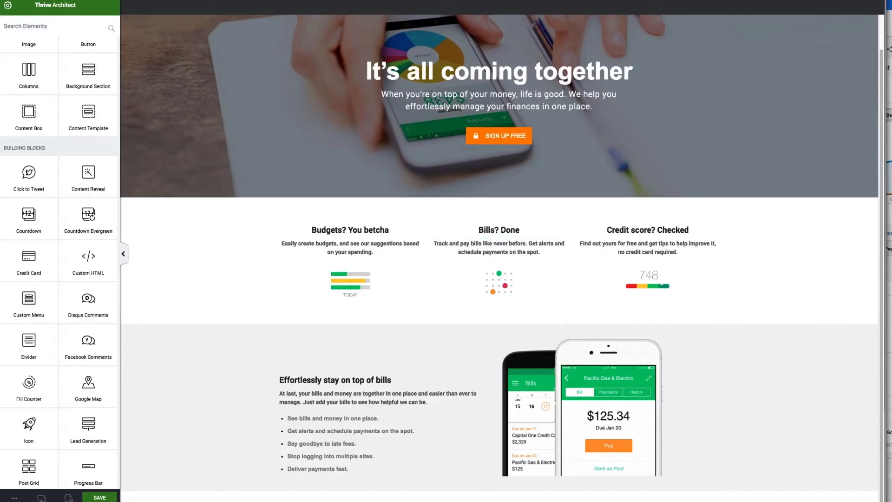
# - Set the bottom margin of the phone image to 0
pyautogui.click(583, 433)
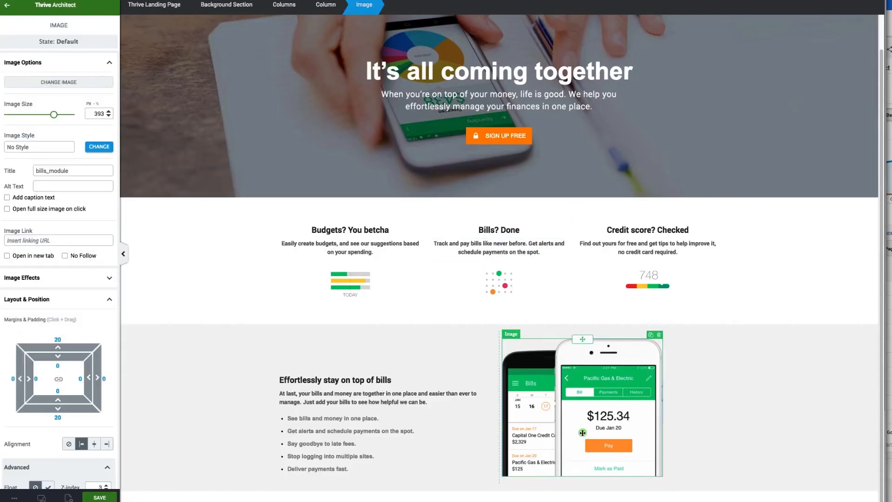
pyautogui.scroll(-1, 65, 424)
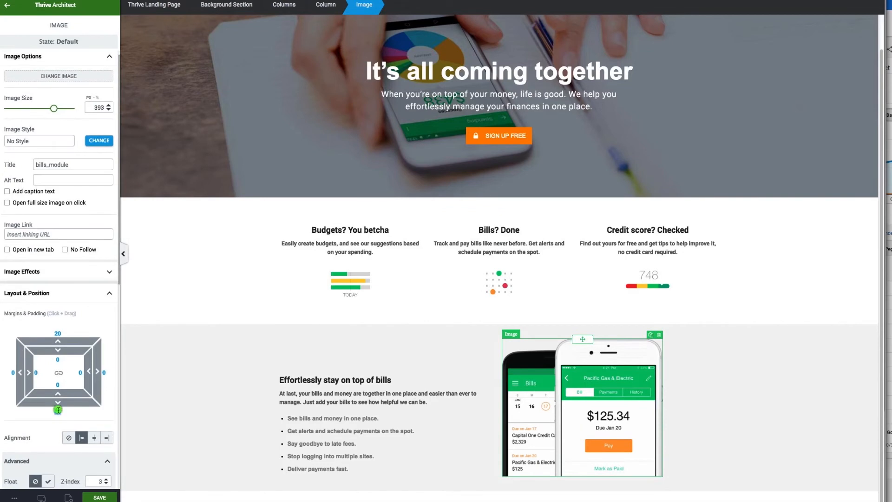
pyautogui.write('0')
# - Set the bottom padding of the columns in the bills section to 0
pyautogui.click(382, 354)
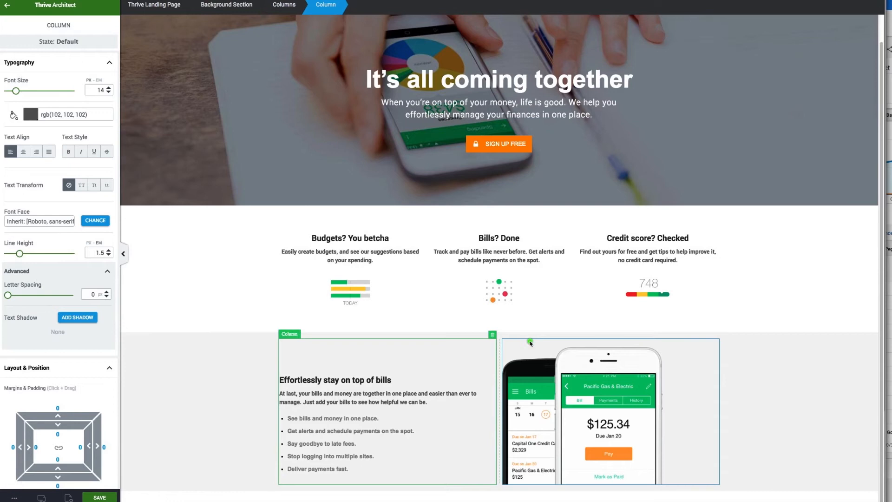
pyautogui.click(530, 342)
pyautogui.click(284, 4)
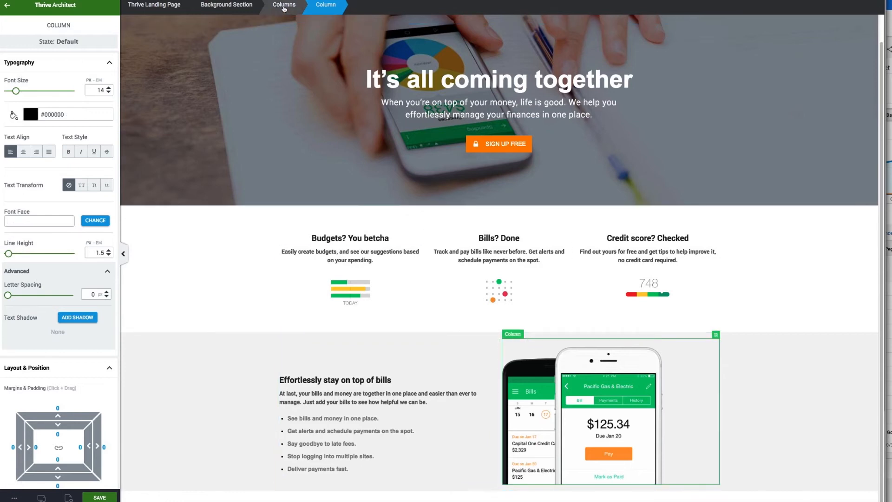
pyautogui.scroll(-5, 40, 309)
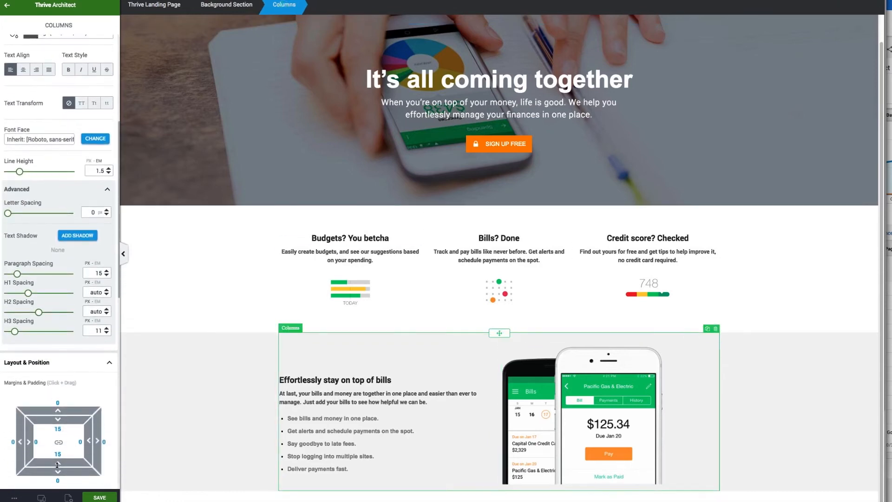
pyautogui.click(58, 454)
pyautogui.write('0')
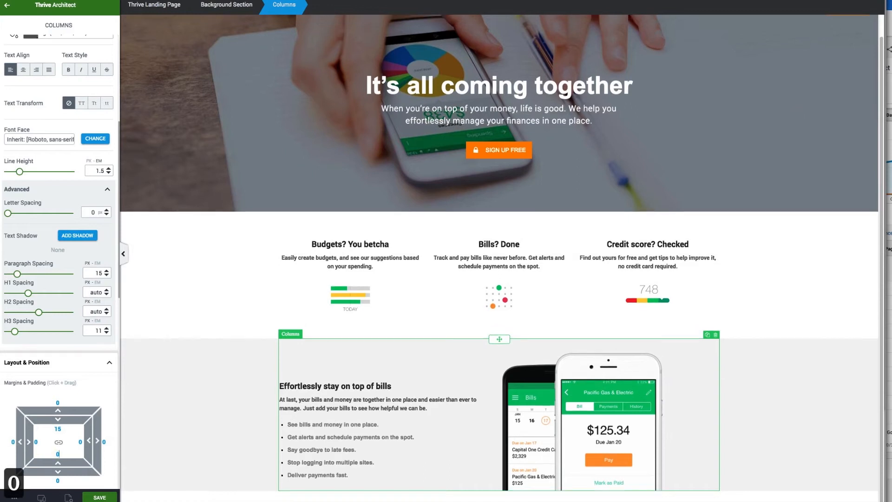
# - Add a background section directly below the bills section and stretch it to fit the screen width
pyautogui.click(159, 499)
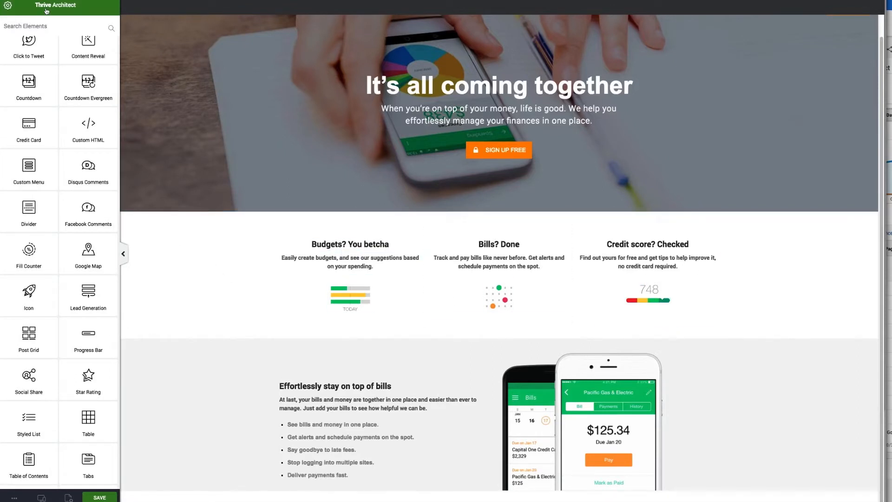
pyautogui.scroll(6, 89, 211)
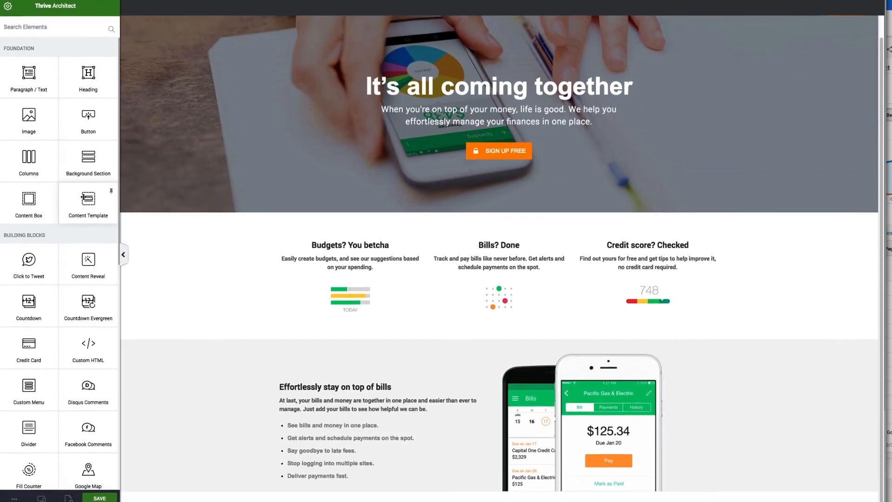
pyautogui.moveTo(89, 158); pyautogui.dragTo(293, 199)
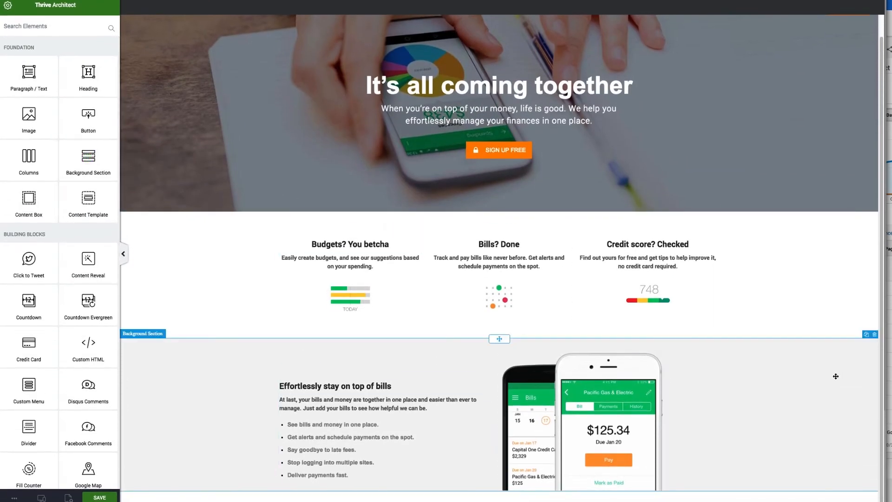
pyautogui.click(808, 286)
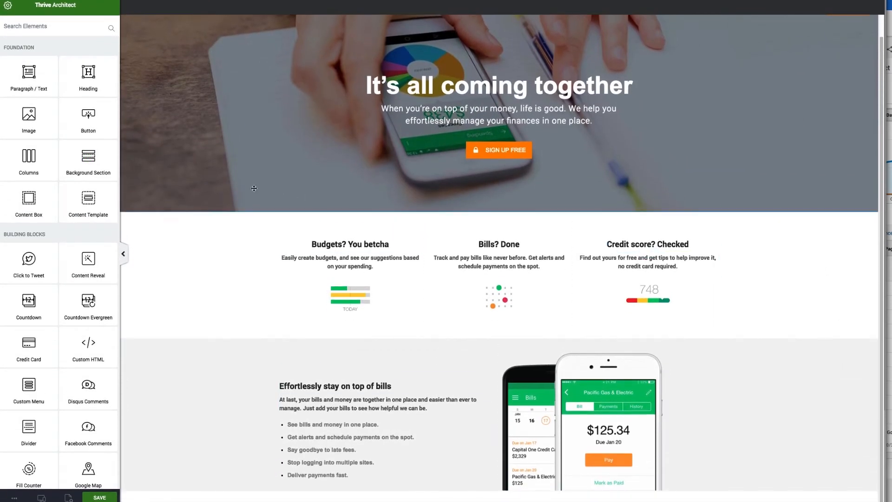
pyautogui.moveTo(90, 156); pyautogui.dragTo(292, 280)
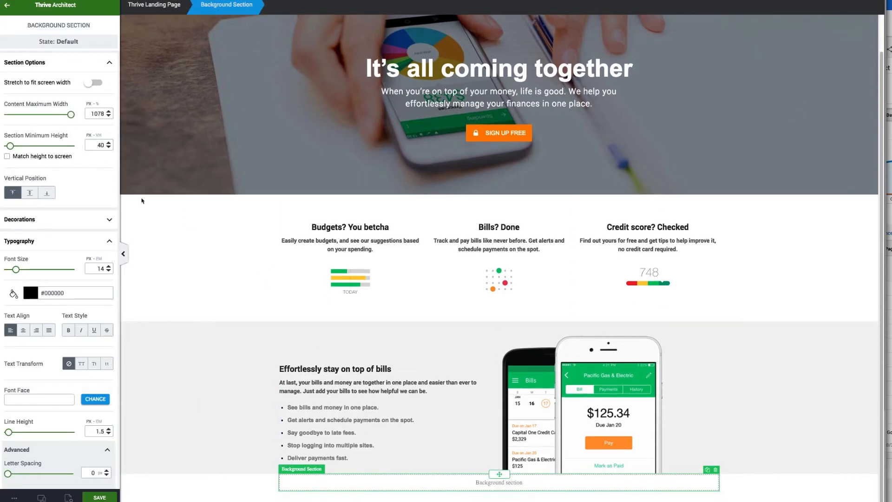
pyautogui.click(95, 83)
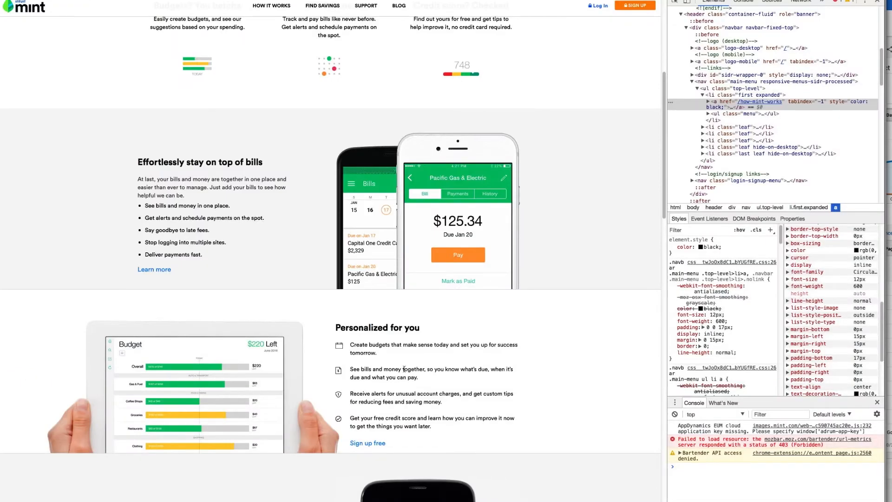
# - Check the original Mint page's Personalized for you section and add banner-tablet-white-budget.jpg as the new section's background image layer with Stretch display
pyautogui.scroll(1, 371, 395)
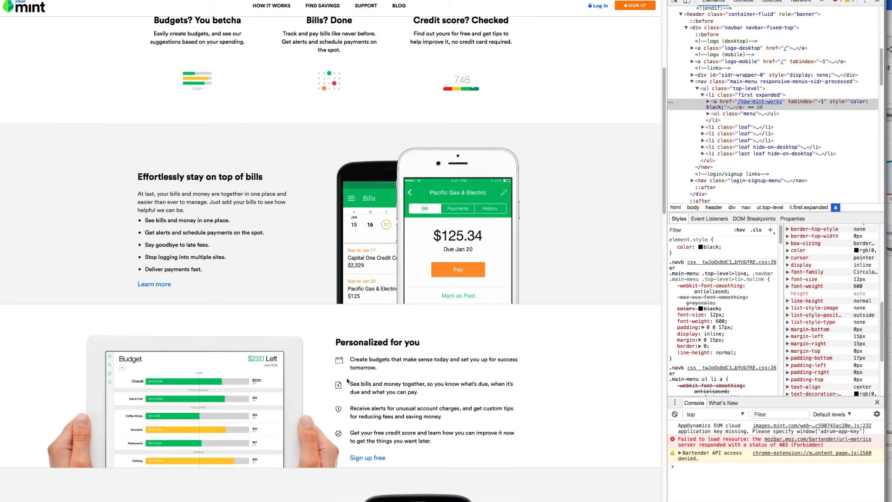
pyautogui.scroll(-3, 347, 381)
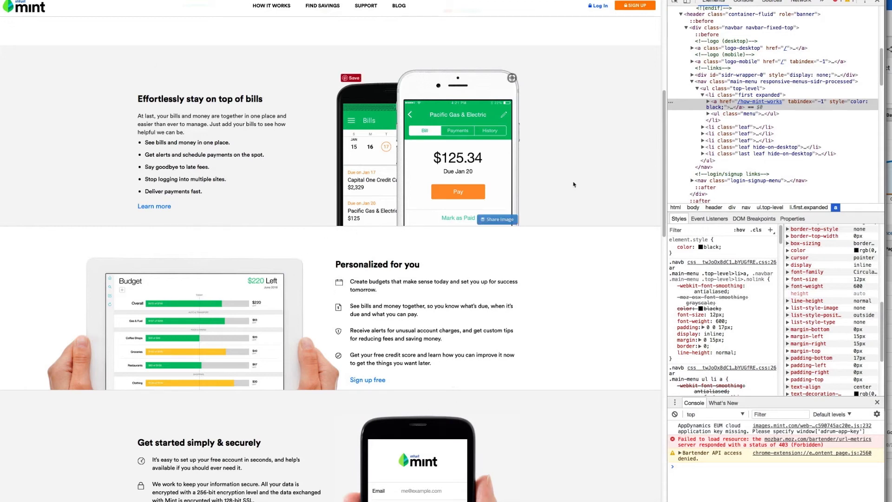
pyautogui.moveTo(667, 152); pyautogui.dragTo(683, 163)
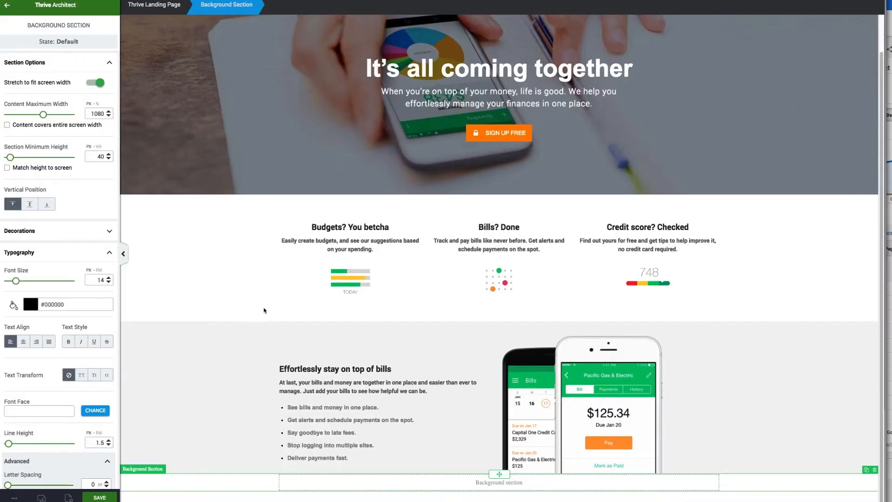
pyautogui.scroll(-12, 46, 348)
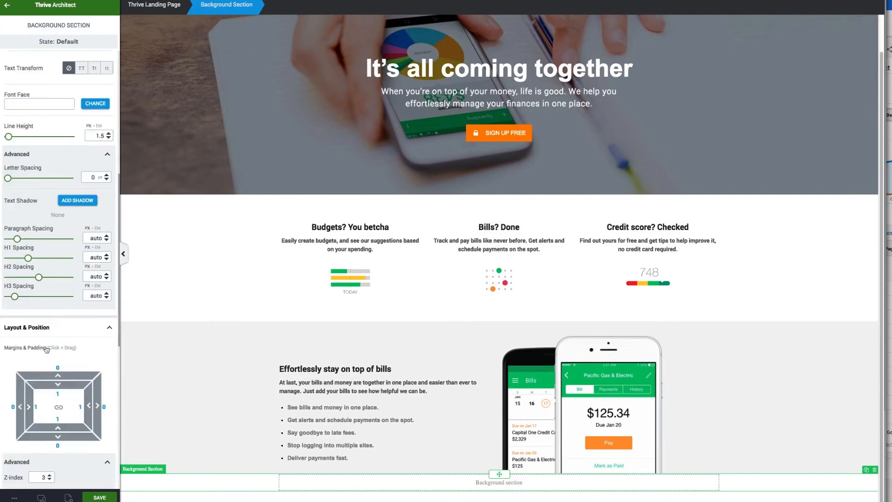
pyautogui.scroll(-1, 46, 348)
pyautogui.click(71, 185)
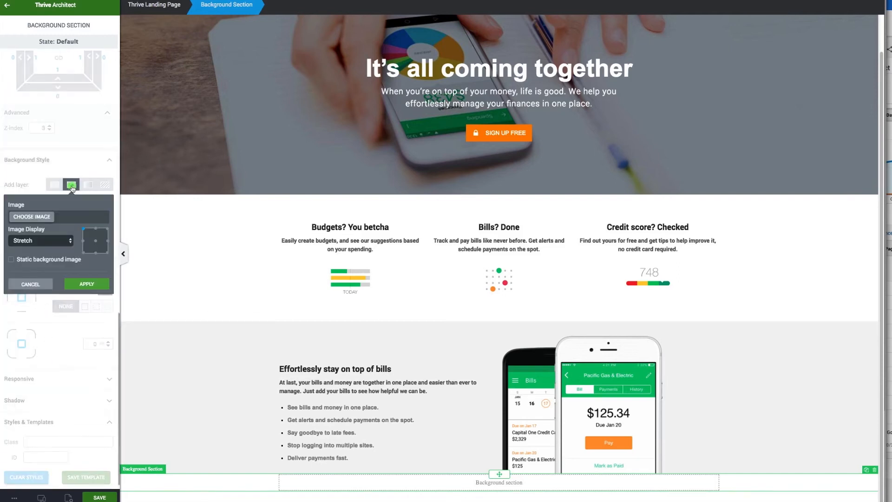
pyautogui.click(46, 218)
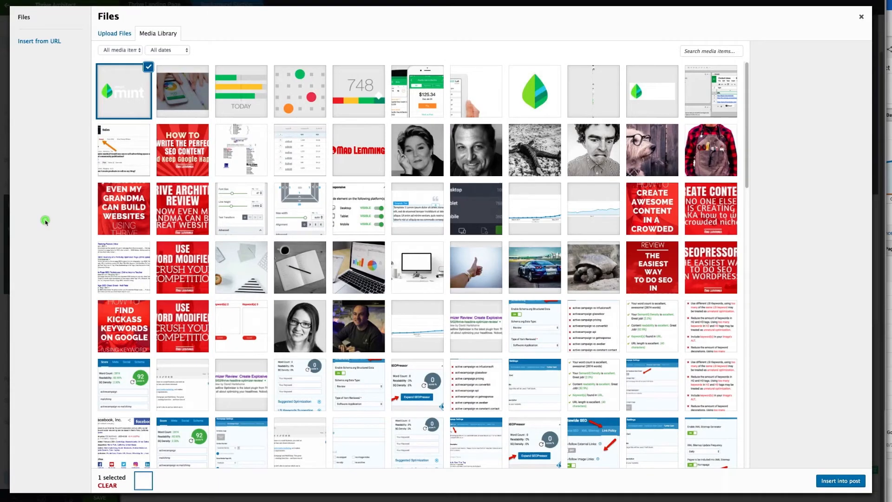
pyautogui.click(468, 91)
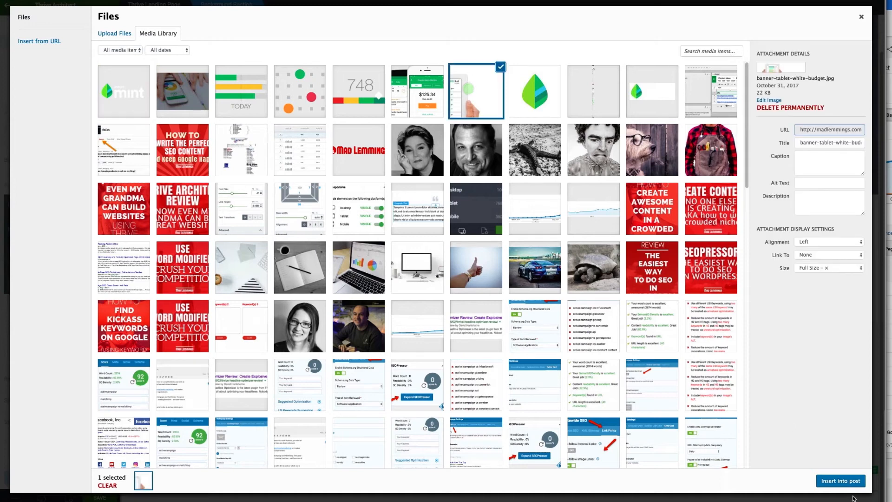
pyautogui.click(841, 480)
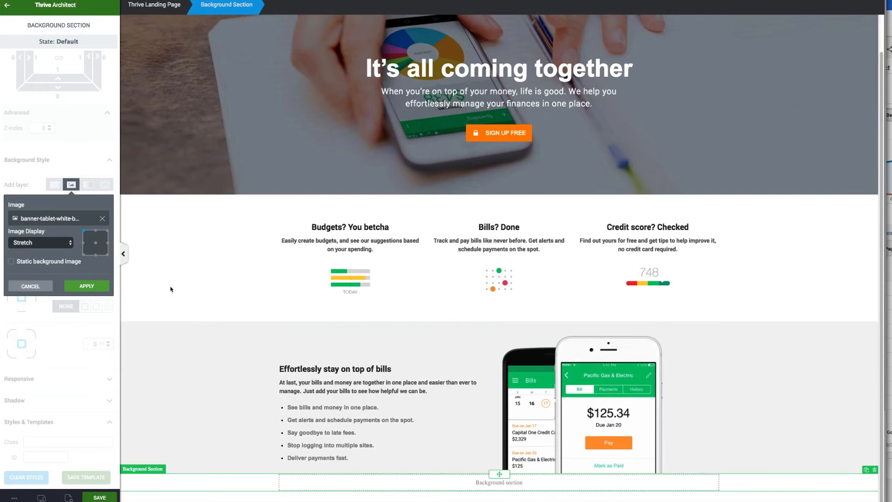
pyautogui.click(87, 286)
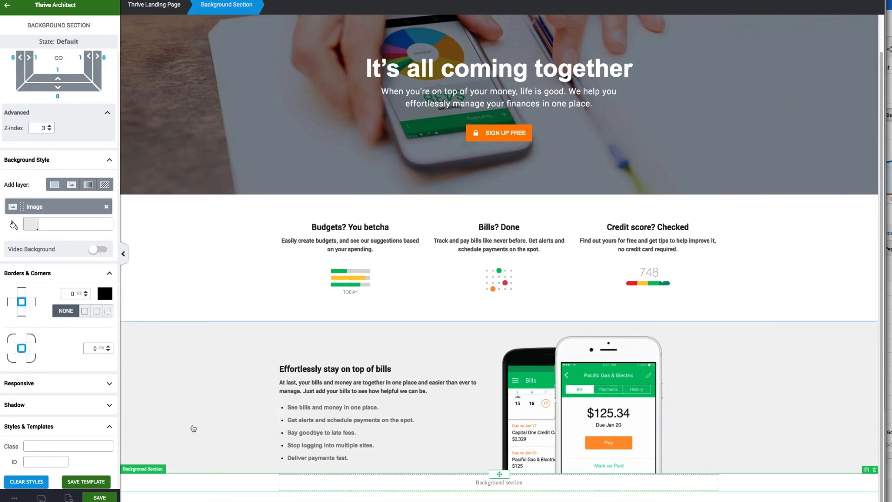
# - Save the landing page and reload the editor
pyautogui.click(111, 498)
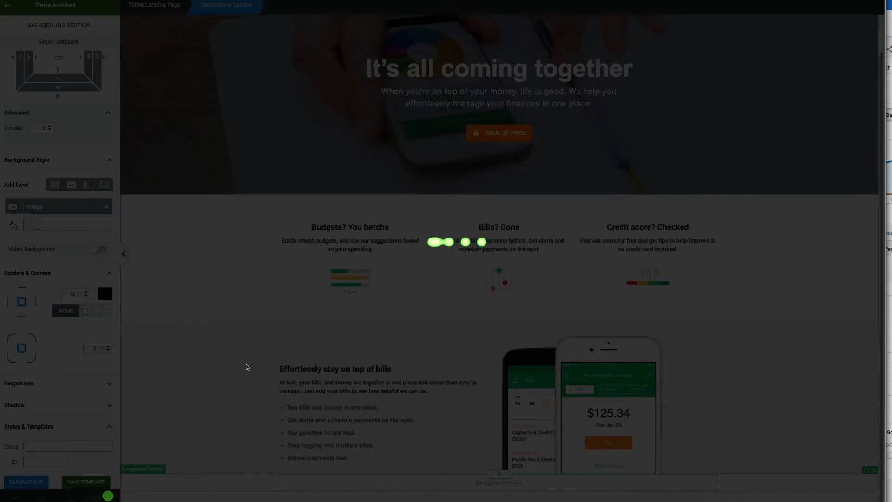
pyautogui.press('super+r')
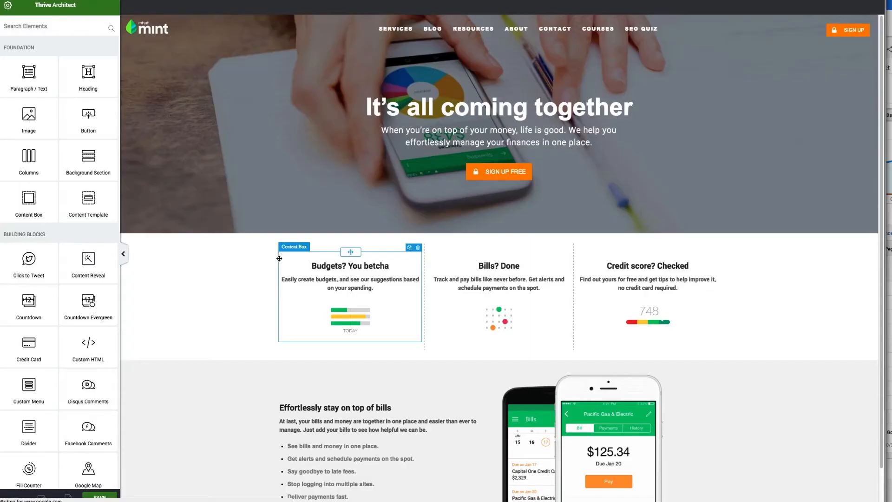
pyautogui.scroll(-1, 284, 247)
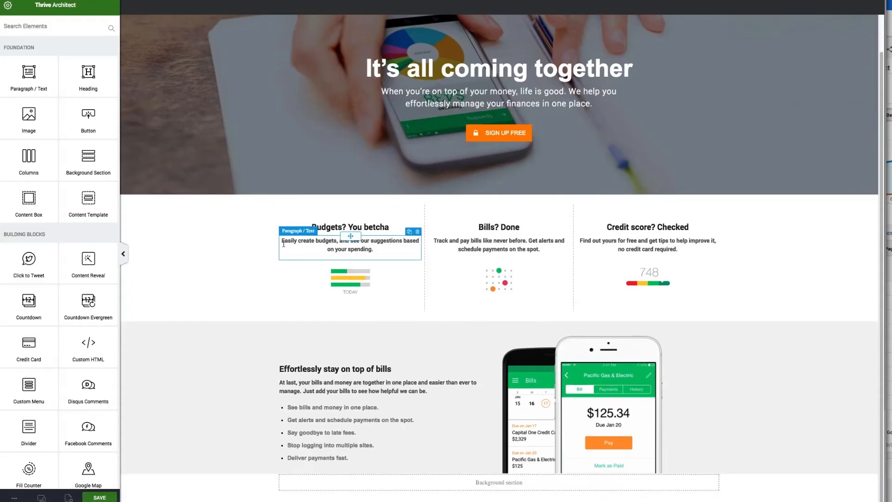
# - Set the minimum height of the new tablet background section to 380 px
pyautogui.click(324, 482)
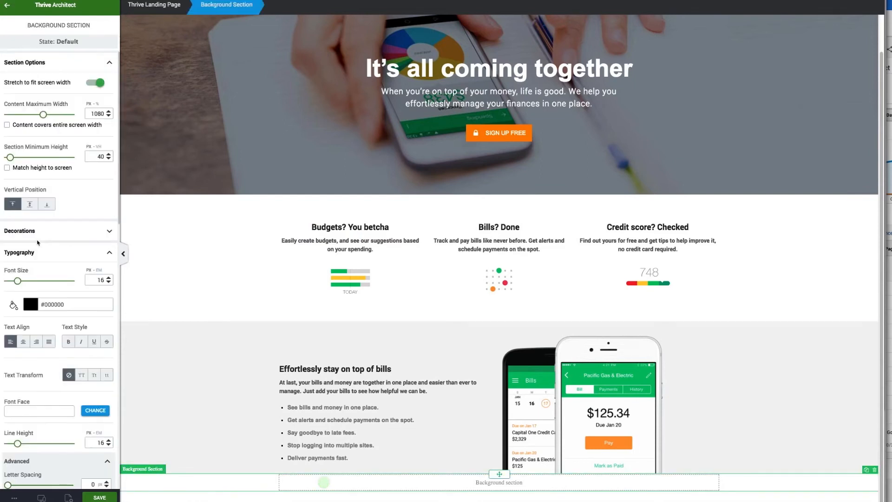
pyautogui.scroll(-10, 38, 241)
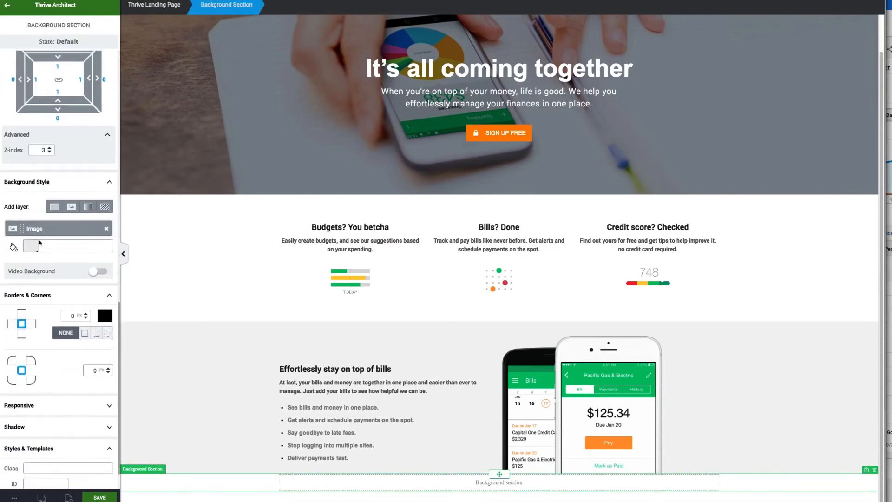
pyautogui.scroll(-1, 41, 232)
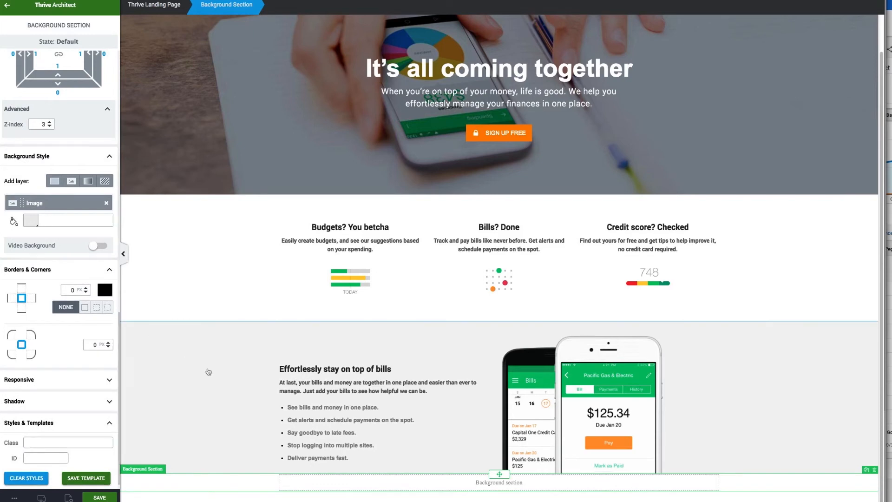
pyautogui.scroll(11, 28, 233)
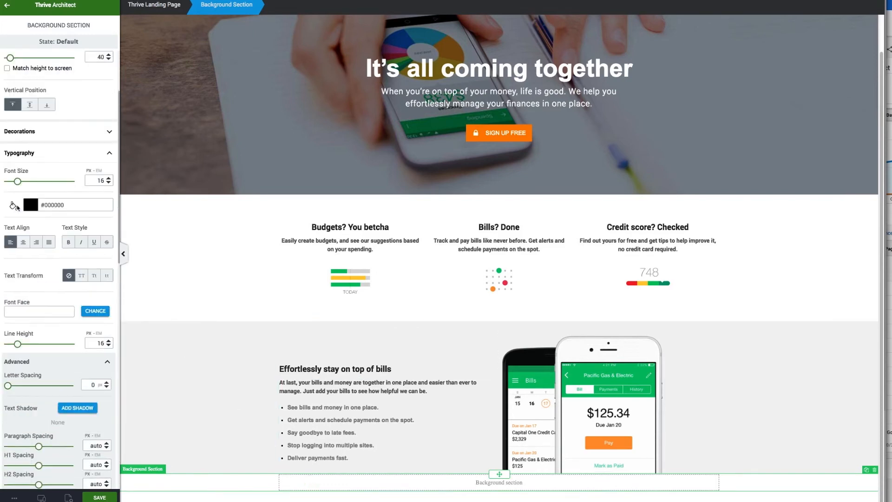
pyautogui.moveTo(11, 157); pyautogui.dragTo(33, 158)
pyautogui.scroll(-3, 268, 239)
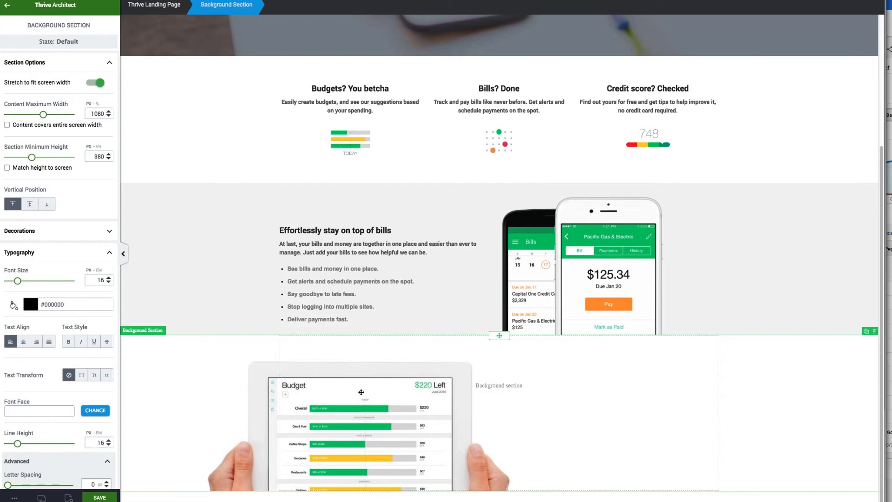
pyautogui.moveTo(886, 270)
pyautogui.mouseDown()
pyautogui.moveTo(599, 282)
pyautogui.moveTo(880, 286)
pyautogui.mouseUp()
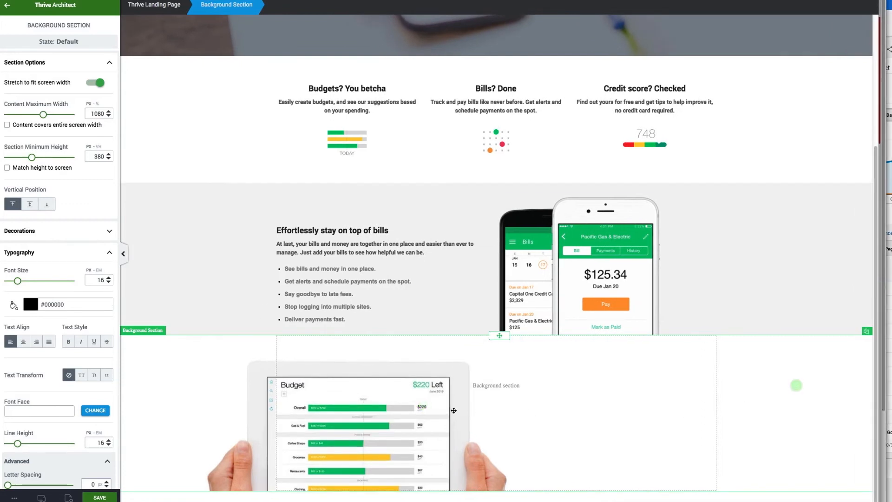
# - Try the middle-left anchor position for the tablet background image
pyautogui.scroll(-10, 76, 318)
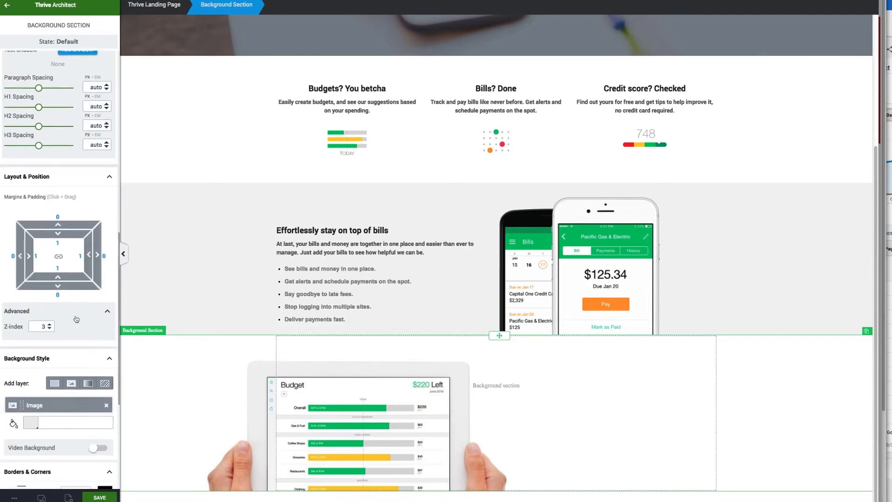
pyautogui.scroll(-5, 76, 319)
pyautogui.click(67, 196)
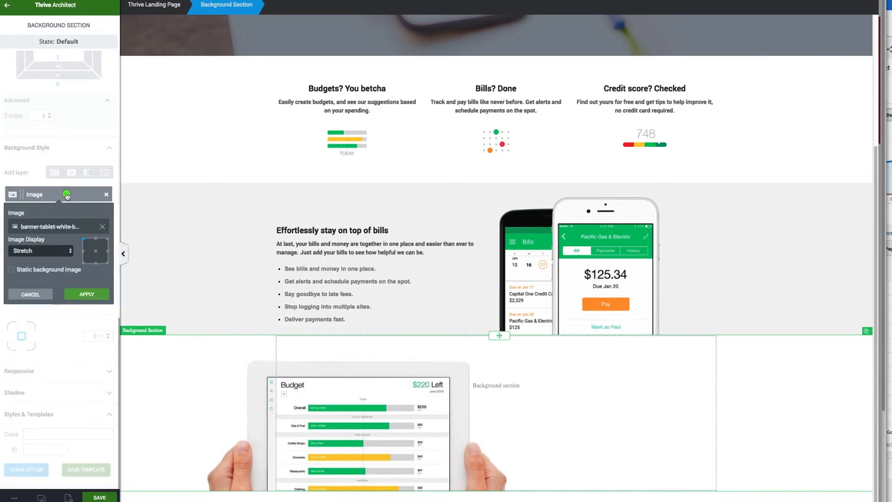
pyautogui.click(83, 251)
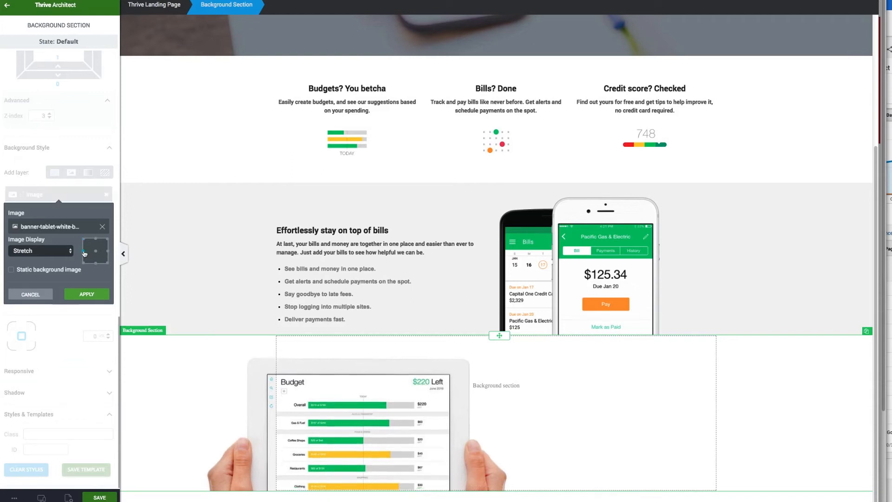
pyautogui.click(85, 294)
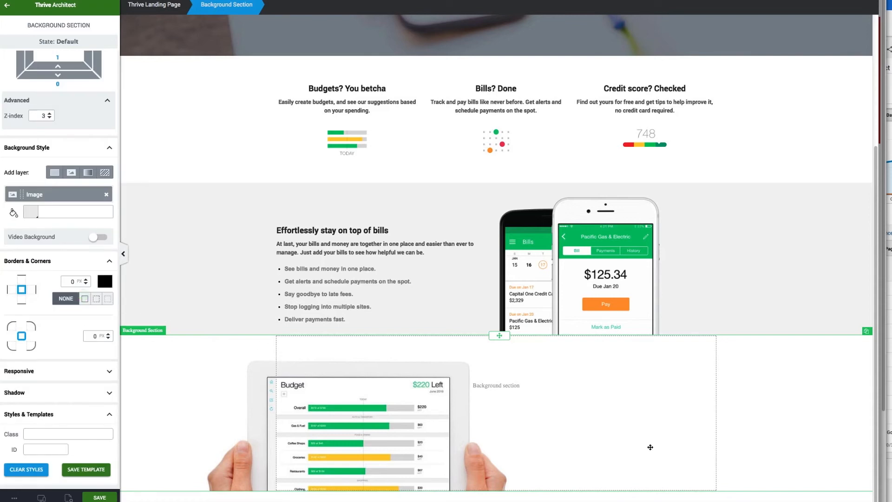
# - Add a content box inside the tablet background section
pyautogui.scroll(15, 34, 142)
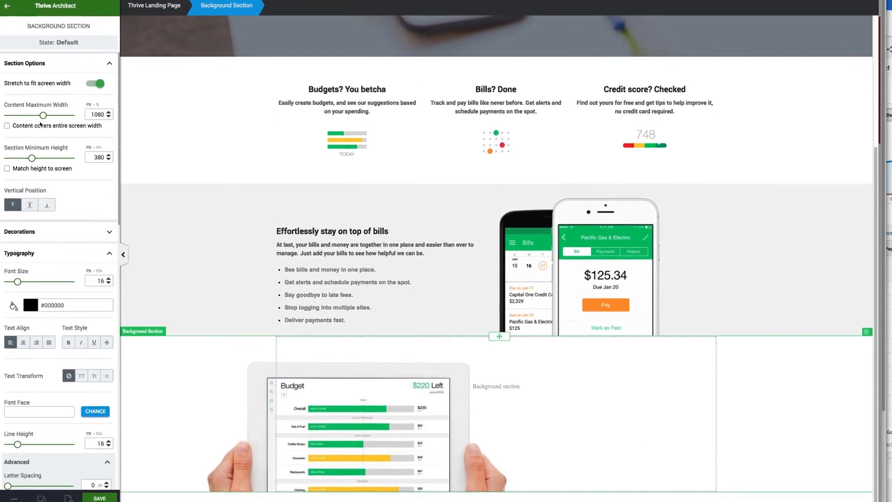
pyautogui.click(44, 11)
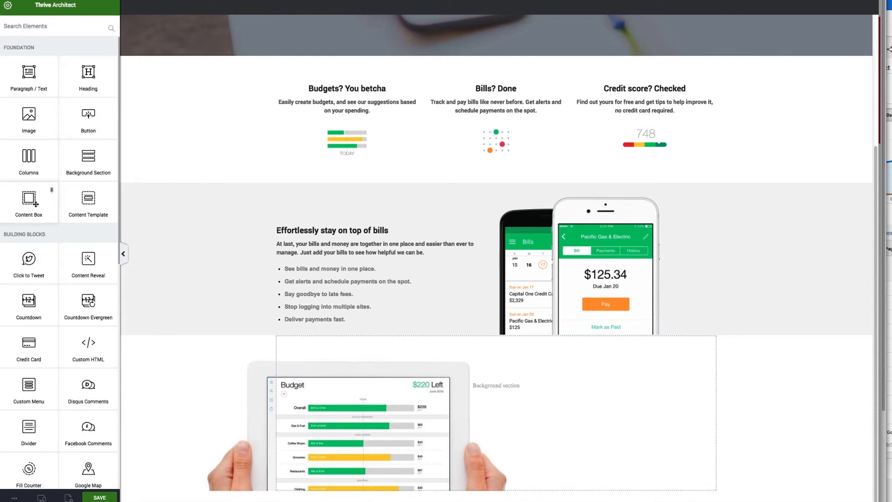
pyautogui.moveTo(29, 199); pyautogui.dragTo(503, 400)
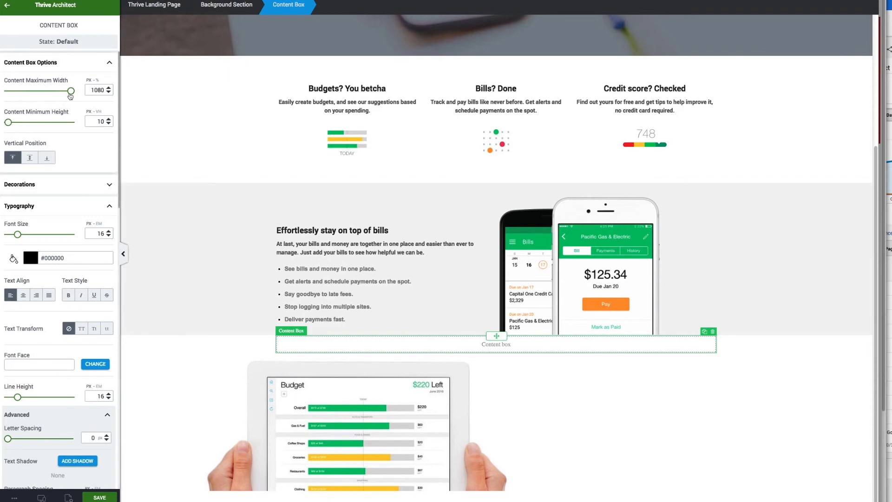
# - Size the content box to a 580 px maximum width and 271 px minimum height, aligned to the right
pyautogui.moveTo(71, 92); pyautogui.dragTo(39, 92)
pyautogui.scroll(-6, 50, 230)
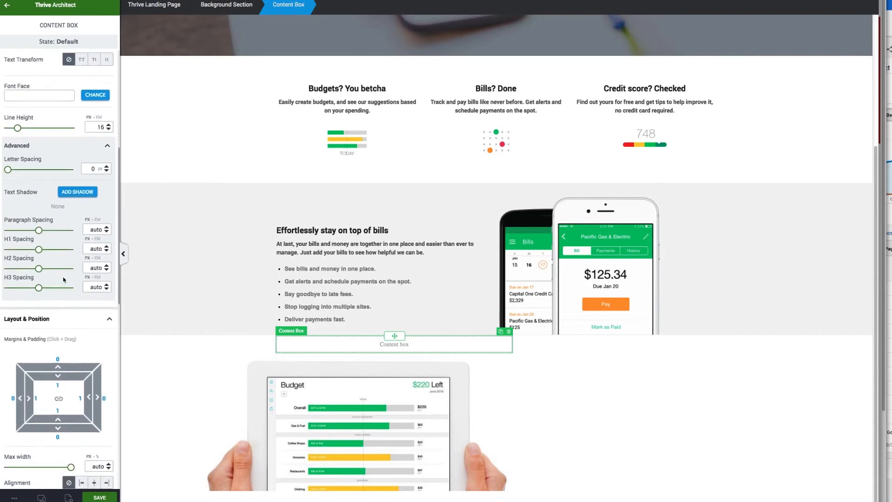
pyautogui.scroll(-5, 63, 279)
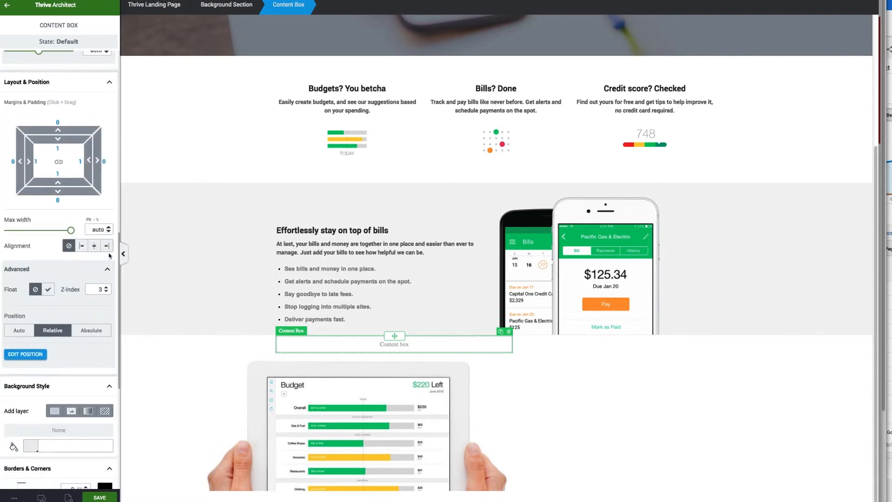
pyautogui.click(107, 246)
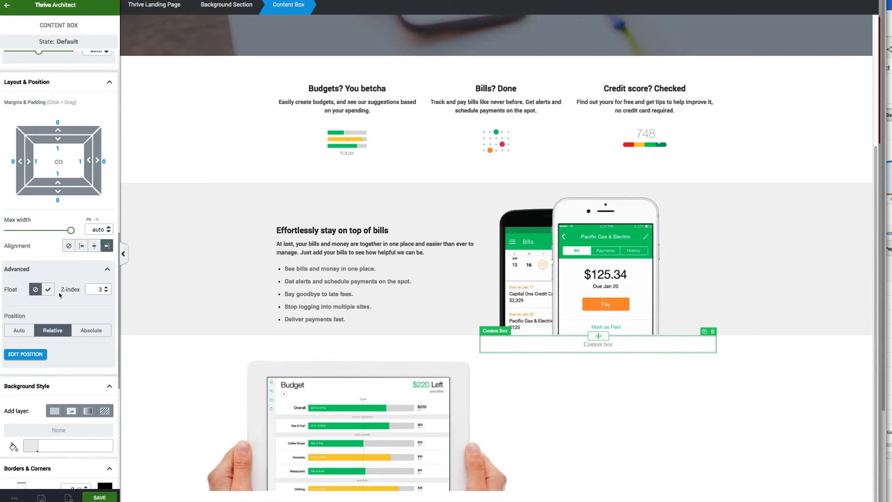
pyautogui.scroll(10, 52, 242)
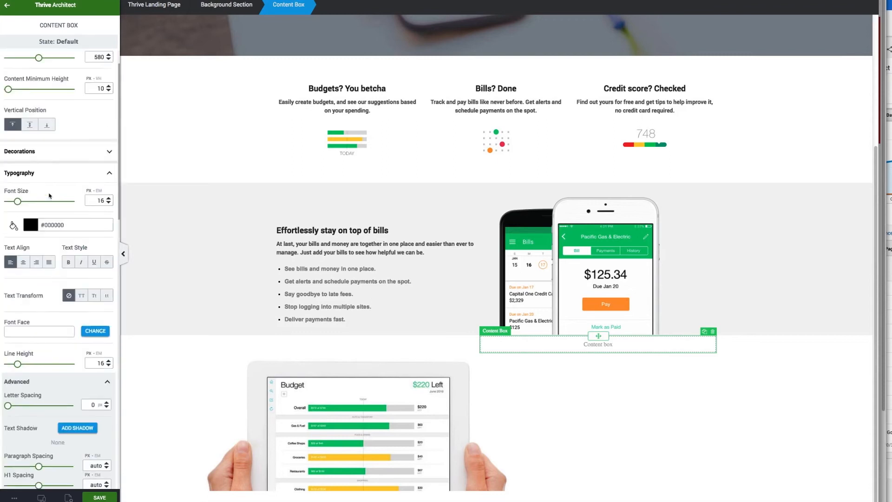
pyautogui.moveTo(9, 123); pyautogui.dragTo(26, 125)
# - Duplicate the 'Effortlessly stay on top of bills' heading and move the copy into the content box beside the tablet
pyautogui.click(393, 229)
pyautogui.click(481, 212)
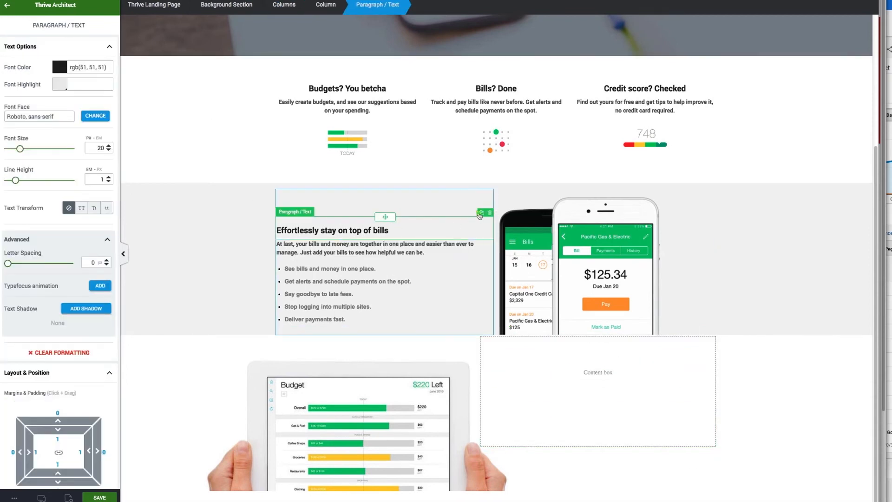
pyautogui.moveTo(385, 217); pyautogui.dragTo(543, 406)
# - Duplicate the bills paragraph with its bulleted list and place the copy below the heading in the content box
pyautogui.click(338, 251)
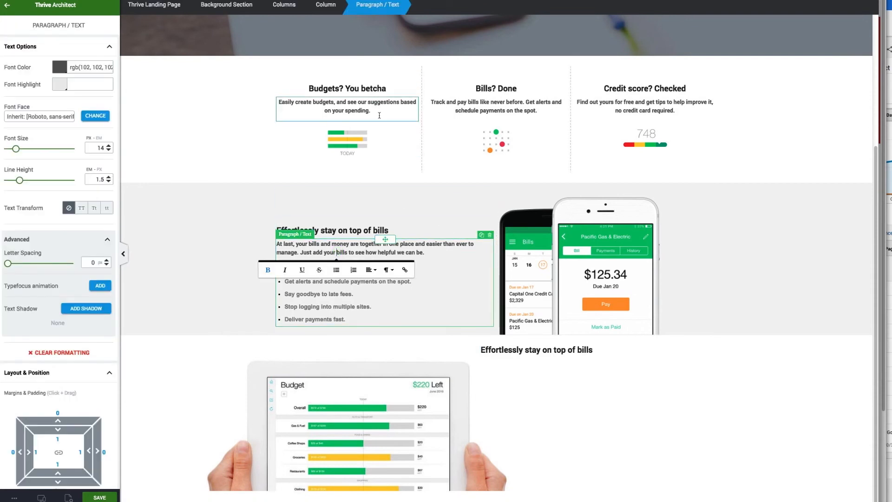
pyautogui.click(482, 235)
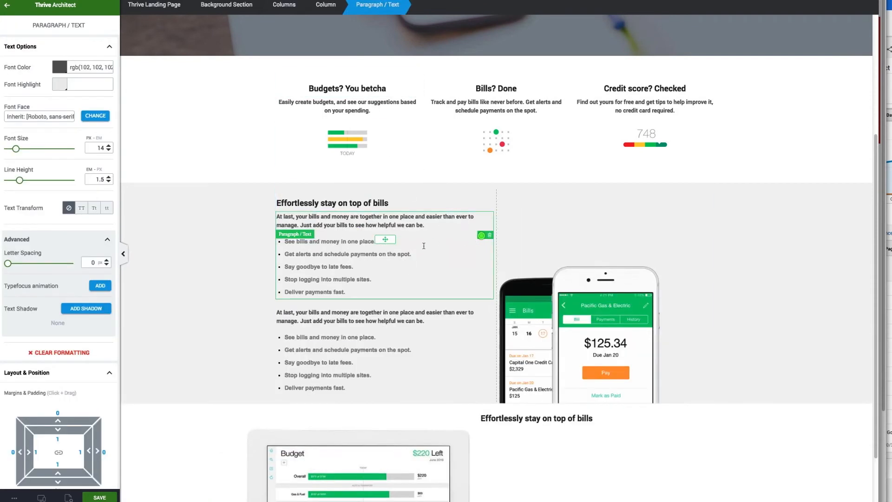
pyautogui.moveTo(390, 241); pyautogui.dragTo(517, 425)
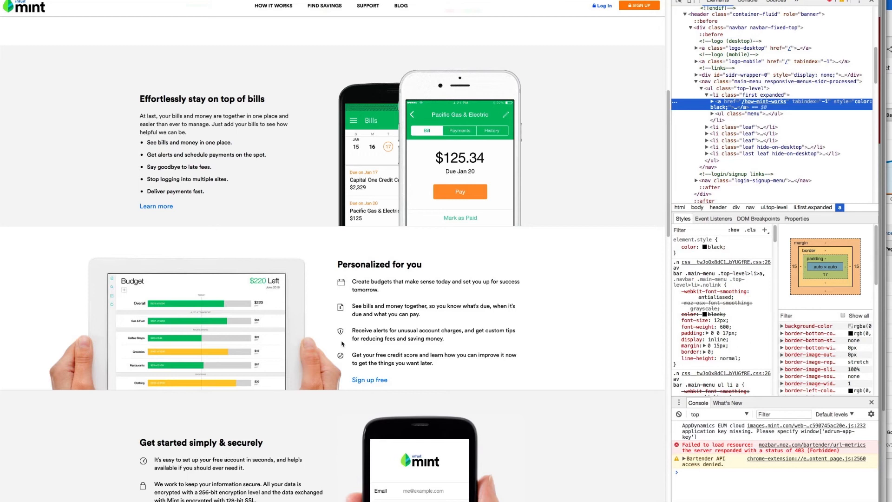
# - Delete the bullet items under the copied paragraph in the content box, using the original Mint page as reference
pyautogui.scroll(-1, 357, 327)
pyautogui.scroll(2, 357, 327)
pyautogui.scroll(-2, 357, 327)
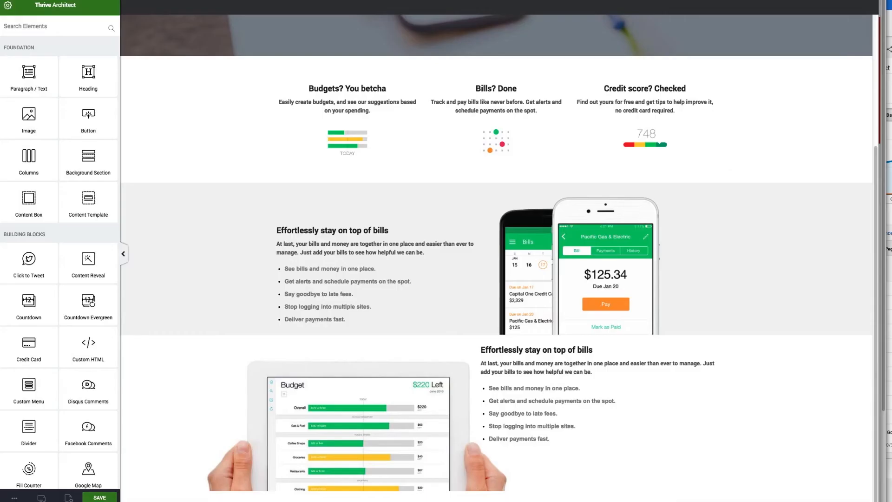
pyautogui.moveTo(562, 439); pyautogui.dragTo(486, 388)
pyautogui.press('BackSpace')
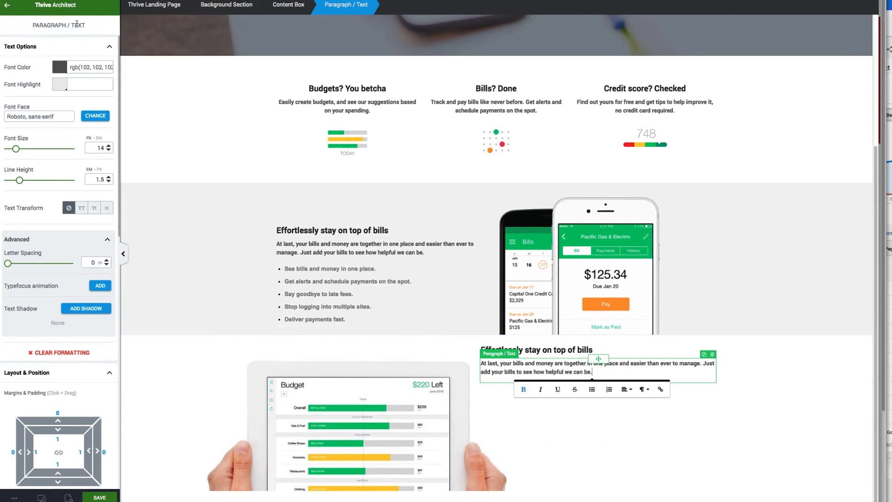
# - Add a Styled List element and place it below the paragraph in the content box beside the tablet
pyautogui.click(70, 10)
pyautogui.moveTo(26, 195); pyautogui.dragTo(434, 355)
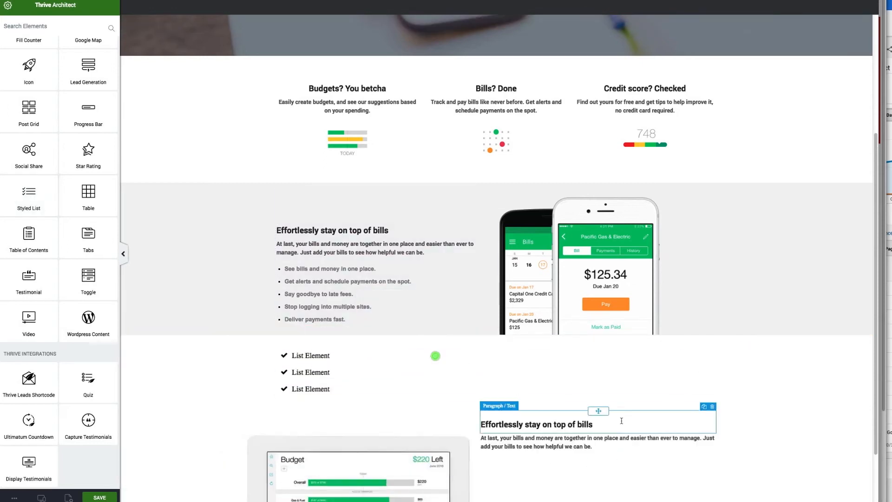
pyautogui.moveTo(500, 327); pyautogui.dragTo(562, 430)
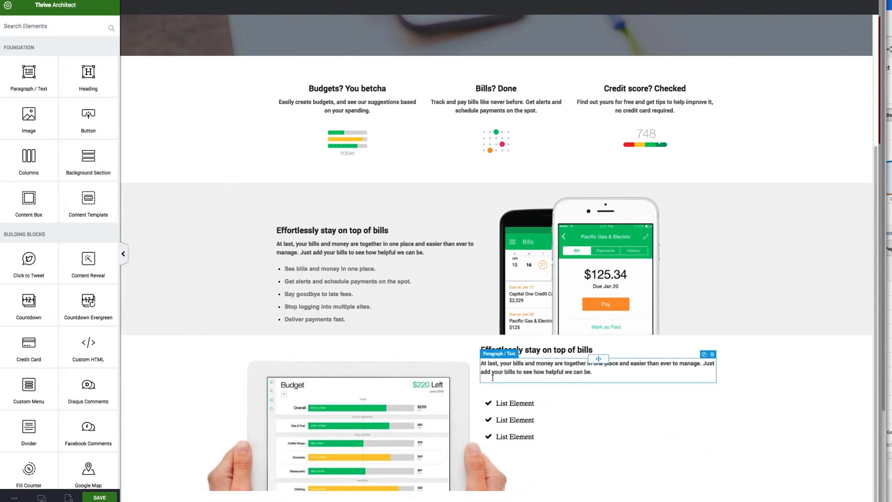
# - Reduce the content box's maximum width to 529 px
pyautogui.click(571, 445)
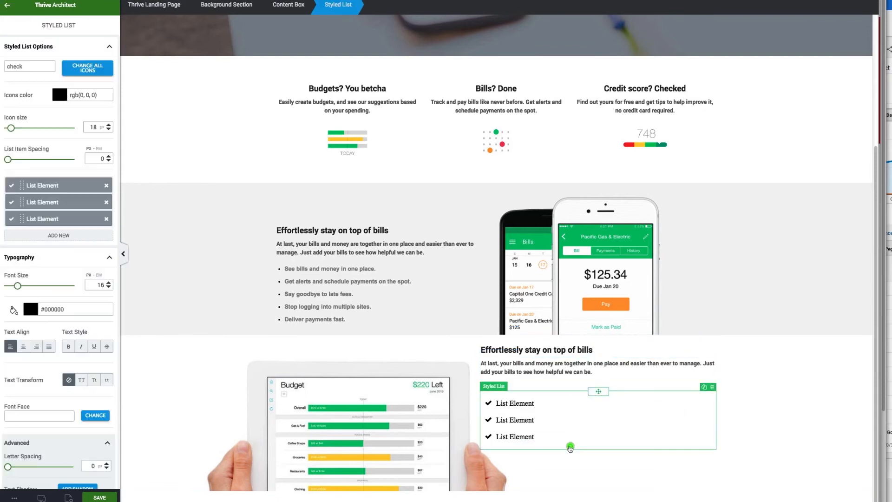
pyautogui.click(288, 5)
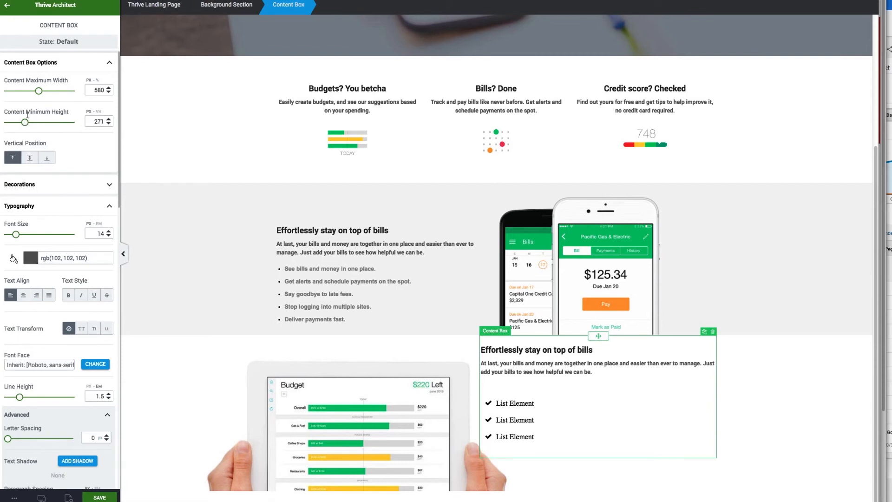
pyautogui.moveTo(43, 94); pyautogui.dragTo(36, 94)
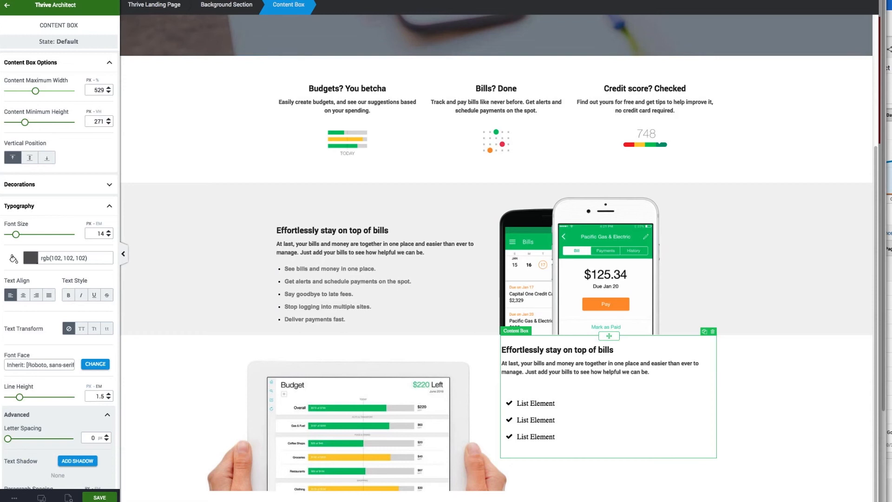
# - Change the styled list's icon color to dark grey, rgb(85, 84, 84)
pyautogui.click(558, 447)
pyautogui.click(59, 94)
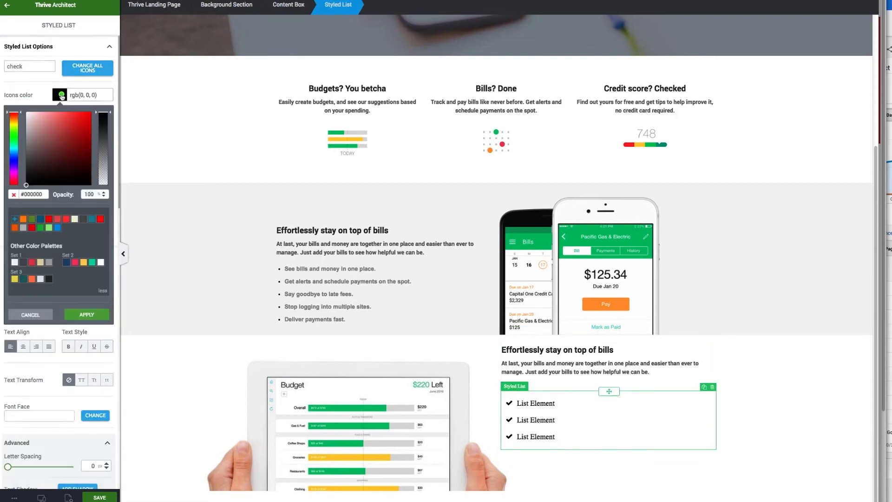
pyautogui.click(25, 161)
pyautogui.moveTo(26, 177); pyautogui.dragTo(28, 163)
pyautogui.click(97, 314)
# - Replace the first list item's check icon with the calendar-o icon, searching the icon library for 'cal'
pyautogui.click(596, 423)
pyautogui.click(576, 403)
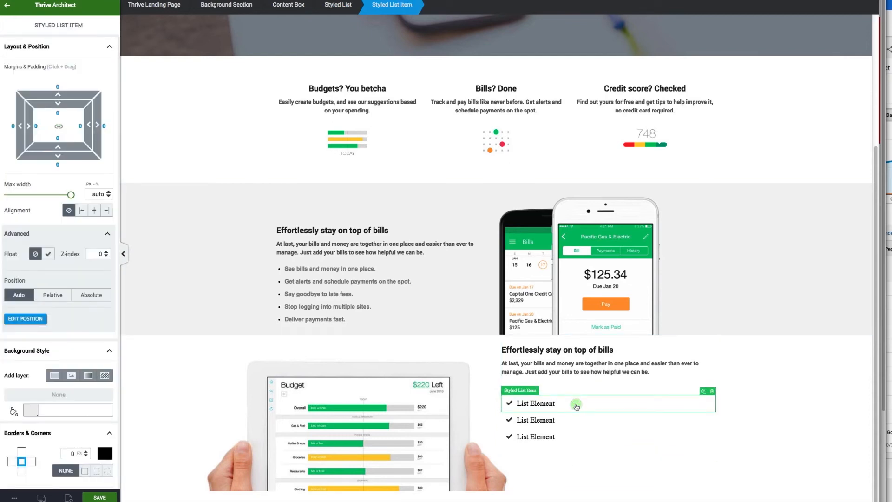
pyautogui.click(508, 405)
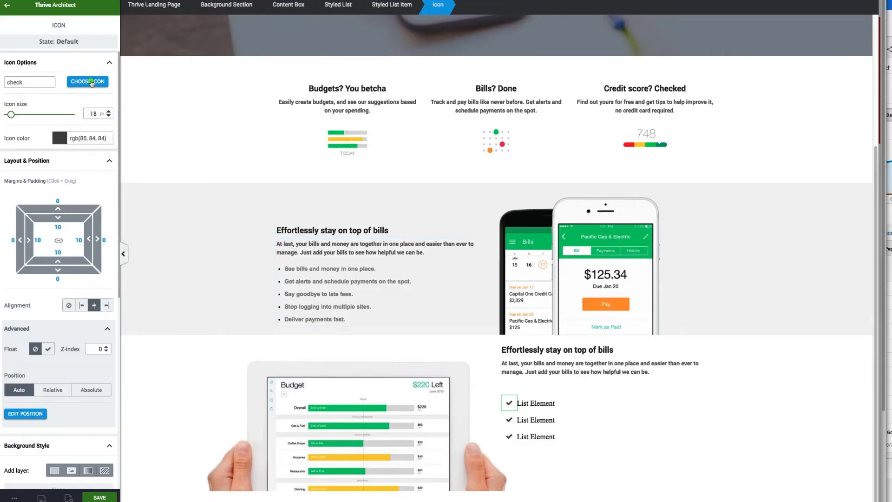
pyautogui.click(92, 83)
pyautogui.click(697, 135)
pyautogui.write('cal')
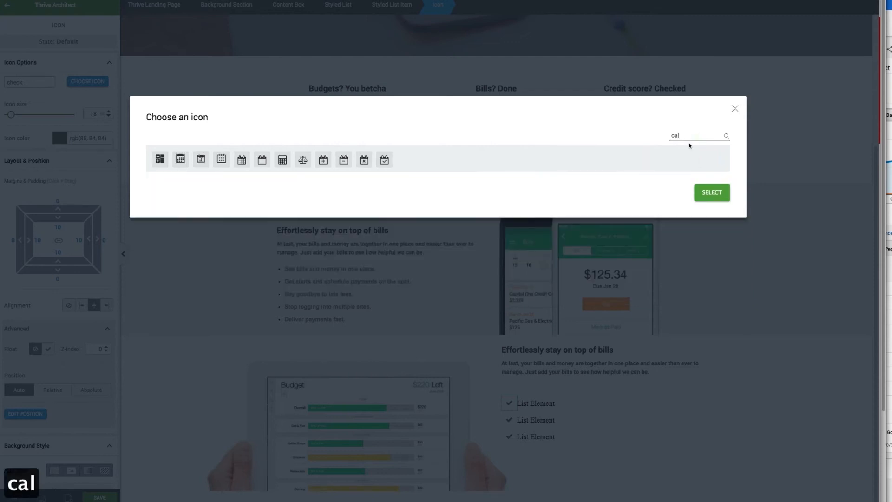
pyautogui.click(261, 160)
pyautogui.click(712, 193)
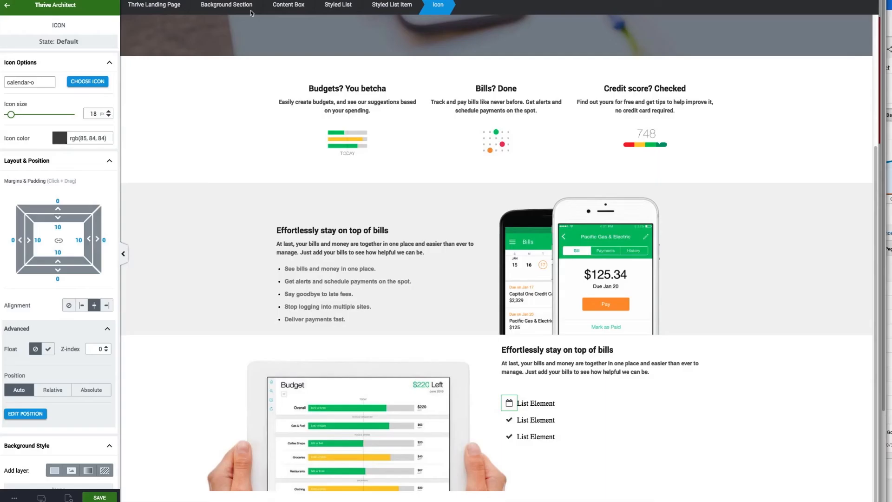
# - Search the icon library for a money symbol and replace the second list item's check icon with the dollar sign
pyautogui.click(509, 421)
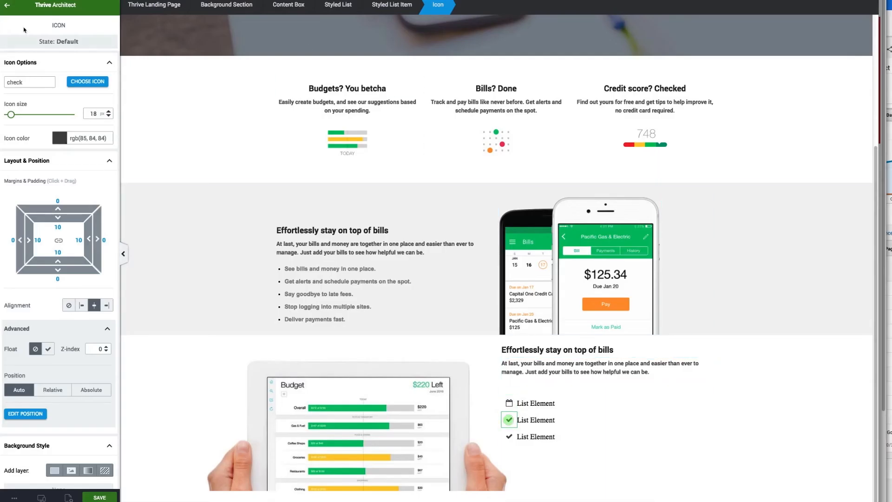
pyautogui.click(90, 81)
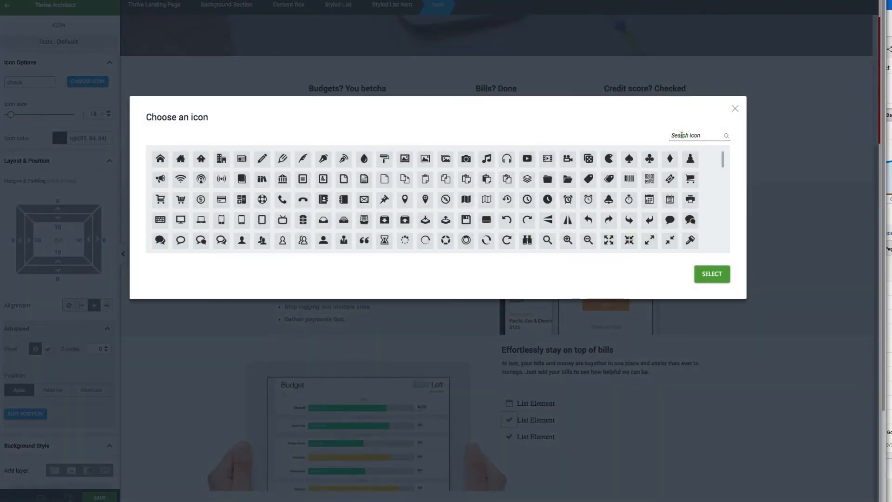
pyautogui.click(681, 135)
pyautogui.write('mone')
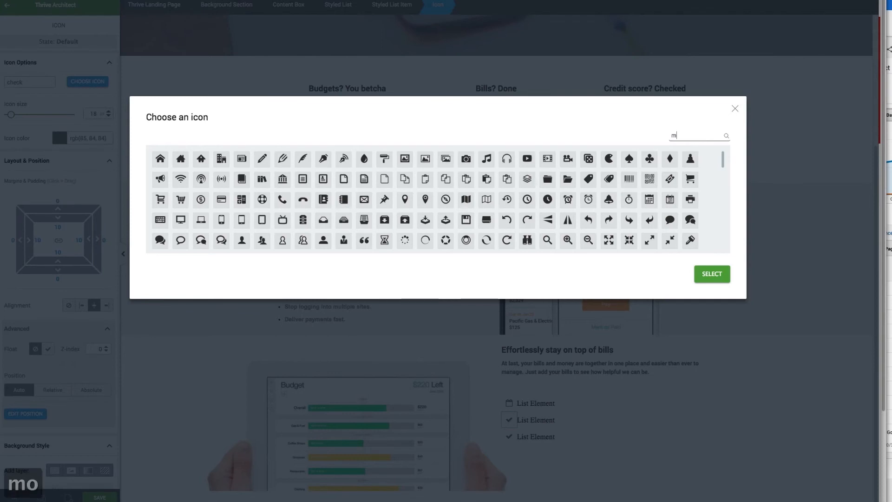
pyautogui.press('BackSpace')
pyautogui.press('BackSpace')
pyautogui.press('BackSpace')
pyautogui.press('BackSpace')
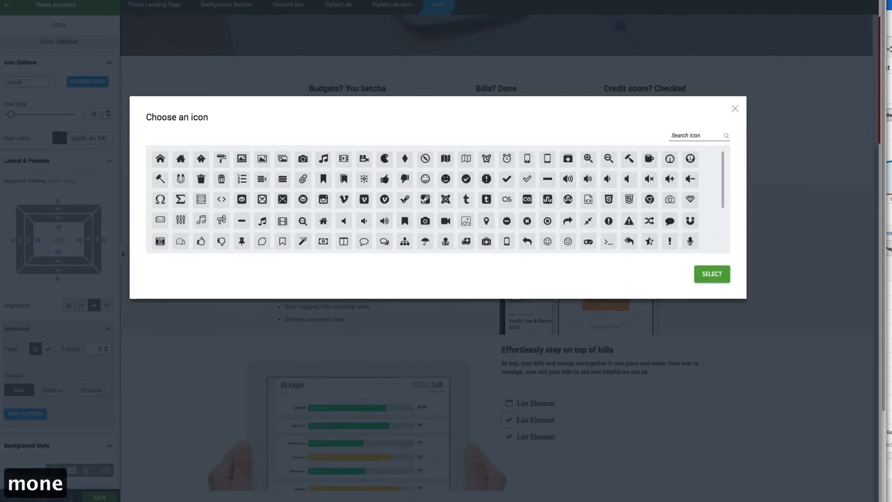
pyautogui.write('doll')
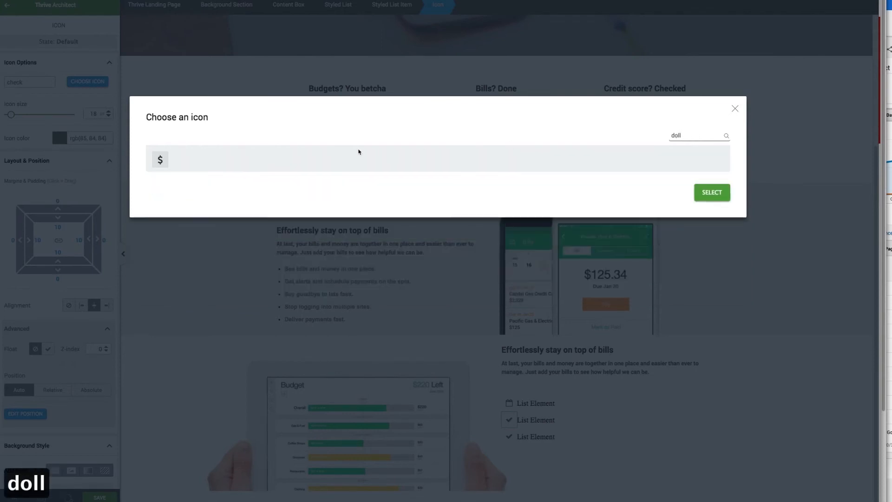
pyautogui.click(163, 162)
pyautogui.click(716, 193)
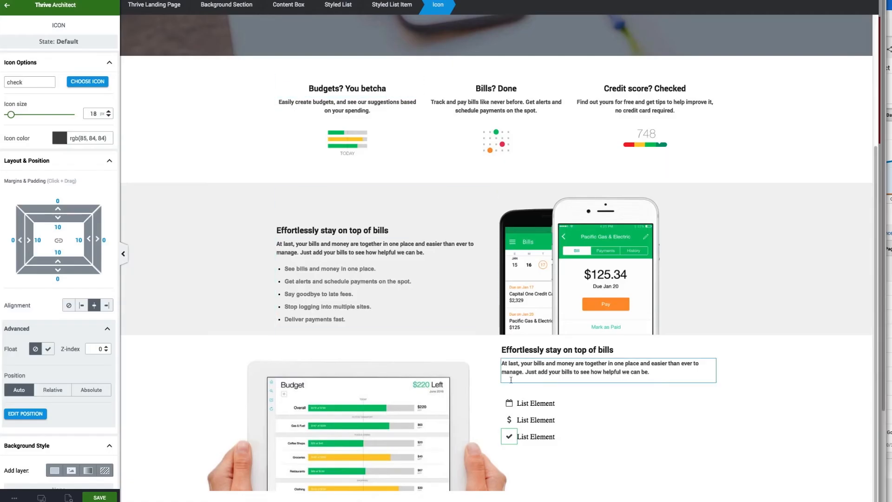
# - Replace the third list item's check icon with the shield icon, searching the icon library for 'shi'
pyautogui.click(78, 81)
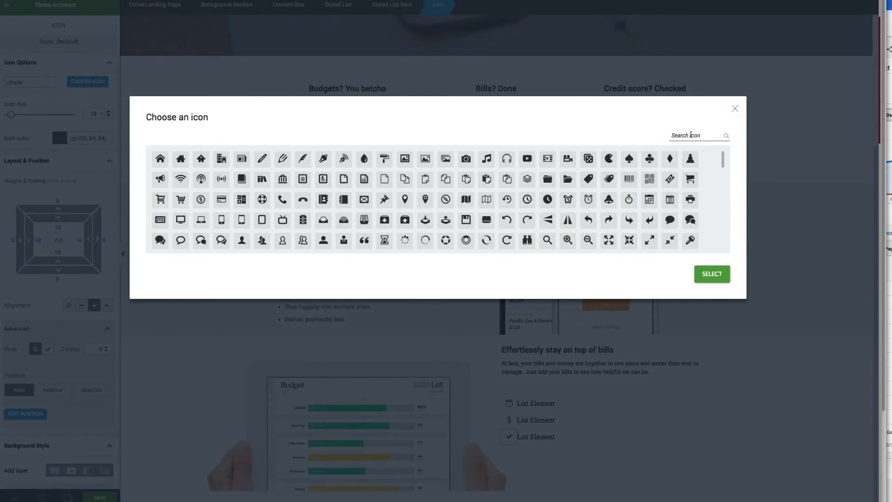
pyautogui.write('shi')
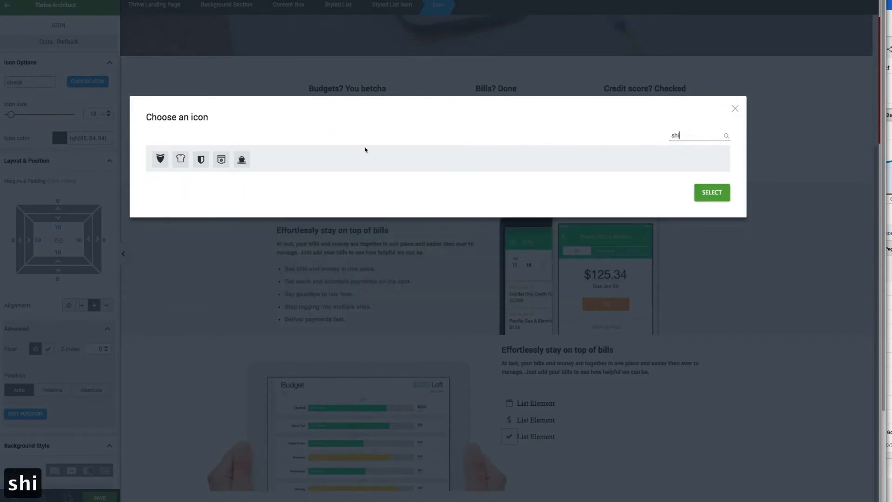
pyautogui.click(201, 159)
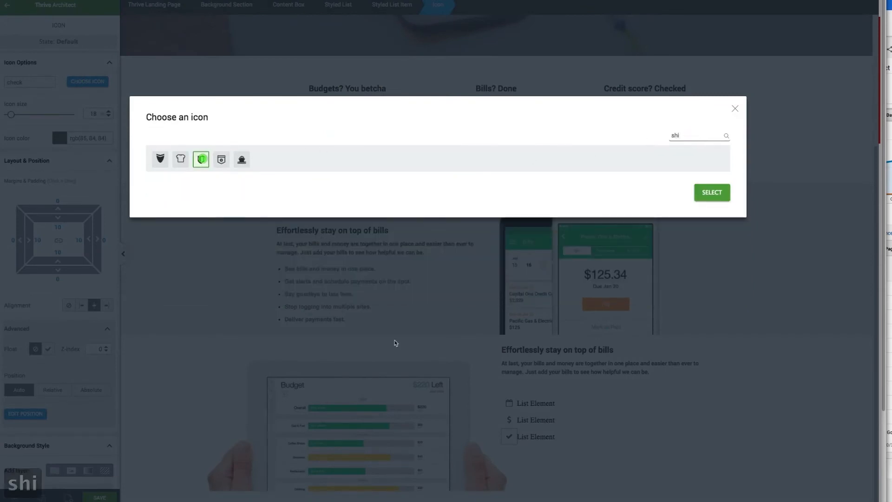
pyautogui.click(700, 199)
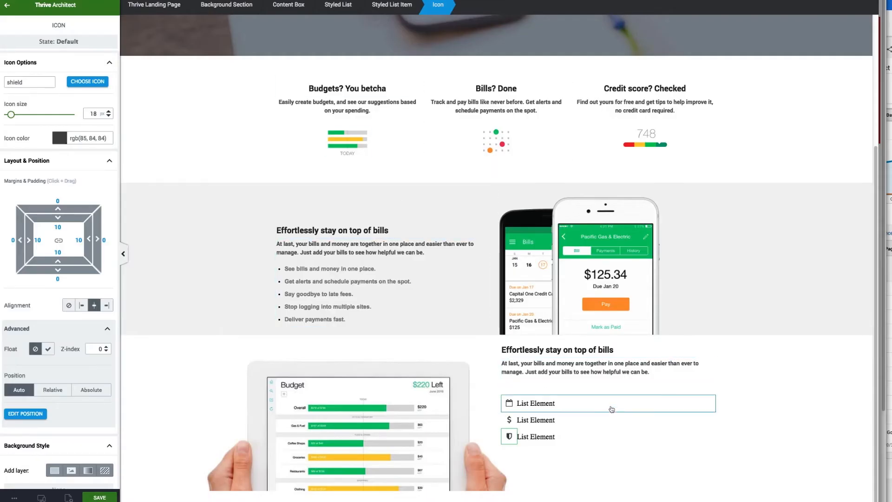
# - Set the content box's top margin to 53 and save the landing page
pyautogui.click(576, 457)
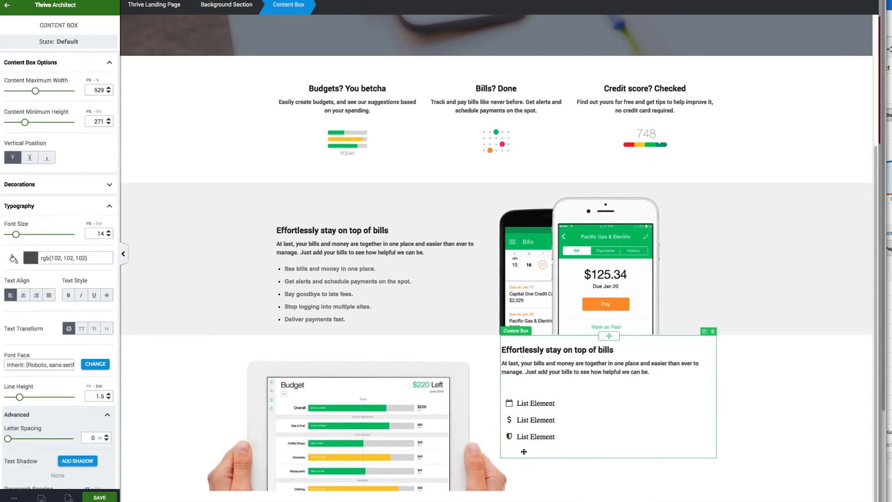
pyautogui.scroll(-3, 84, 267)
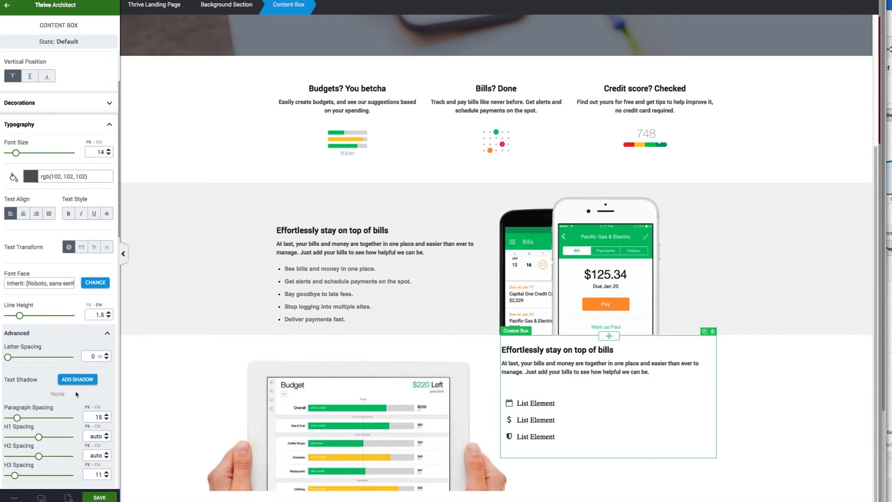
pyautogui.scroll(1, 72, 361)
pyautogui.scroll(-15, 65, 279)
pyautogui.moveTo(59, 130); pyautogui.dragTo(59, 86)
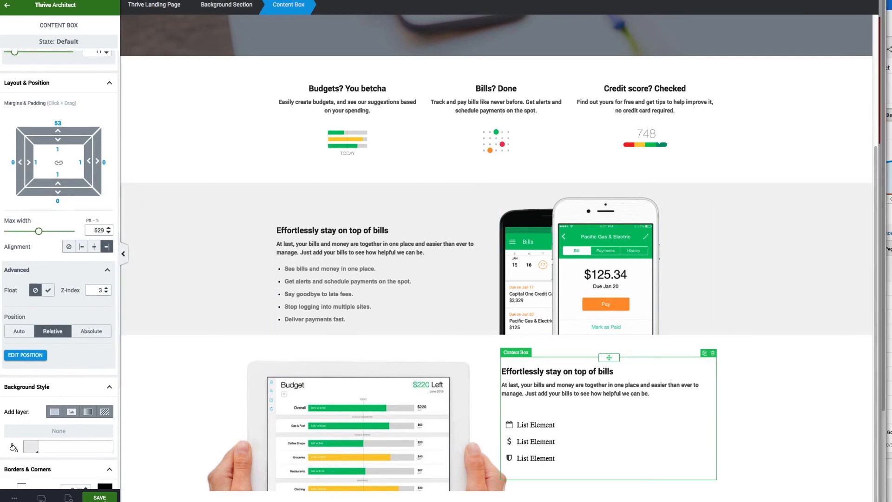
pyautogui.click(100, 497)
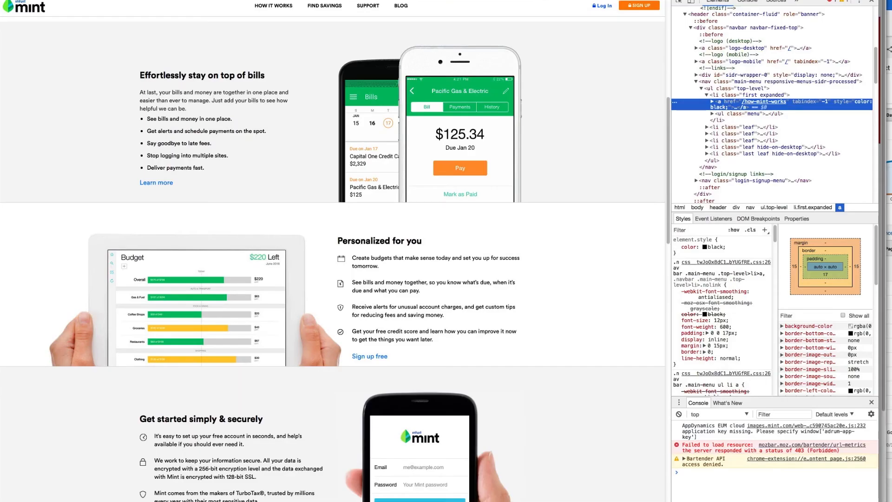
pyautogui.scroll(-10, 210, 119)
pyautogui.scroll(9, 210, 119)
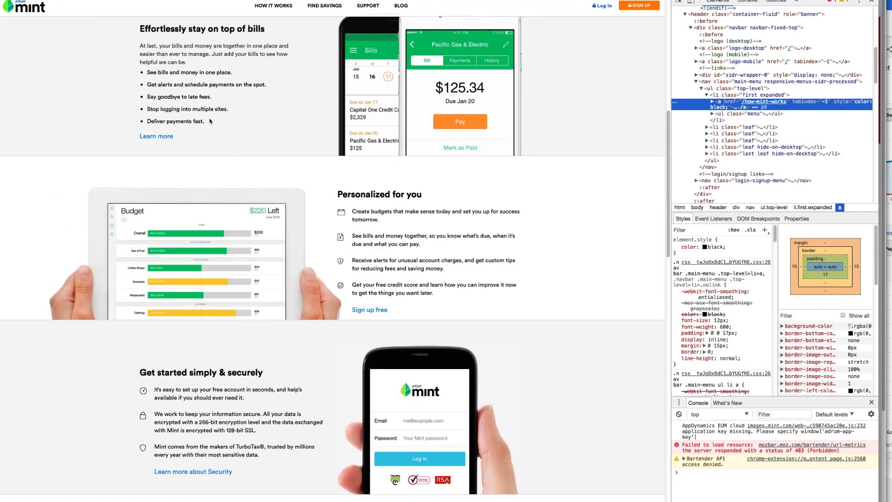
# - Review the sections of the Mint page, return to Thrive Architect and give the 'Effortlessly stay on top of bills' background section a 1 px solid border
pyautogui.scroll(-10, 210, 121)
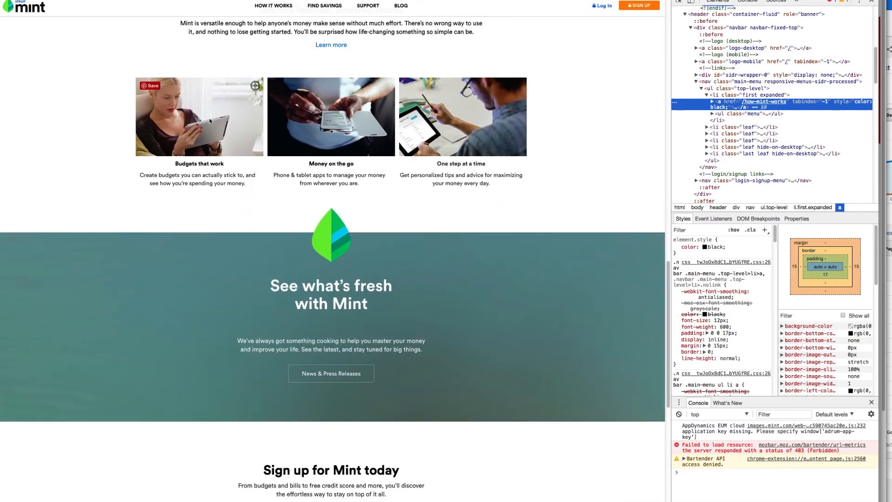
pyautogui.scroll(6, 210, 121)
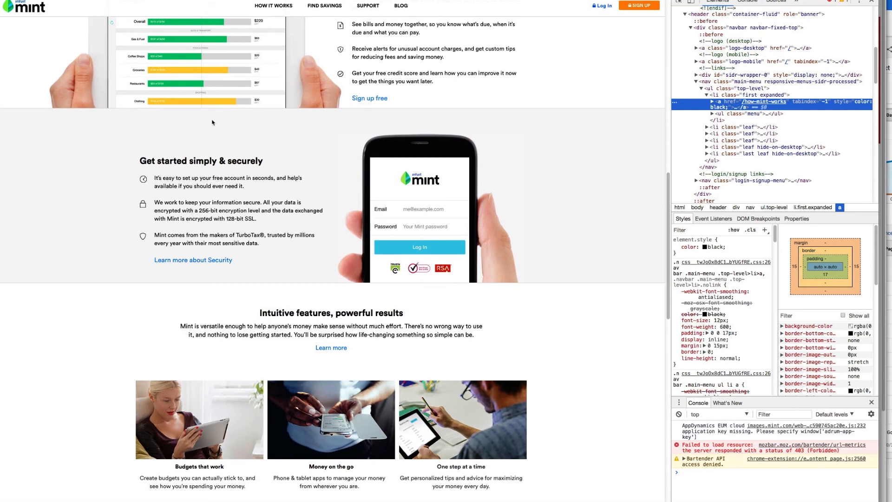
pyautogui.scroll(6, 219, 200)
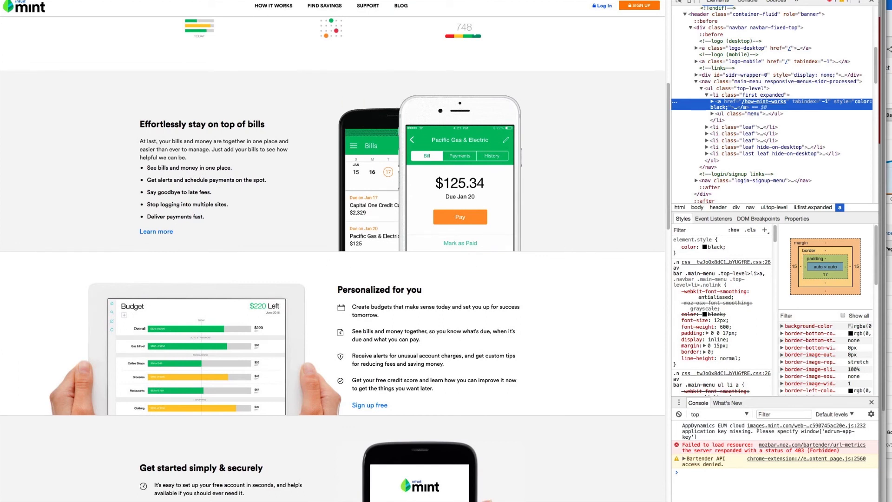
pyautogui.click(182, 0)
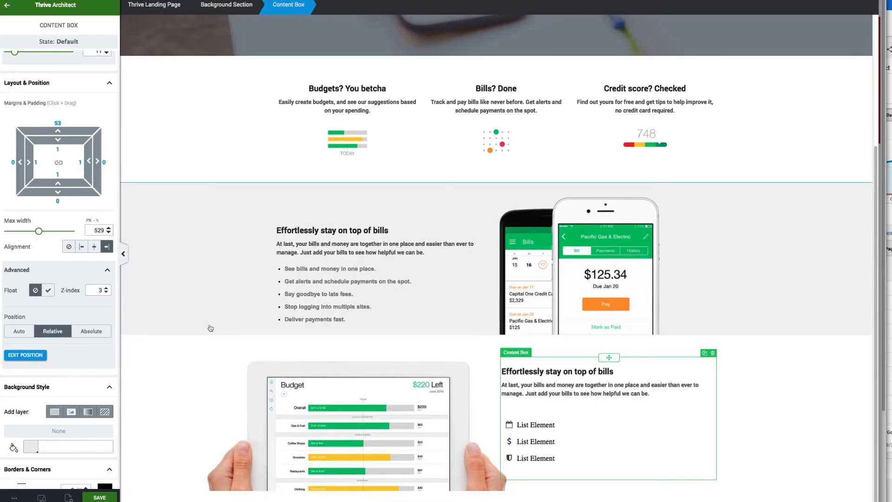
pyautogui.click(252, 247)
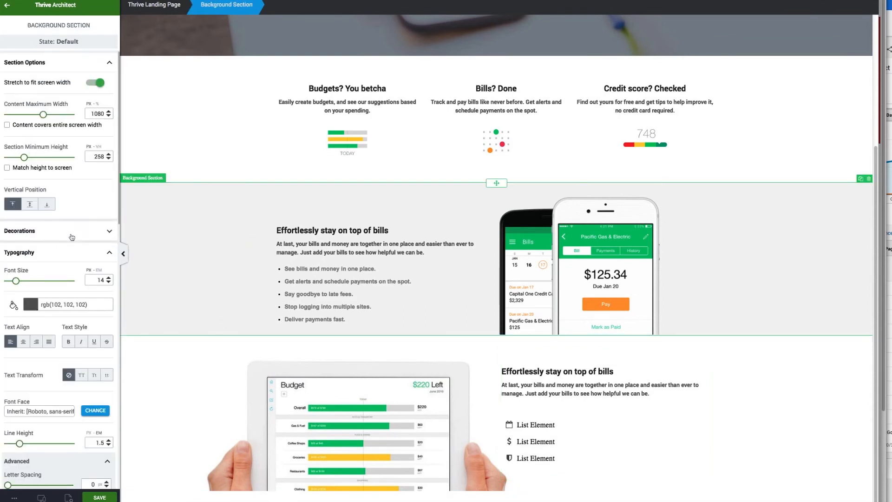
pyautogui.scroll(-5, 72, 237)
pyautogui.scroll(-5, 72, 237)
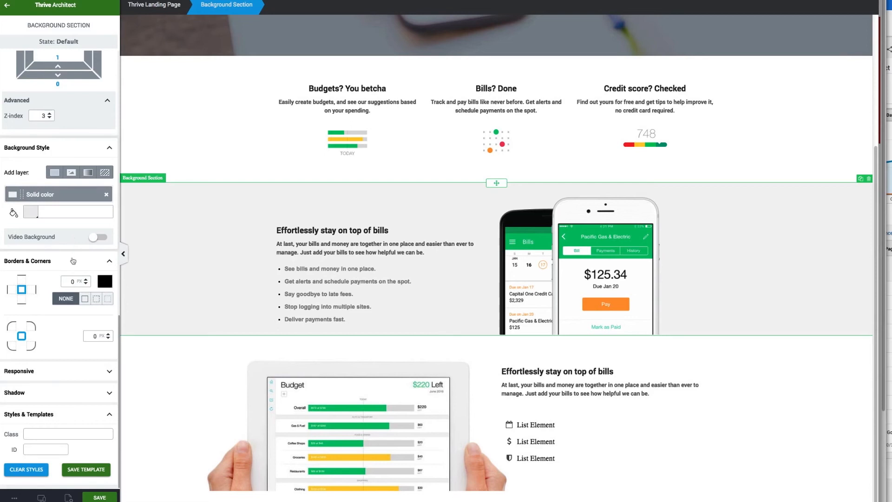
pyautogui.doubleClick(70, 281)
pyautogui.write('1')
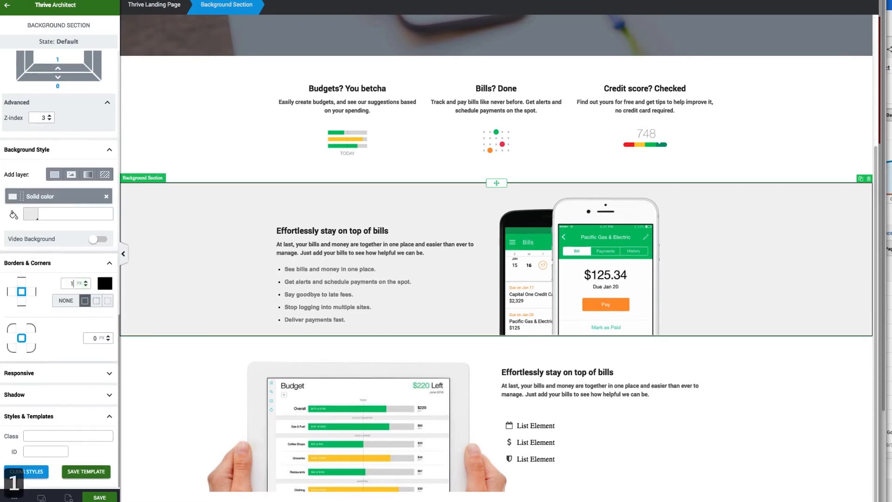
# - Color the bottom border of the 'Effortlessly stay on top of bills' section light gray (#cccccc)
pyautogui.click(22, 303)
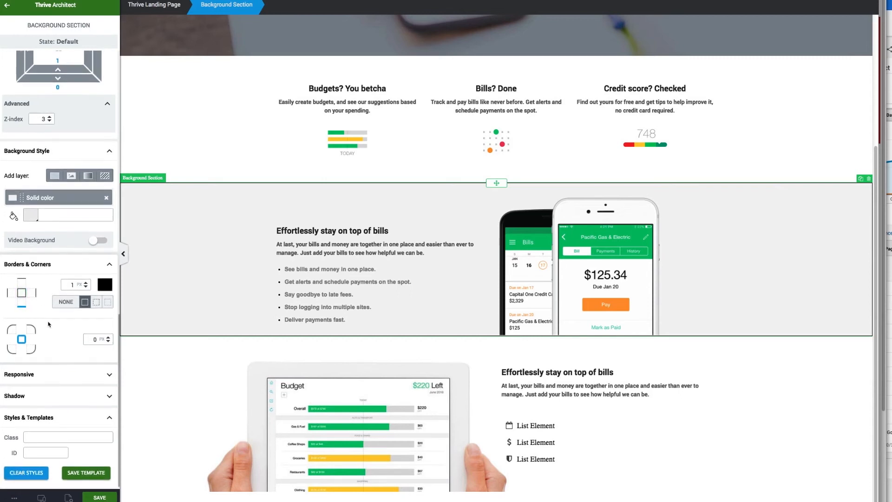
pyautogui.click(104, 284)
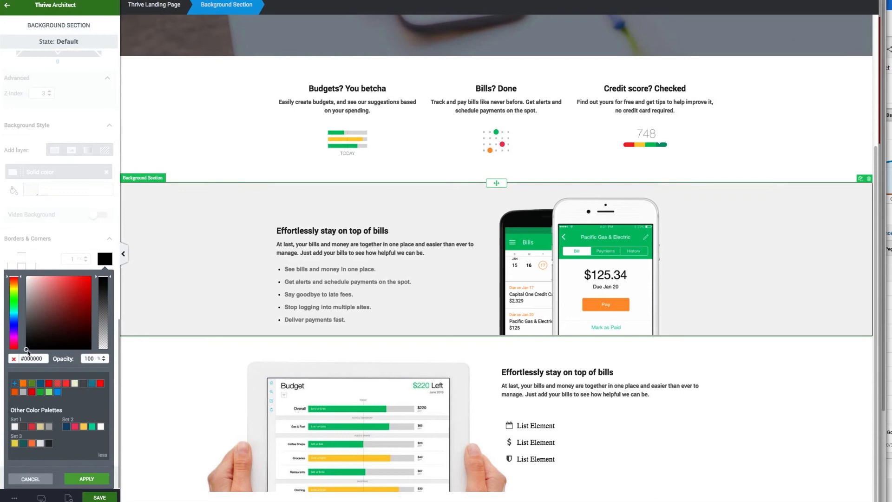
pyautogui.click(27, 292)
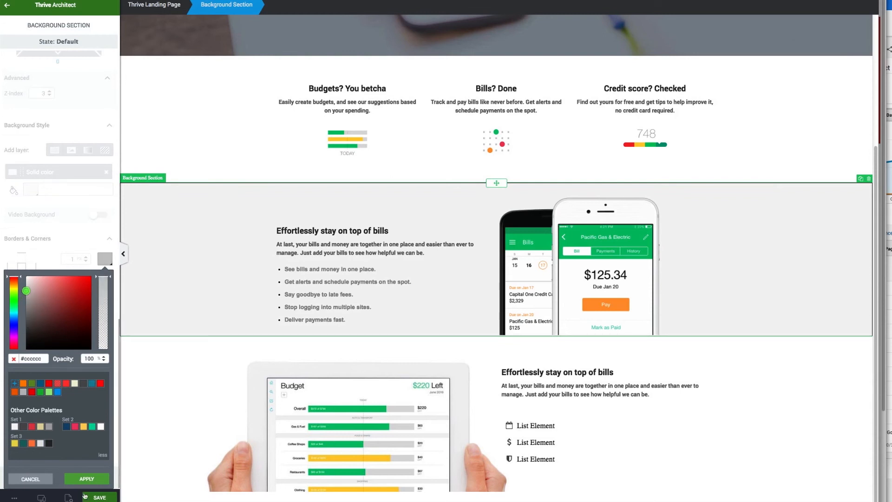
pyautogui.click(88, 479)
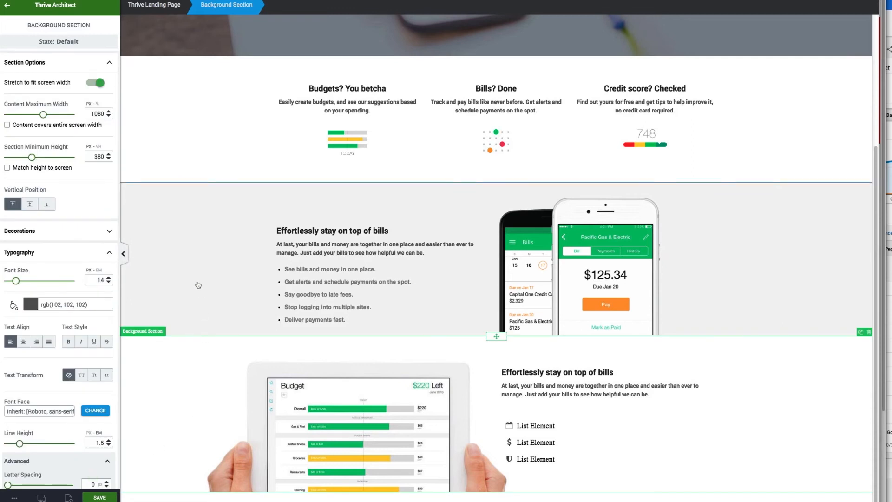
# - Reselect the 'Effortlessly stay on top of bills' section and examine the border settings of each side, keeping the right side at 1 px
pyautogui.click(173, 244)
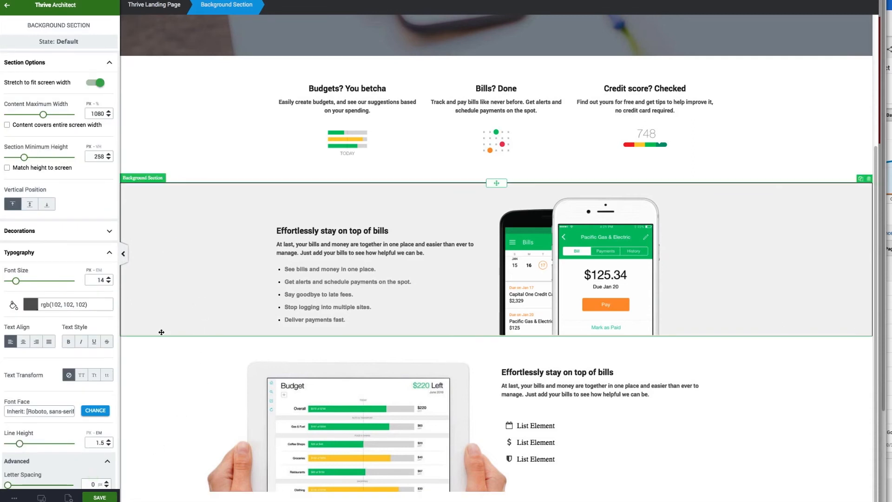
pyautogui.click(149, 407)
pyautogui.click(168, 276)
pyautogui.click(173, 416)
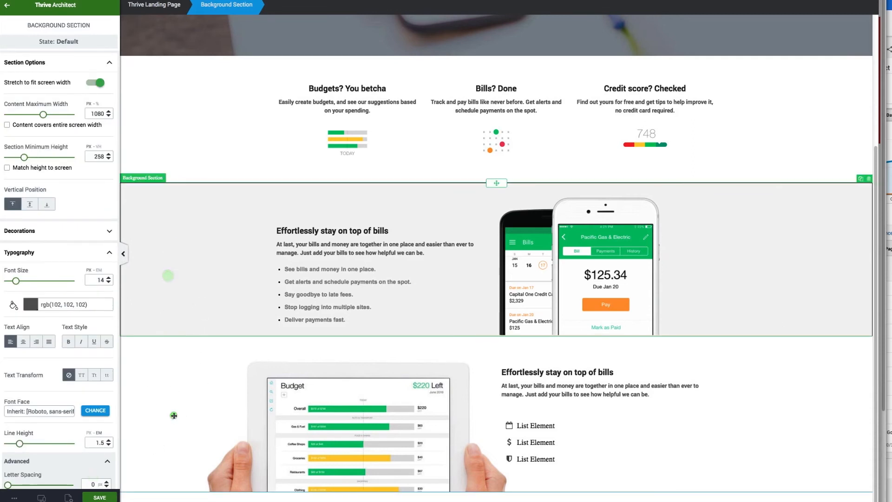
pyautogui.click(197, 286)
pyautogui.scroll(-14, 29, 399)
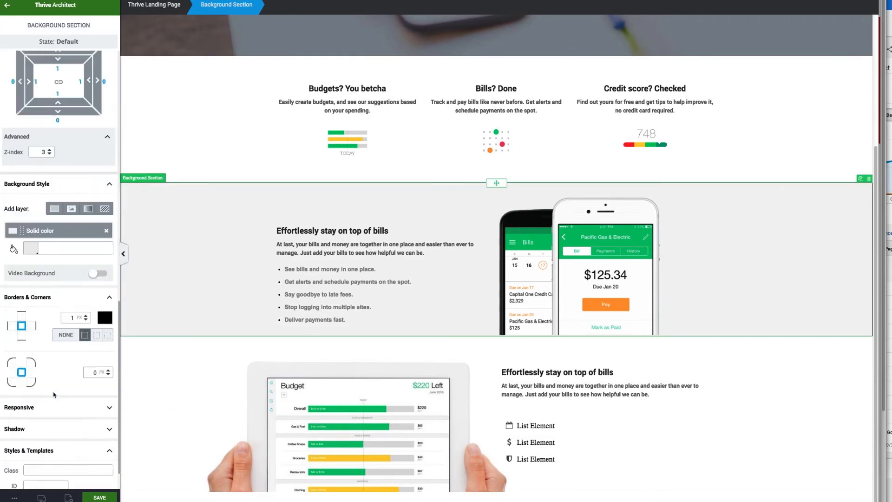
pyautogui.click(35, 290)
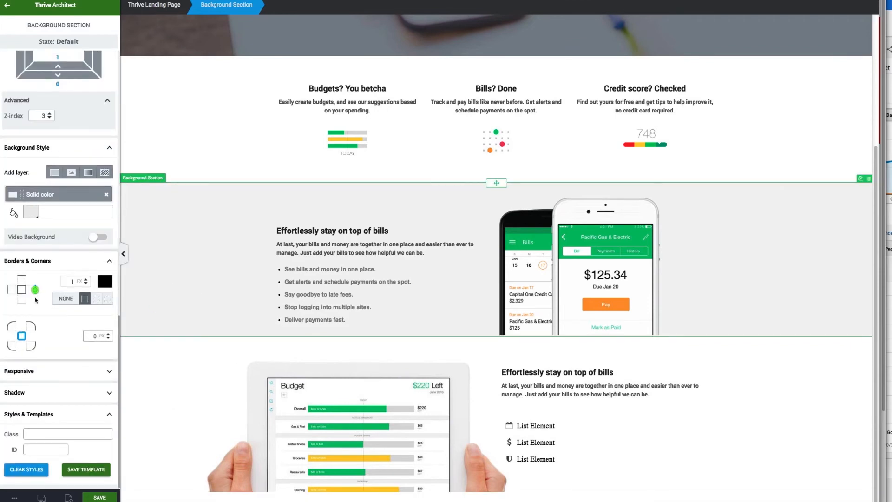
pyautogui.click(8, 291)
pyautogui.click(24, 278)
pyautogui.click(22, 289)
pyautogui.click(22, 303)
pyautogui.click(35, 289)
pyautogui.write('1')
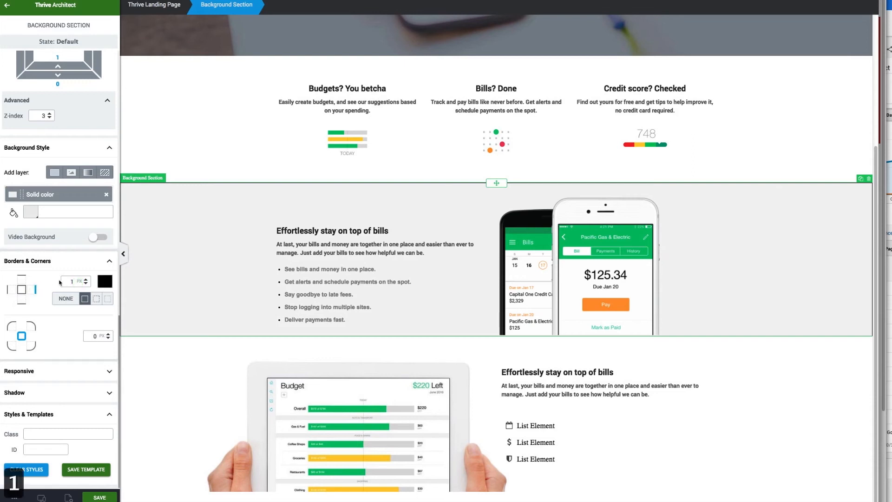
# - Remove the section's top and left borders by setting their widths to 0 px, and check the right and bottom sides
pyautogui.click(21, 277)
pyautogui.write('0')
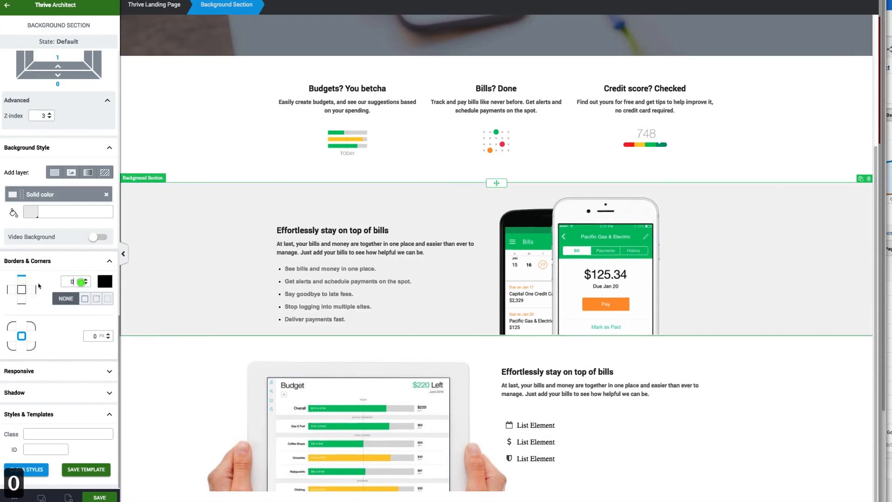
pyautogui.click(11, 289)
pyautogui.doubleClick(72, 281)
pyautogui.write('0')
pyautogui.click(22, 304)
pyautogui.click(31, 289)
pyautogui.click(24, 282)
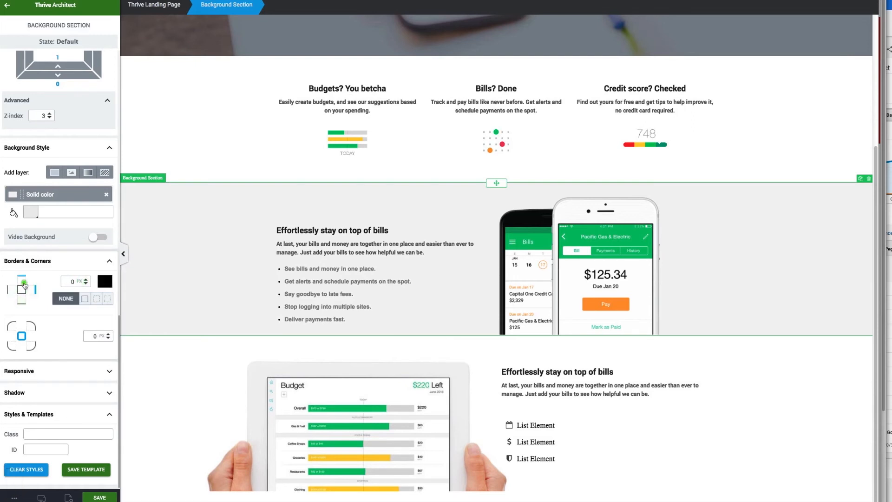
pyautogui.click(10, 289)
pyautogui.click(22, 302)
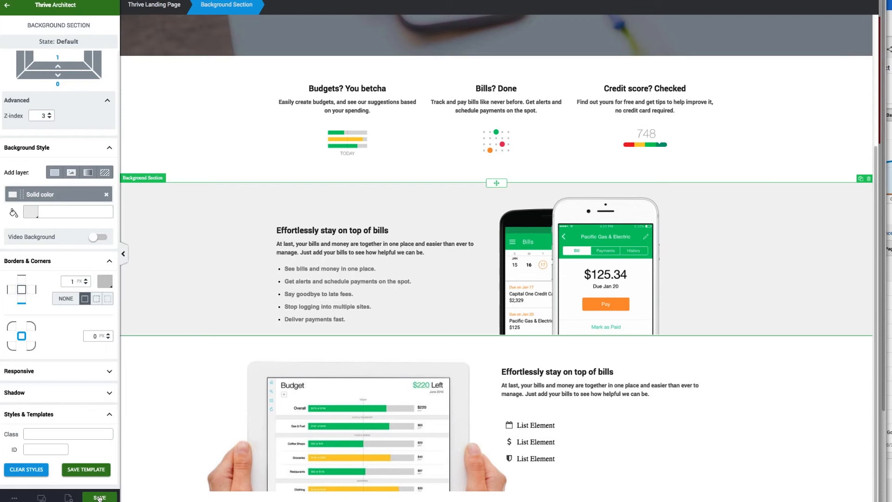
# - Compare the result with the Mint page and add a new background section below the tablet image section
pyautogui.click(228, 390)
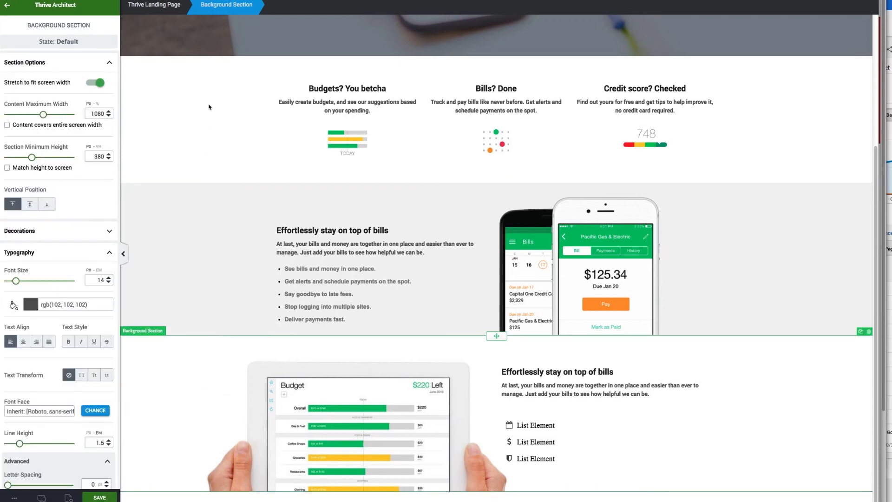
pyautogui.press('Escape')
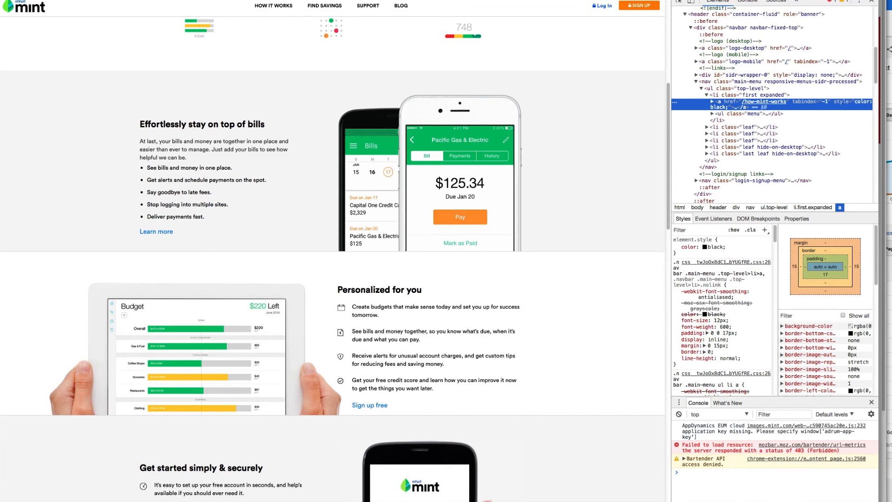
pyautogui.scroll(-9, 216, 247)
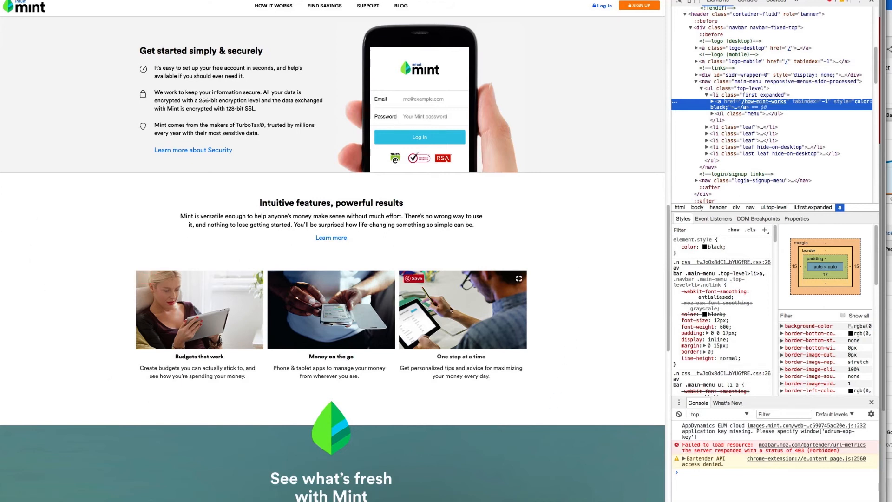
pyautogui.scroll(-5, 344, 393)
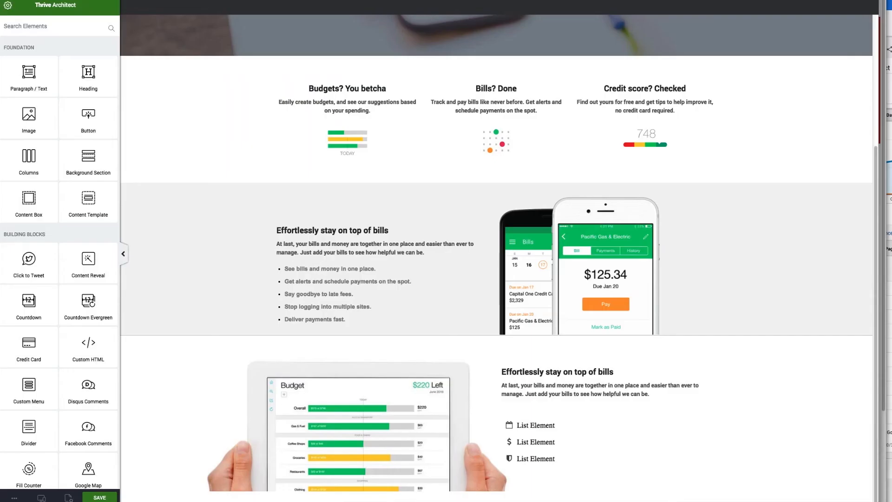
pyautogui.scroll(-2, 68, 192)
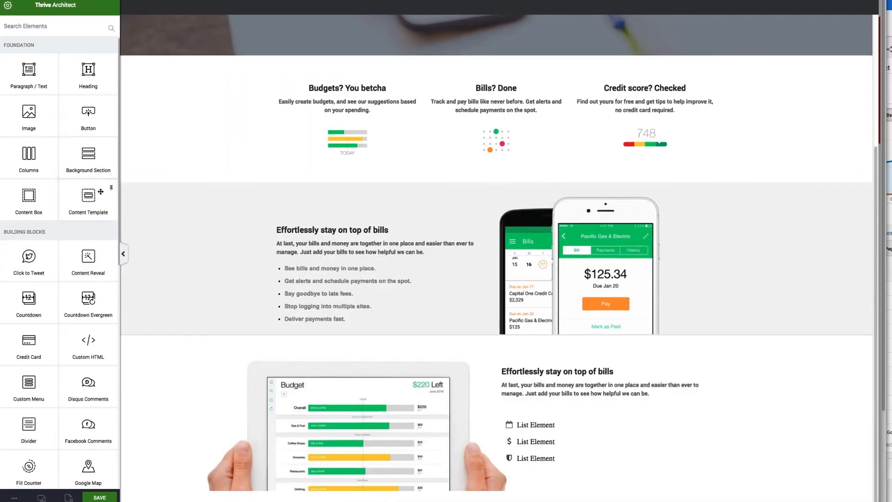
pyautogui.scroll(2, 93, 152)
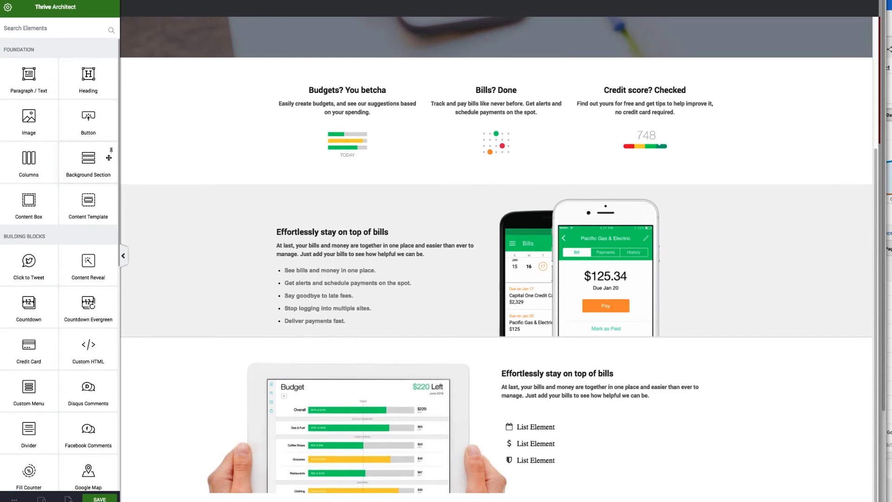
pyautogui.moveTo(93, 155); pyautogui.dragTo(491, 492)
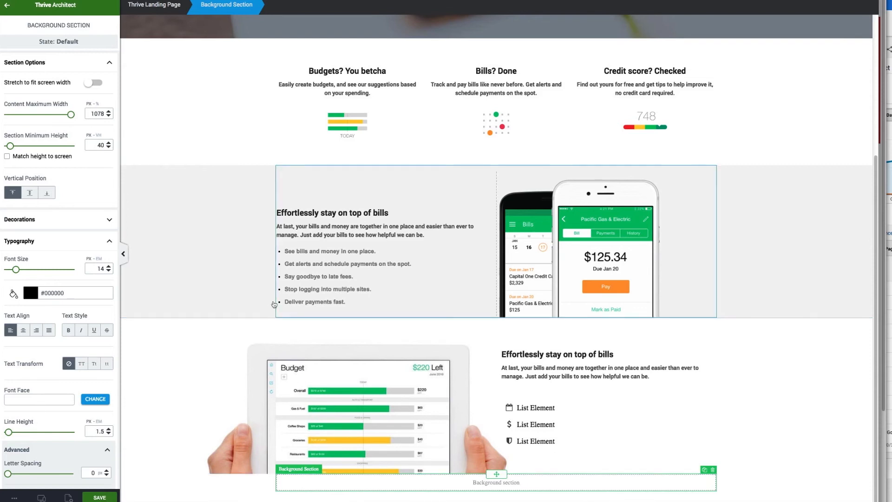
# - Set the new background section's top margin to 123
pyautogui.scroll(-10, 74, 251)
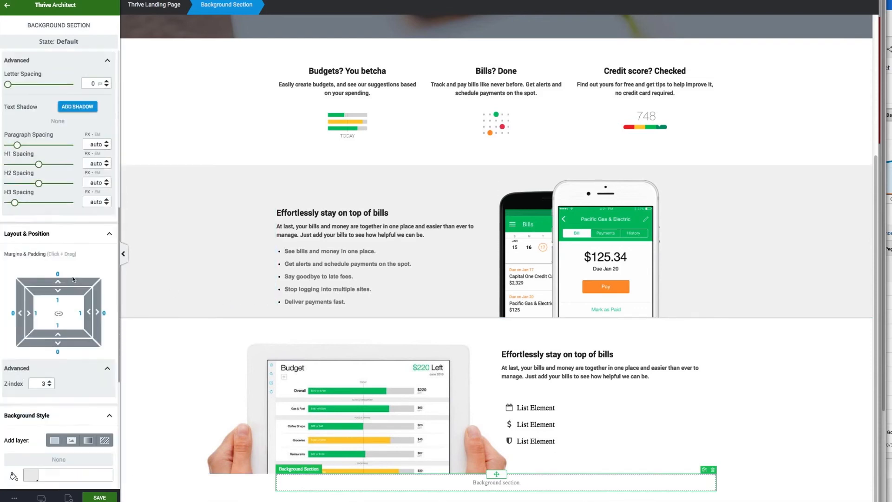
pyautogui.scroll(8, 58, 63)
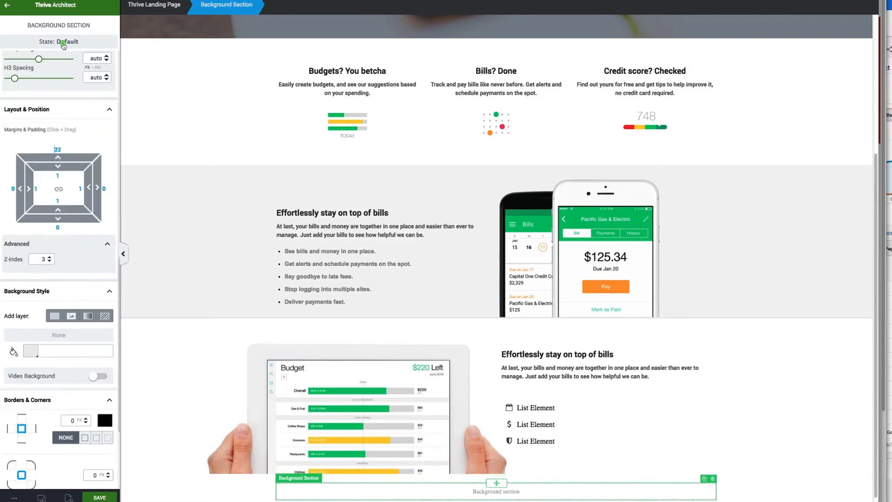
pyautogui.scroll(-1, 196, 149)
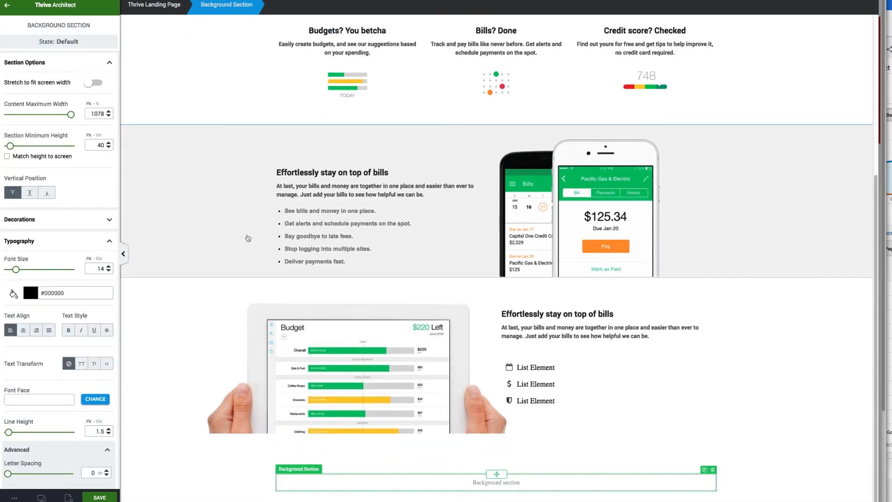
pyautogui.scroll(-8, 61, 377)
pyautogui.scroll(3, 51, 139)
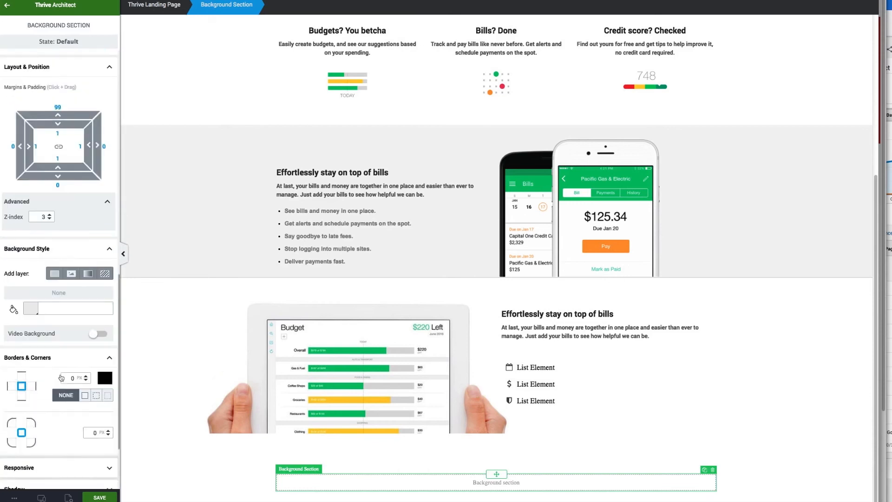
pyautogui.moveTo(58, 133); pyautogui.dragTo(59, 113)
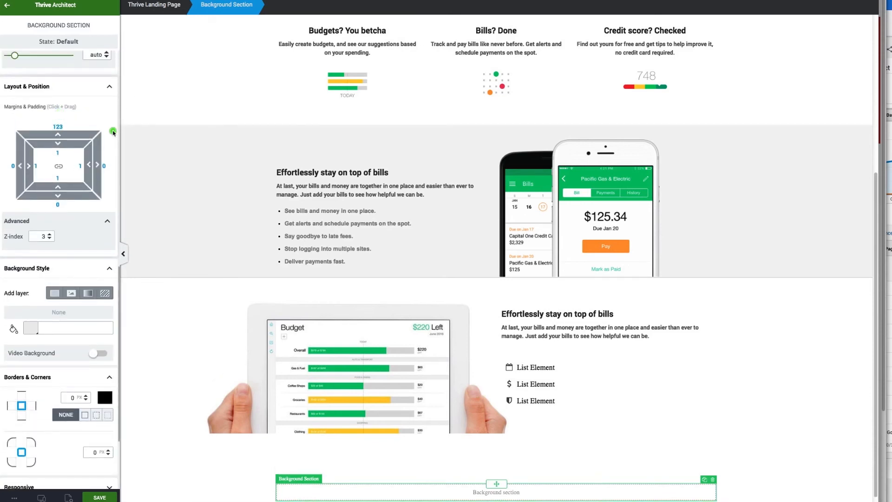
# - Stretch the new background section to fit the screen width and start adding a gradient background layer
pyautogui.scroll(10, 112, 134)
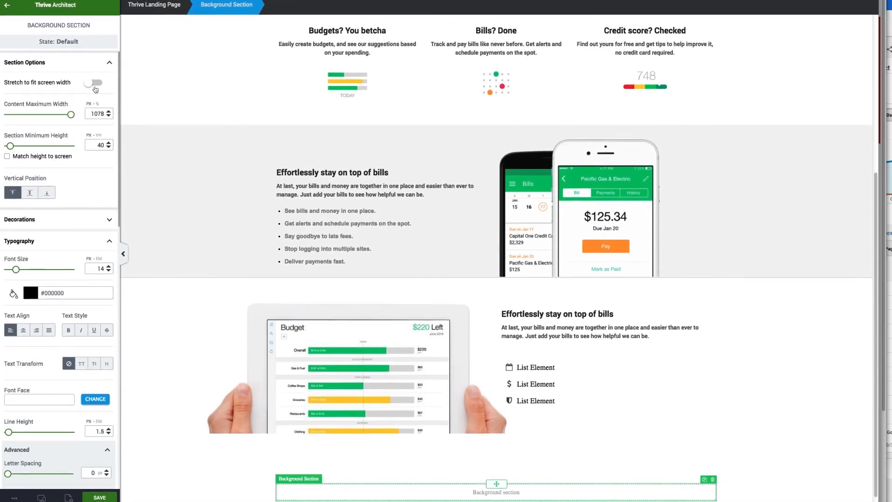
pyautogui.click(96, 88)
pyautogui.scroll(-10, 72, 165)
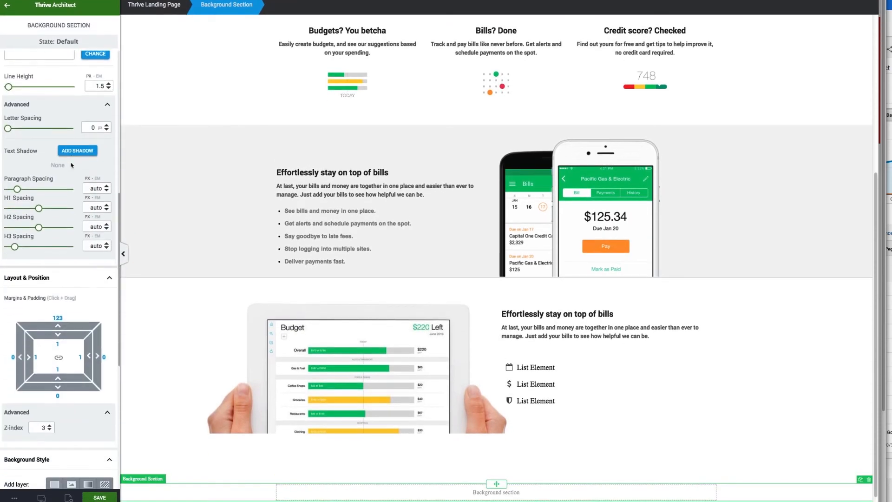
pyautogui.scroll(-6, 72, 167)
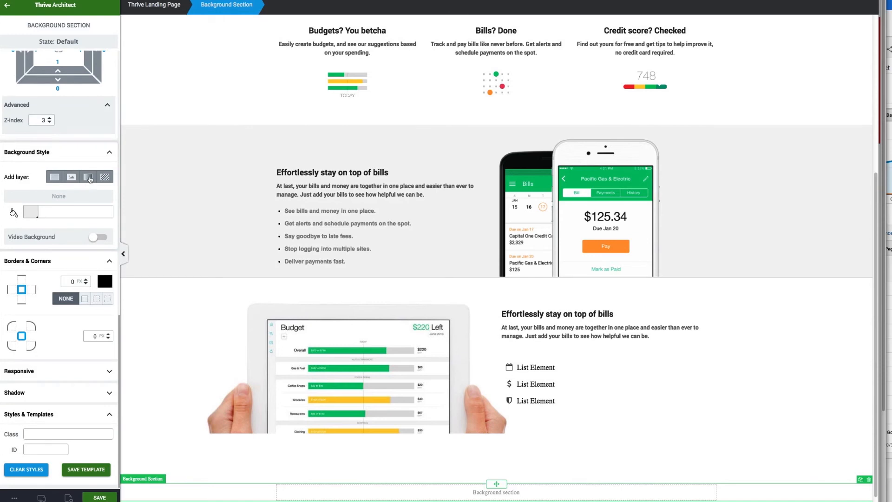
pyautogui.click(88, 177)
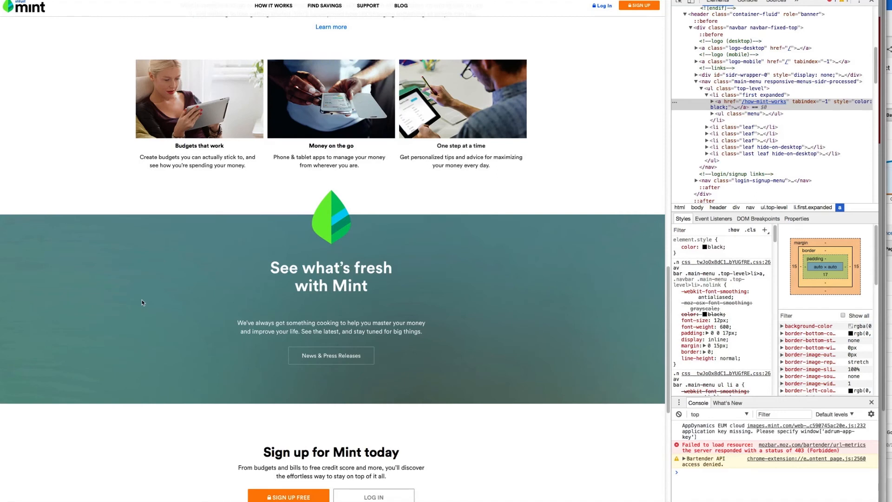
# - Switch to the Mint page, inspect its teal 'See what's fresh with Mint' section and examine the background styles
pyautogui.rightClick(126, 231)
pyautogui.click(149, 395)
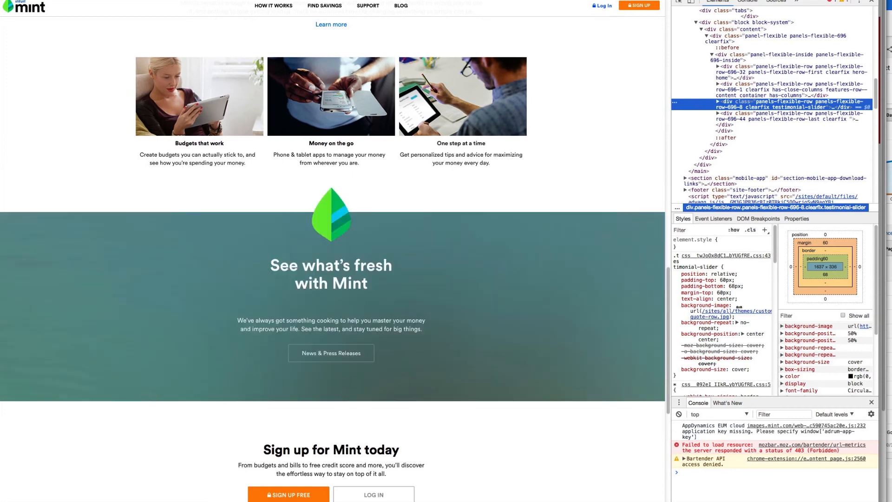
pyautogui.scroll(-1, 748, 284)
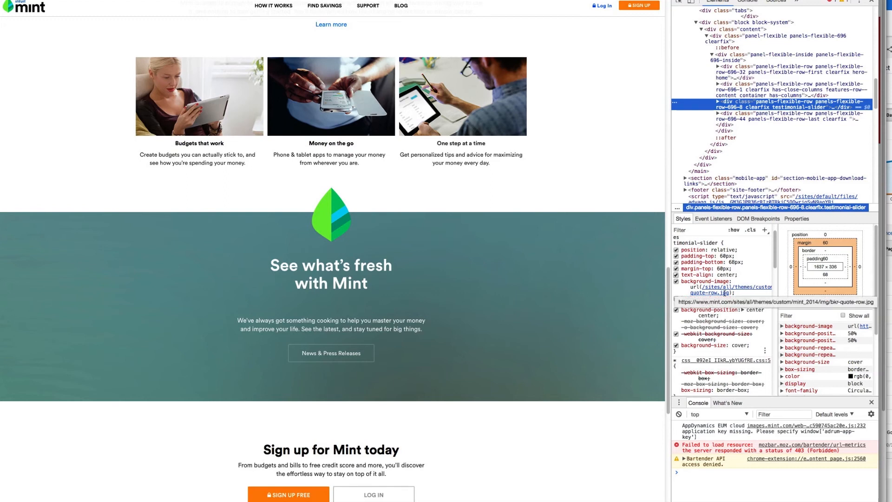
pyautogui.scroll(-4, 725, 293)
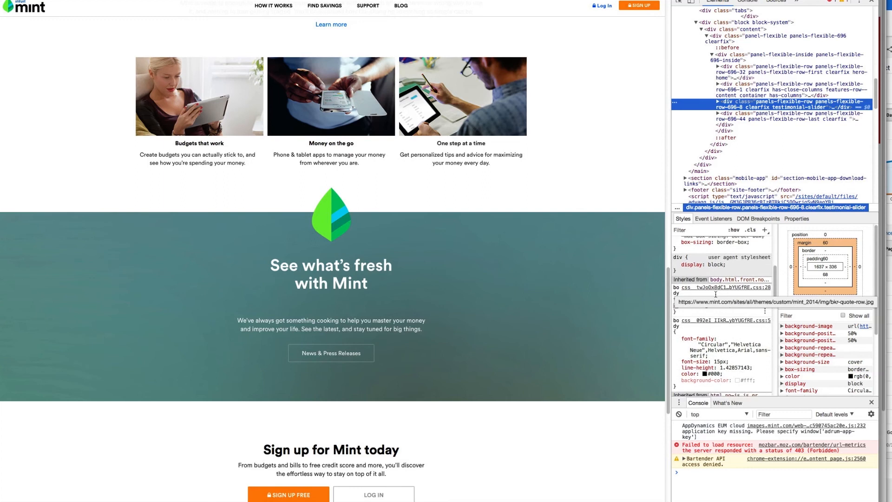
pyautogui.scroll(5, 716, 295)
pyautogui.scroll(-5, 716, 295)
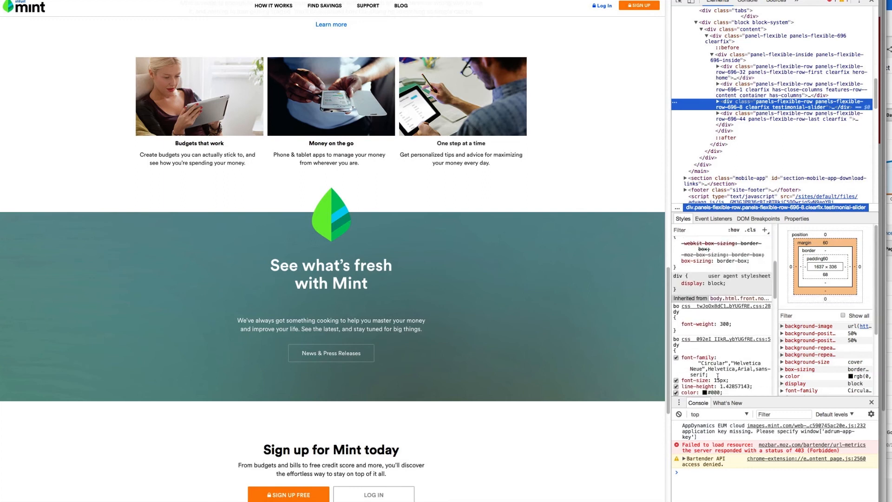
# - Sample the teal #6b9a9b from the Mint section's background and use it as the start colour of the linear gradient
pyautogui.click(704, 392)
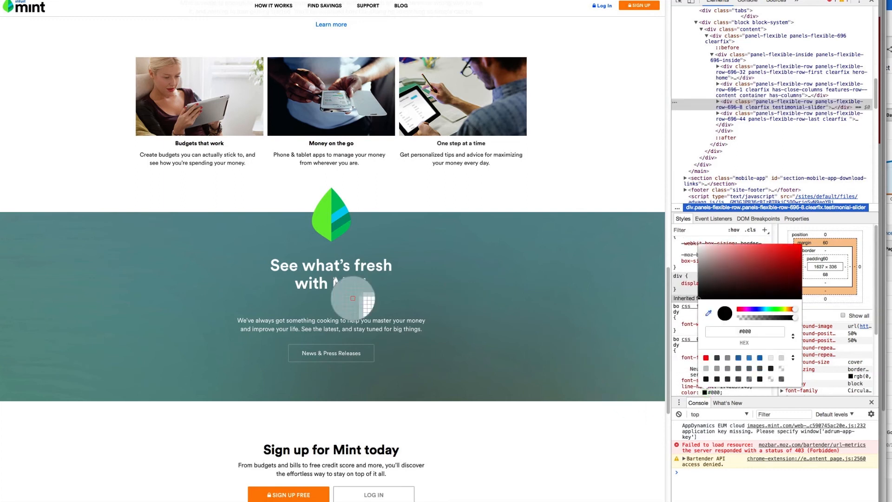
pyautogui.click(66, 251)
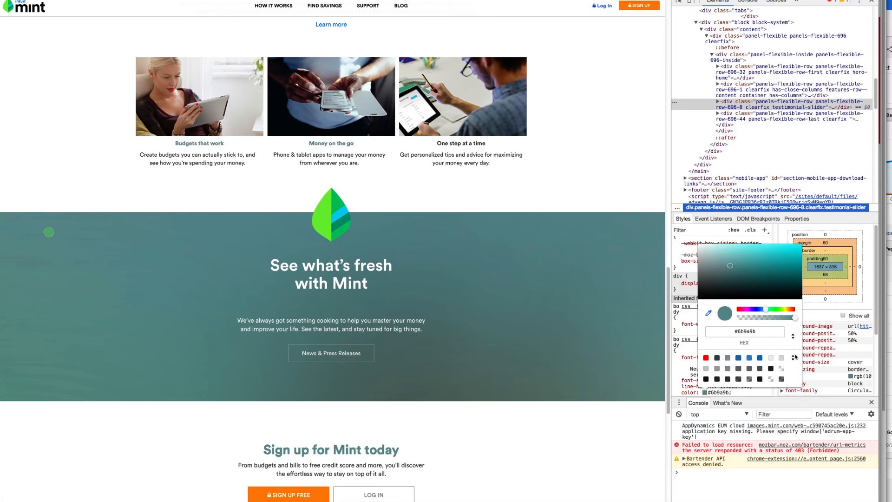
pyautogui.doubleClick(740, 331)
pyautogui.press('super+c')
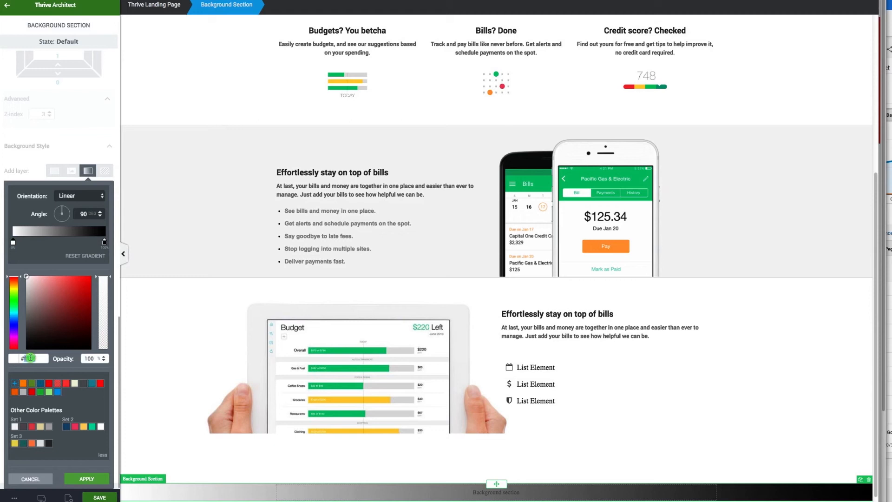
pyautogui.press('super+v')
pyautogui.scroll(-1, 177, 286)
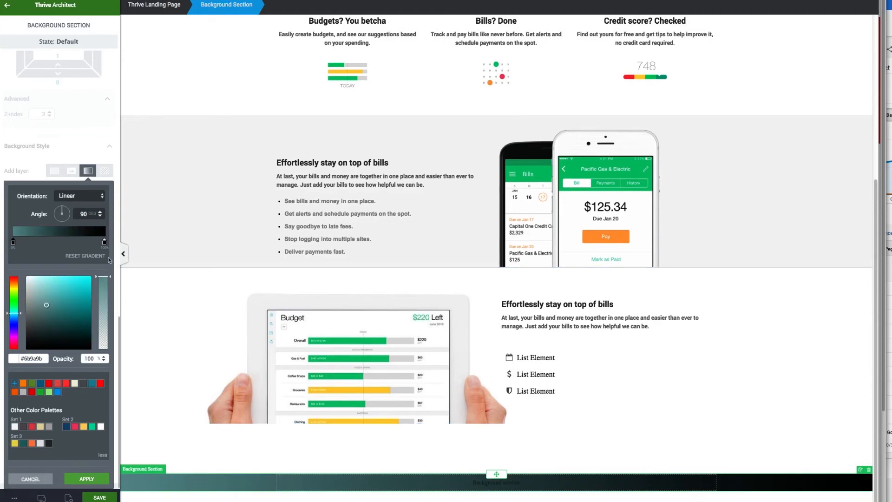
# - Set the gradient's end colour to the sampled Mint teal #689699 and apply the linear gradient
pyautogui.click(104, 242)
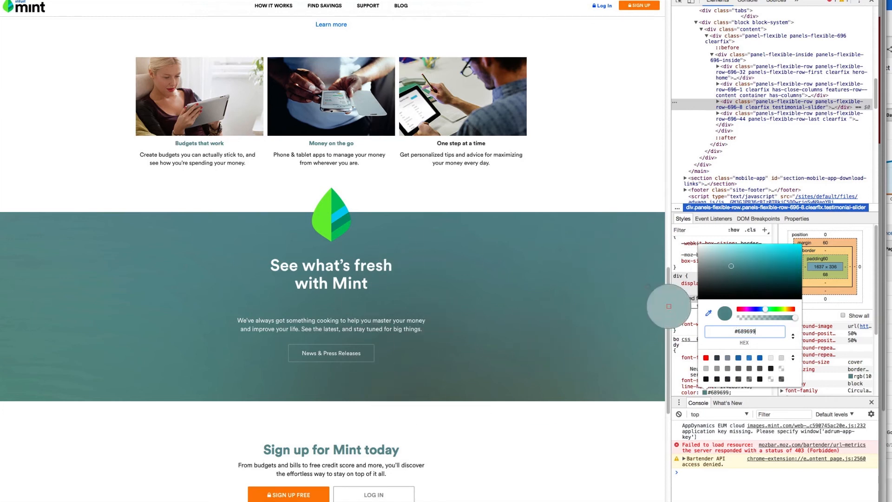
pyautogui.doubleClick(748, 331)
pyautogui.press('super+c')
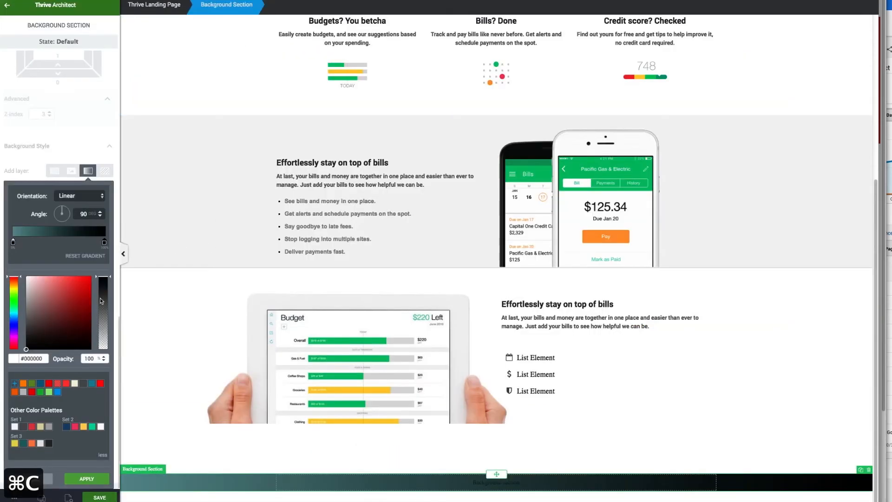
pyautogui.doubleClick(31, 358)
pyautogui.press('super+v')
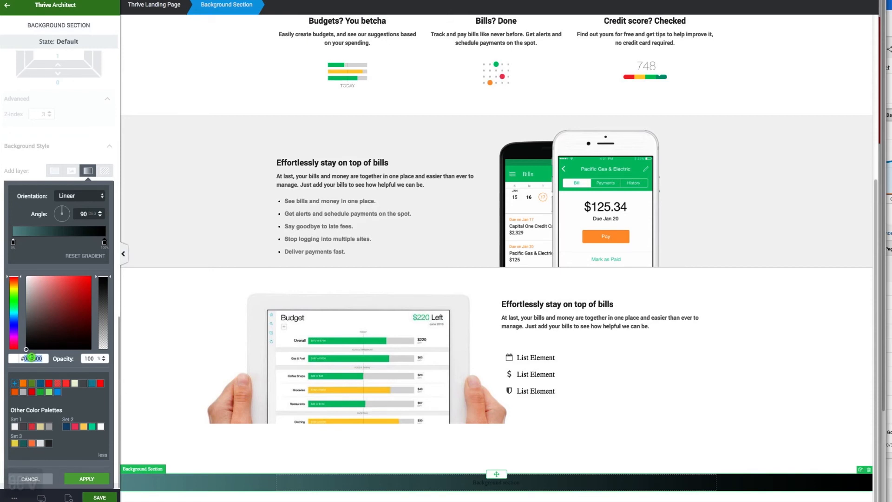
pyautogui.click(98, 478)
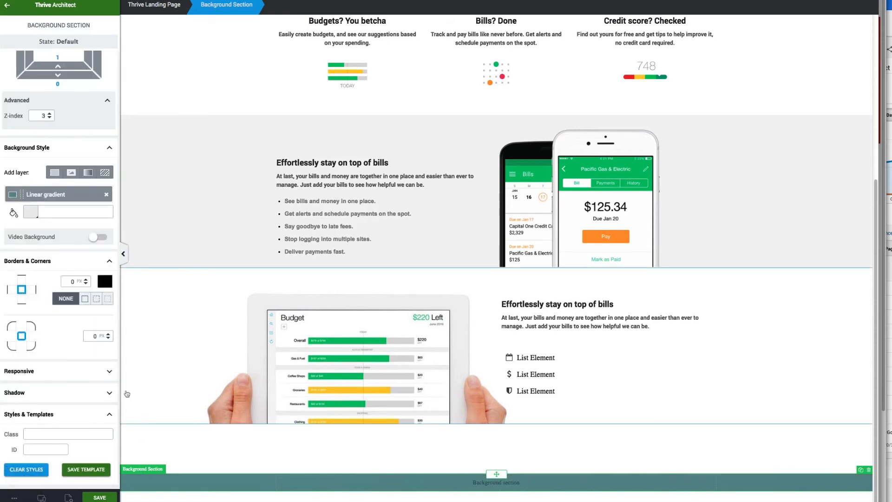
# - Set the teal section's minimum height to 284 and place a heading element inside it
pyautogui.scroll(15, 47, 232)
pyautogui.moveTo(9, 157); pyautogui.dragTo(25, 158)
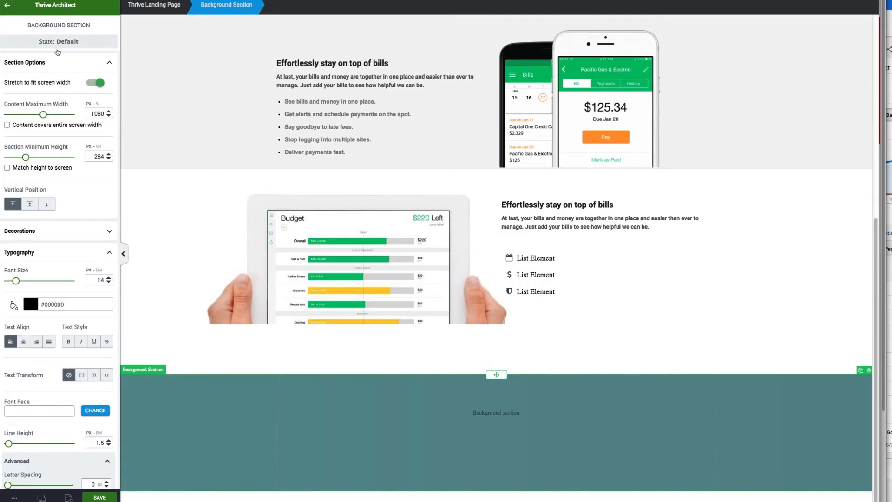
pyautogui.click(49, 8)
pyautogui.moveTo(90, 79); pyautogui.dragTo(506, 431)
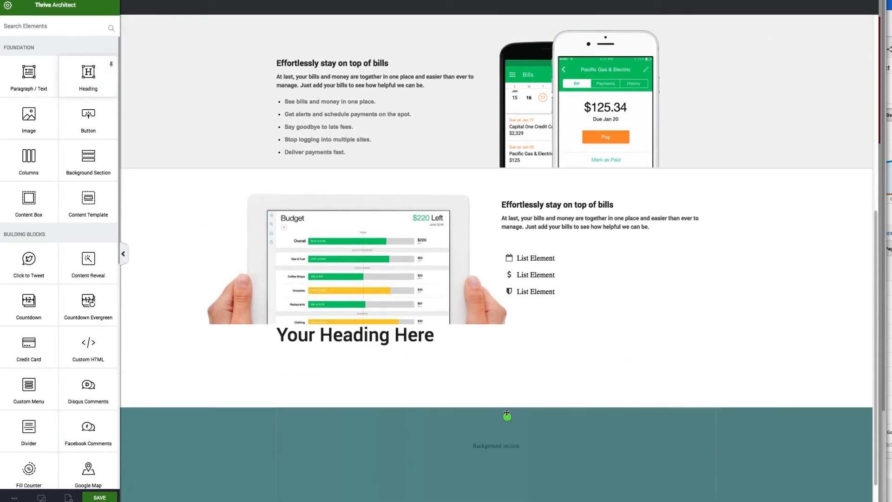
pyautogui.click(794, 362)
pyautogui.moveTo(496, 324); pyautogui.dragTo(512, 442)
# - Centre-align the placeholder heading in the teal section
pyautogui.click(415, 391)
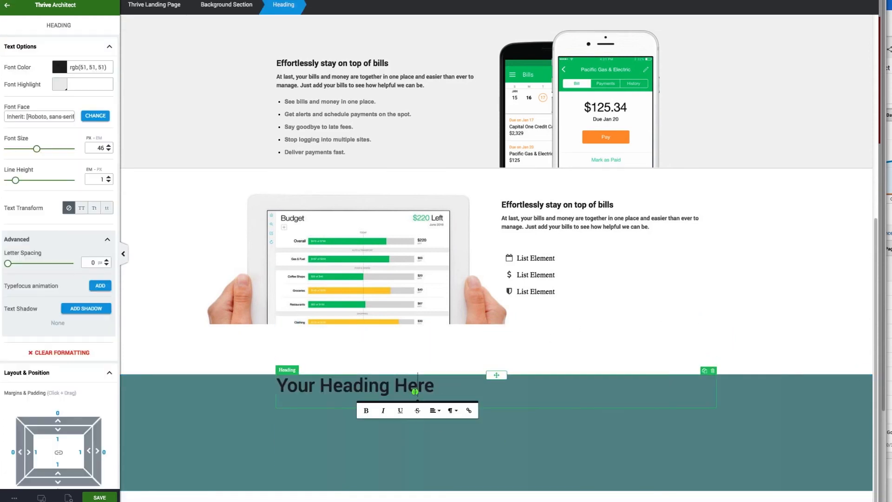
pyautogui.click(439, 411)
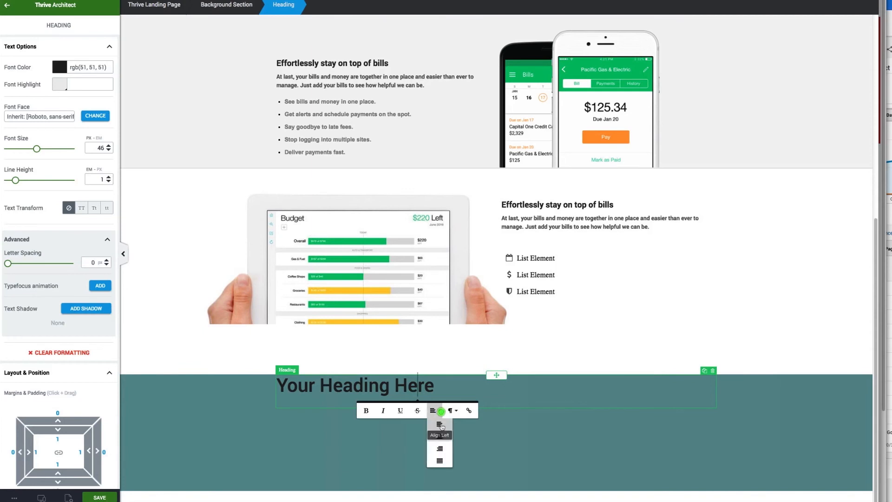
pyautogui.click(439, 437)
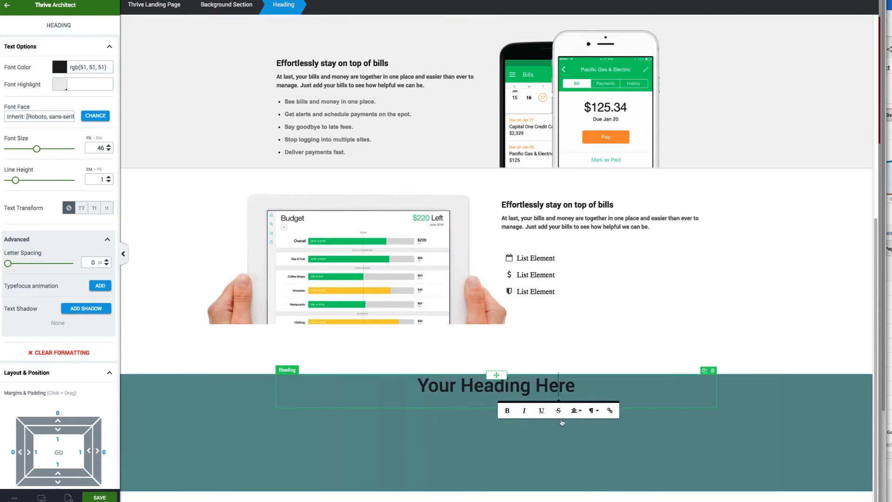
# - Set the placeholder heading's font colour to white, #fff
pyautogui.click(60, 67)
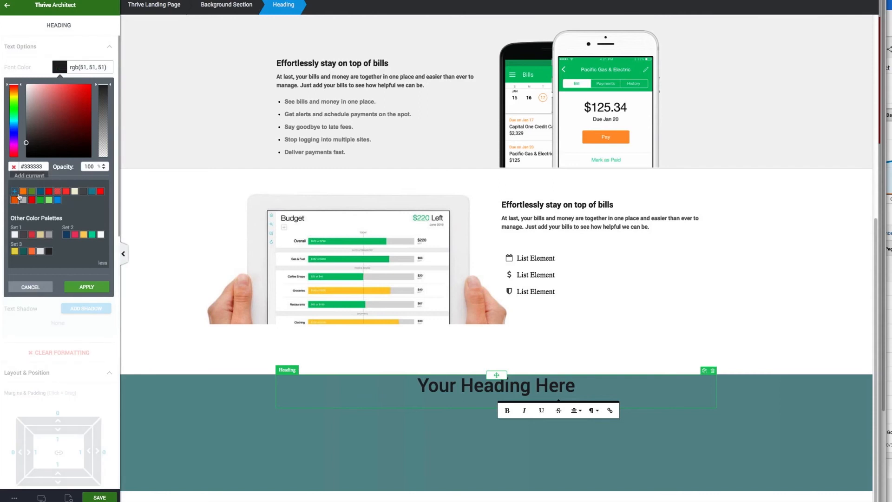
pyautogui.doubleClick(33, 166)
pyautogui.write('ffff')
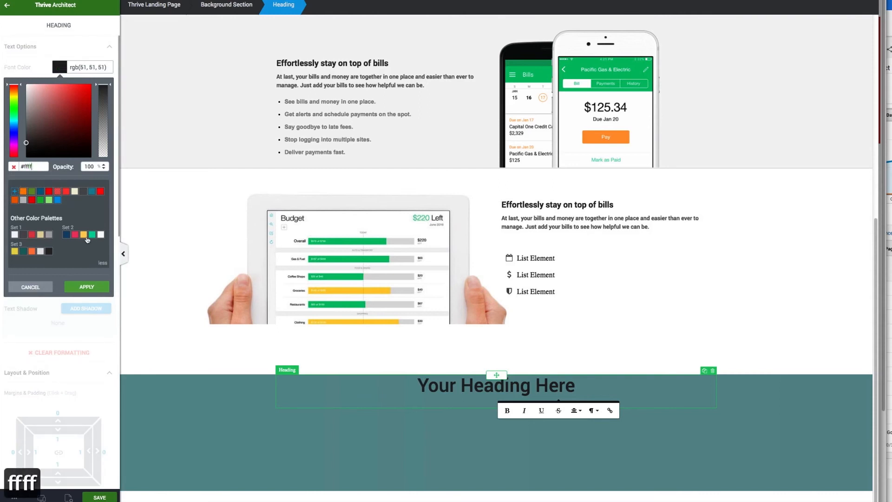
pyautogui.click(43, 166)
pyautogui.press('BackSpace')
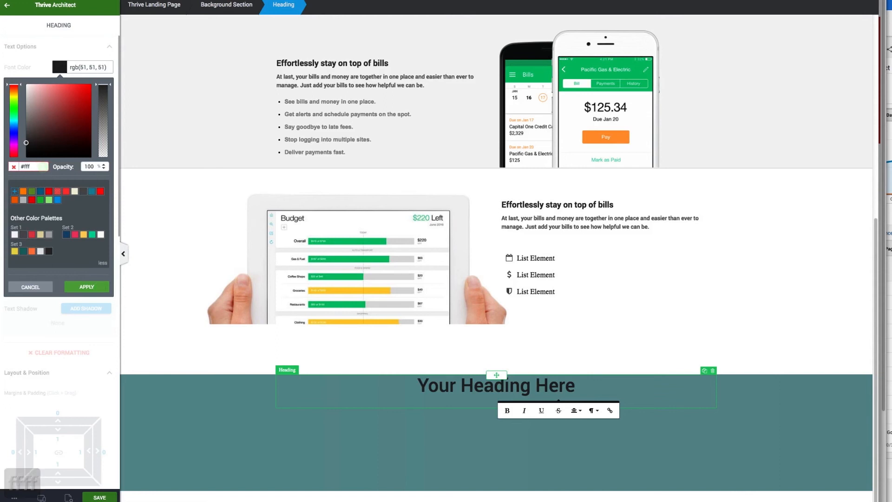
pyautogui.click(82, 282)
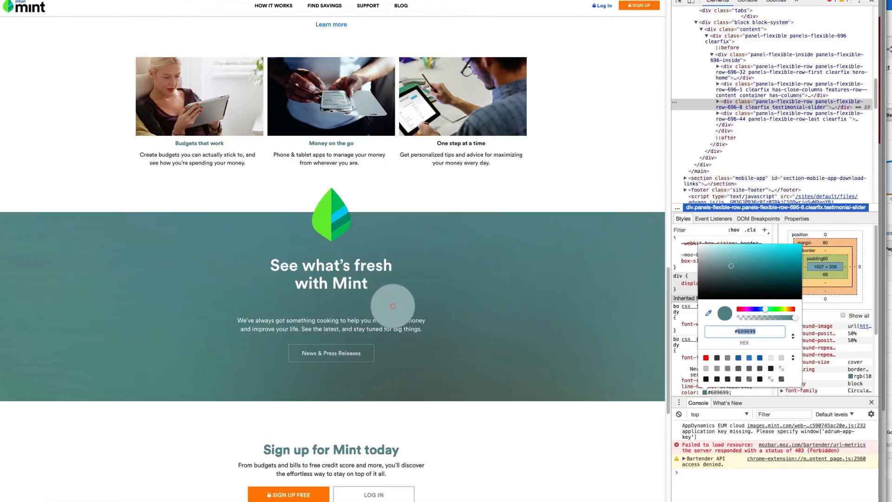
# - Copy the title 'See what's fresh with Mint' from the Mint page and replace the placeholder heading text with it
pyautogui.press('Escape')
pyautogui.moveTo(370, 288); pyautogui.dragTo(272, 262)
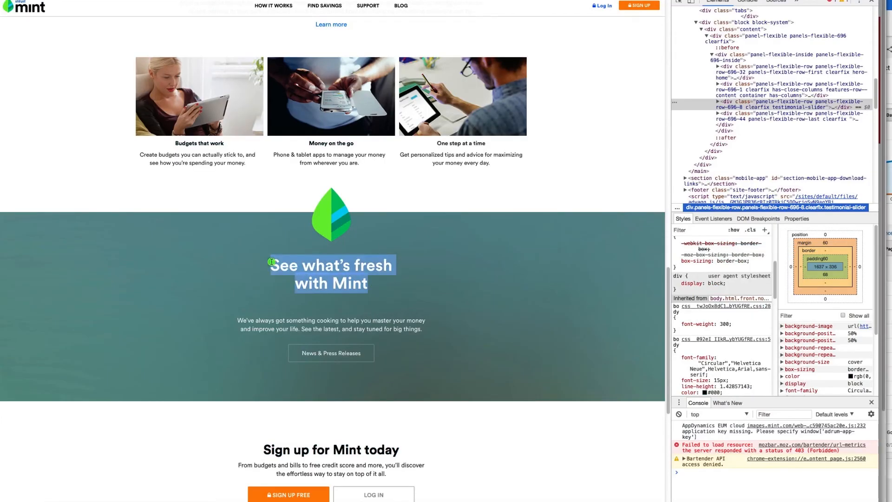
pyautogui.press('super+c')
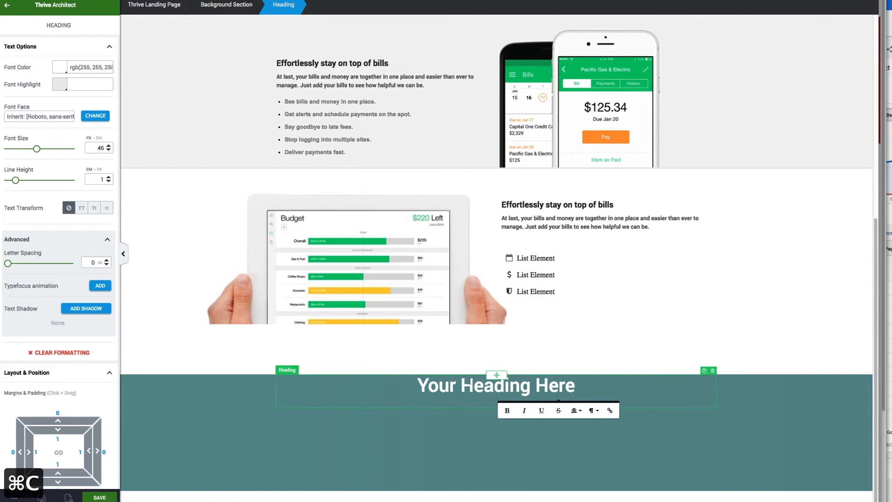
pyautogui.press('super+v')
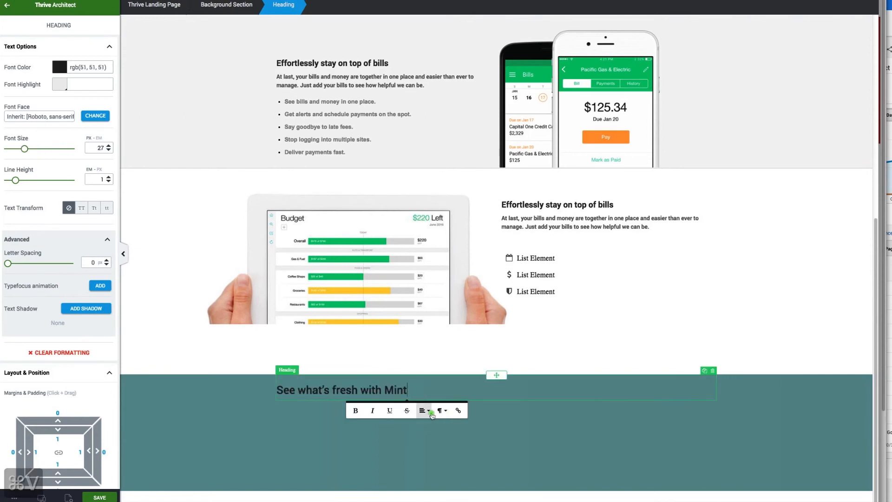
# - Centre the 'See what's fresh with Mint' heading and set its font colour to #ffffff
pyautogui.click(430, 411)
pyautogui.click(431, 429)
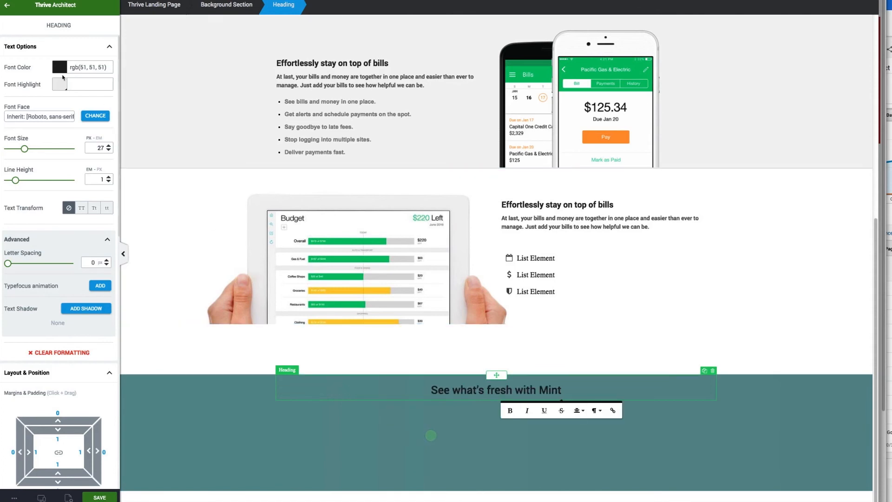
pyautogui.click(61, 68)
pyautogui.moveTo(26, 143); pyautogui.dragTo(21, 65)
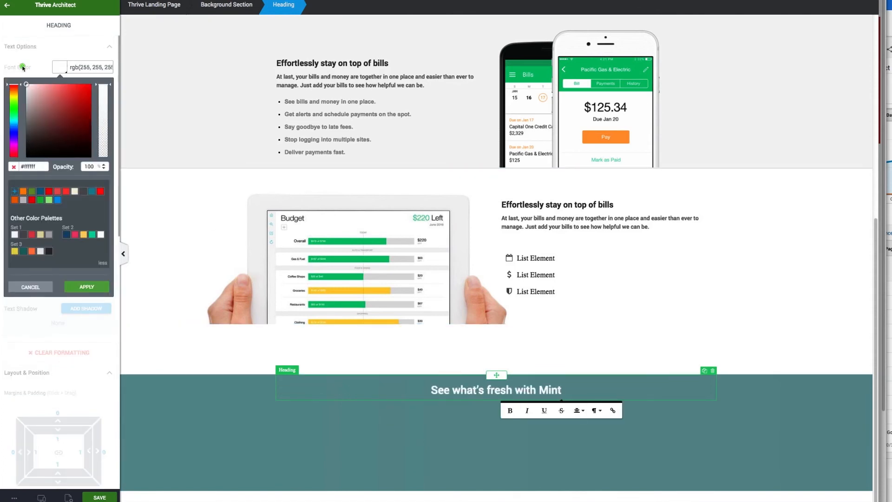
pyautogui.click(93, 287)
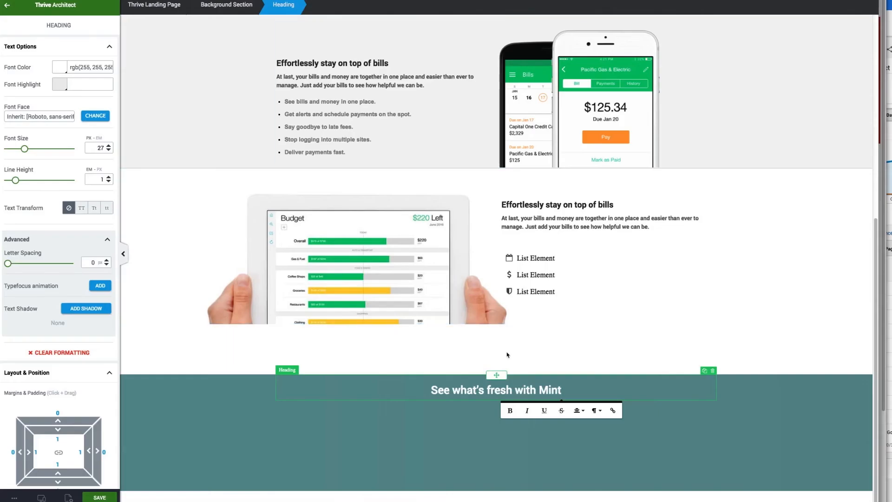
# - Set the 'See what's fresh with Mint' heading's font size to 36 px
pyautogui.doubleClick(100, 148)
pyautogui.write('36')
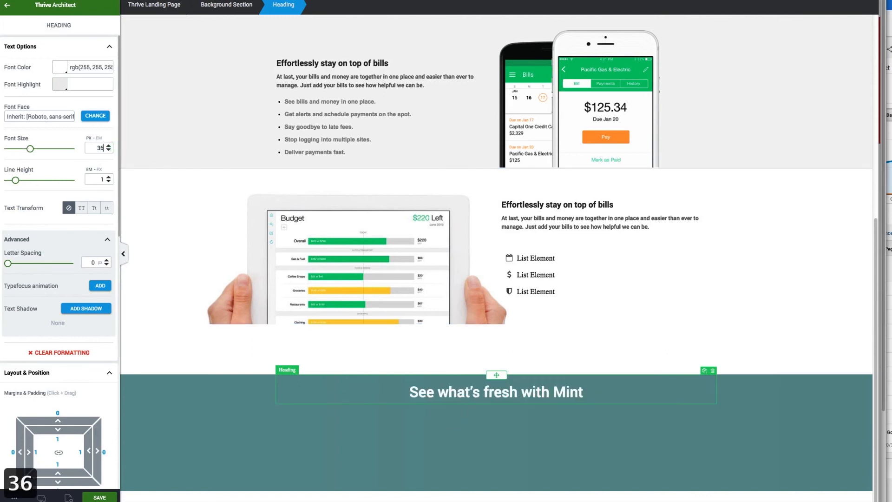
pyautogui.click(400, 387)
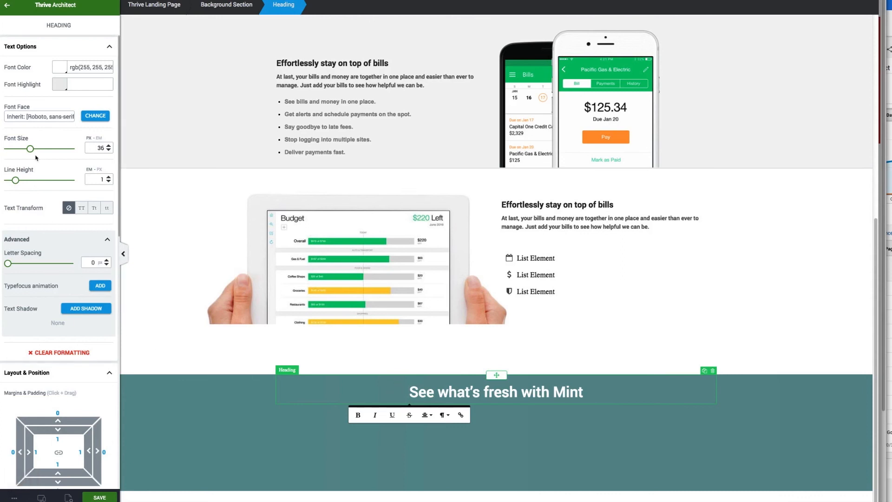
pyautogui.scroll(-10, 31, 200)
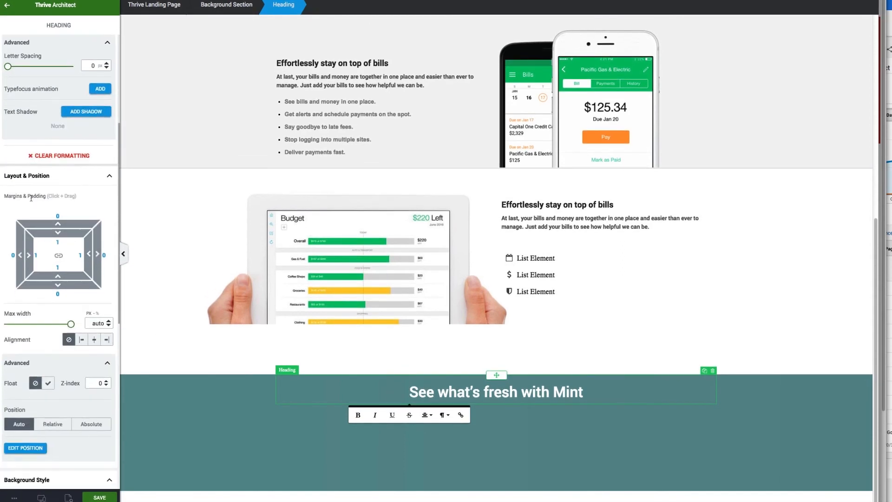
pyautogui.scroll(10, 31, 200)
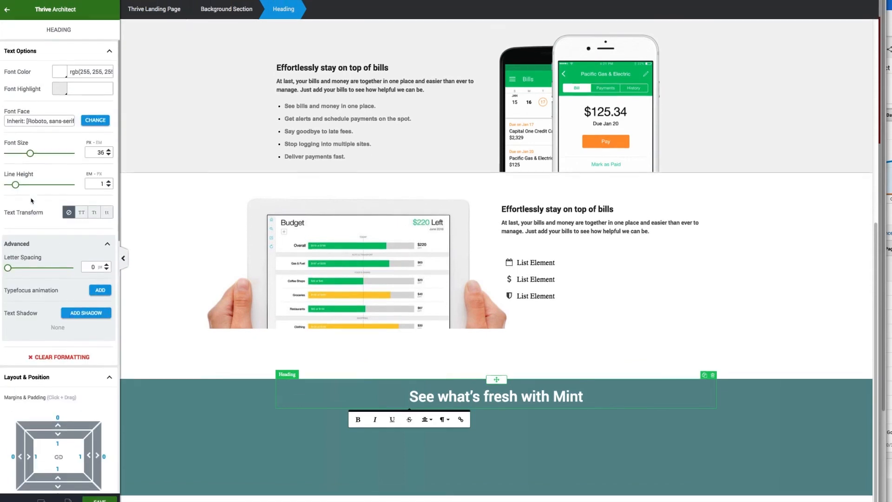
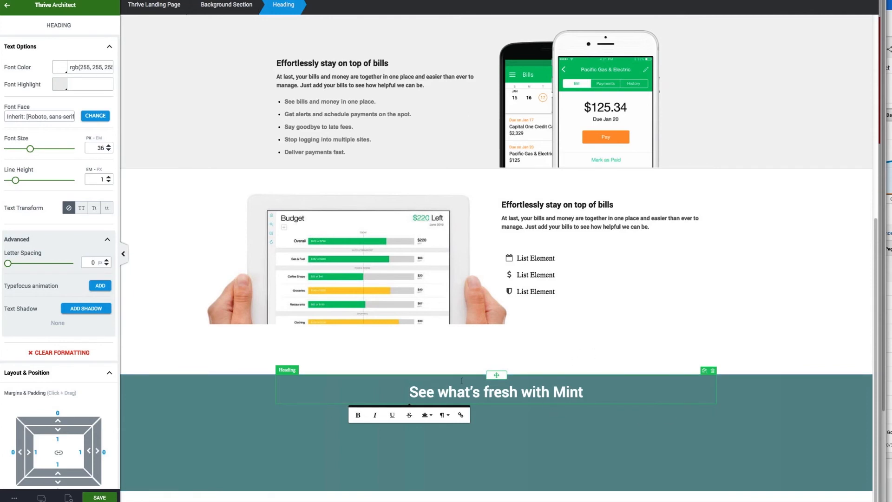
# - Narrow the 'See what's fresh with Mint' heading to a maximum width of 321 px
pyautogui.click(259, 454)
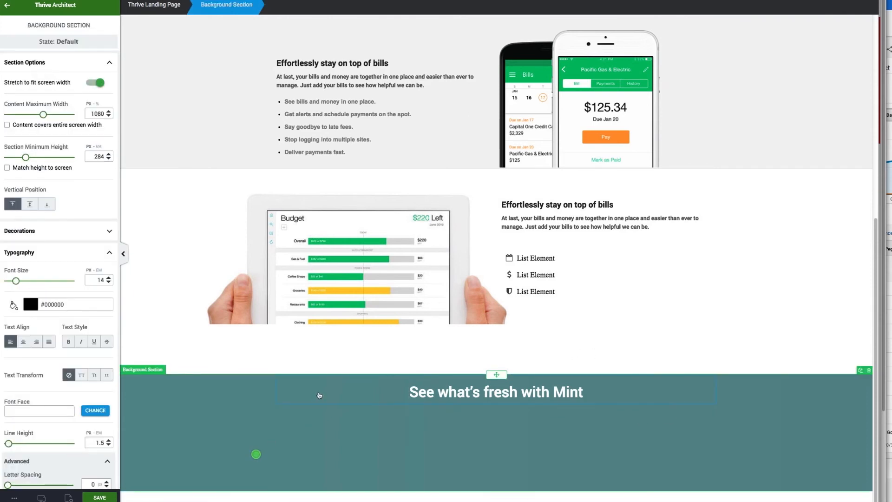
pyautogui.click(318, 392)
pyautogui.scroll(-5, 40, 284)
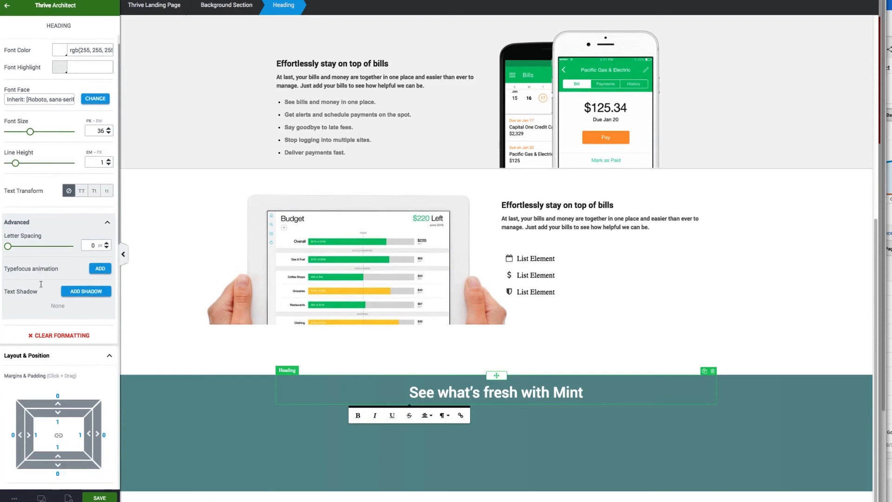
pyautogui.scroll(-1, 41, 286)
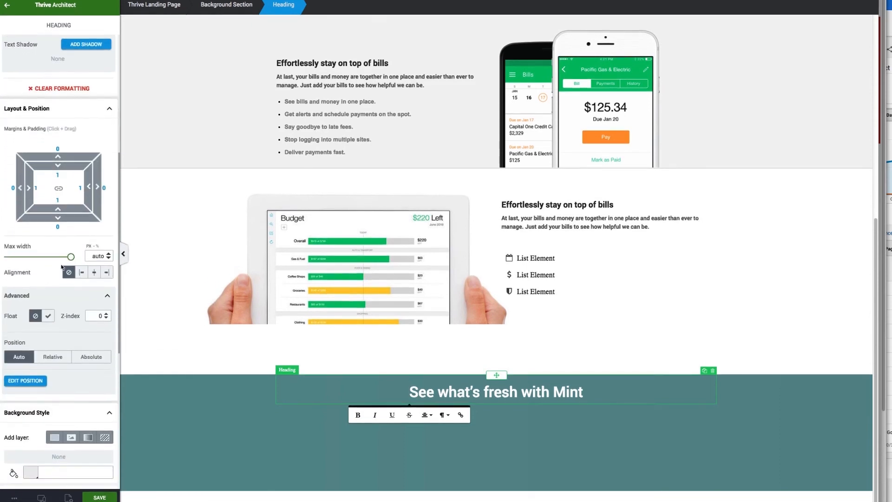
pyautogui.moveTo(73, 258); pyautogui.dragTo(33, 263)
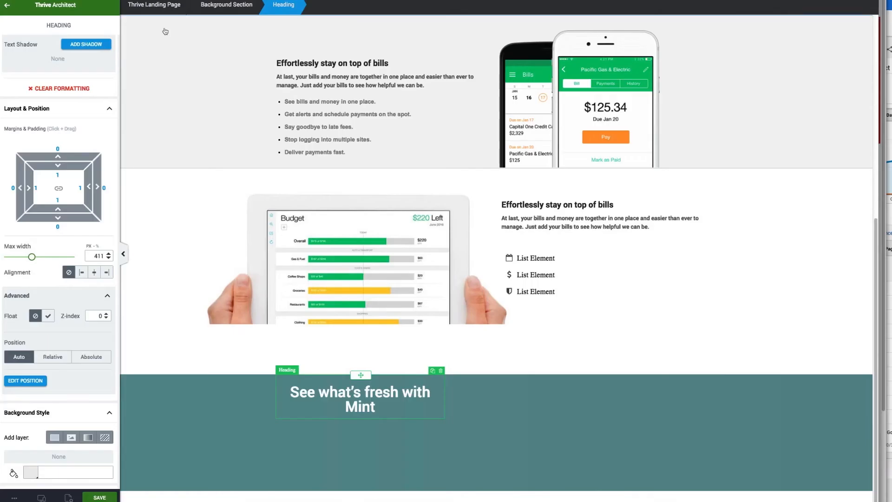
pyautogui.moveTo(35, 261); pyautogui.dragTo(28, 259)
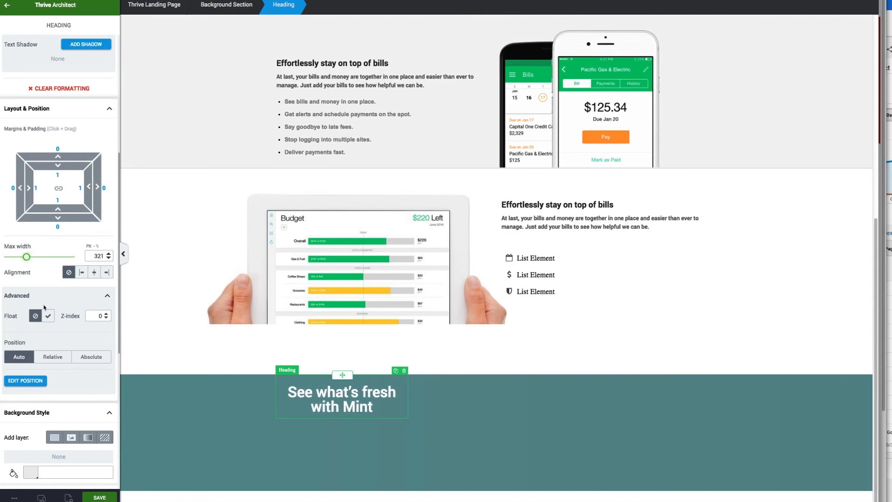
# - Set the heading's line height to 1.3 em and align the heading block to the centre of the teal section
pyautogui.scroll(5, 47, 279)
pyautogui.moveTo(18, 183); pyautogui.dragTo(18, 183)
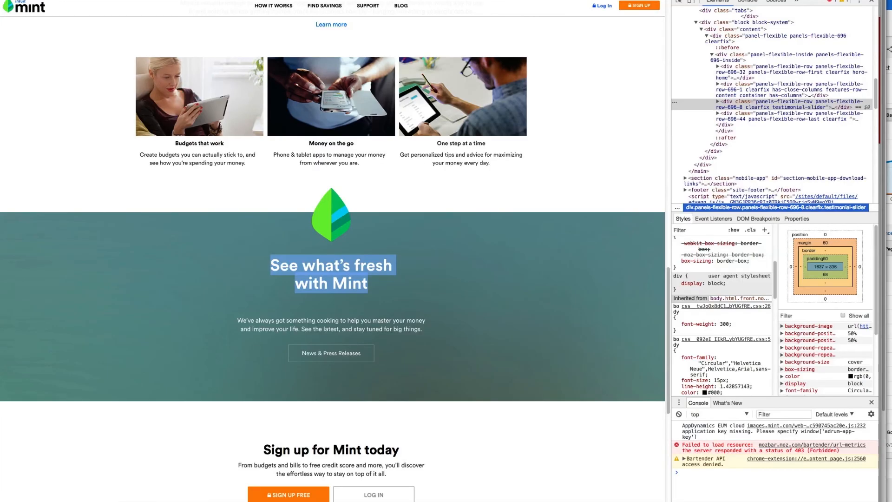
pyautogui.click(163, 285)
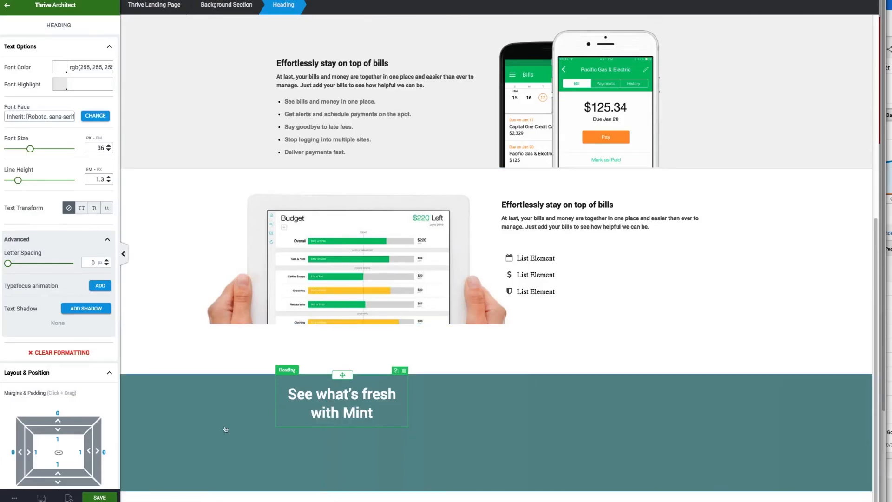
pyautogui.scroll(-8, 100, 221)
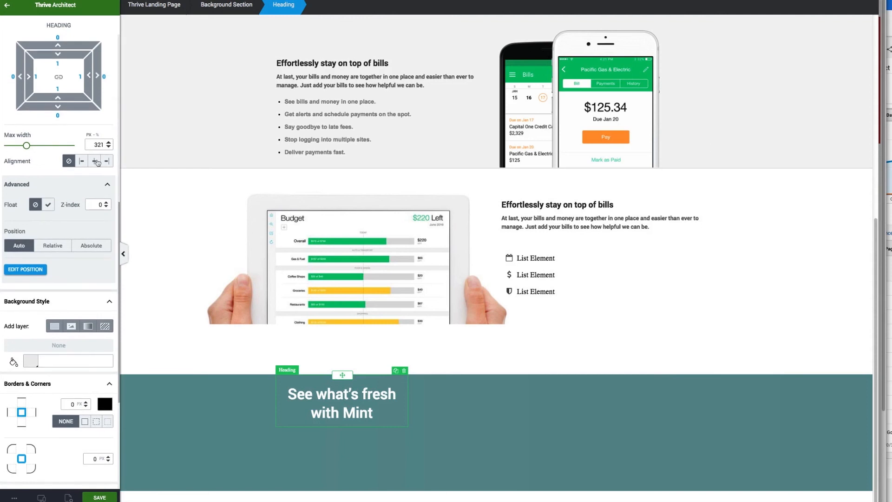
pyautogui.click(95, 161)
pyautogui.click(168, 353)
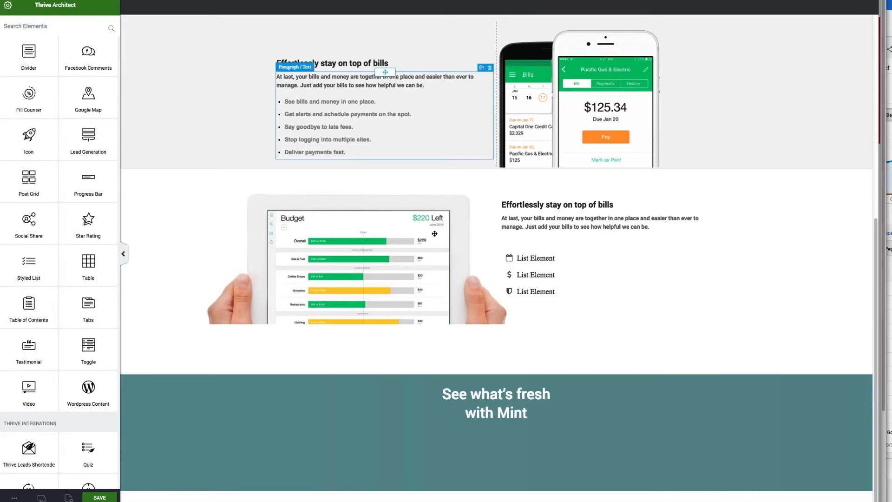
# - Add a top margin of at least 40 px to the heading so it sits lower in the teal section
pyautogui.click(500, 408)
pyautogui.moveTo(66, 422); pyautogui.dragTo(65, 389)
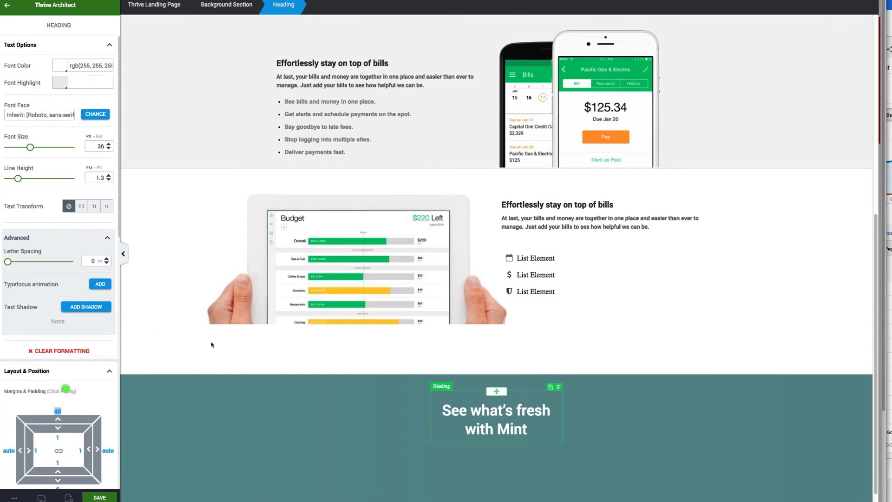
pyautogui.moveTo(58, 420); pyautogui.dragTo(58, 412)
# - Copy the 'We've always got something cooking' paragraph from the Mint page into a new text element below the heading
pyautogui.click(147, 299)
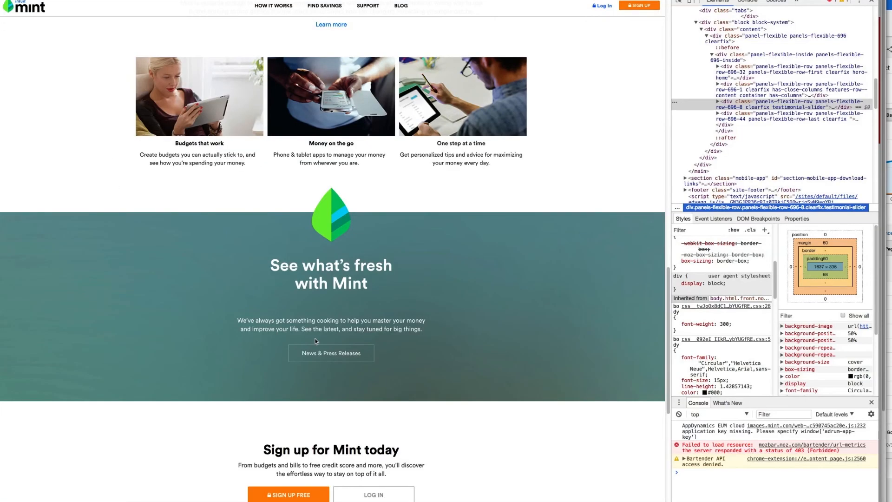
pyautogui.moveTo(428, 331)
pyautogui.mouseDown()
pyautogui.moveTo(229, 324)
pyautogui.moveTo(424, 333)
pyautogui.mouseUp()
pyautogui.press('super+c')
pyautogui.press('super+c')
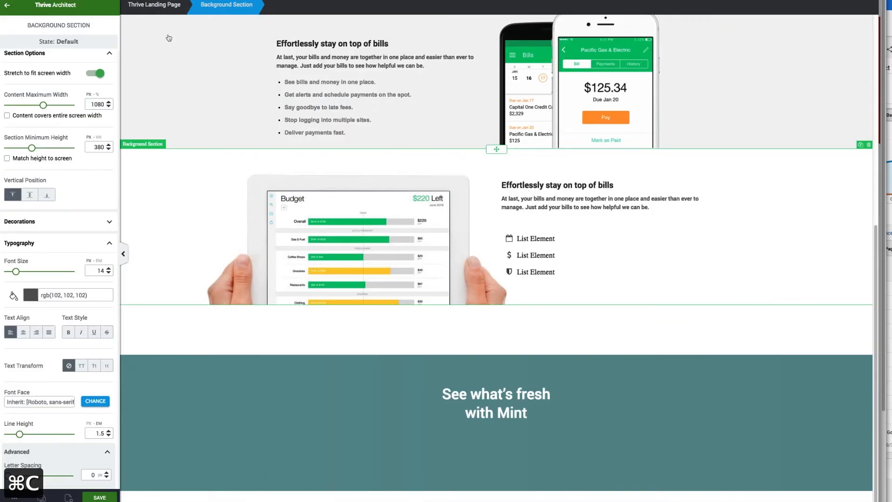
pyautogui.click(44, 6)
pyautogui.moveTo(33, 52); pyautogui.dragTo(517, 420)
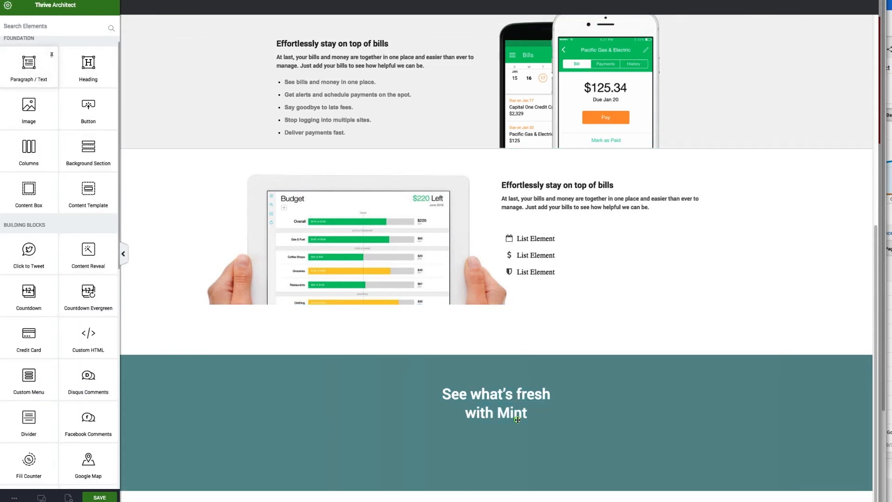
pyautogui.press('super+v')
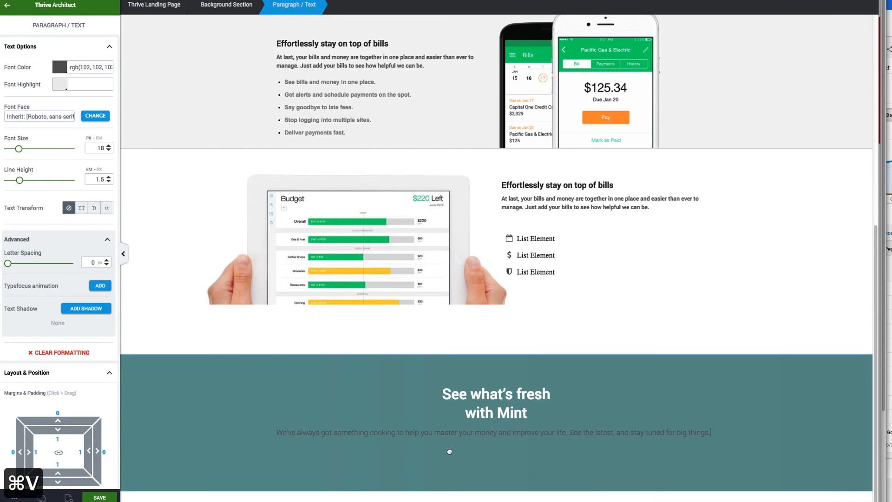
# - Set the new paragraph's font size to 14 px and its font colour to white, #ffffff
pyautogui.press('super+a')
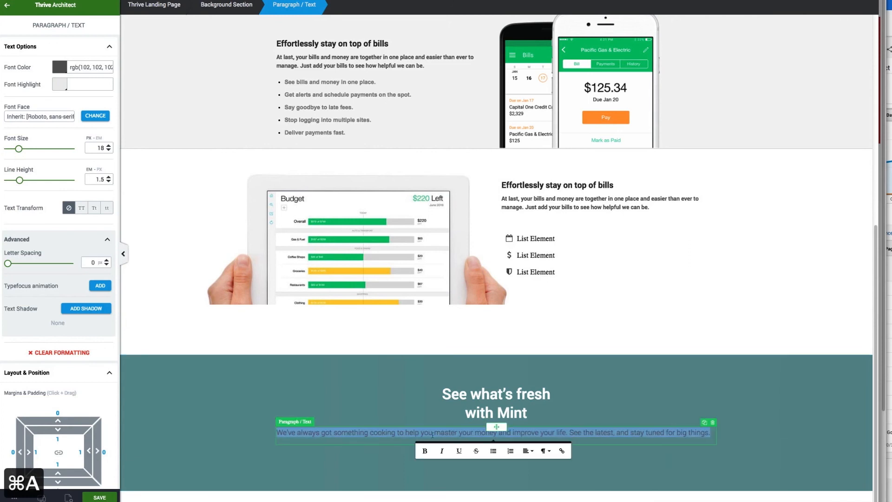
pyautogui.doubleClick(100, 147)
pyautogui.write('14')
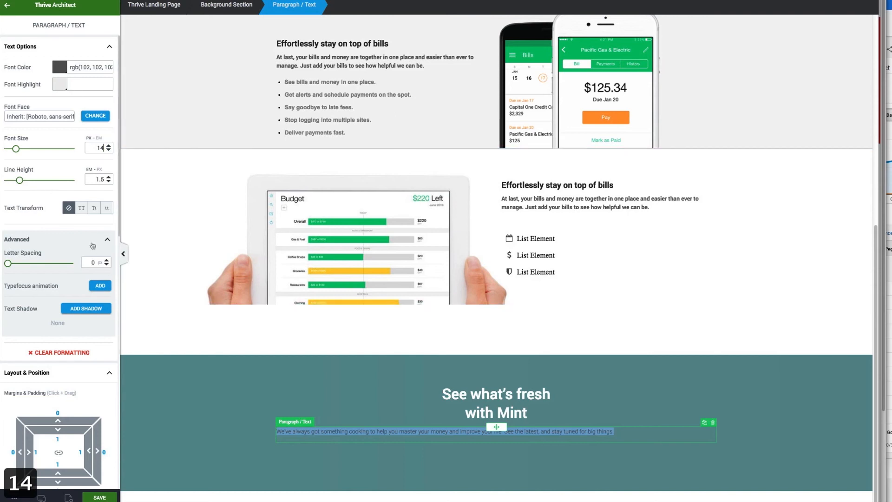
pyautogui.click(59, 67)
pyautogui.moveTo(33, 135); pyautogui.dragTo(25, 85)
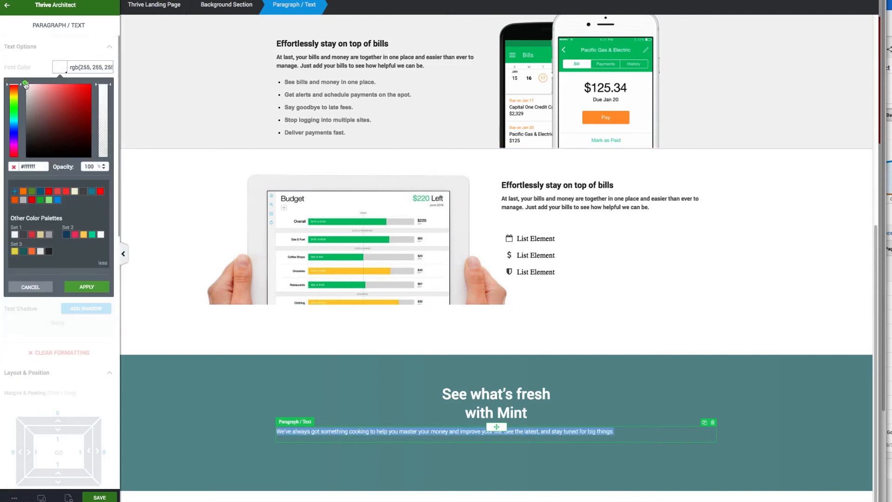
pyautogui.click(93, 287)
# - Align the paragraph element to the centre and centre its text
pyautogui.scroll(-5, 94, 349)
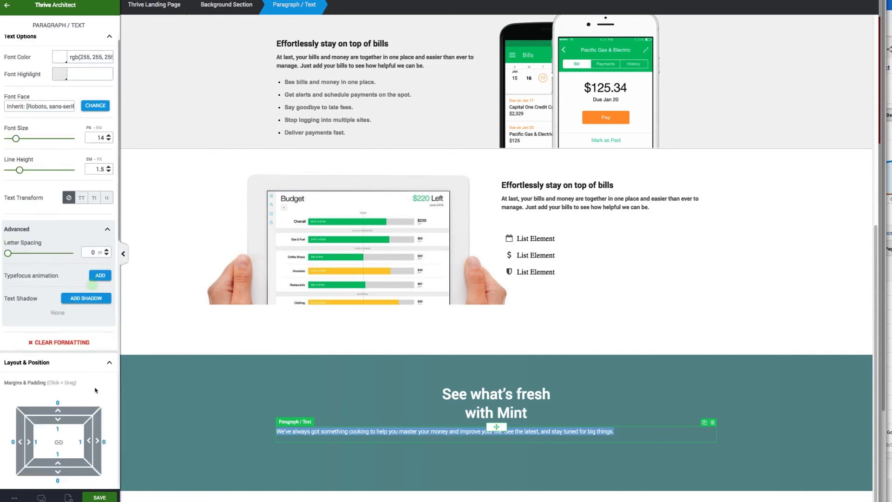
pyautogui.click(94, 341)
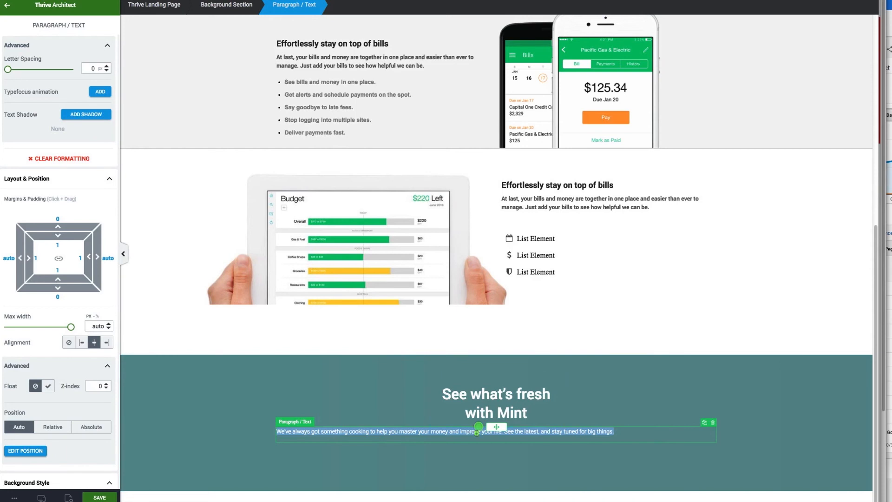
pyautogui.click(478, 431)
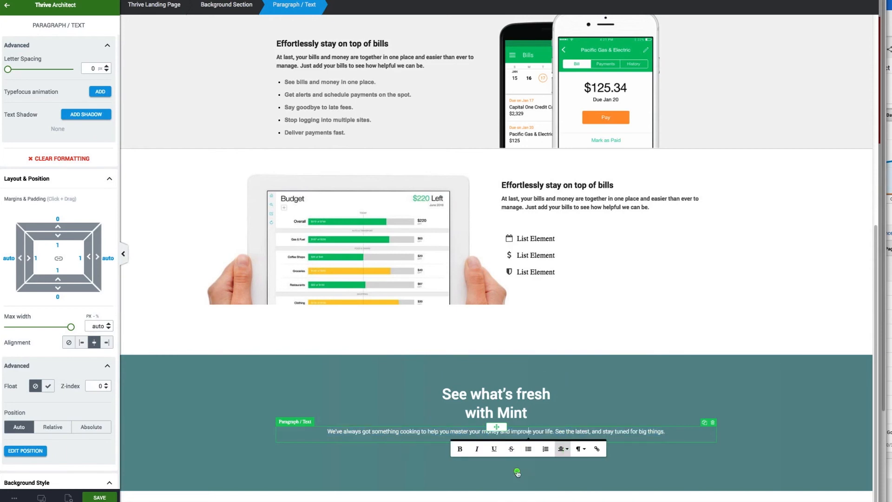
pyautogui.click(198, 419)
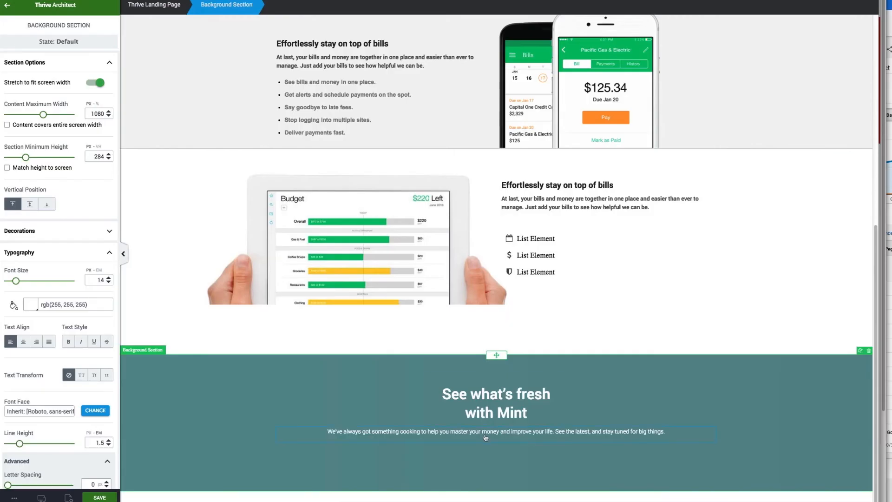
# - Reduce the paragraph's maximum width so its text wraps onto two lines below the heading
pyautogui.click(485, 437)
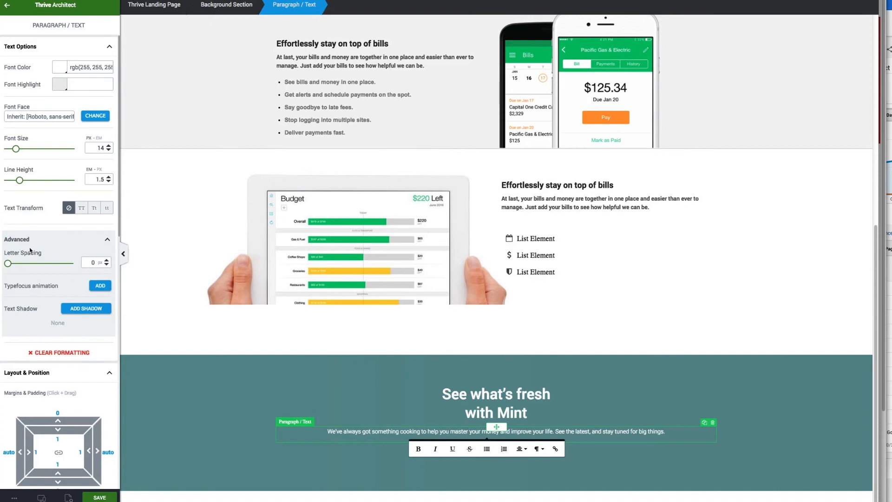
pyautogui.scroll(-8, 30, 250)
pyautogui.moveTo(70, 144); pyautogui.dragTo(37, 150)
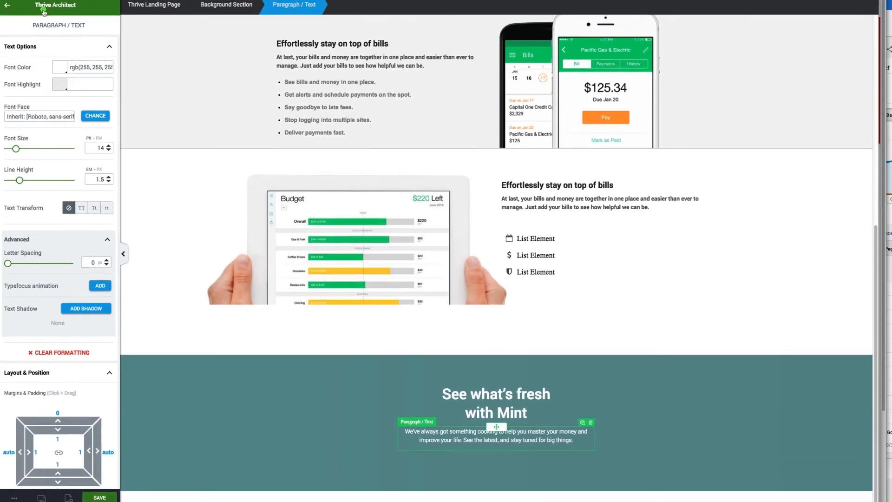
# - Add a button below the paragraph in the teal section and apply the Ghost style to it
pyautogui.click(43, 8)
pyautogui.moveTo(88, 116); pyautogui.dragTo(480, 462)
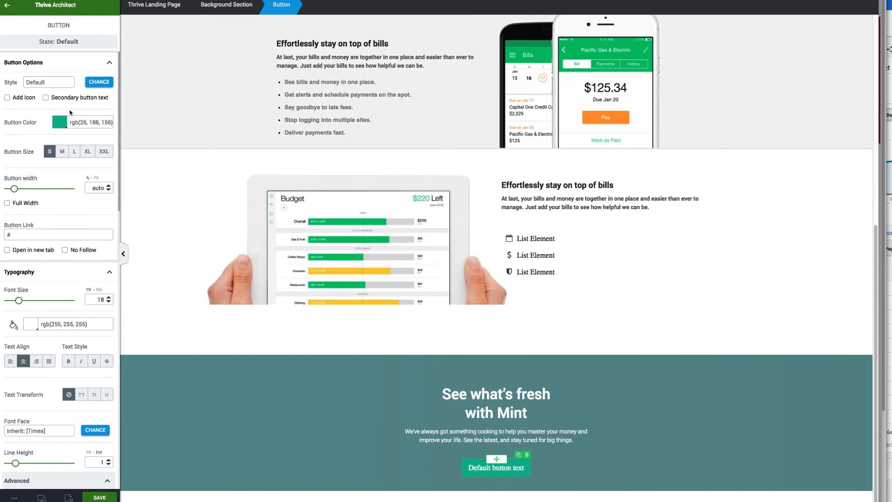
pyautogui.click(98, 82)
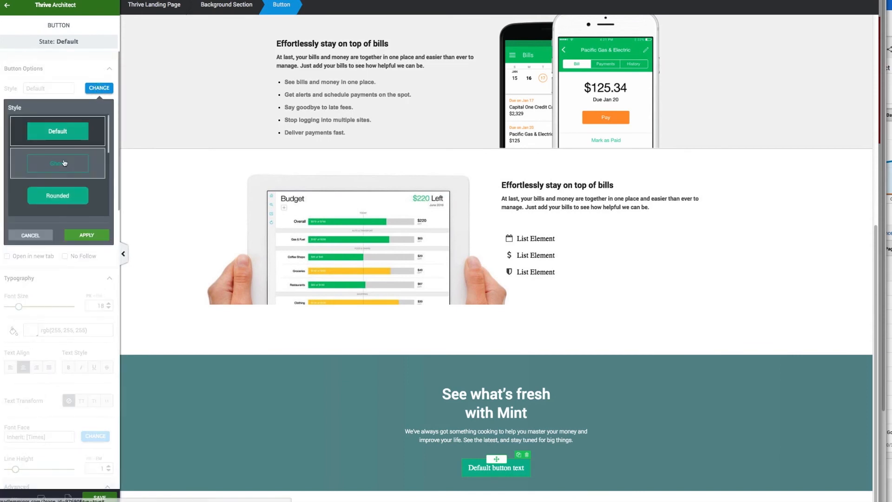
pyautogui.click(64, 160)
pyautogui.click(86, 235)
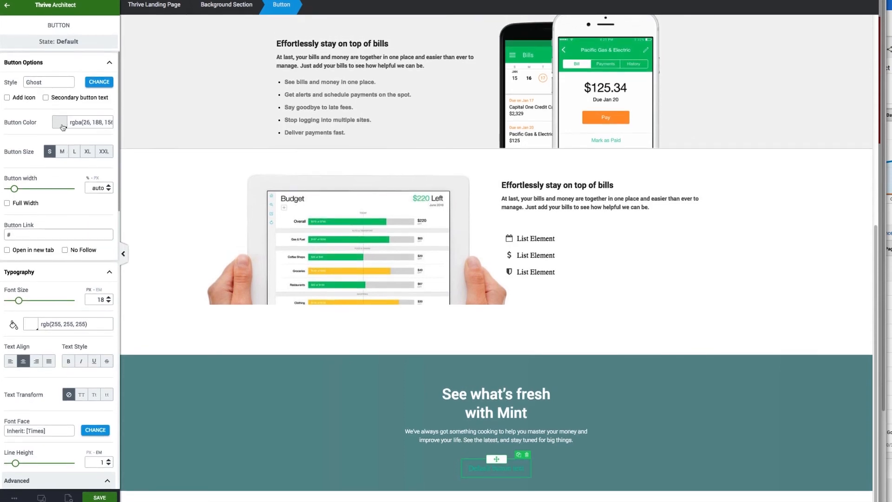
pyautogui.click(290, 399)
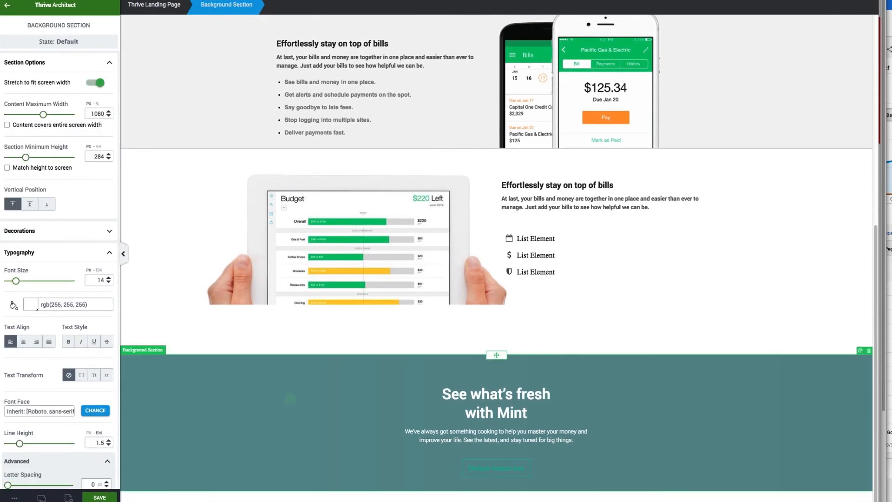
# - Set the ghost button's button colour to white, #ffffff
pyautogui.click(520, 474)
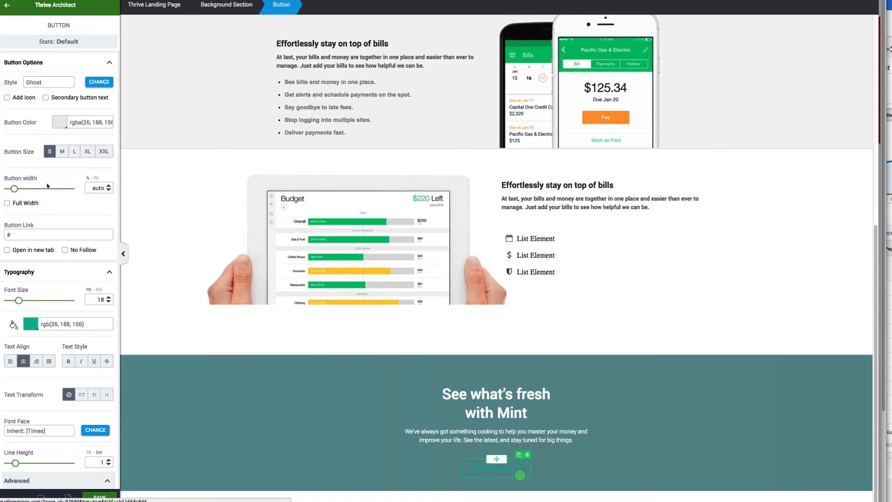
pyautogui.click(61, 123)
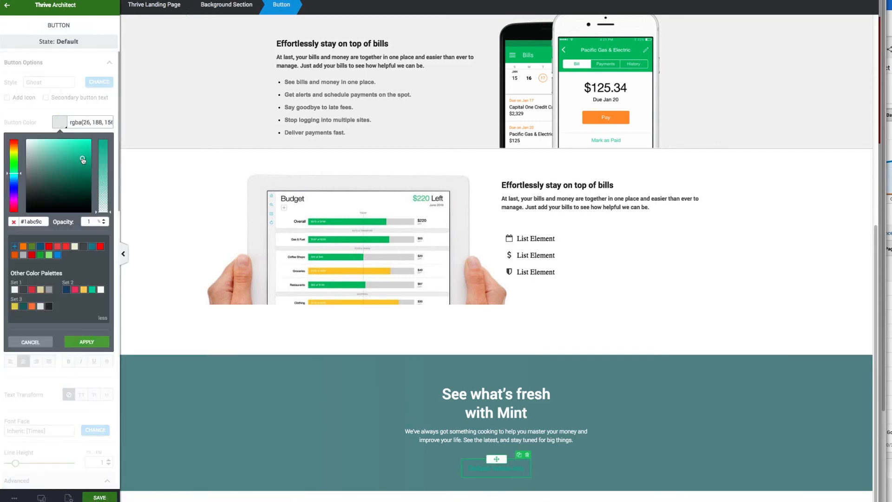
pyautogui.moveTo(82, 160); pyautogui.dragTo(25, 141)
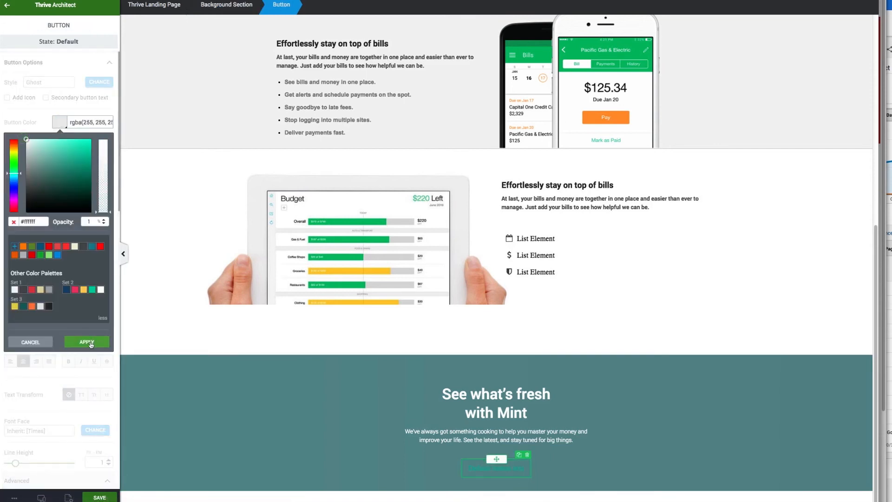
pyautogui.click(89, 342)
pyautogui.click(241, 423)
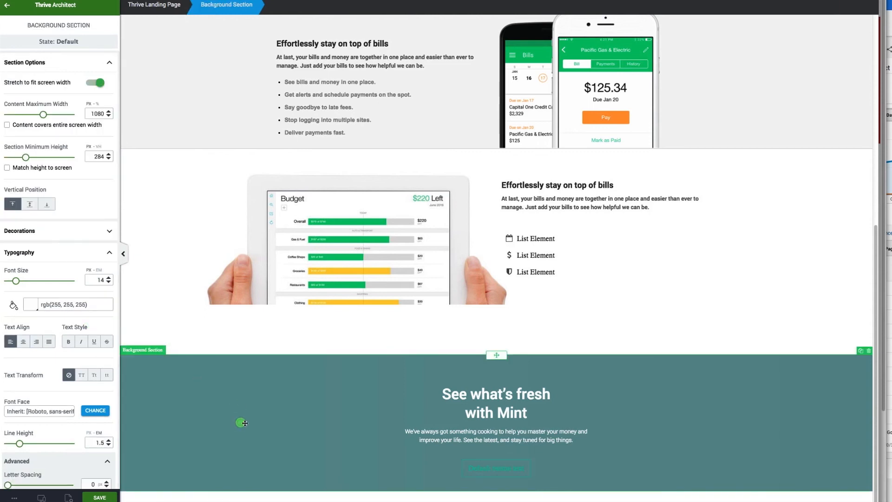
pyautogui.click(508, 474)
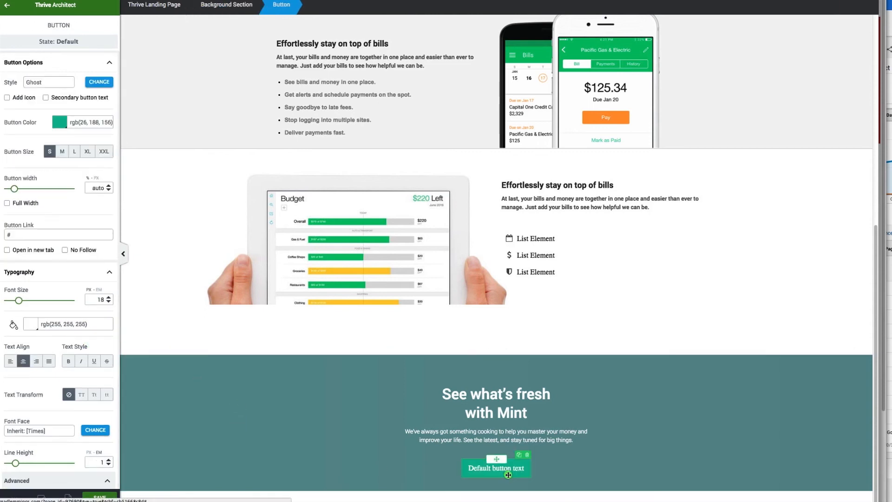
pyautogui.click(63, 123)
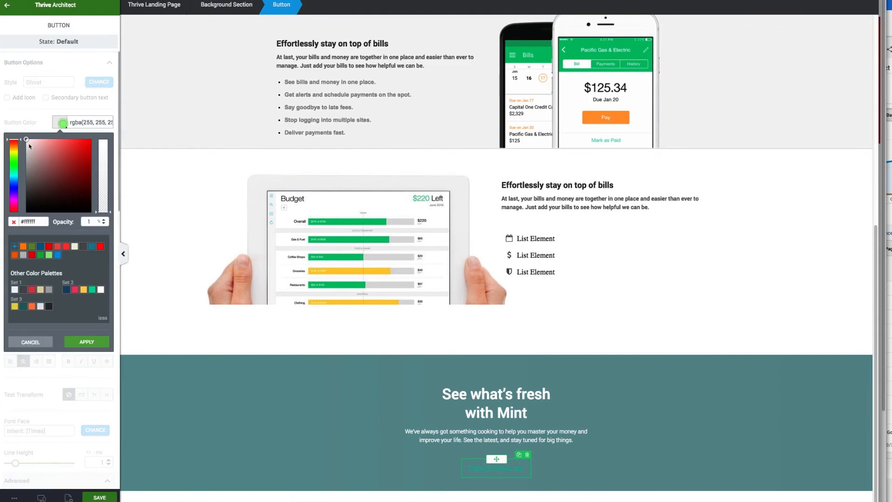
pyautogui.click(87, 342)
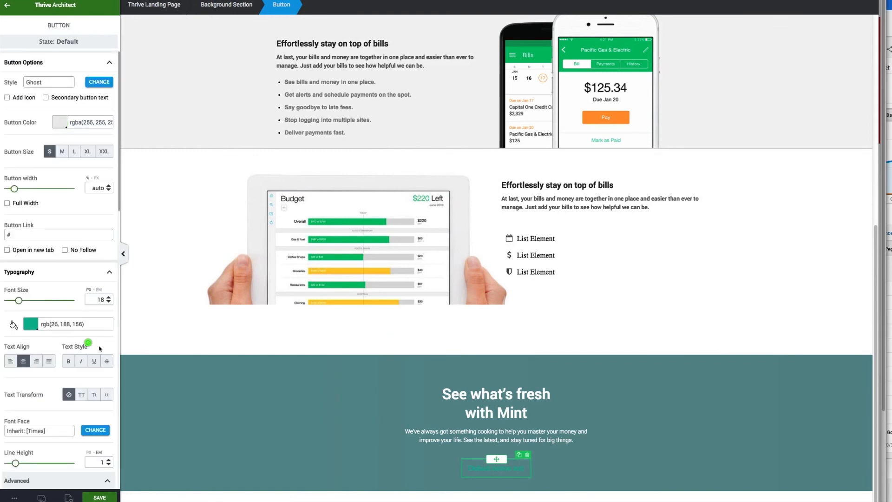
# - Set the ghost button's text colour to white, #ffffff
pyautogui.click(186, 427)
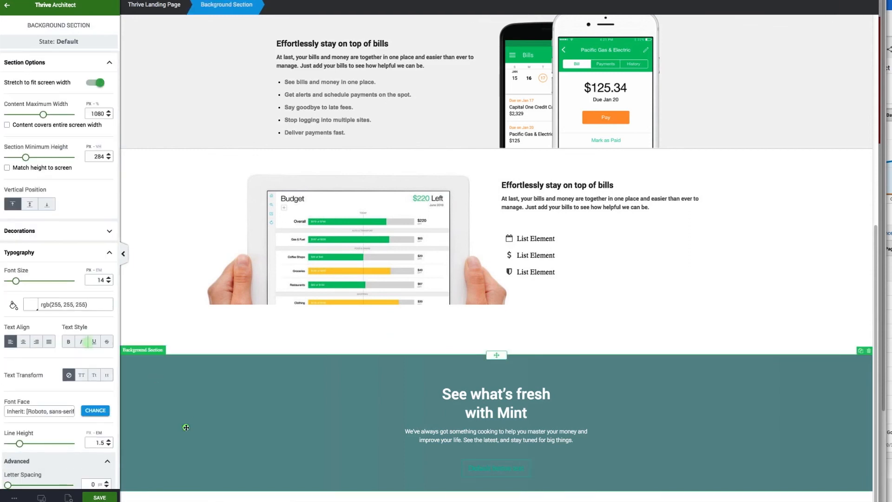
pyautogui.click(507, 475)
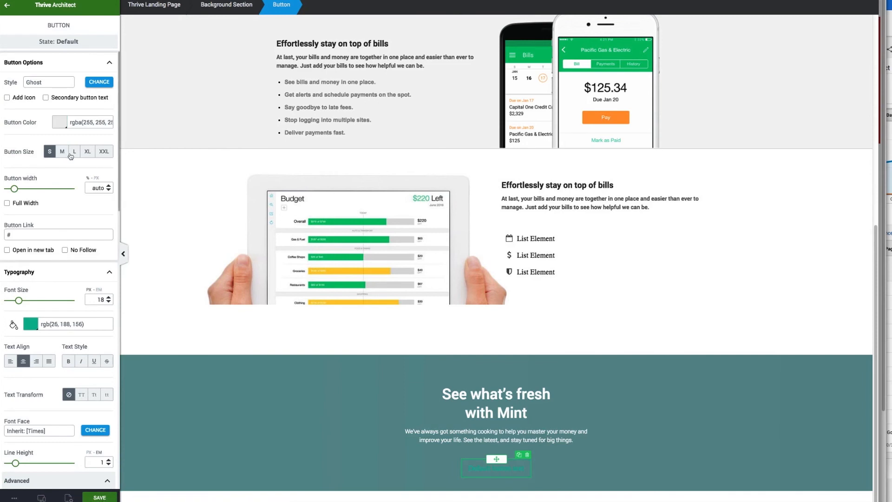
pyautogui.click(32, 325)
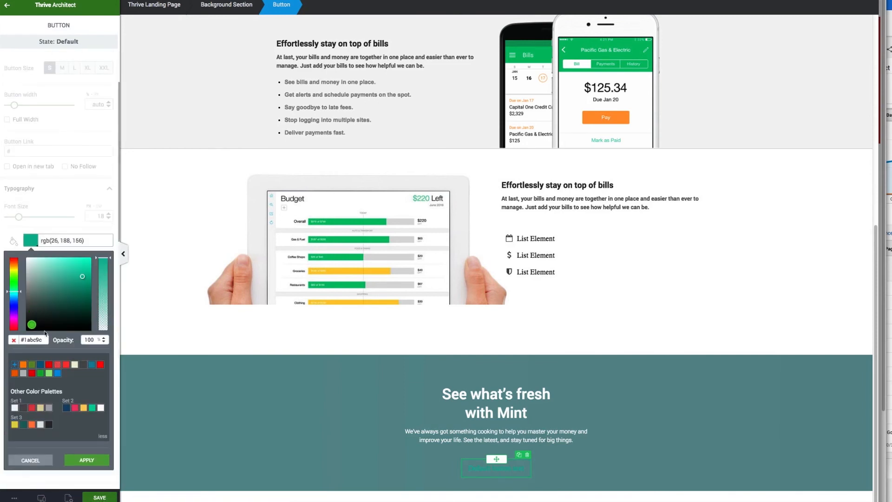
pyautogui.moveTo(80, 279); pyautogui.dragTo(14, 251)
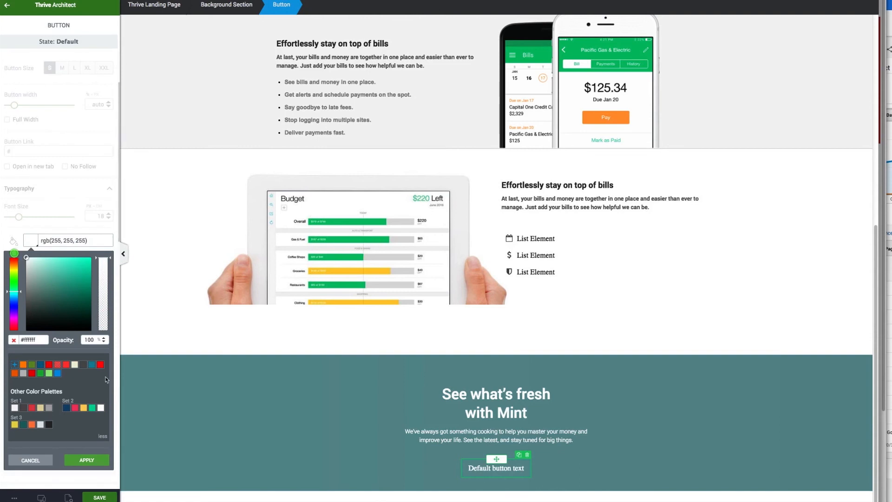
pyautogui.click(79, 460)
pyautogui.click(215, 427)
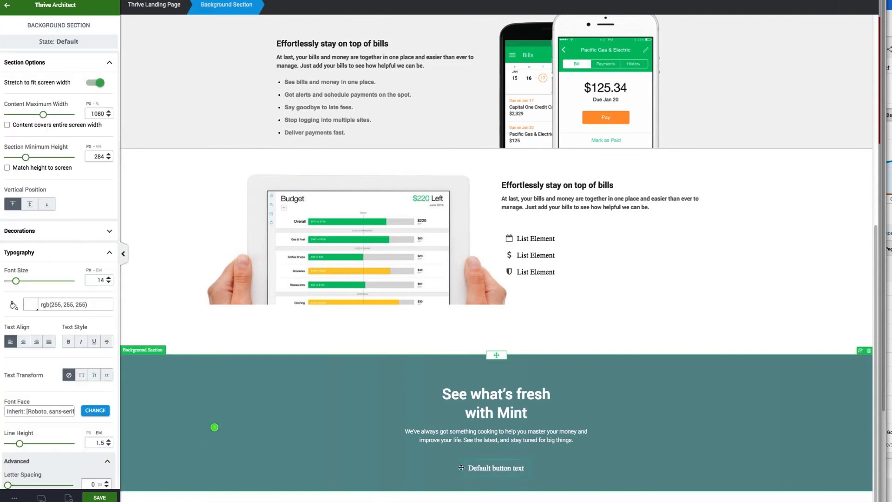
# - Reapply white, #ffffff, as the ghost button's button colour
pyautogui.click(528, 476)
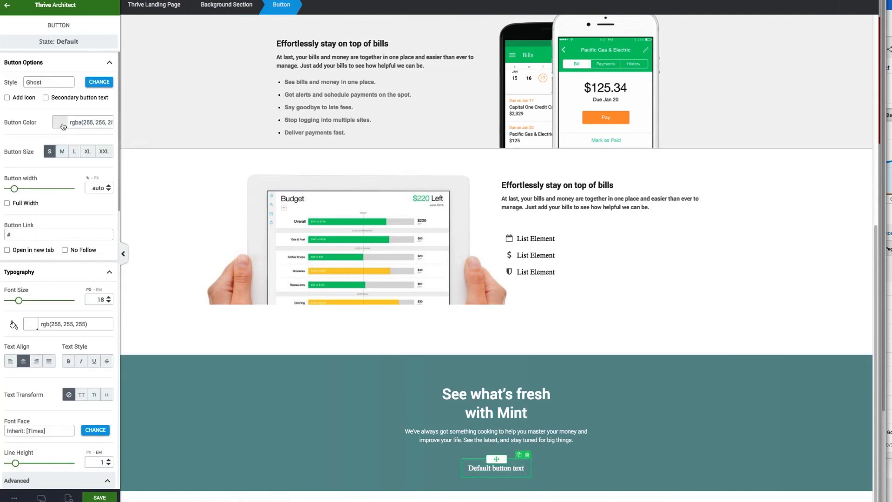
pyautogui.click(61, 123)
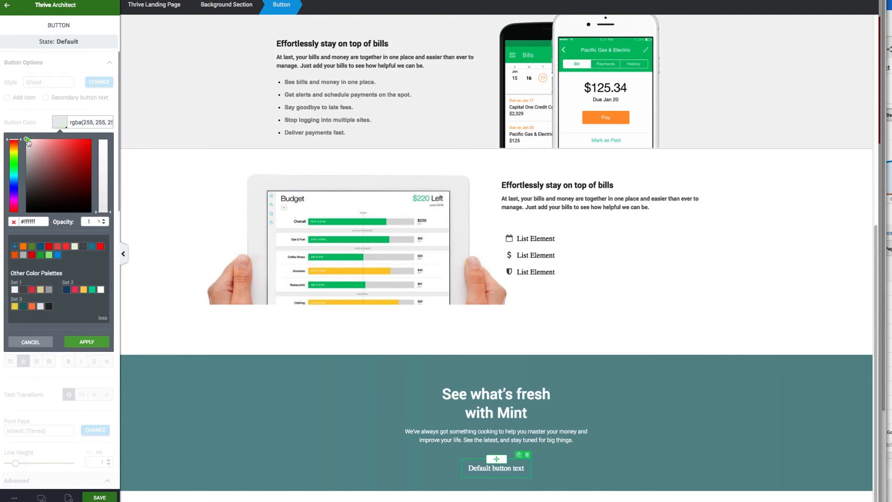
pyautogui.moveTo(20, 135)
pyautogui.mouseDown()
pyautogui.moveTo(21, 143)
pyautogui.moveTo(16, 130)
pyautogui.mouseUp()
pyautogui.click(88, 343)
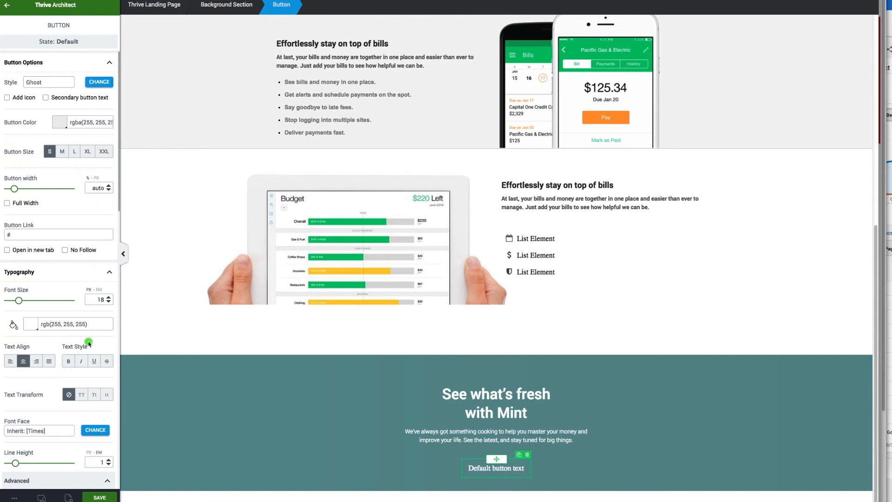
pyautogui.click(160, 439)
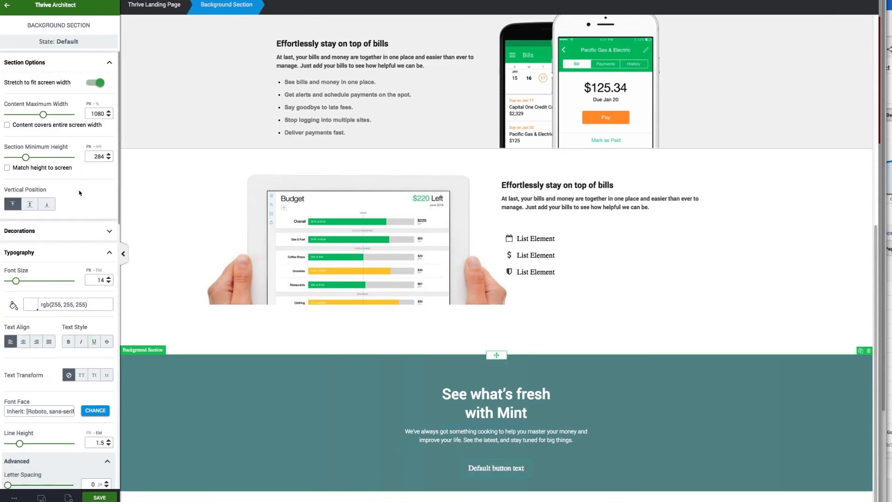
pyautogui.scroll(-10, 79, 193)
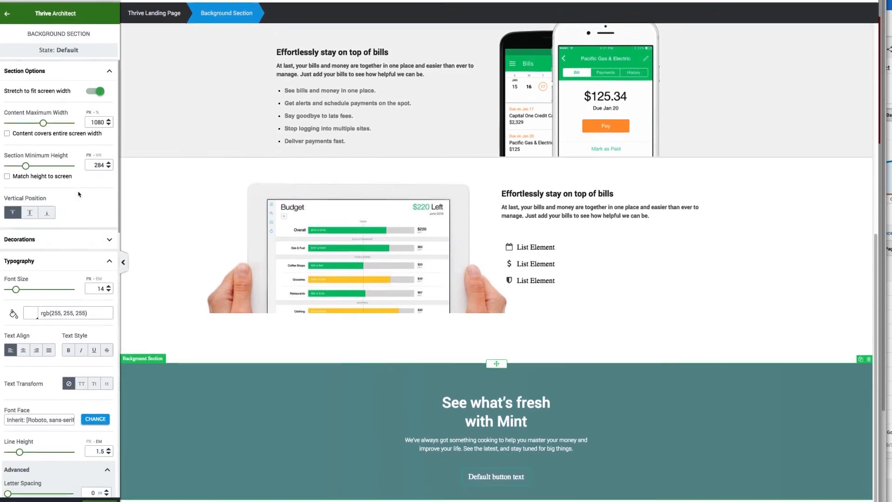
pyautogui.click(256, 391)
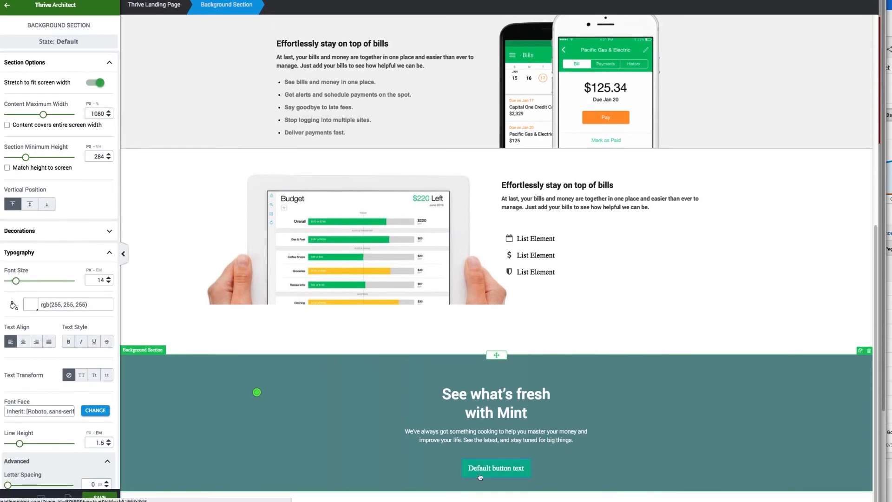
# - Set the ghost button's border colour to white, #ffffff
pyautogui.click(480, 475)
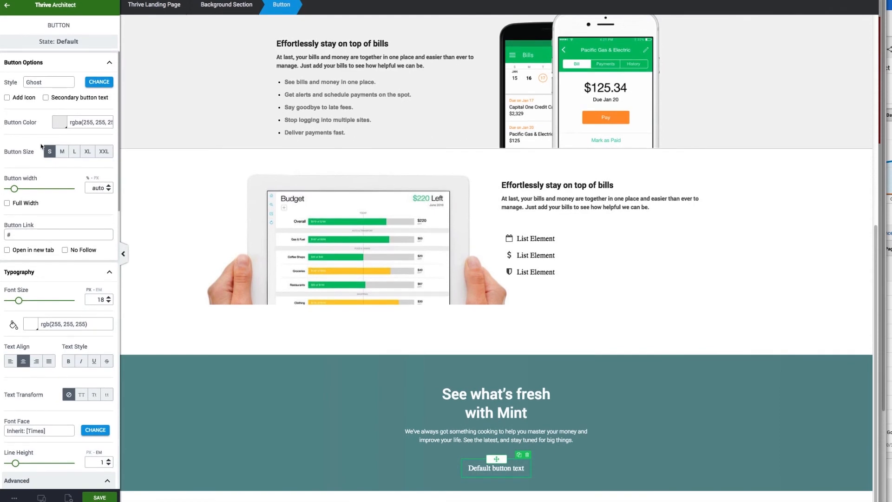
pyautogui.scroll(-5, 41, 146)
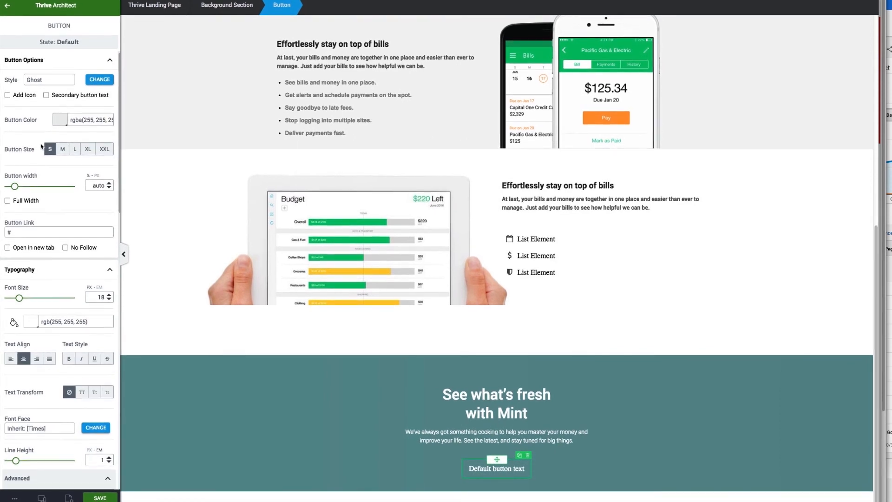
pyautogui.scroll(-8, 40, 144)
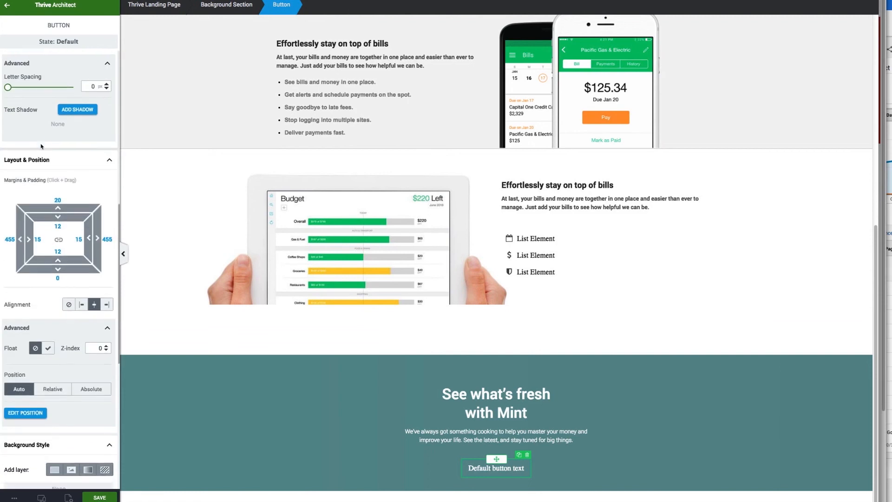
pyautogui.scroll(1, 41, 147)
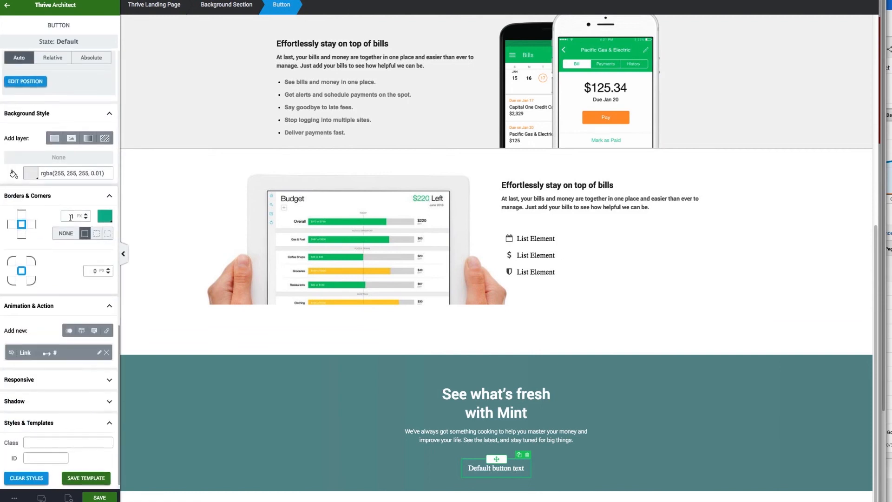
pyautogui.click(105, 218)
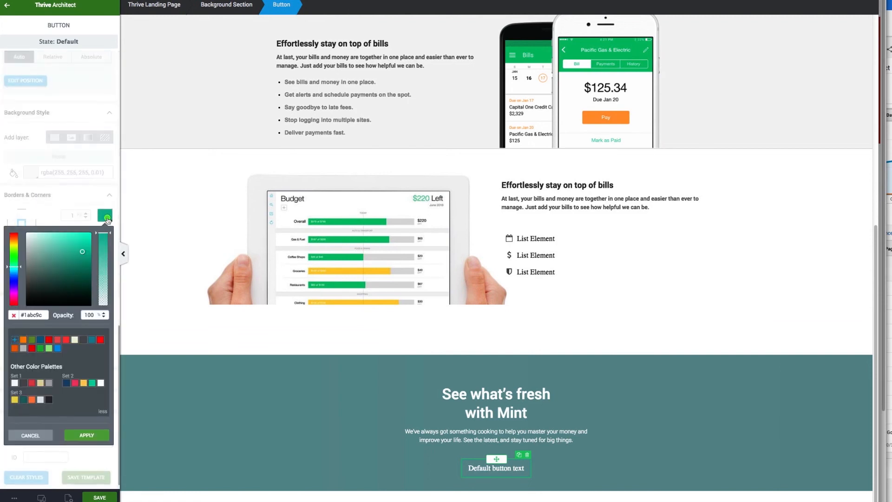
pyautogui.moveTo(83, 254); pyautogui.dragTo(24, 234)
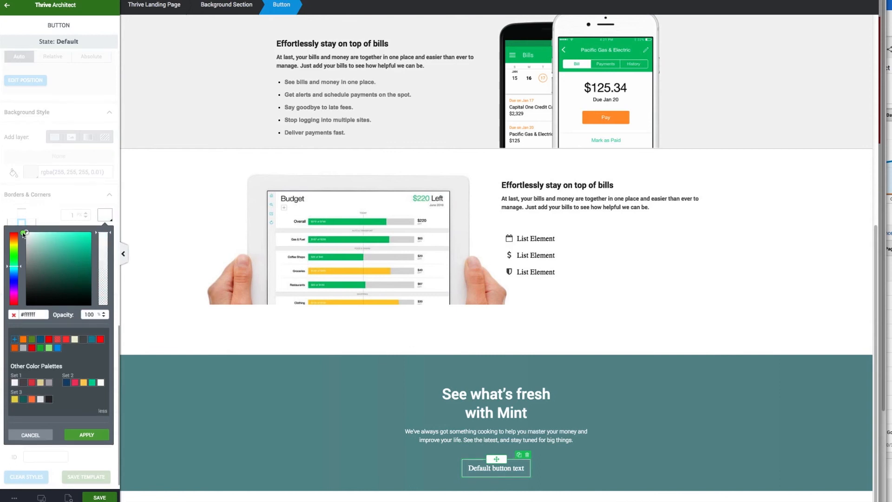
pyautogui.click(86, 434)
pyautogui.click(242, 419)
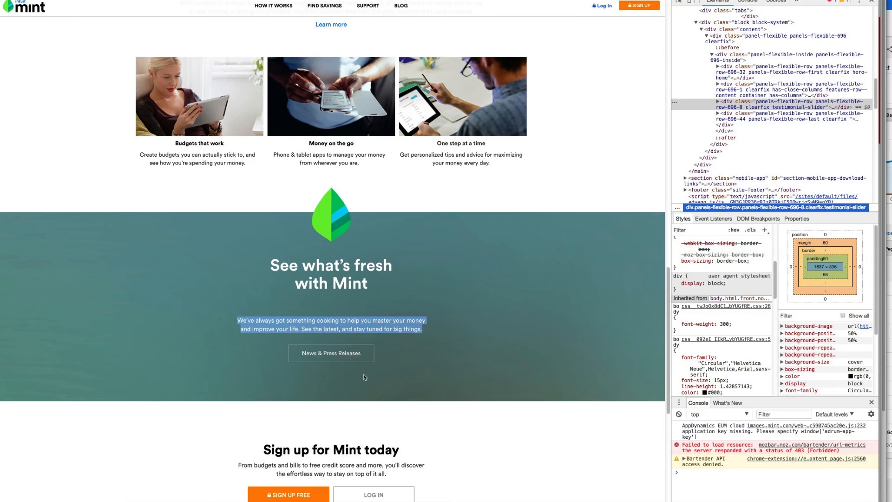
# - Check the button label on the original Mint page and replace the ghost button's text with "News & Press Releases"
pyautogui.click(320, 351)
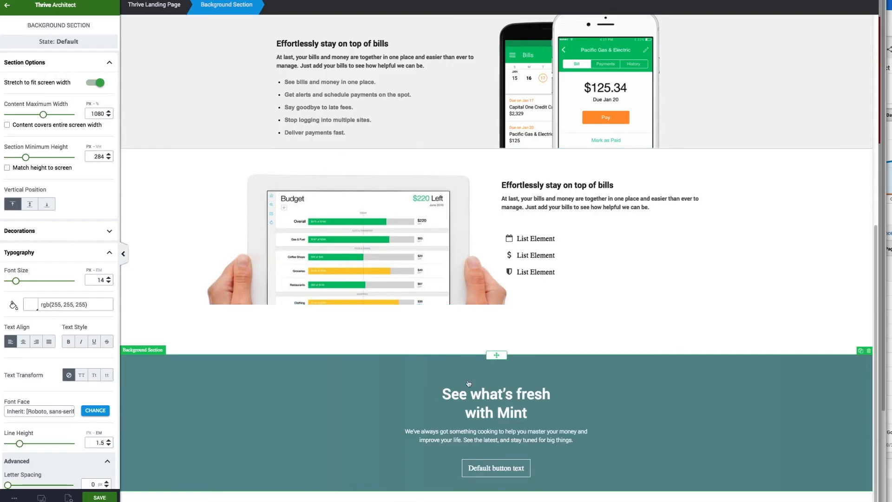
pyautogui.doubleClick(497, 467)
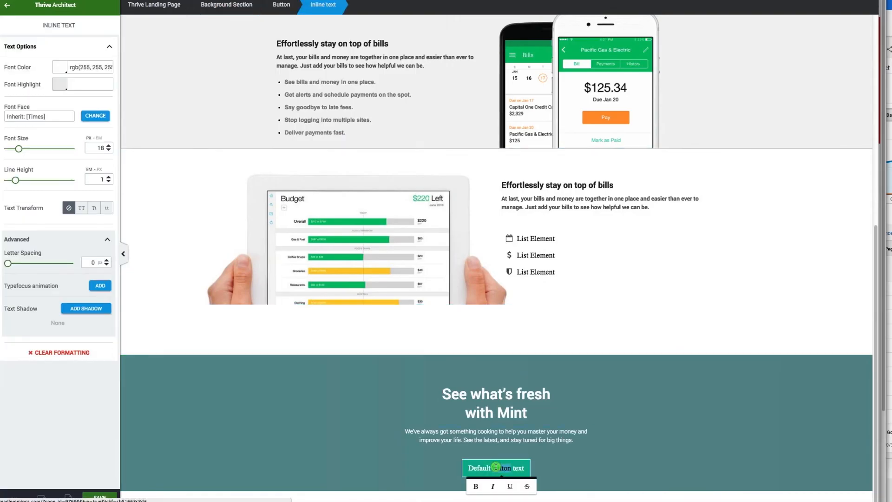
pyautogui.press('super+a')
pyautogui.write('News')
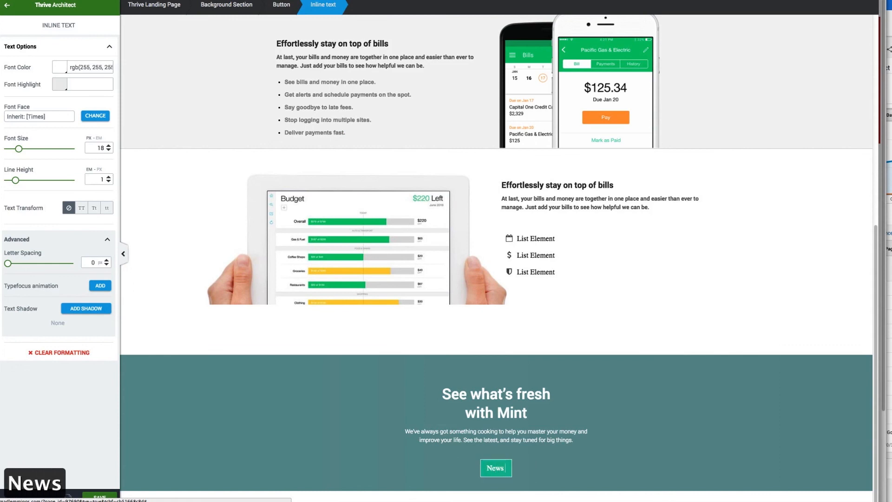
pyautogui.write(' & Press Te')
pyautogui.press('BackSpace')
pyautogui.press('BackSpace')
pyautogui.write('Releases')
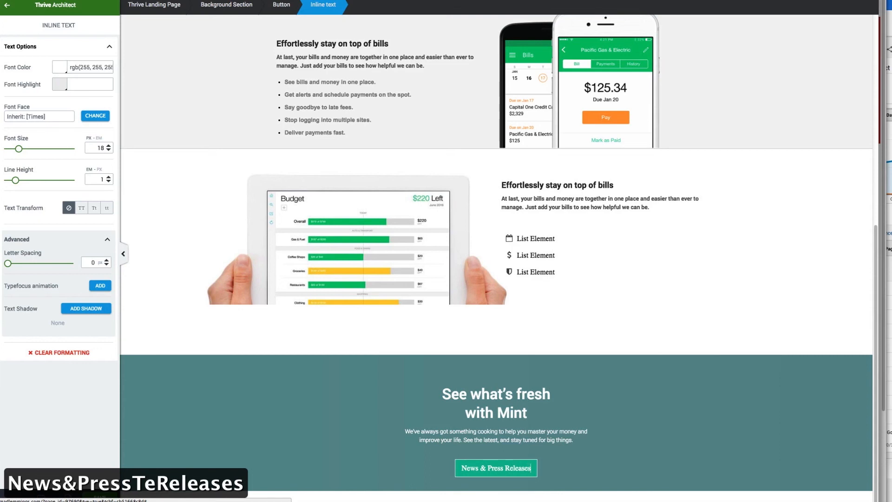
# - Set the font size of the "News & Press Releases" button text to 14 px
pyautogui.doubleClick(101, 148)
pyautogui.write('14')
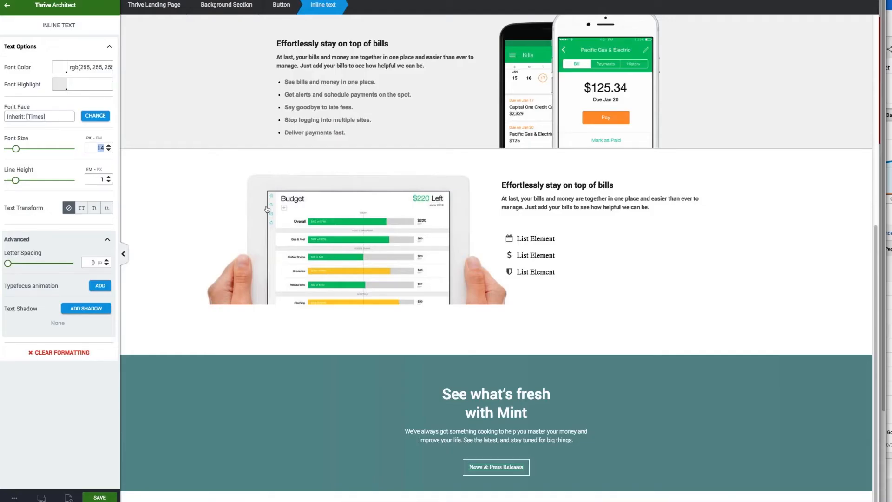
pyautogui.click(333, 435)
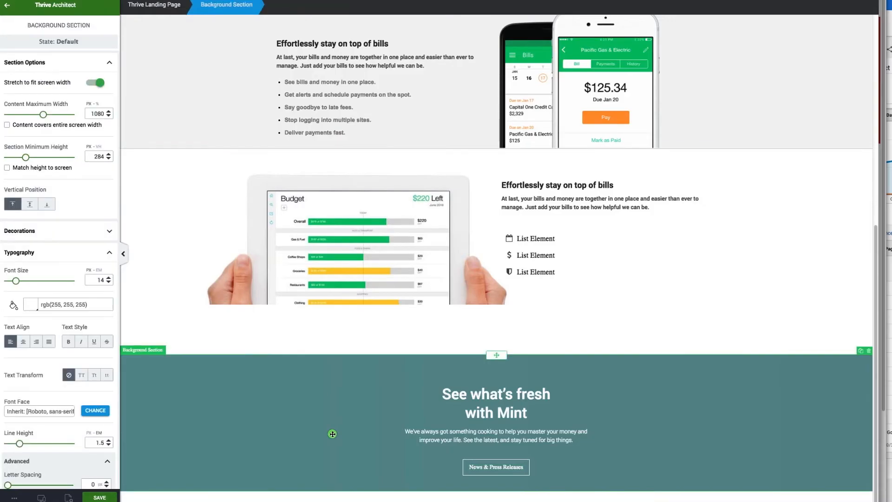
pyautogui.click(500, 467)
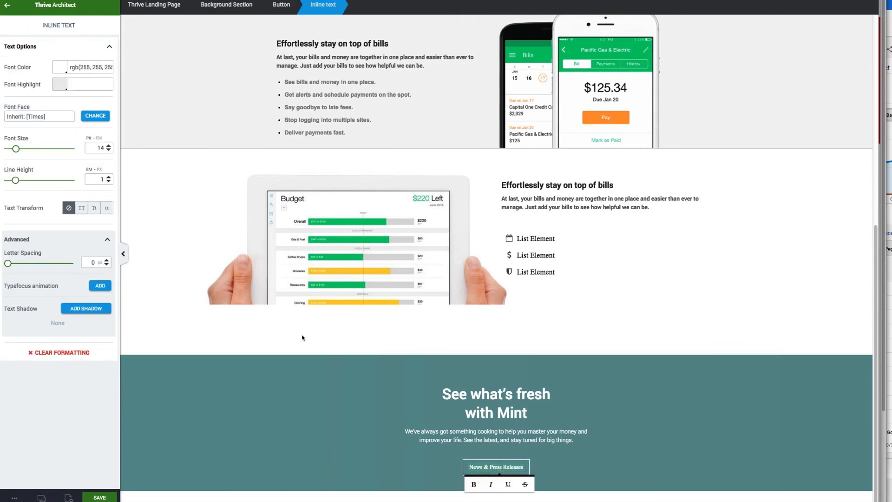
# - Insert the mint-icon image from the media library above the heading in the teal section
pyautogui.click(58, 5)
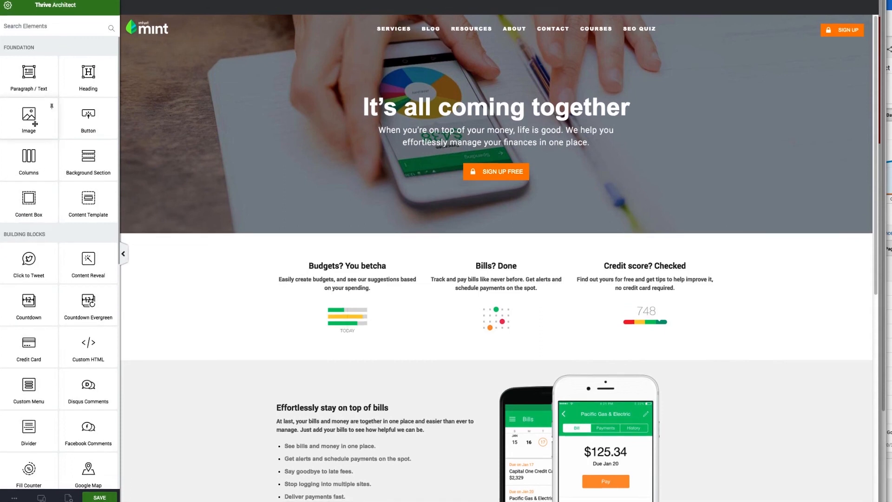
pyautogui.scroll(-8, 186, 195)
pyautogui.scroll(-1, 28, 69)
pyautogui.moveTo(32, 95); pyautogui.dragTo(498, 385)
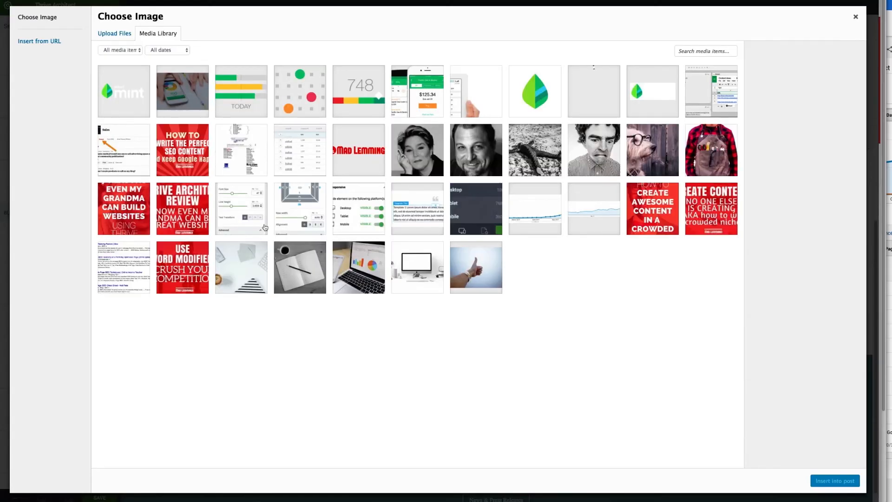
pyautogui.click(528, 93)
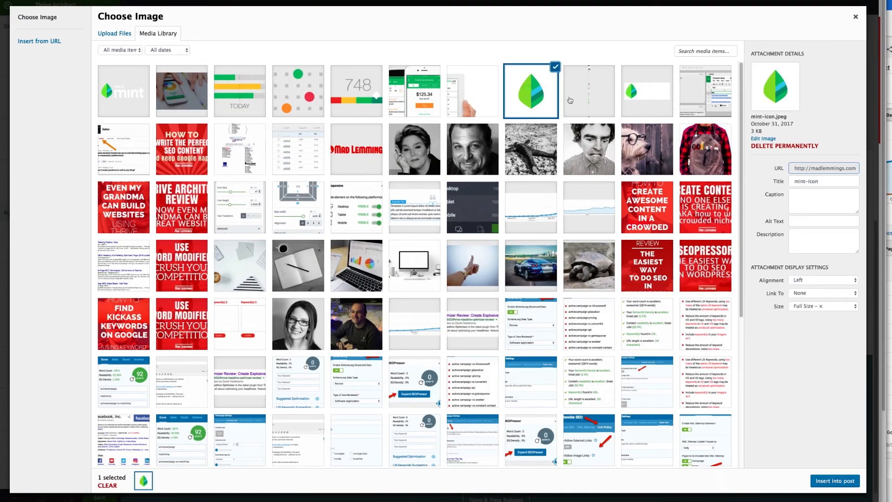
pyautogui.click(836, 484)
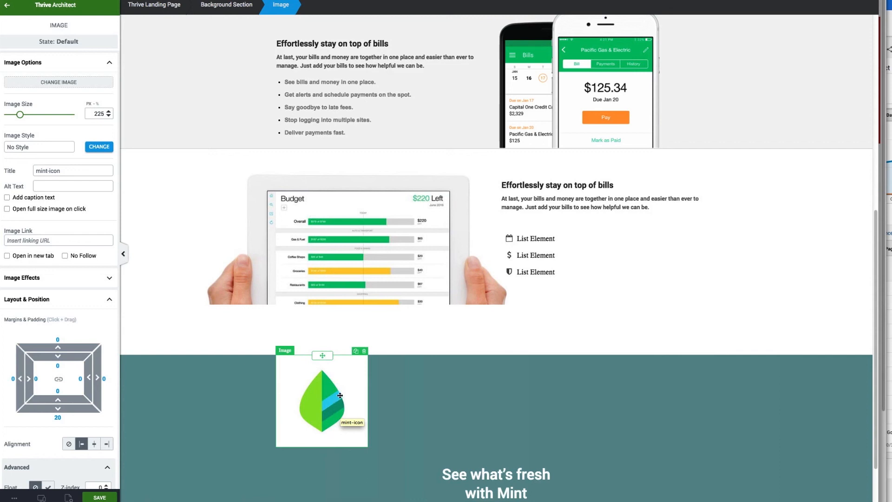
# - Set the mint-icon image's alignment to centre
pyautogui.scroll(-1, 340, 396)
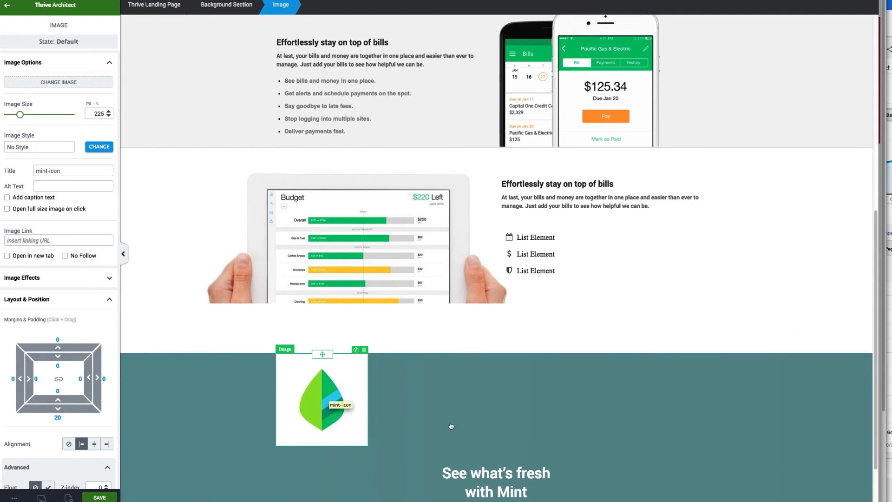
pyautogui.click(488, 329)
pyautogui.click(344, 392)
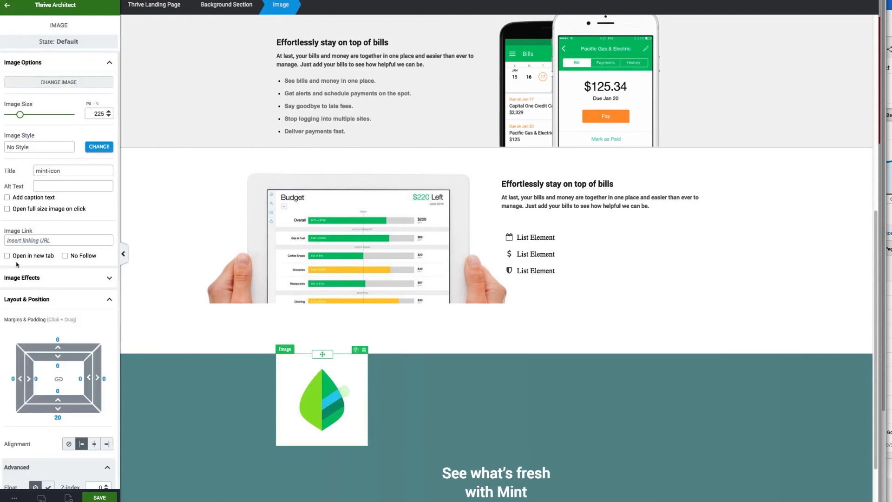
pyautogui.scroll(-7, 58, 231)
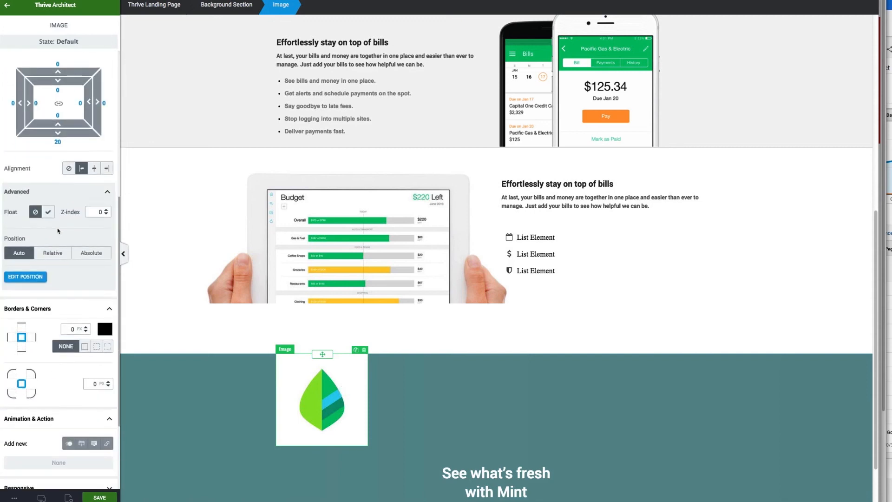
pyautogui.scroll(7, 58, 231)
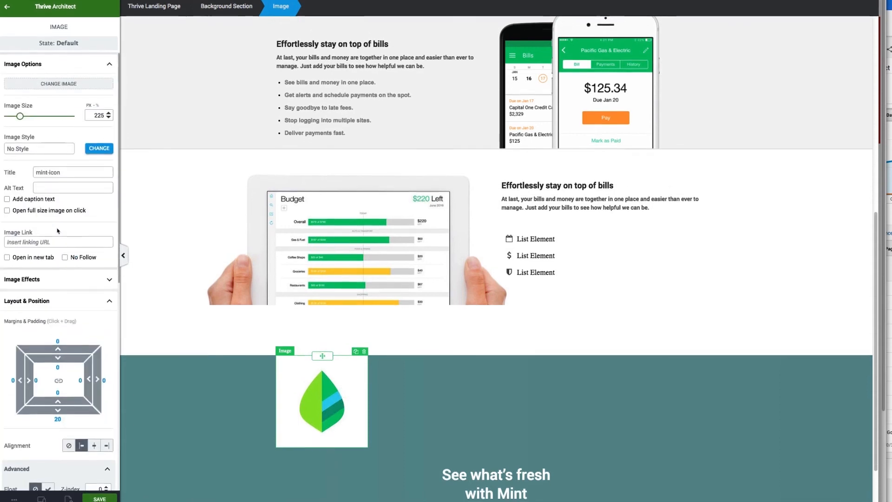
pyautogui.scroll(-3, 64, 235)
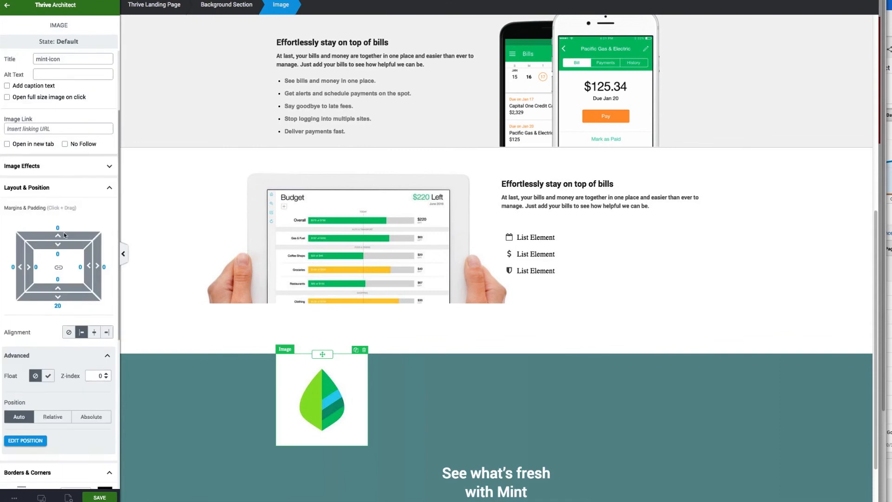
pyautogui.click(92, 319)
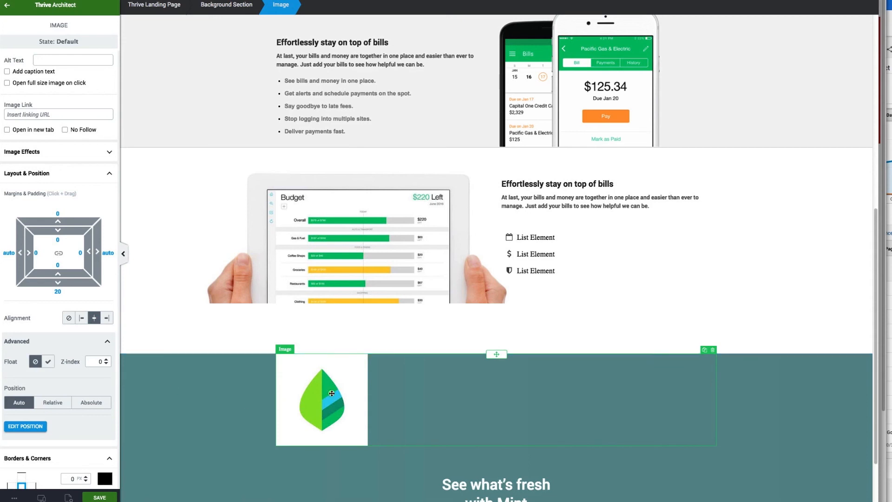
# - Resize the mint-icon image to 197 px and set its top margin to -100 so it overlaps the teal section's upper edge
pyautogui.scroll(-6, 50, 361)
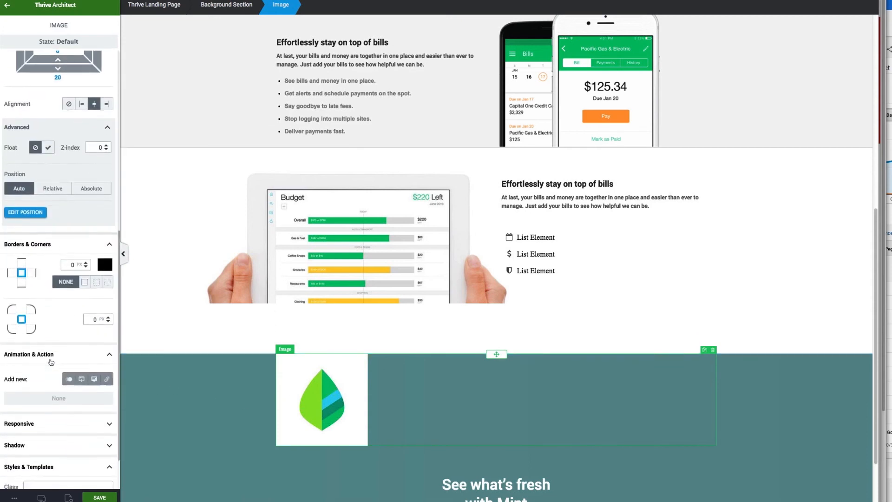
pyautogui.scroll(6, 50, 361)
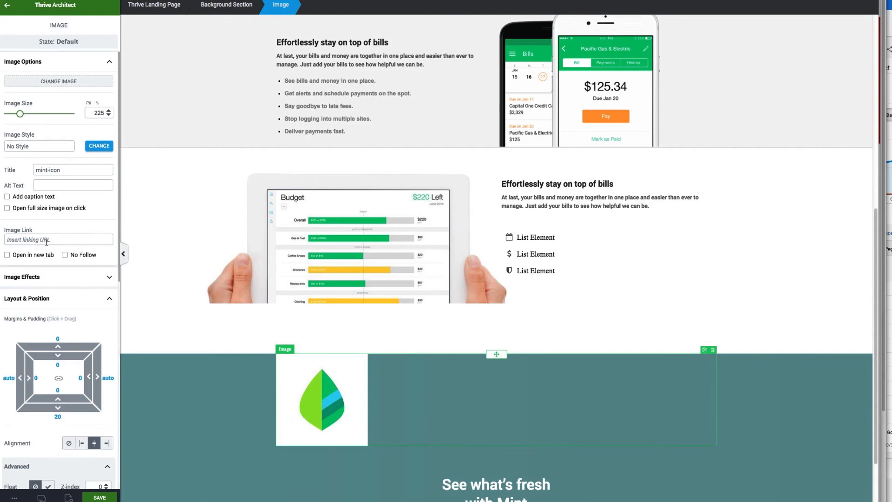
pyautogui.scroll(-3, 47, 245)
pyautogui.scroll(-1, 47, 245)
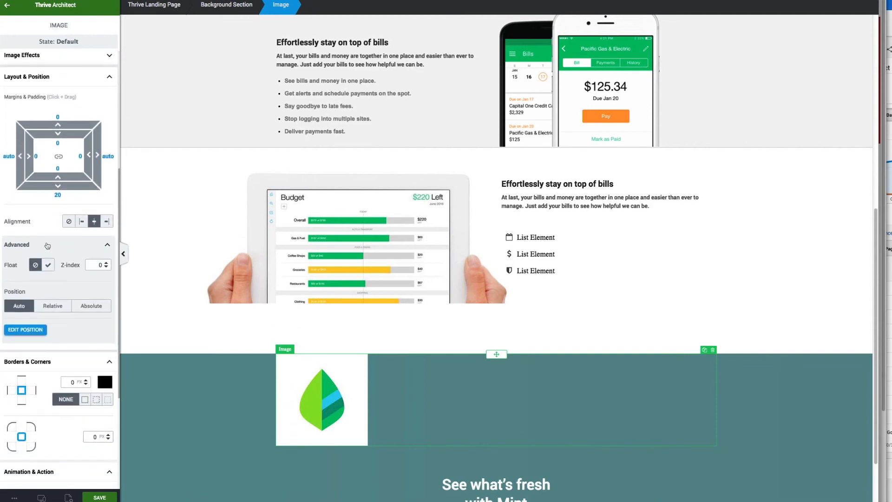
pyautogui.click(167, 436)
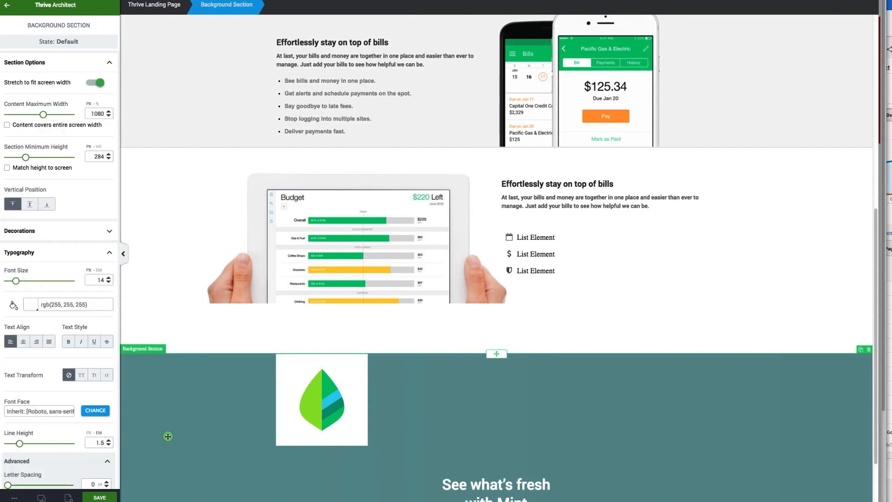
pyautogui.click(303, 415)
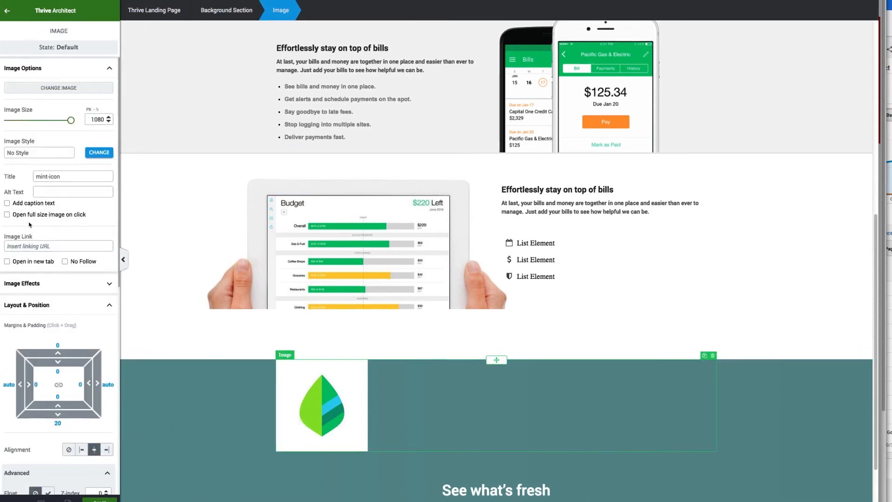
pyautogui.moveTo(66, 121); pyautogui.dragTo(19, 122)
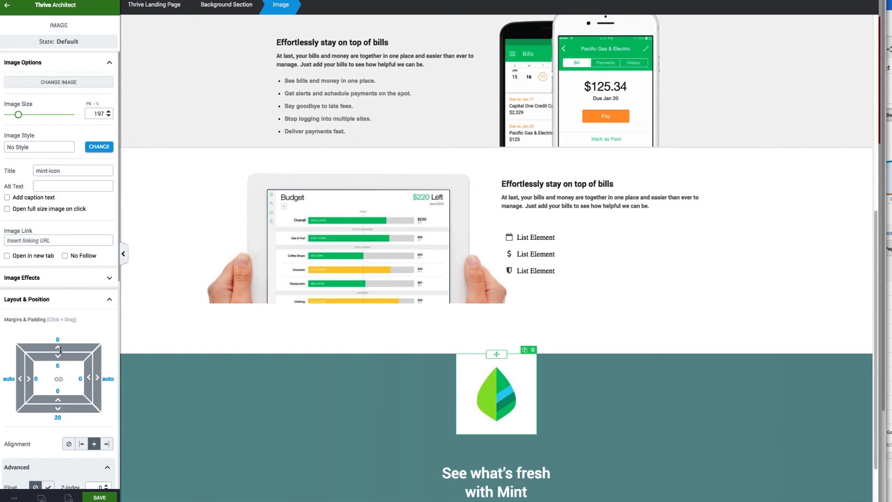
pyautogui.moveTo(56, 350); pyautogui.dragTo(75, 430)
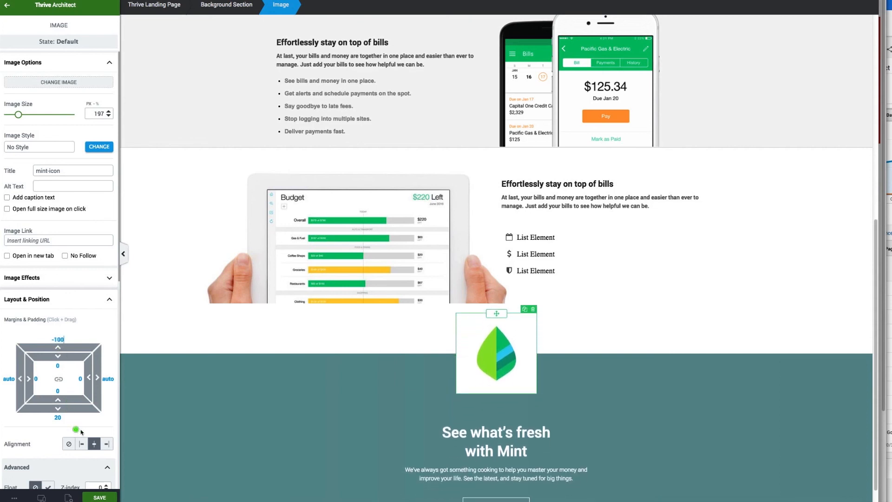
# - Set the top margin of the "See what's fresh with Mint" heading to 18
pyautogui.click(529, 419)
pyautogui.click(538, 432)
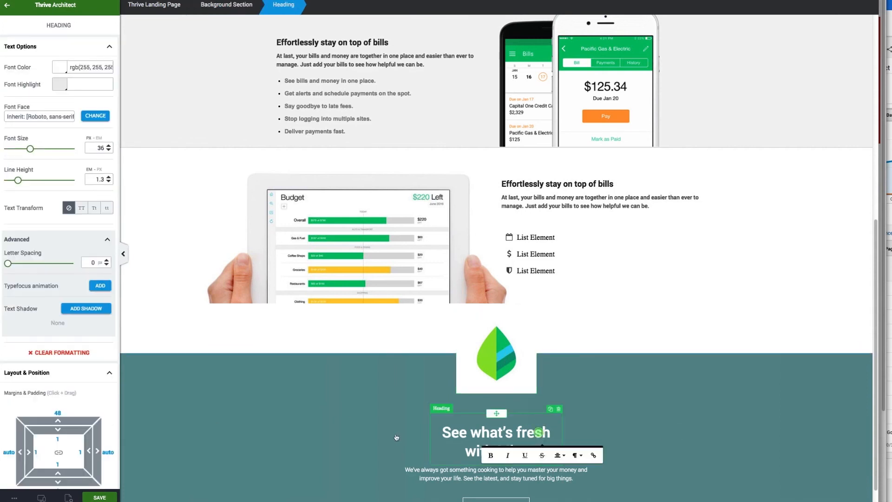
pyautogui.click(55, 413)
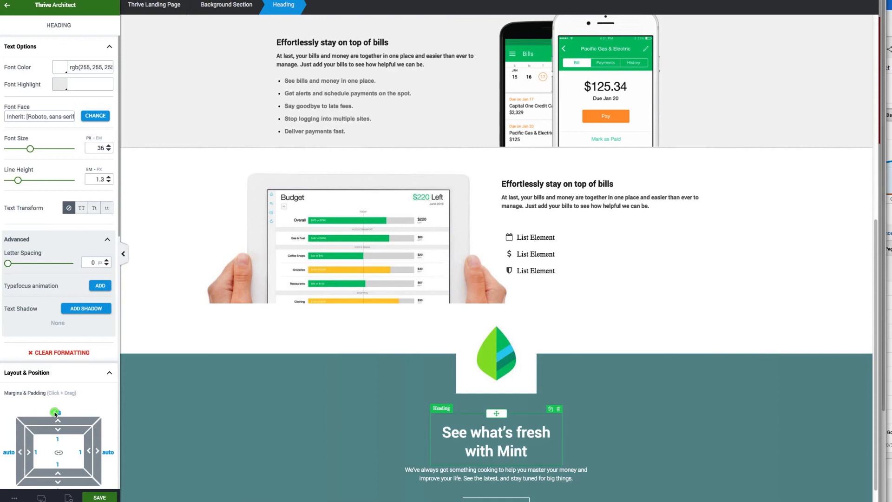
pyautogui.write('18')
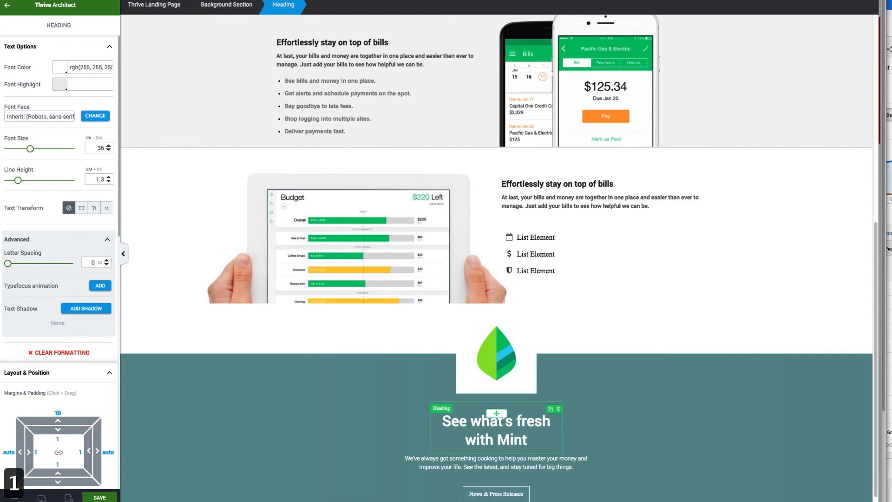
pyautogui.click(169, 335)
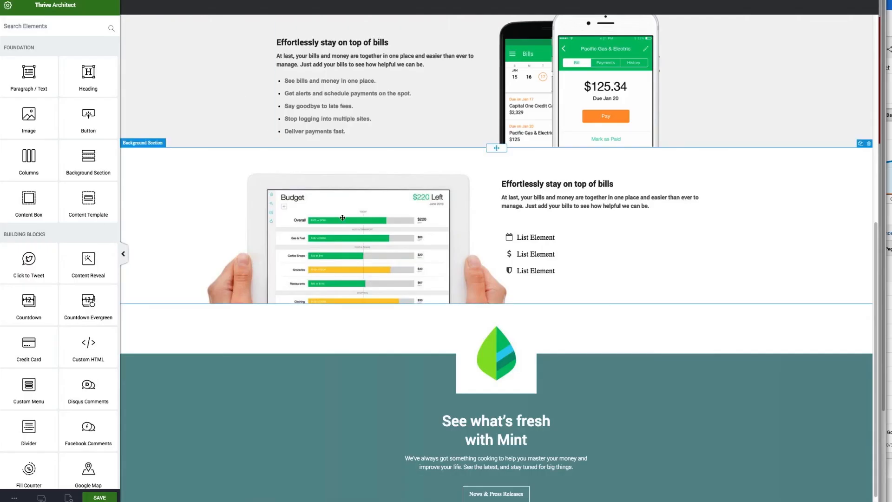
# - Compare the sections of the original Mint page with a preview of the rebuilt landing page
pyautogui.click(355, 241)
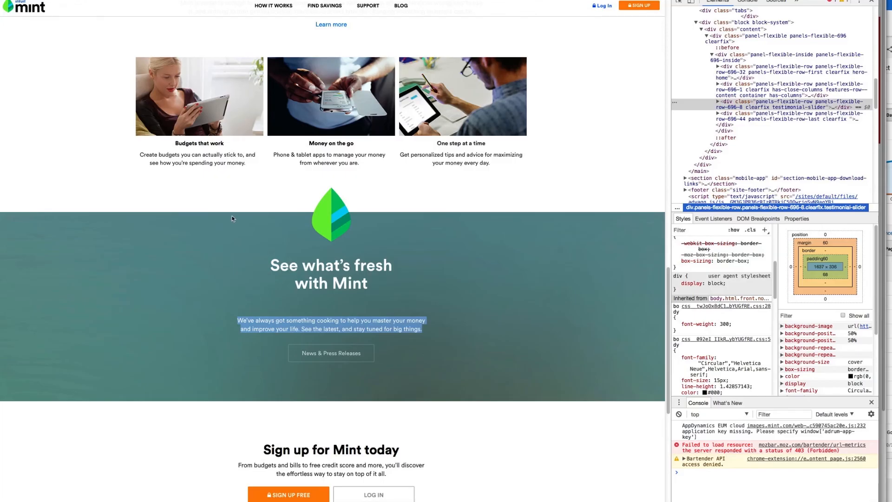
pyautogui.scroll(10, 234, 218)
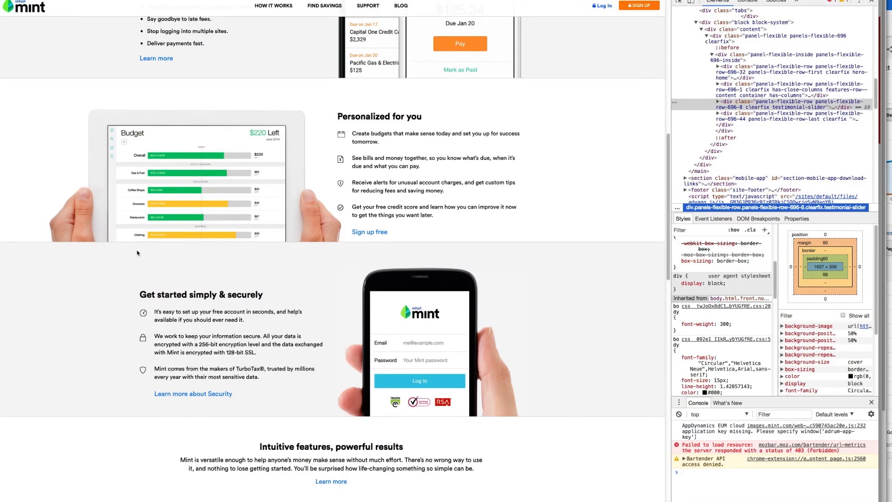
pyautogui.scroll(-1, 137, 253)
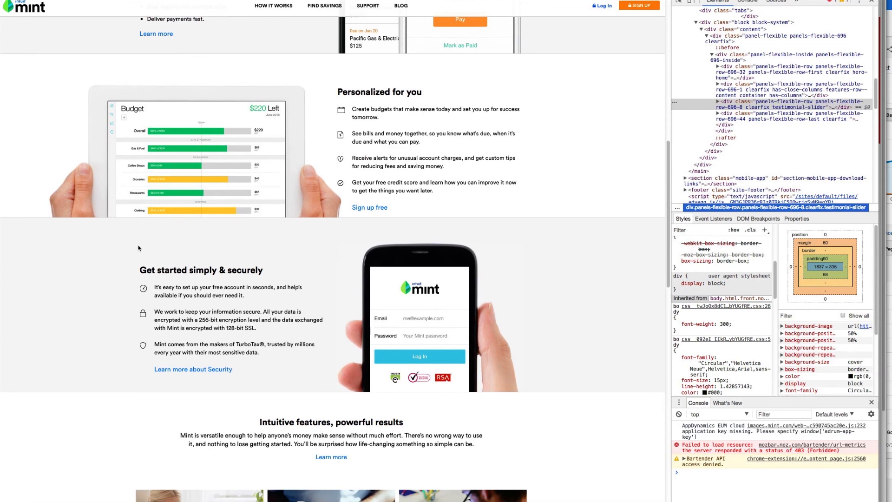
pyautogui.scroll(-7, 138, 248)
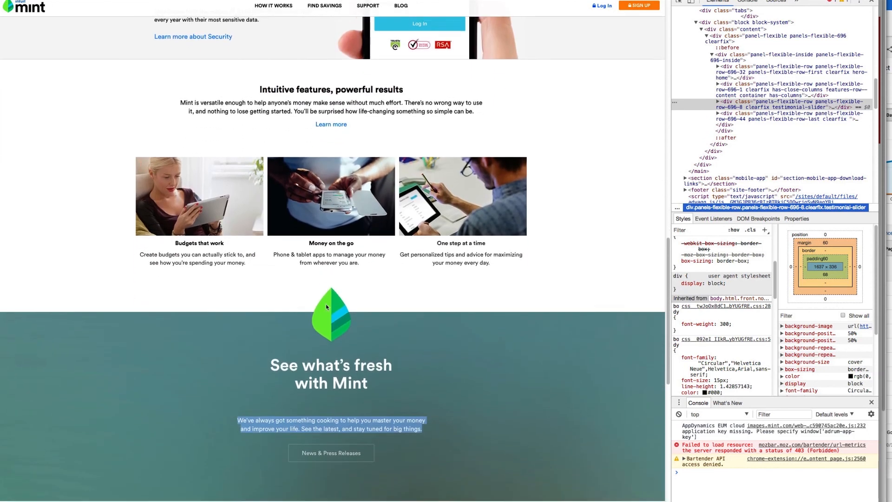
pyautogui.scroll(20, 357, 256)
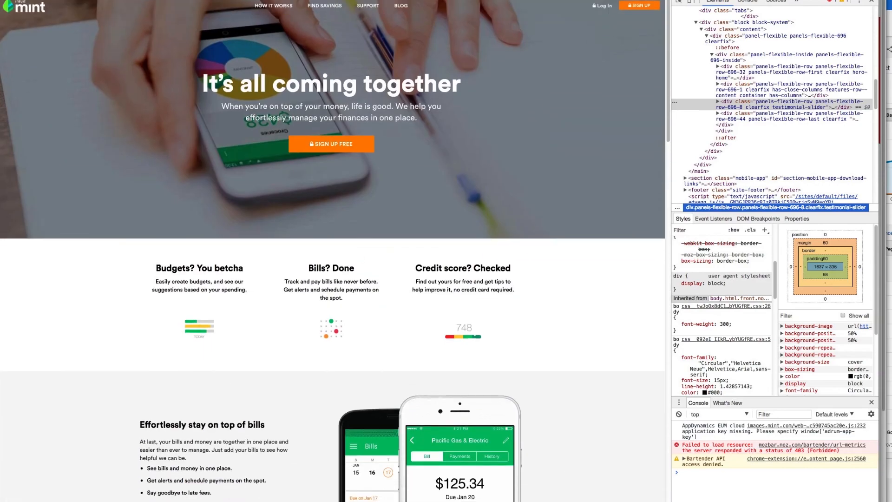
pyautogui.click(218, 1)
pyautogui.scroll(-2, 69, 372)
pyautogui.scroll(-10, 30, 464)
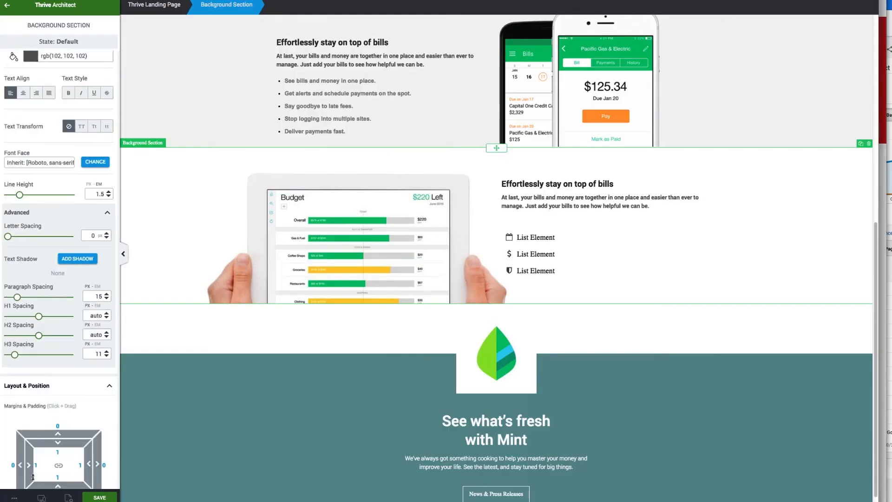
pyautogui.click(14, 497)
pyautogui.click(36, 415)
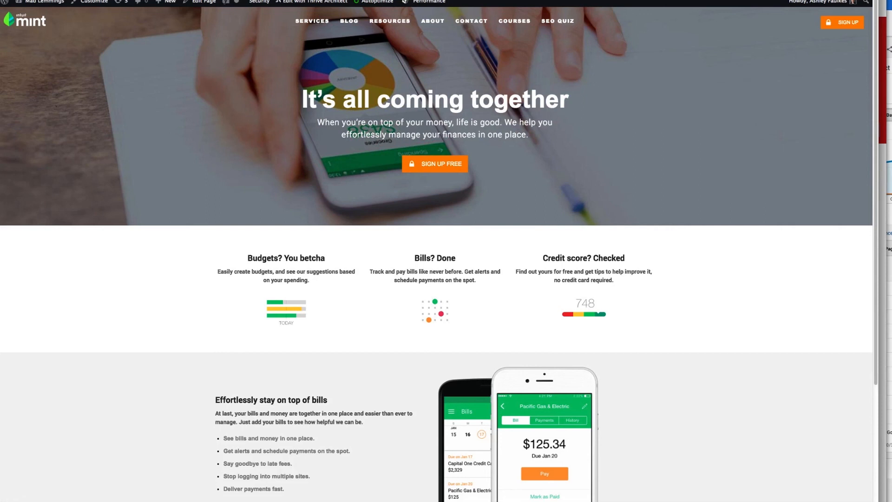
pyautogui.scroll(-5, 175, 104)
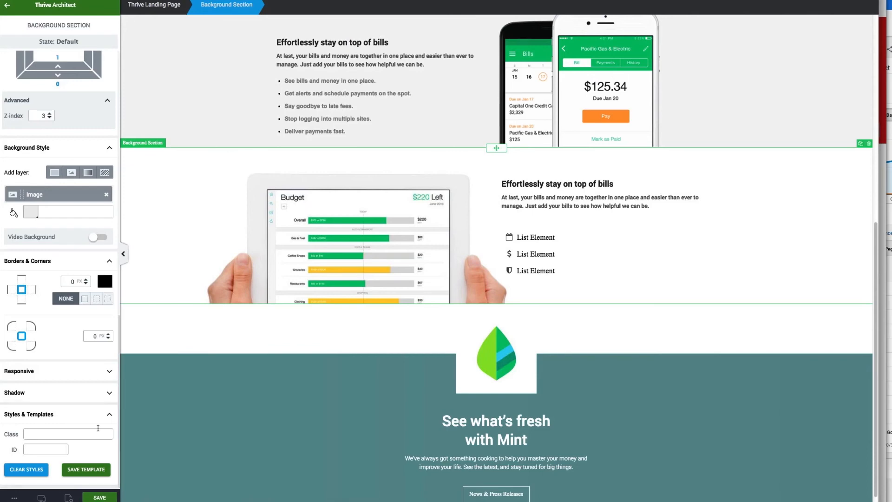
# - Save the landing page and check its bills, budget and teal leaf-icon sections in a refreshed preview
pyautogui.click(99, 497)
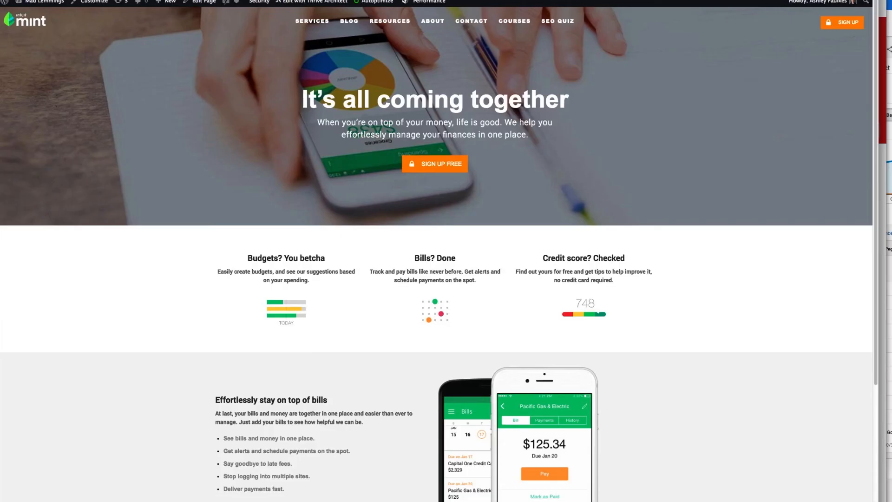
pyautogui.press('super+r')
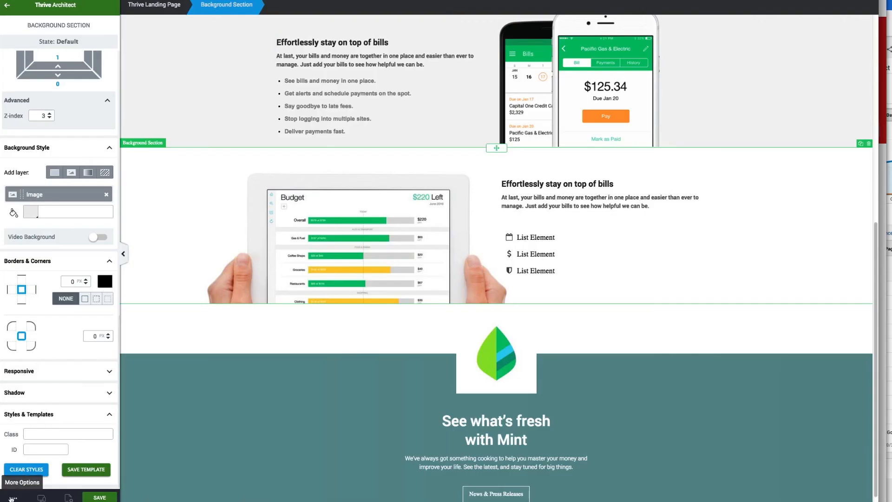
pyautogui.click(12, 497)
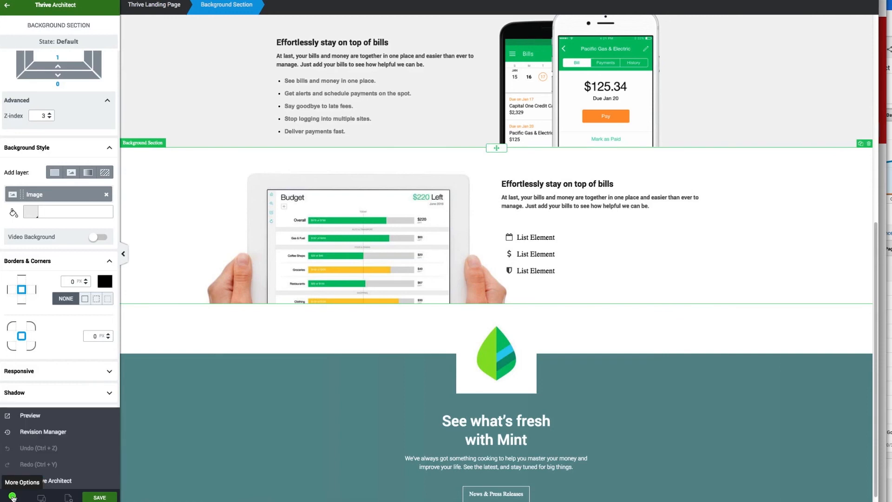
pyautogui.click(51, 416)
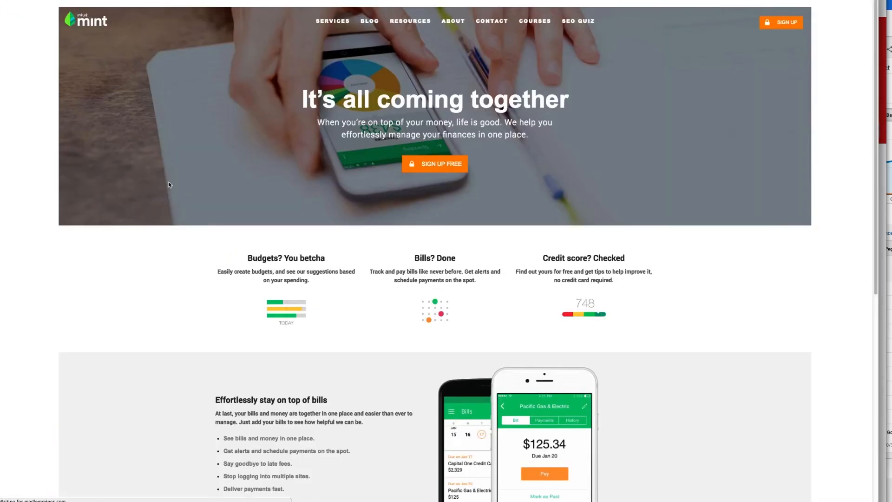
pyautogui.scroll(-8, 171, 190)
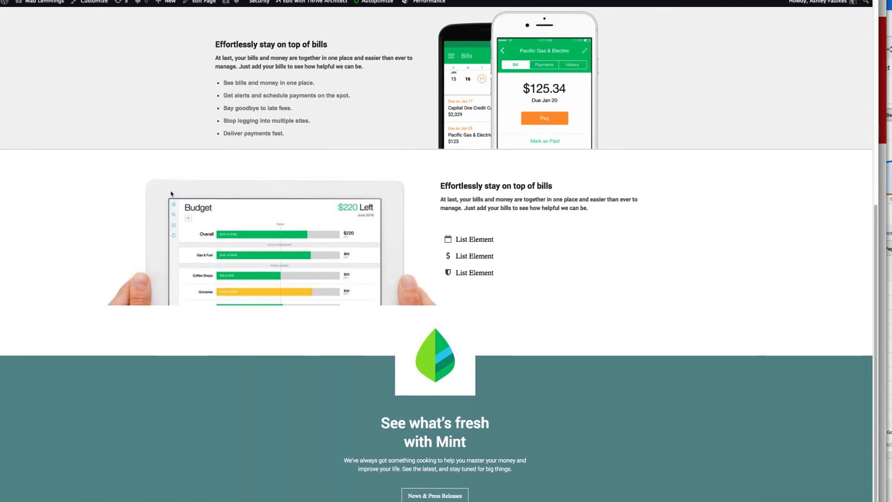
pyautogui.scroll(8, 171, 194)
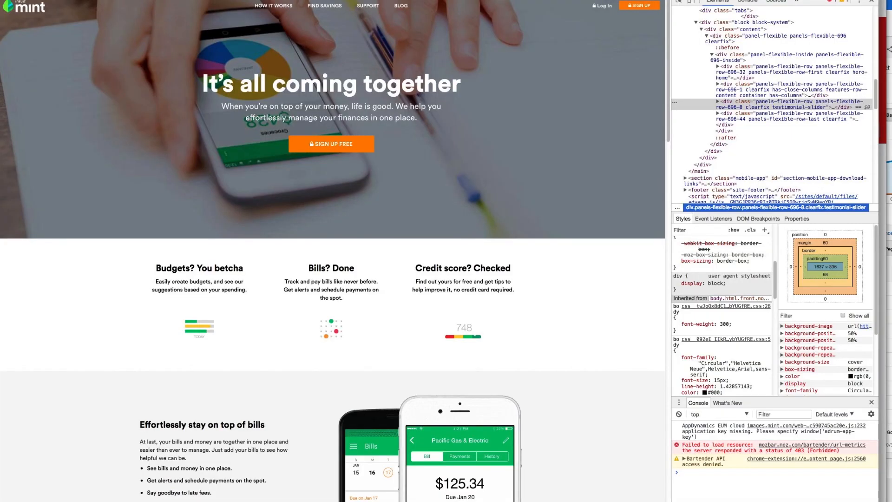
# - Examine the original Mint page's layout from the hero banner through the feature, teal and sign-up sections to the footer
pyautogui.scroll(-9, 331, 242)
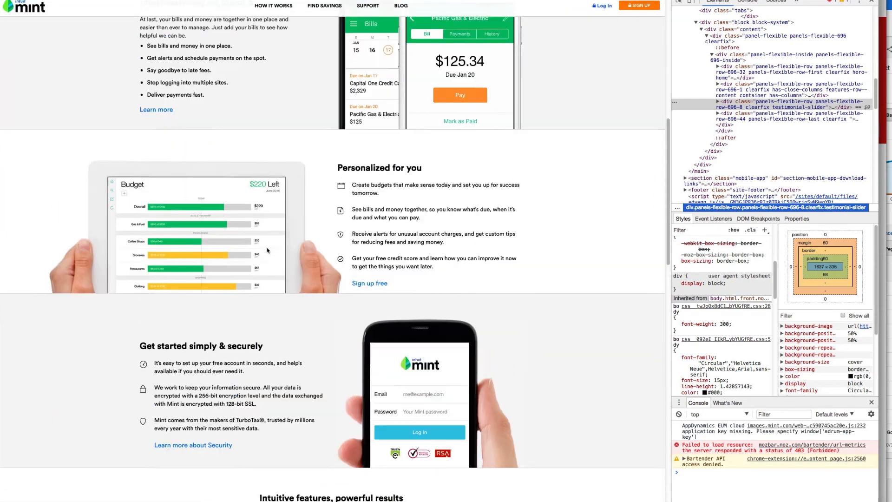
pyautogui.scroll(3, 269, 249)
pyautogui.scroll(-6, 268, 249)
pyautogui.scroll(-2, 267, 250)
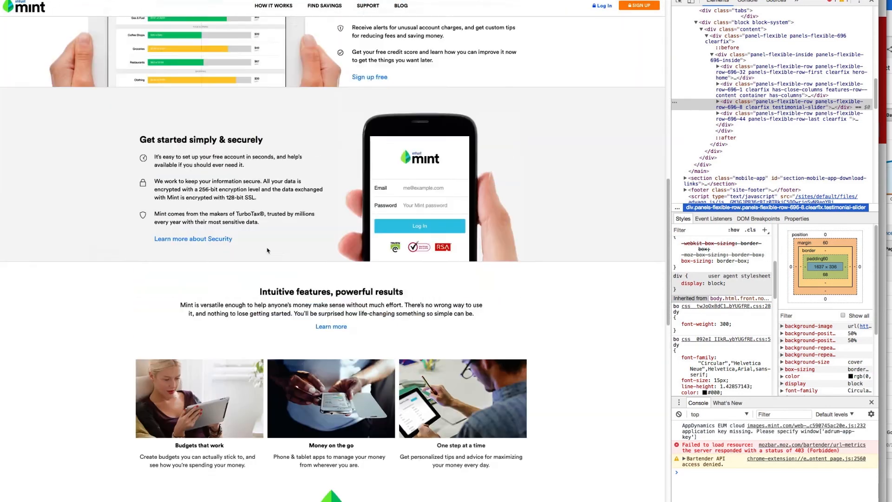
pyautogui.scroll(10, 267, 250)
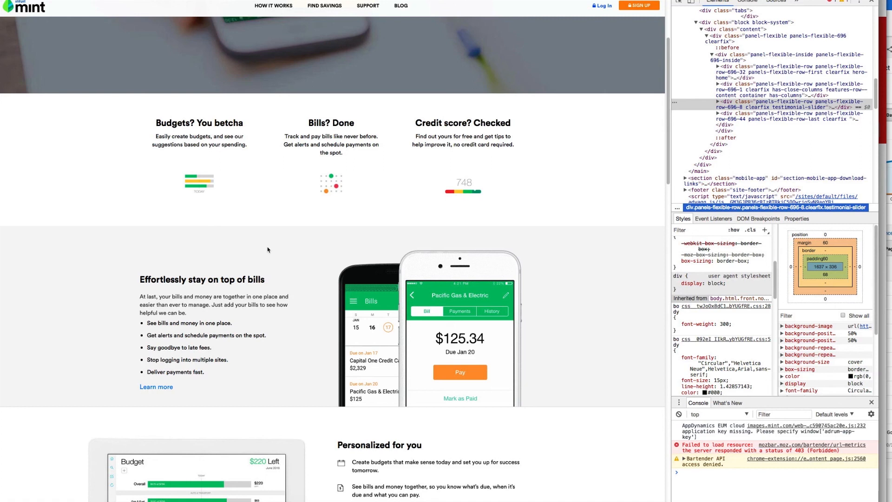
pyautogui.scroll(1, 268, 249)
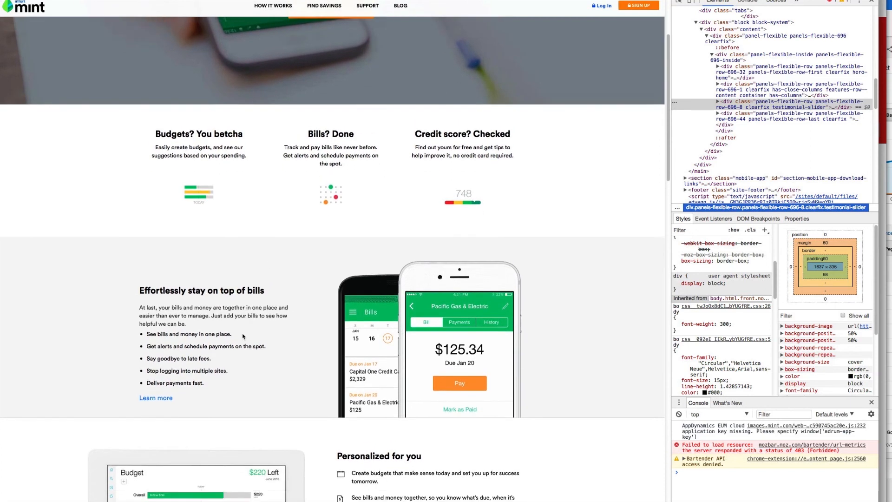
pyautogui.scroll(-3, 209, 260)
pyautogui.scroll(-6, 185, 265)
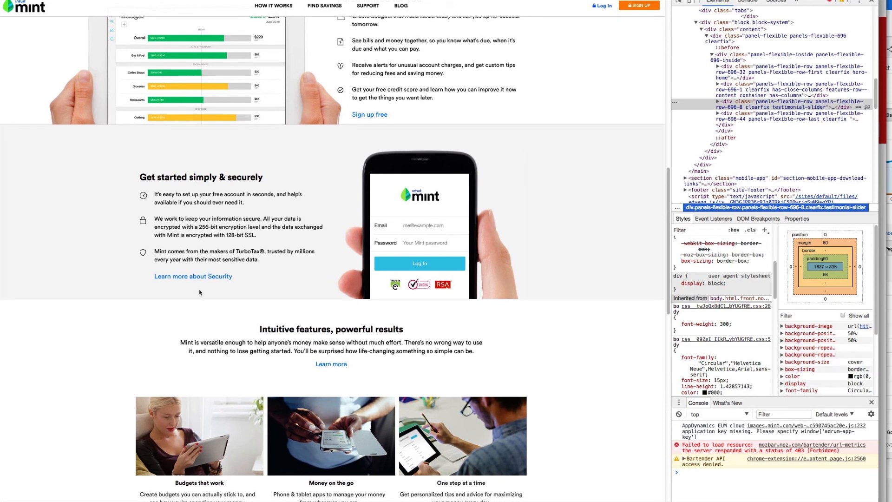
pyautogui.scroll(7, 198, 288)
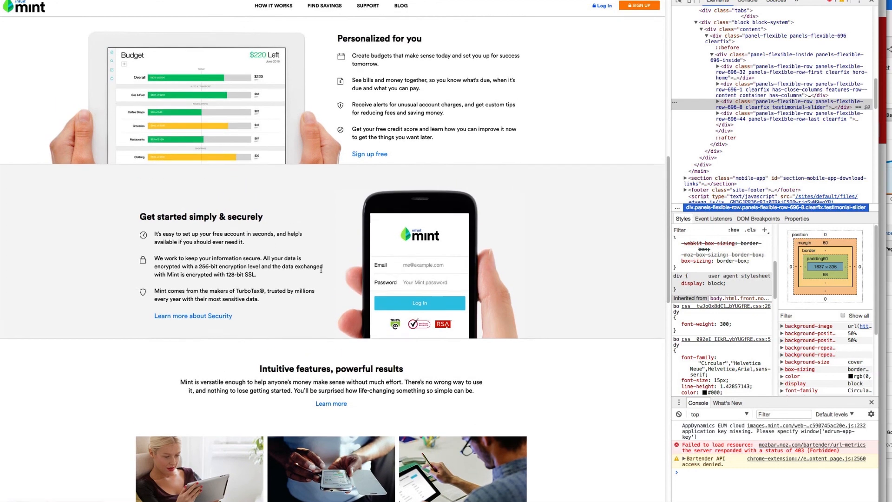
pyautogui.scroll(-4, 235, 326)
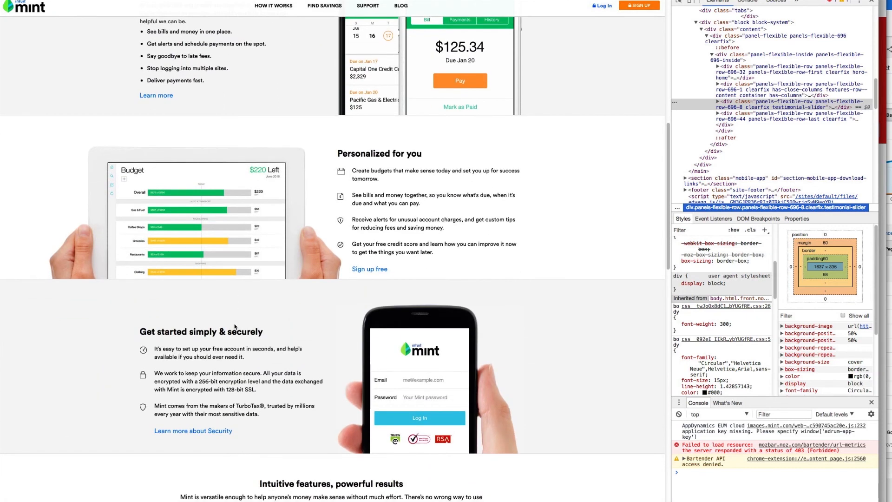
pyautogui.scroll(9, 273, 370)
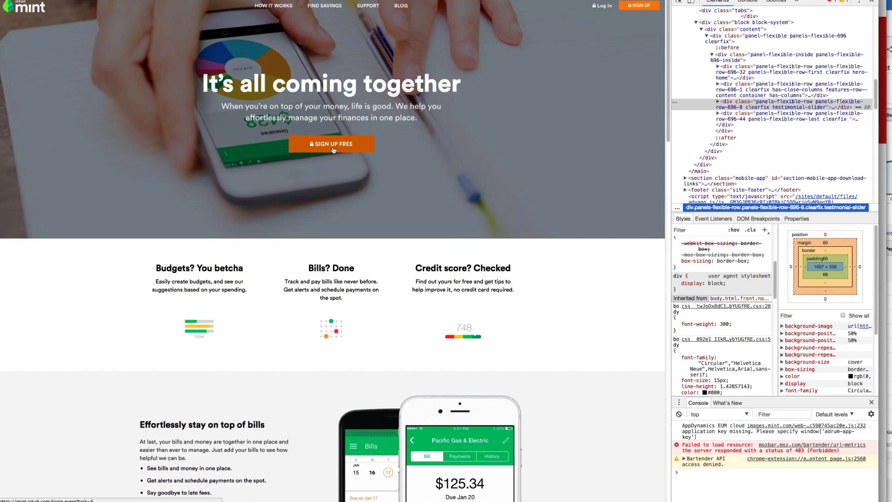
pyautogui.scroll(-20, 333, 150)
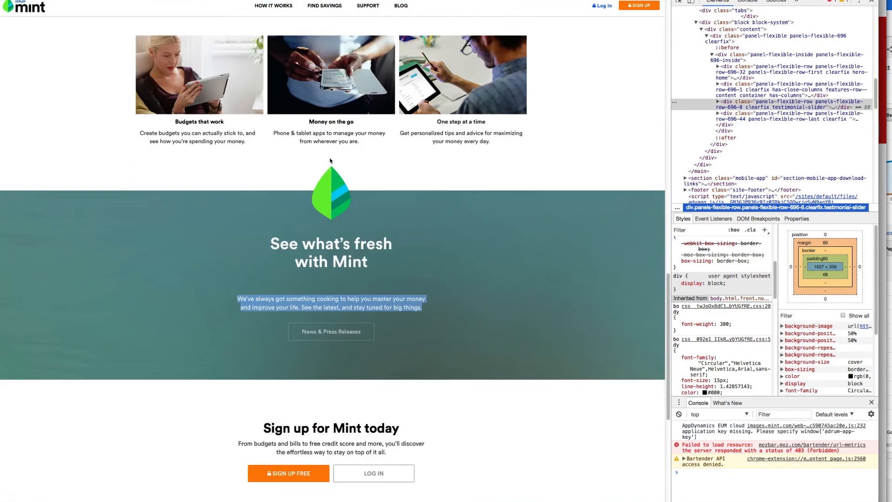
pyautogui.scroll(-3, 330, 160)
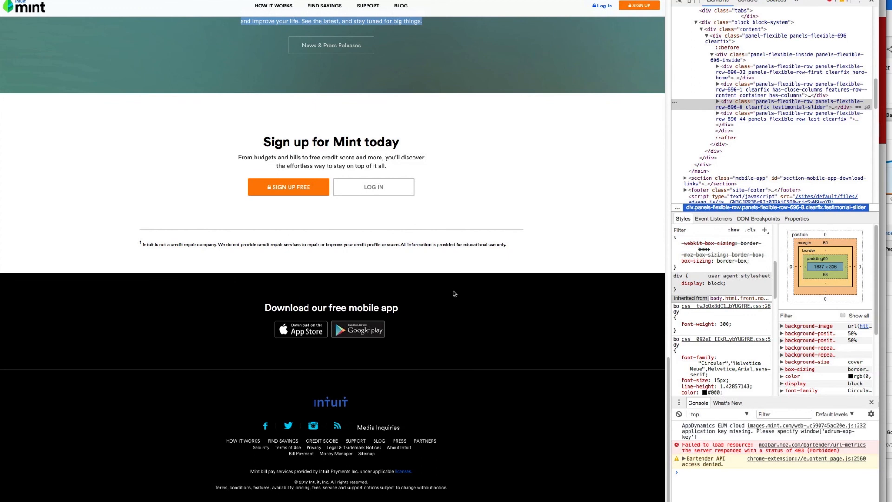
pyautogui.scroll(20, 454, 292)
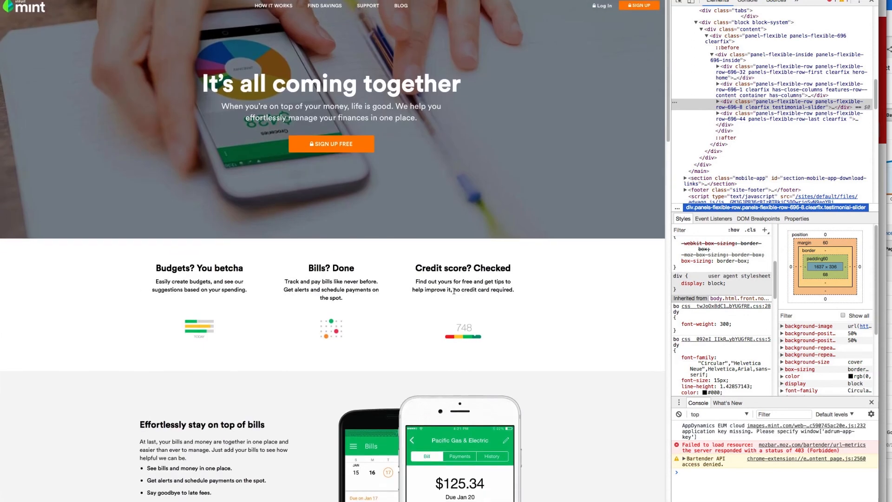